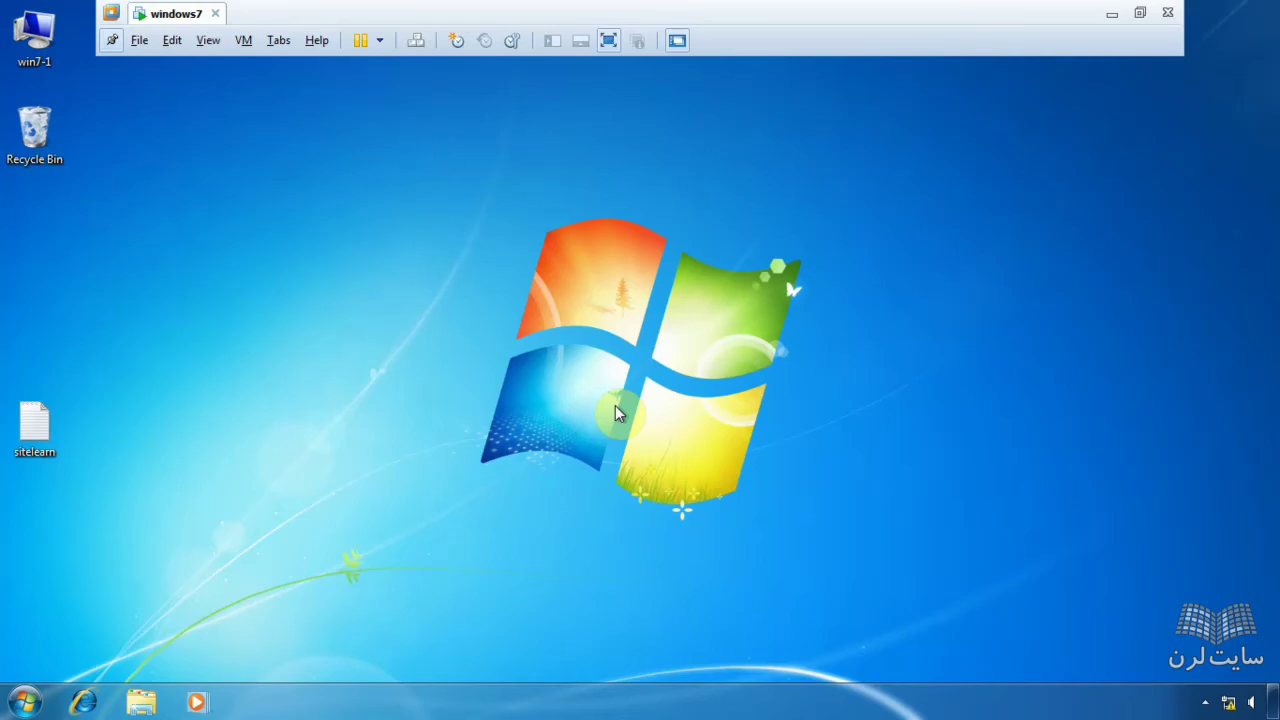
# - Browse from Computer into Local Disk (C:) > Users
pyautogui.click(24, 702)
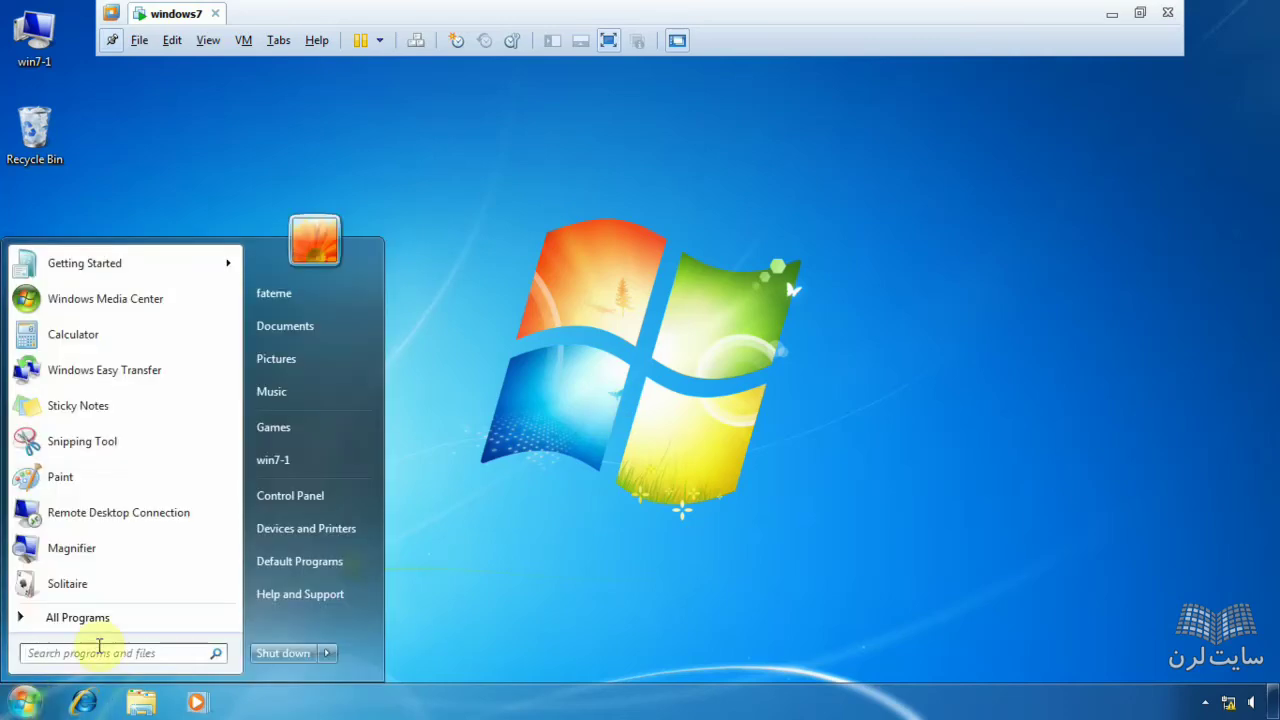
pyautogui.click(304, 463)
pyautogui.click(489, 234)
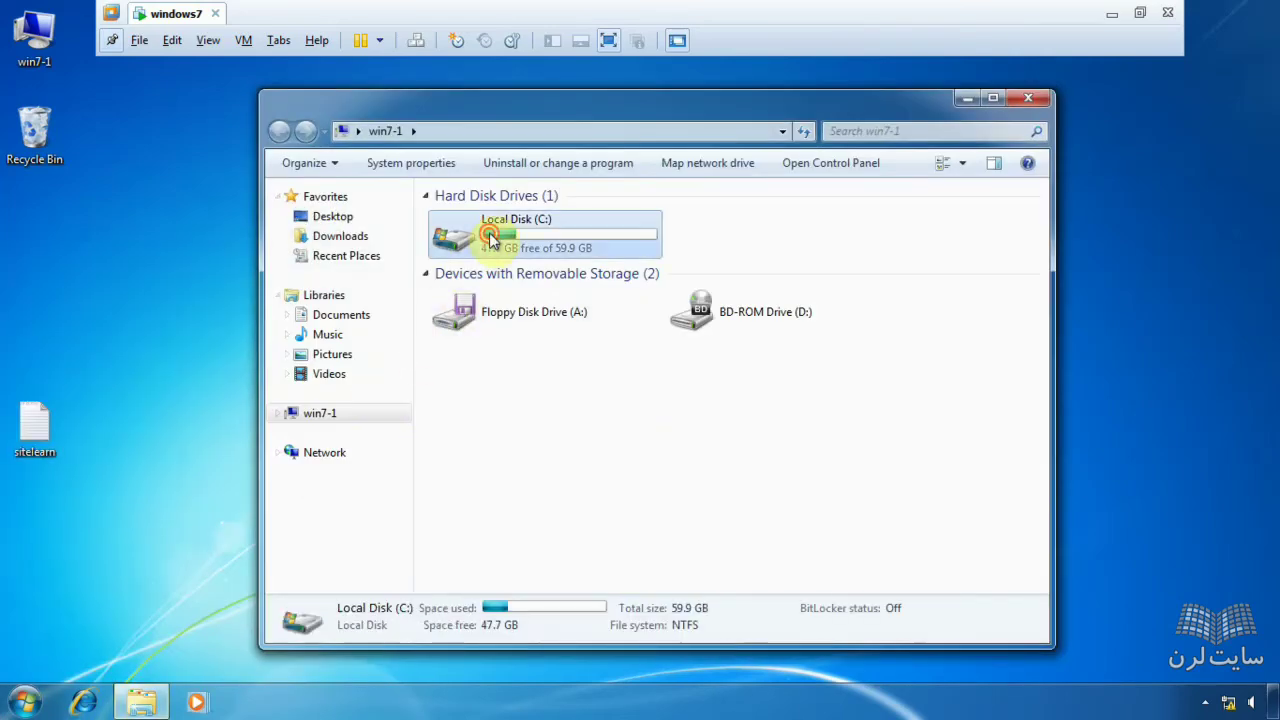
pyautogui.doubleClick(489, 234)
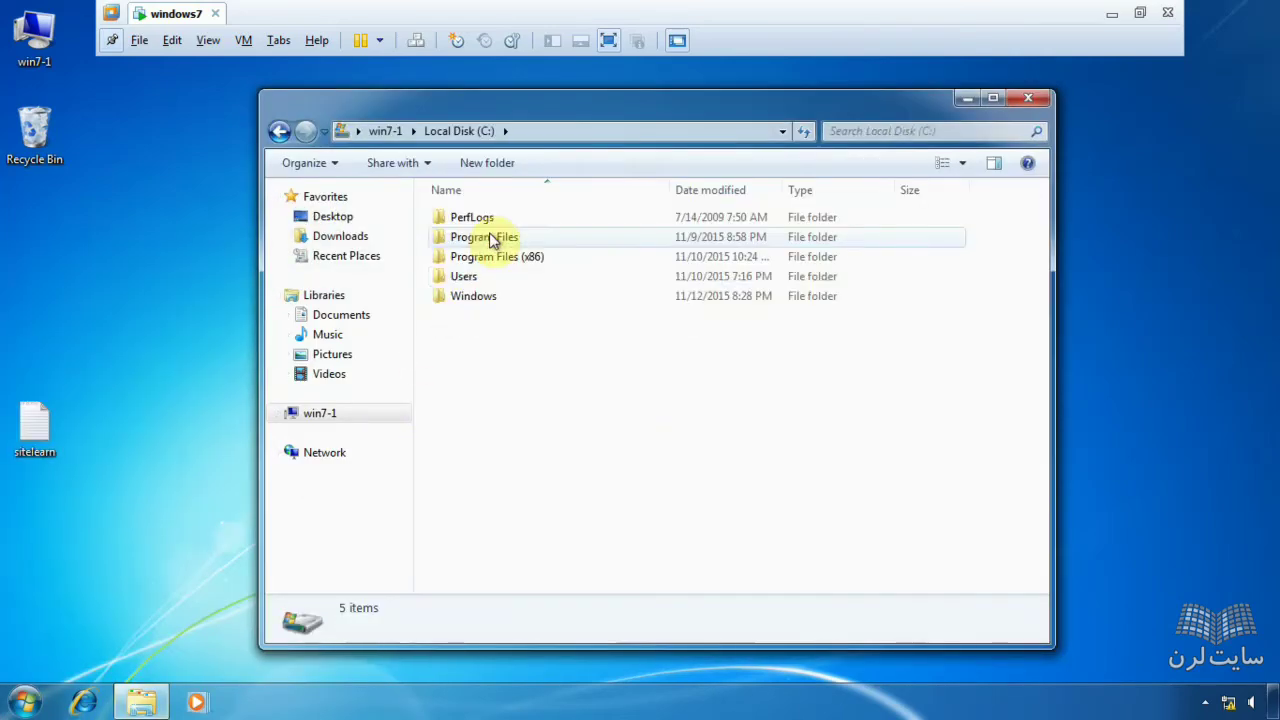
pyautogui.click(475, 282)
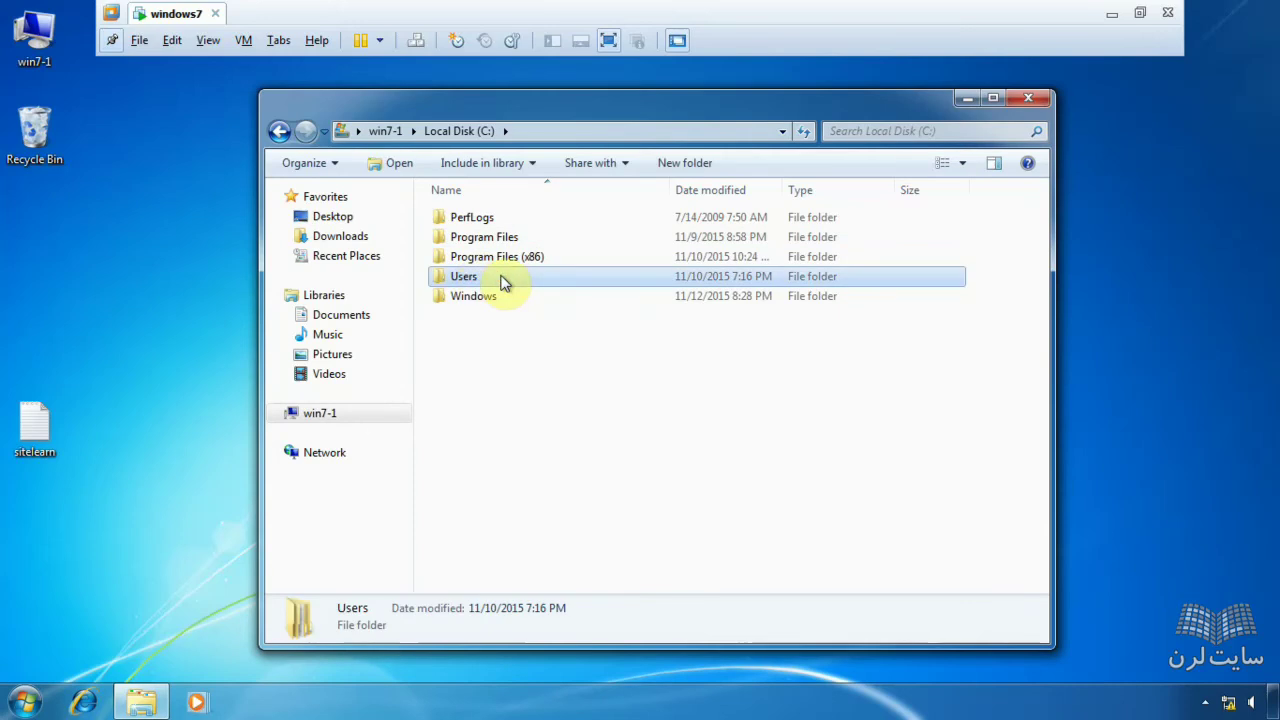
pyautogui.doubleClick(503, 280)
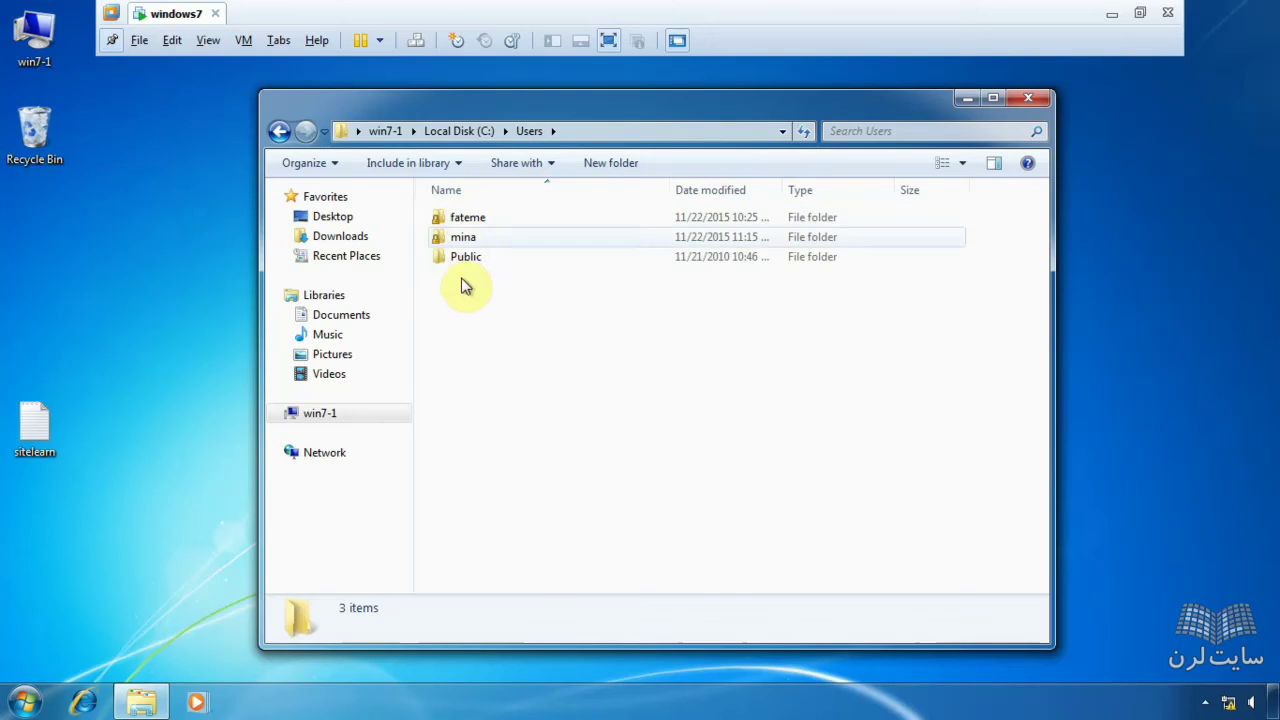
# - Open the current user's profile folder and select most of its subfolders
pyautogui.click(486, 228)
pyautogui.click(28, 700)
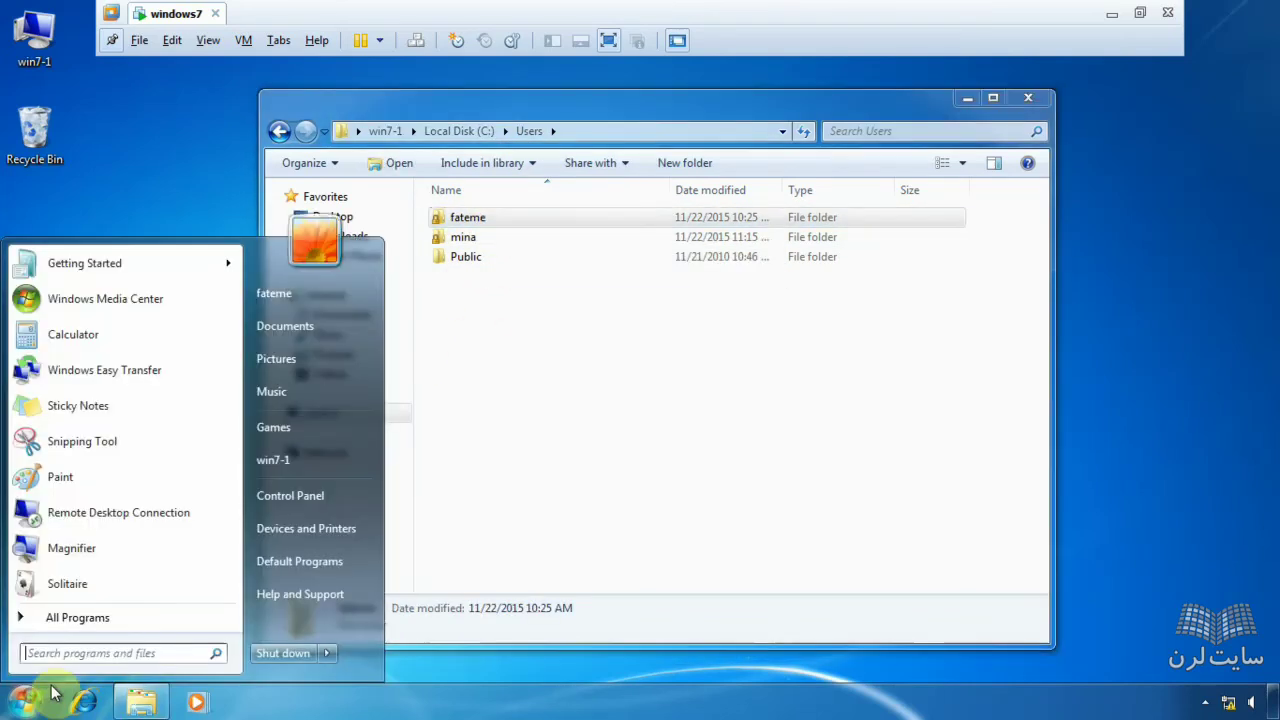
pyautogui.click(525, 217)
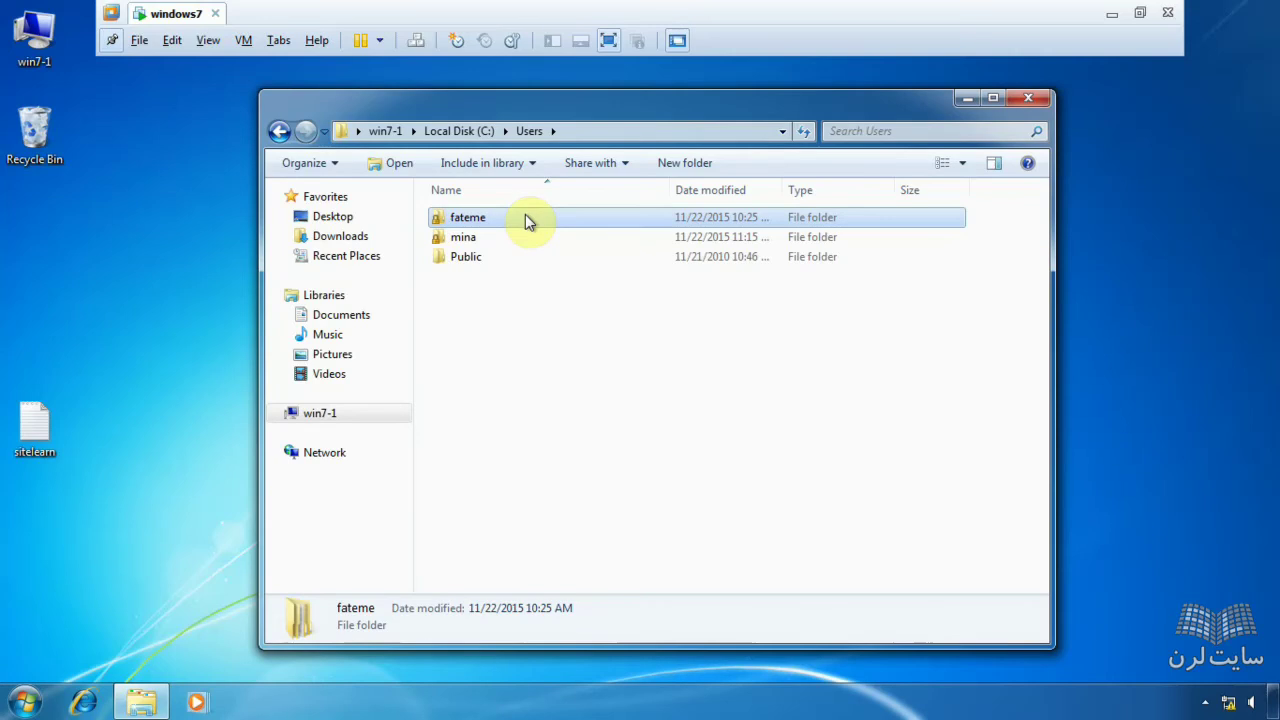
pyautogui.doubleClick(525, 217)
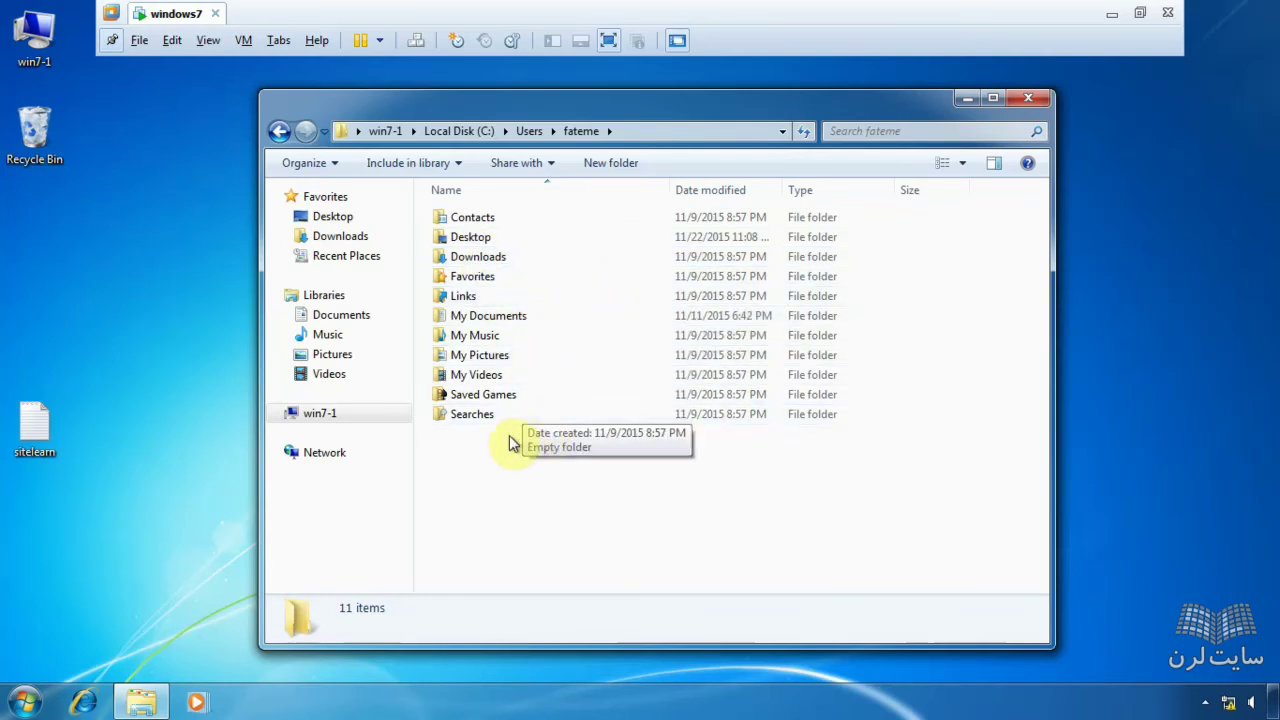
pyautogui.moveTo(524, 456); pyautogui.dragTo(558, 447)
pyautogui.click(558, 447)
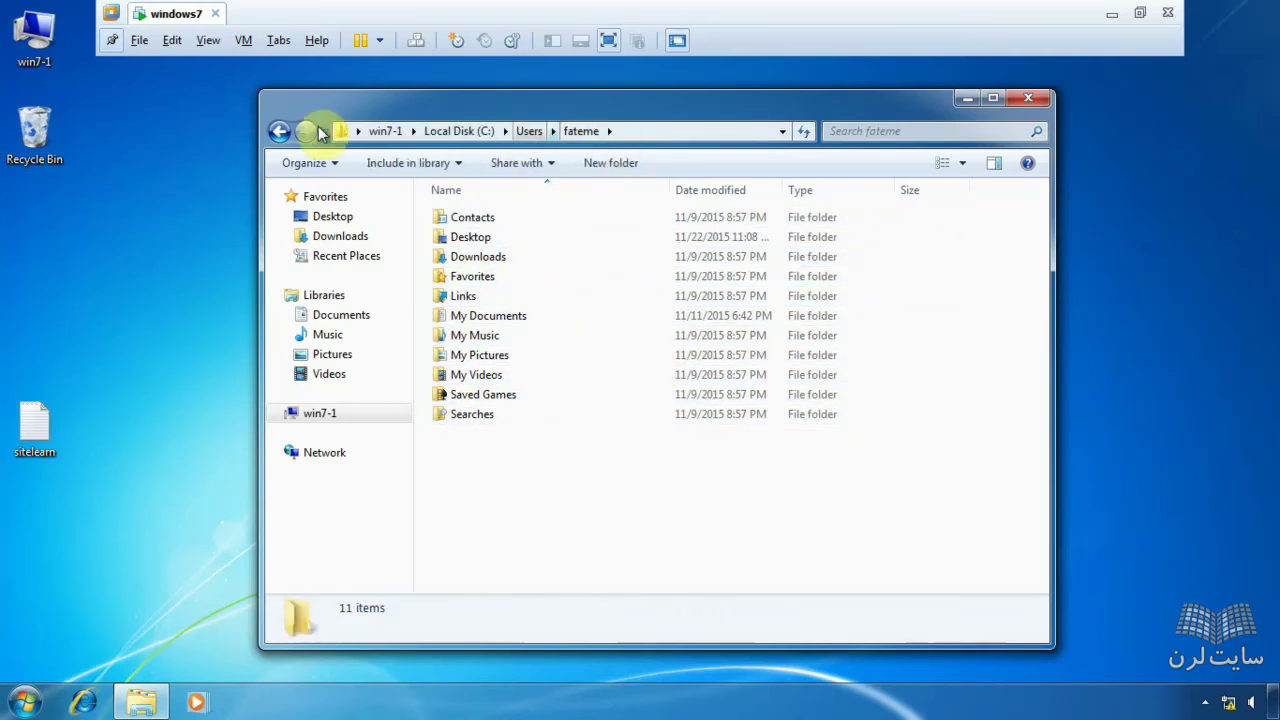
pyautogui.click(281, 132)
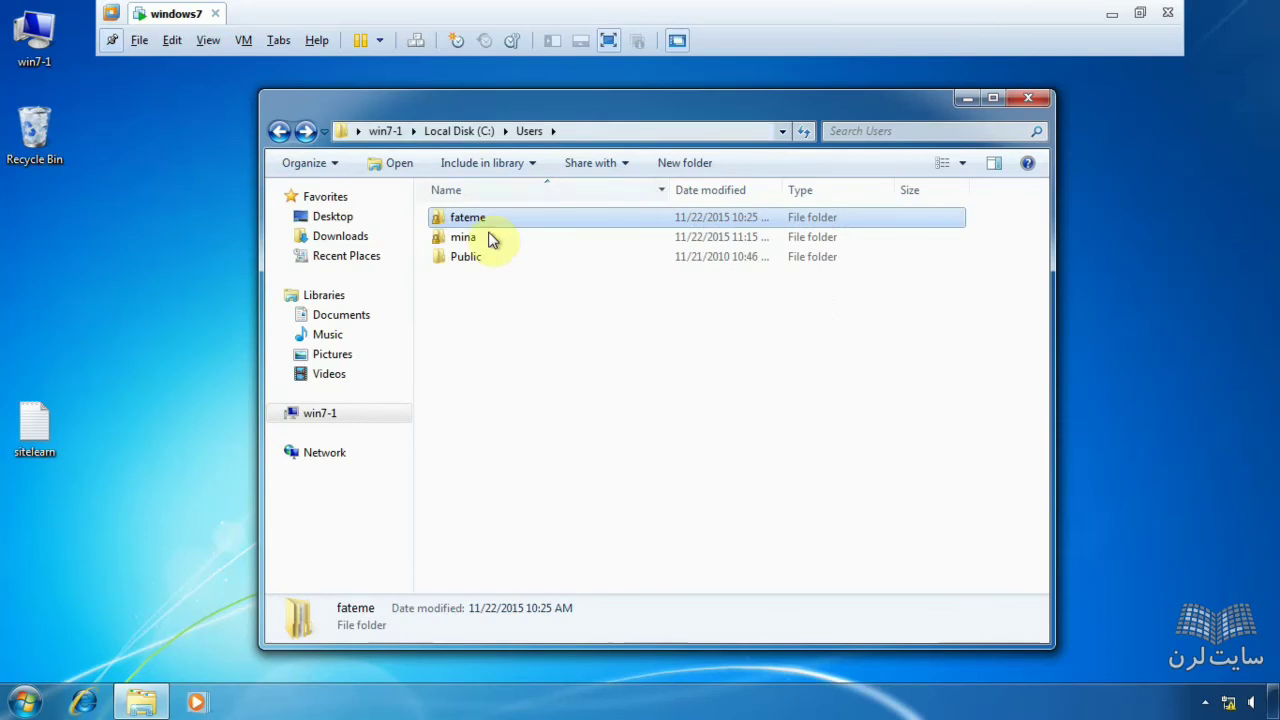
pyautogui.moveTo(503, 246)
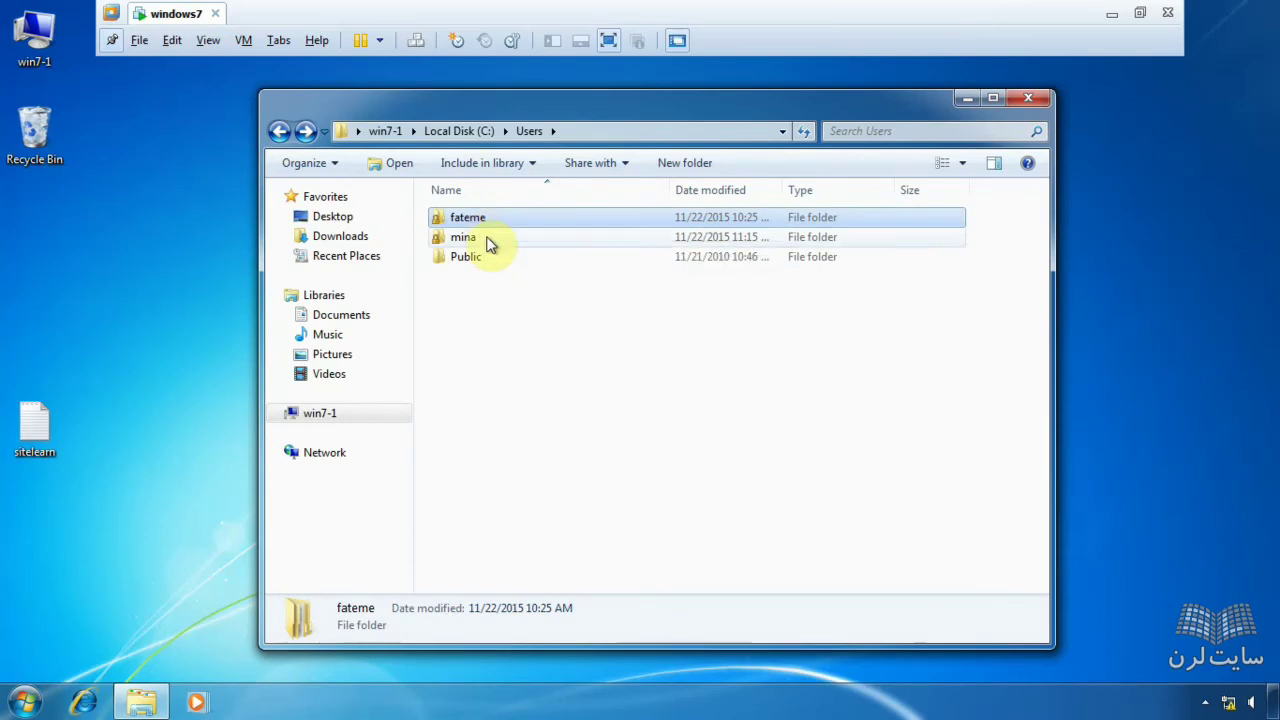
pyautogui.doubleClick(488, 240)
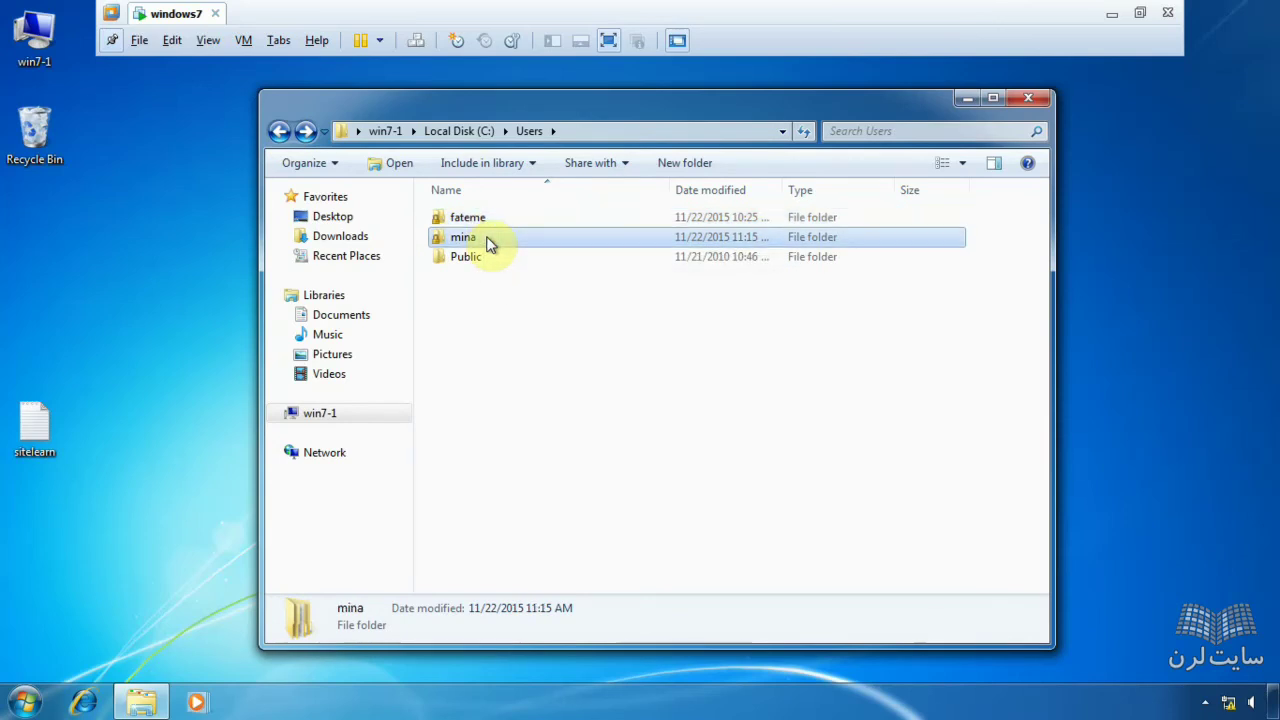
pyautogui.doubleClick(475, 216)
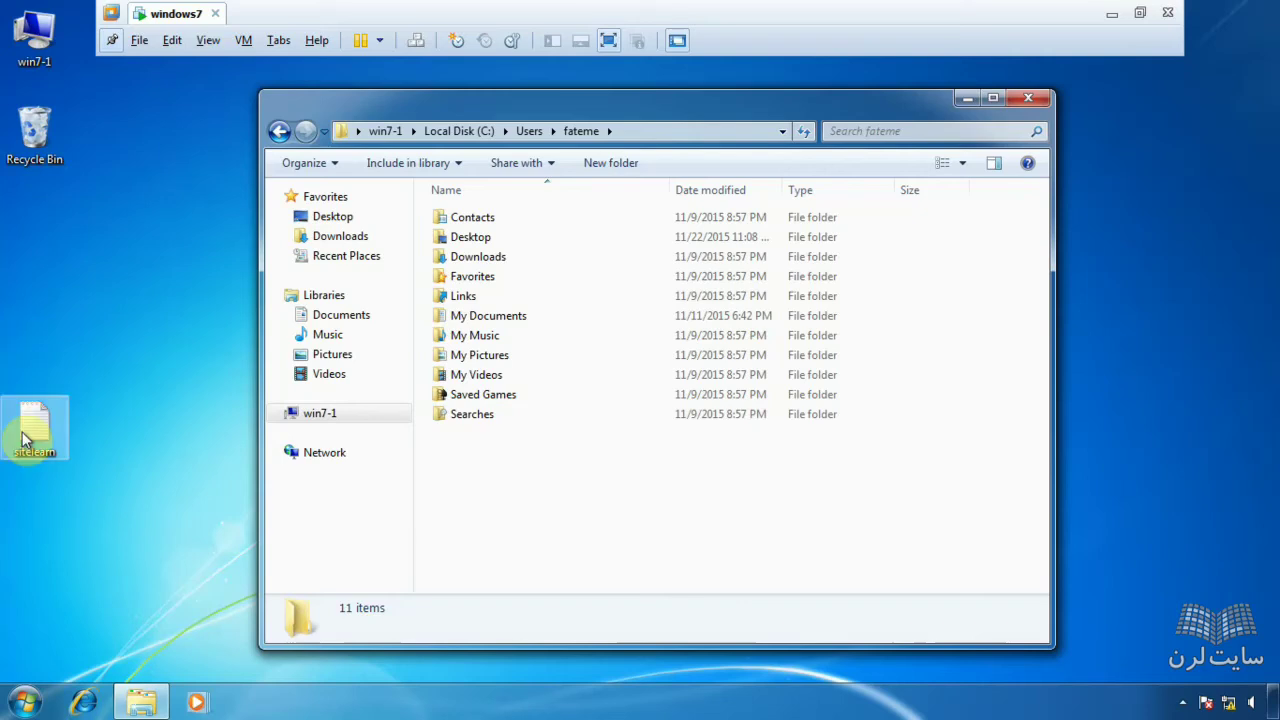
# - Drag the sitelearn desktop icon up to sit just below the Recycle Bin
pyautogui.moveTo(32, 425); pyautogui.dragTo(36, 232)
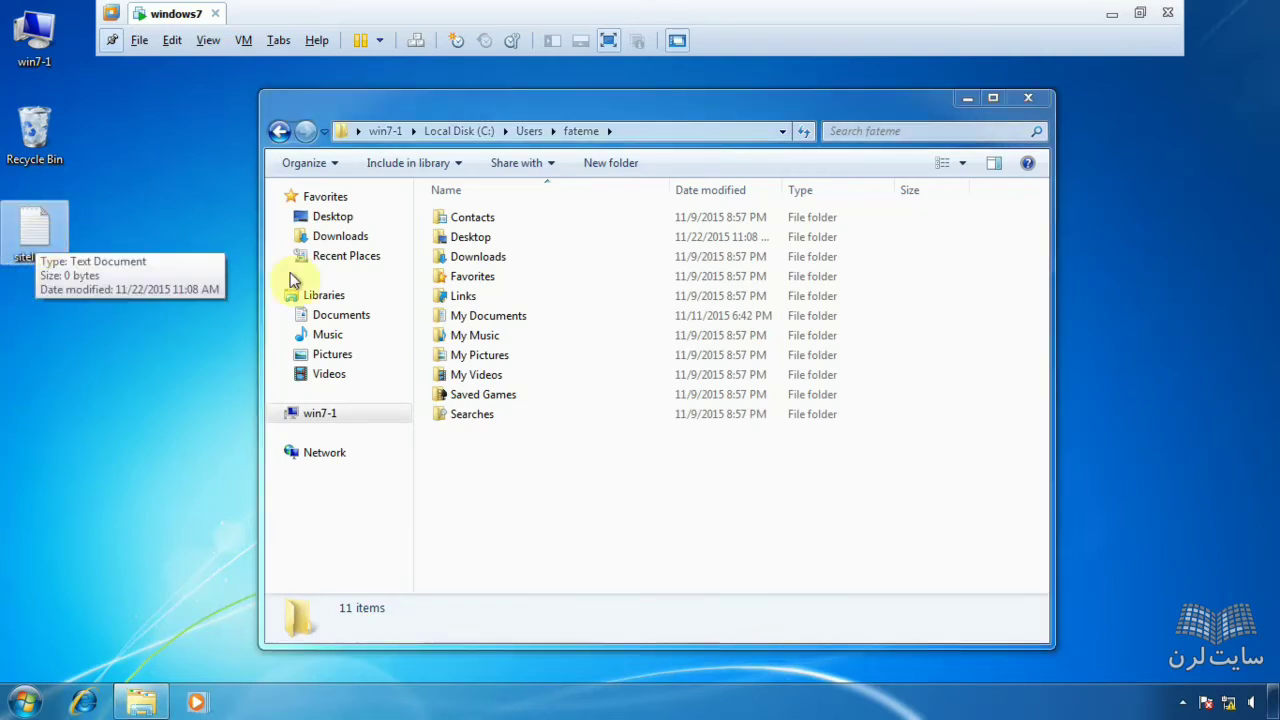
pyautogui.click(24, 702)
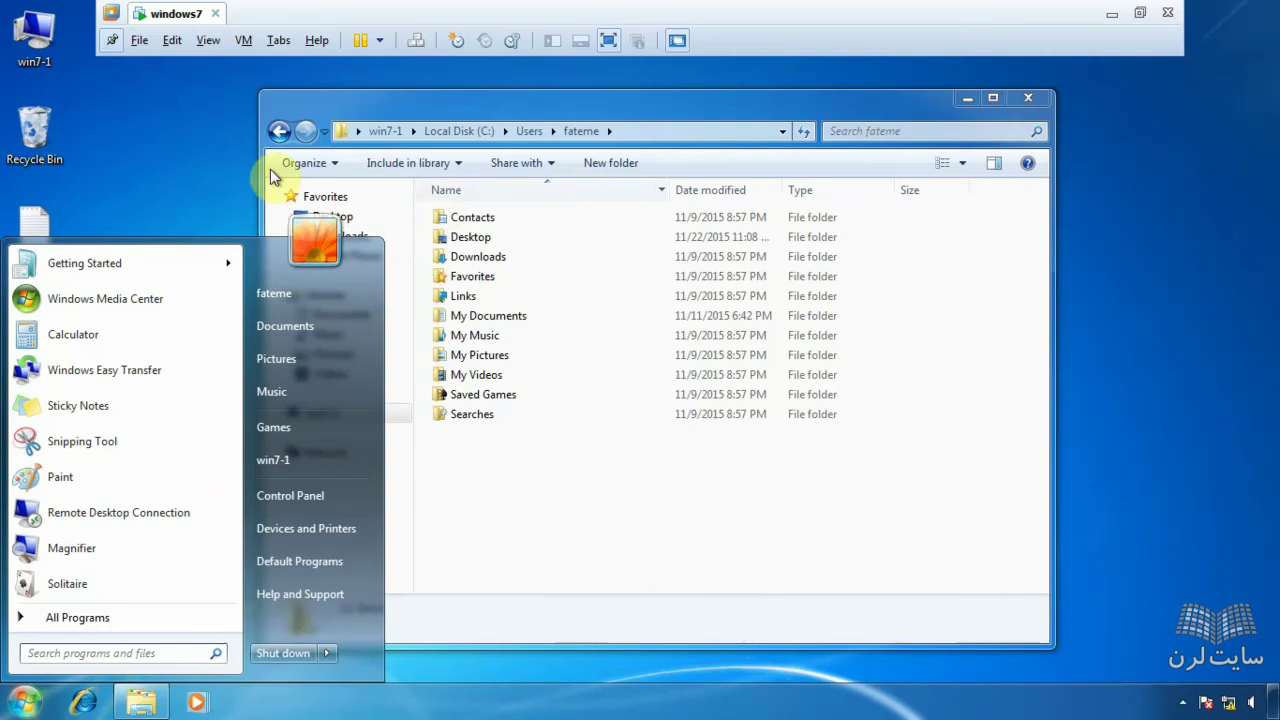
pyautogui.click(86, 163)
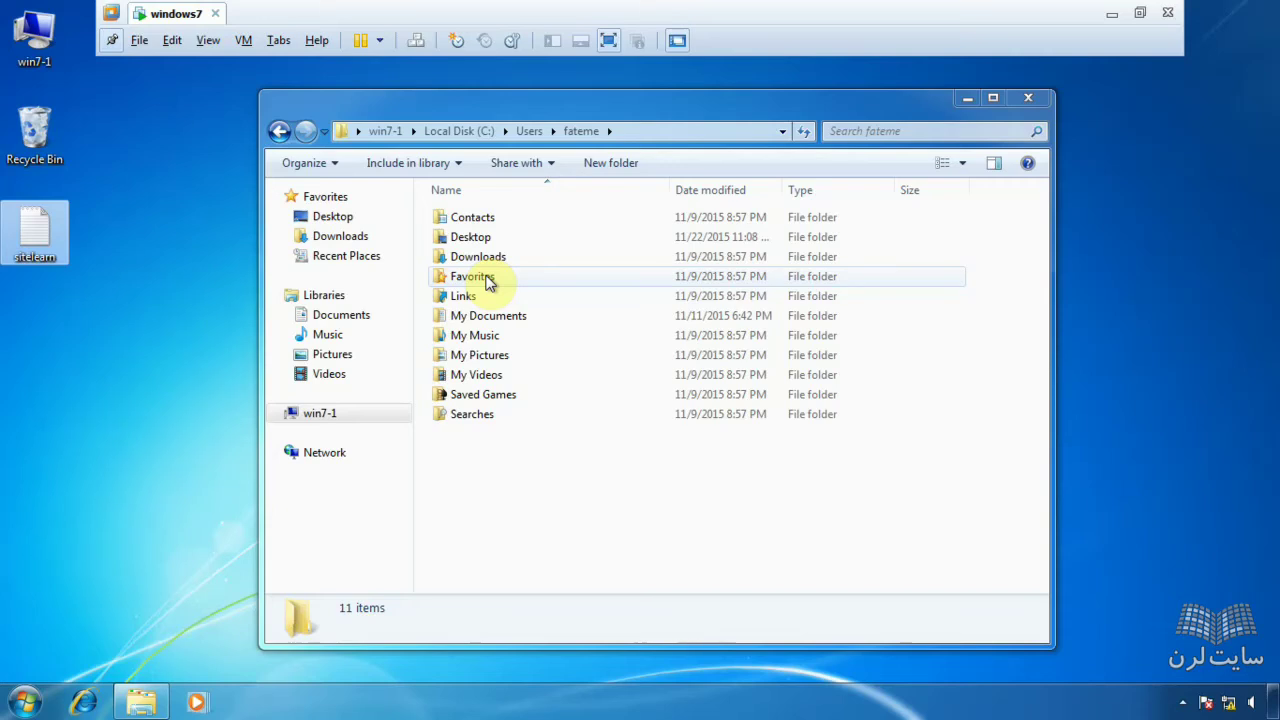
# - Return to Users and look through the second user's profile folder and its empty Desktop
pyautogui.click(279, 131)
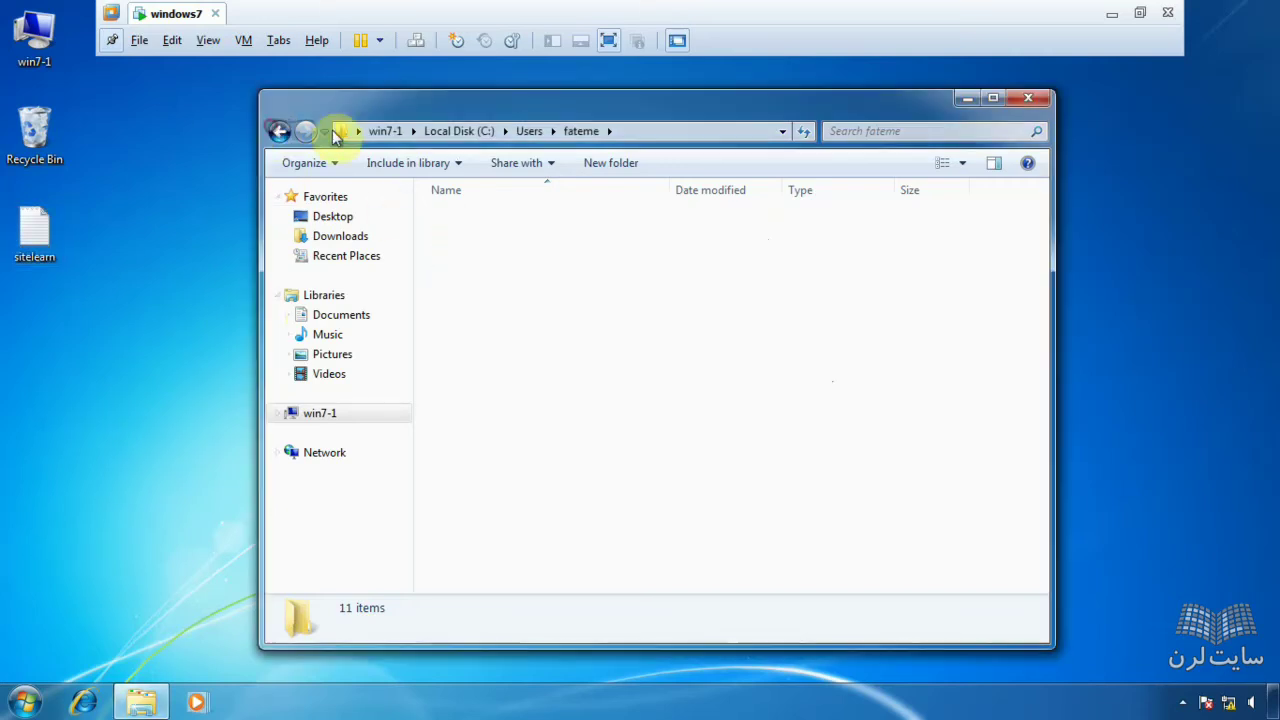
pyautogui.click(26, 708)
pyautogui.click(26, 708)
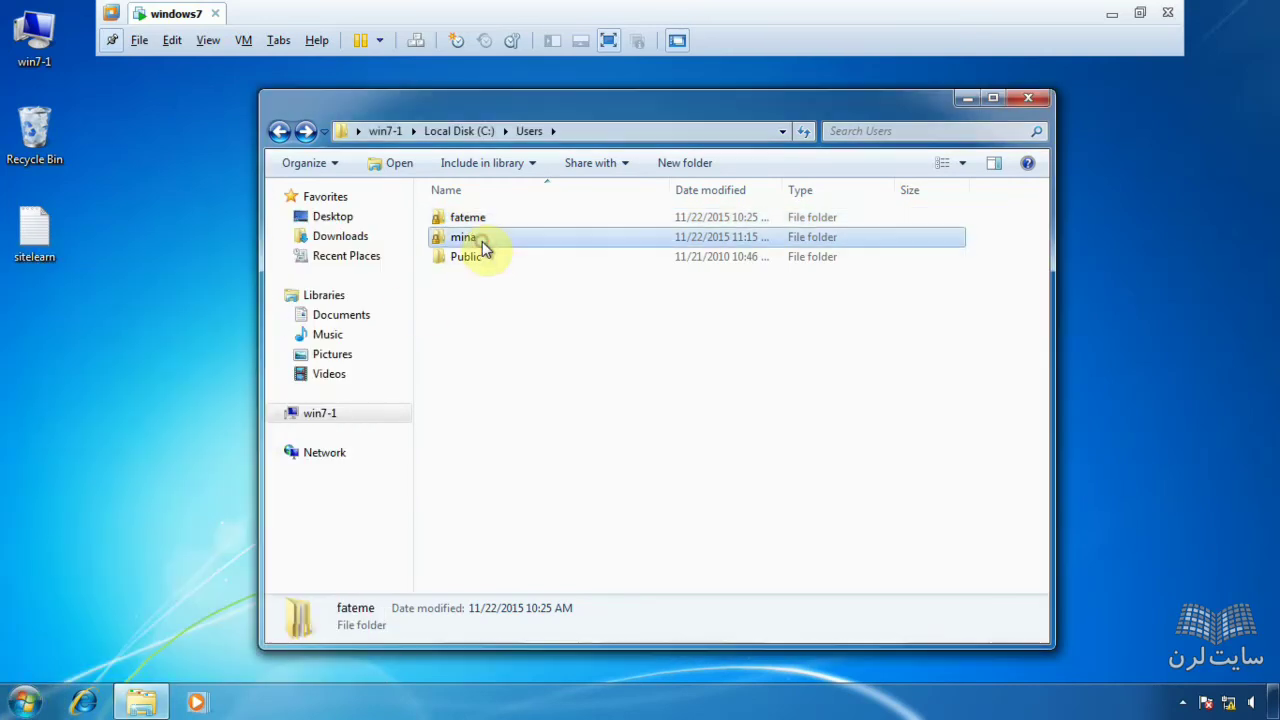
pyautogui.click(482, 241)
pyautogui.doubleClick(482, 241)
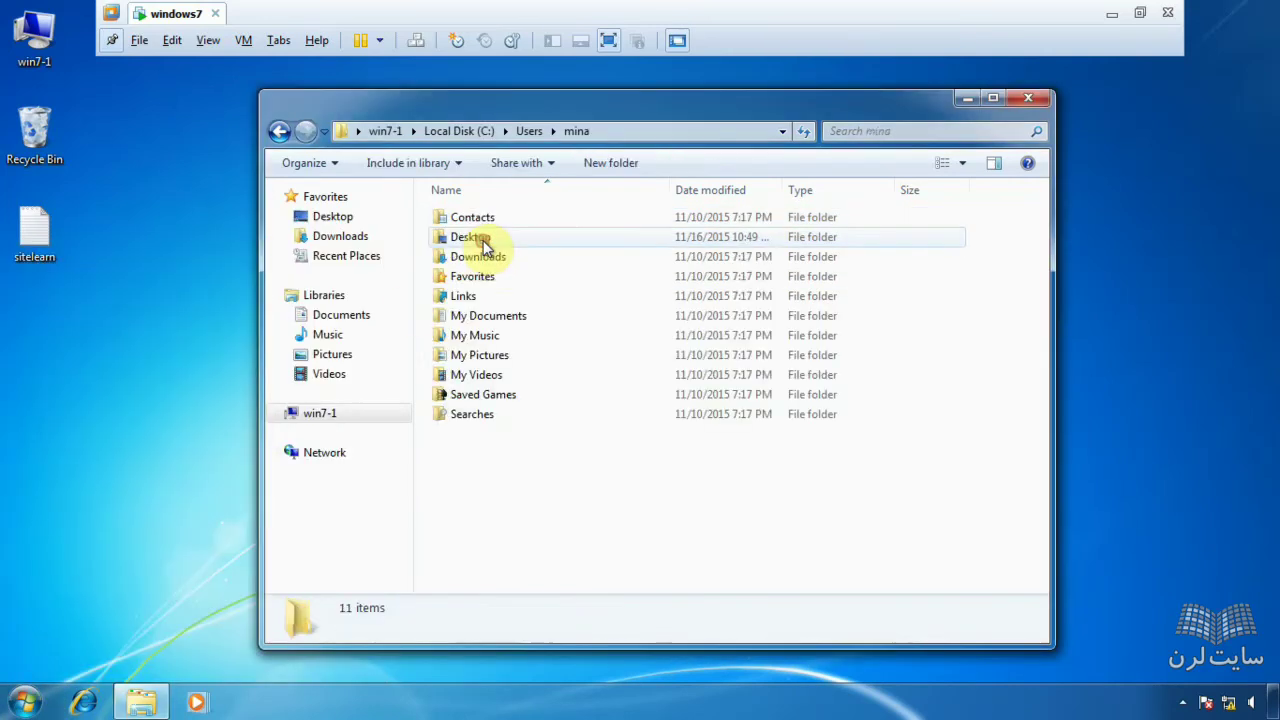
pyautogui.doubleClick(501, 238)
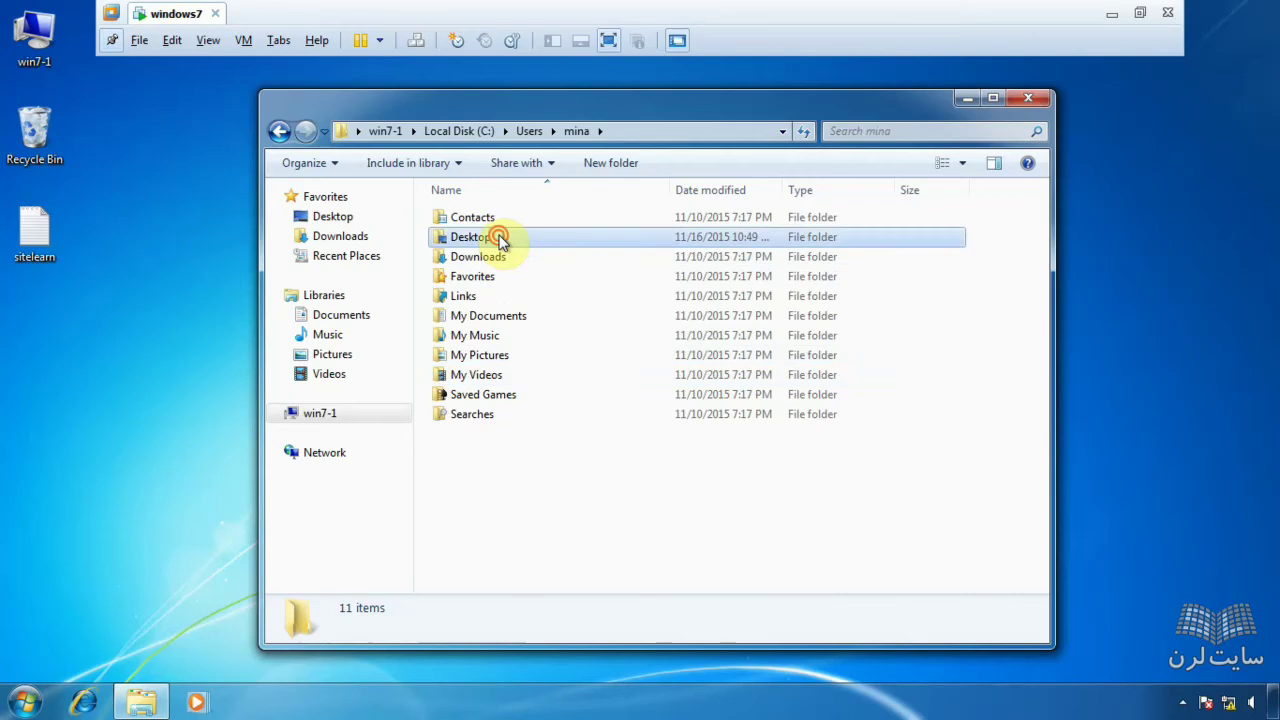
pyautogui.click(280, 131)
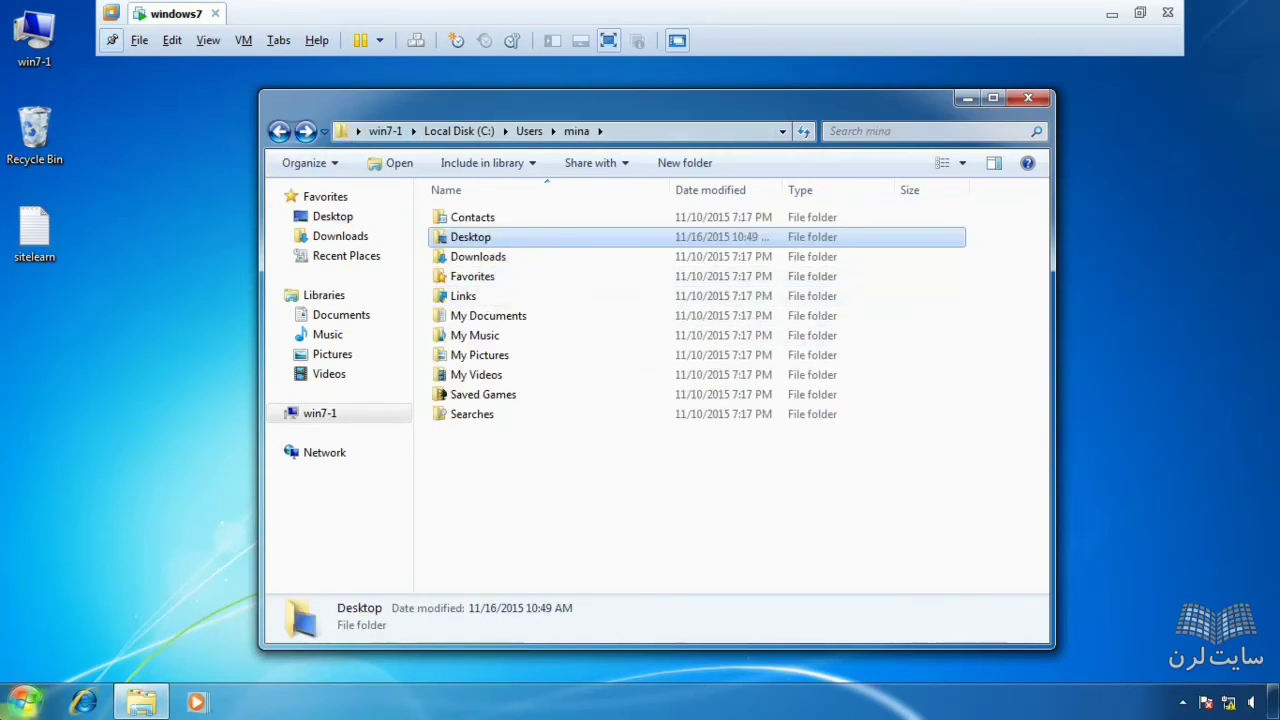
# - Launch Computer Management via Manage on the Start menu's Computer entry
pyautogui.click(24, 701)
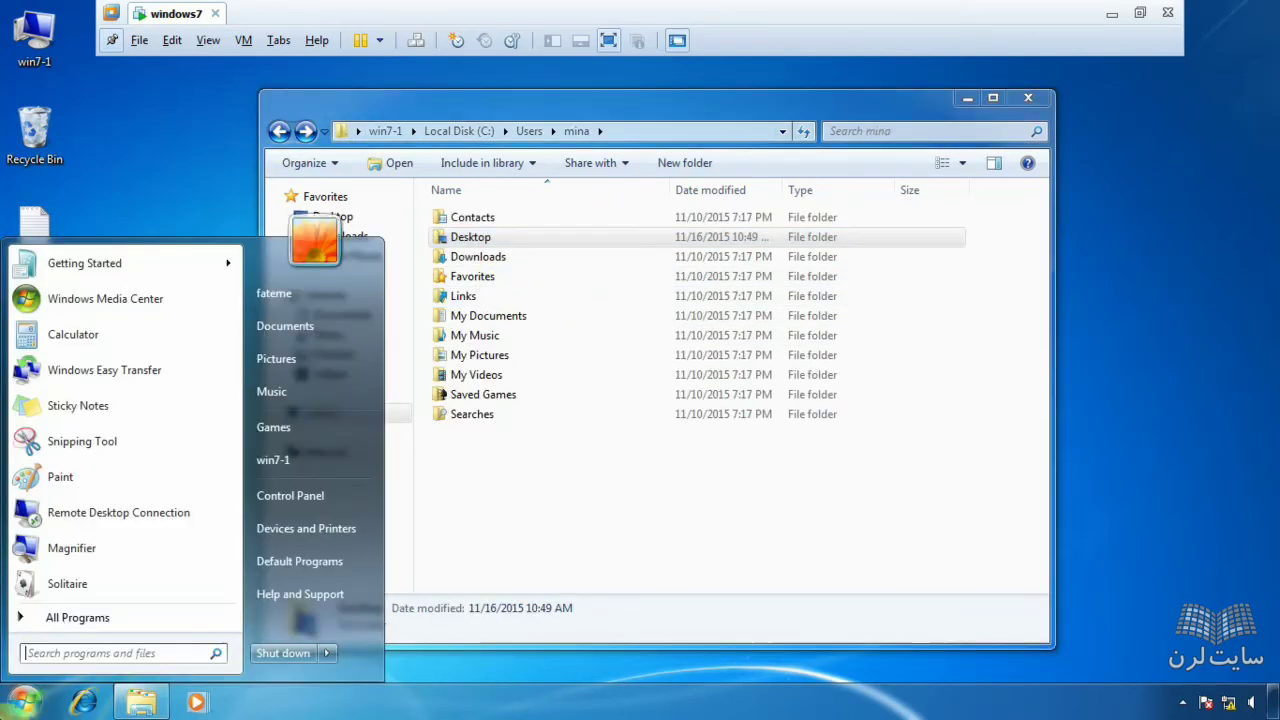
pyautogui.rightClick(321, 453)
pyautogui.click(401, 487)
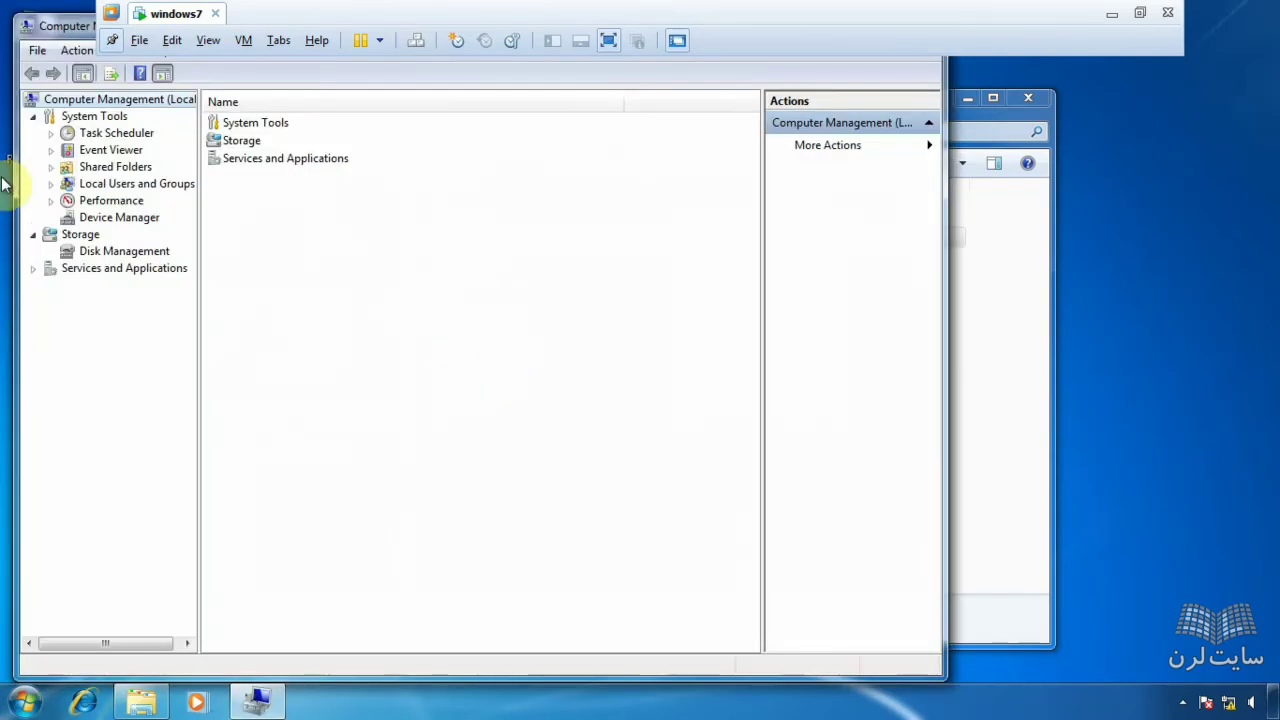
# - In Local Users and Groups, check the current user's Administrators membership, then cancel
pyautogui.click(122, 184)
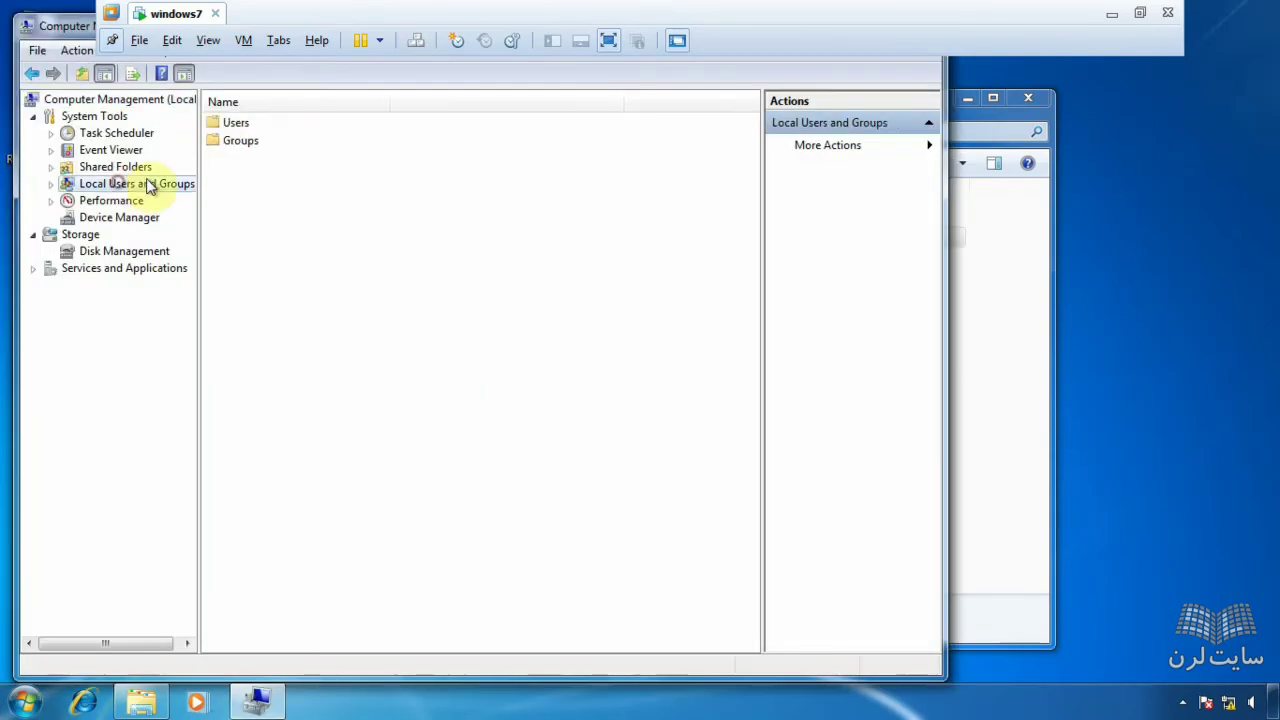
pyautogui.doubleClick(228, 123)
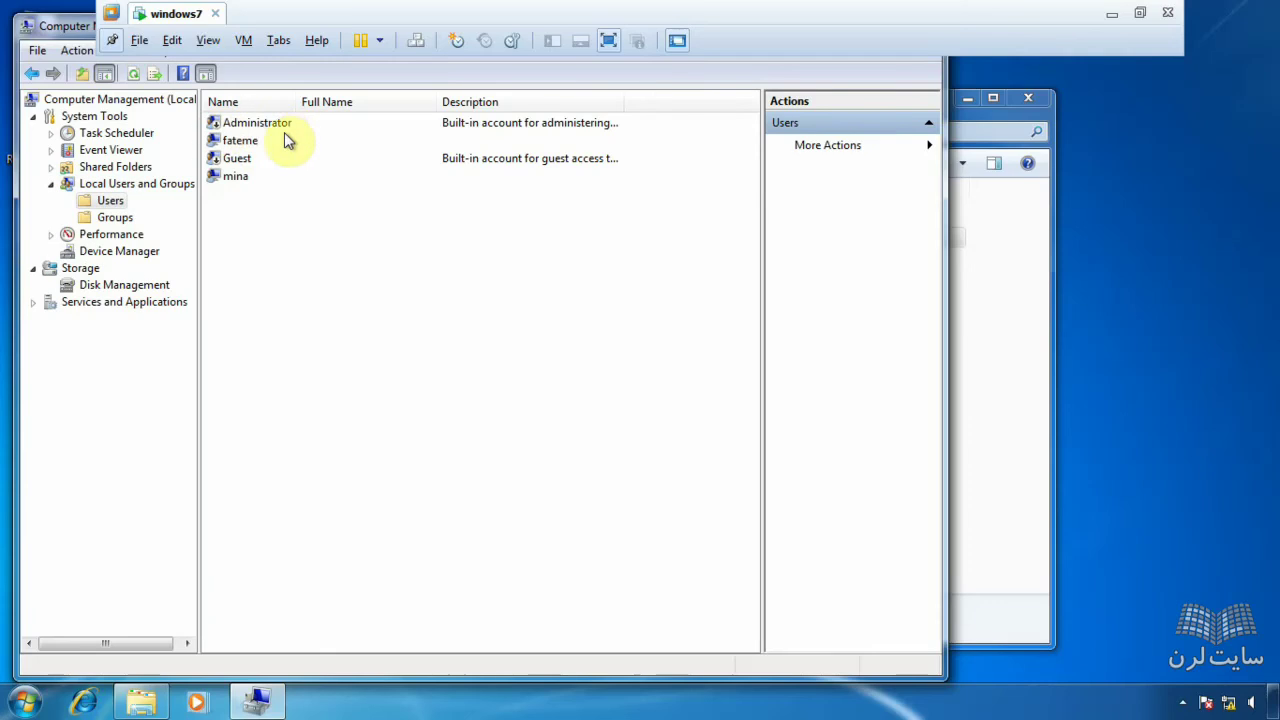
pyautogui.doubleClick(258, 146)
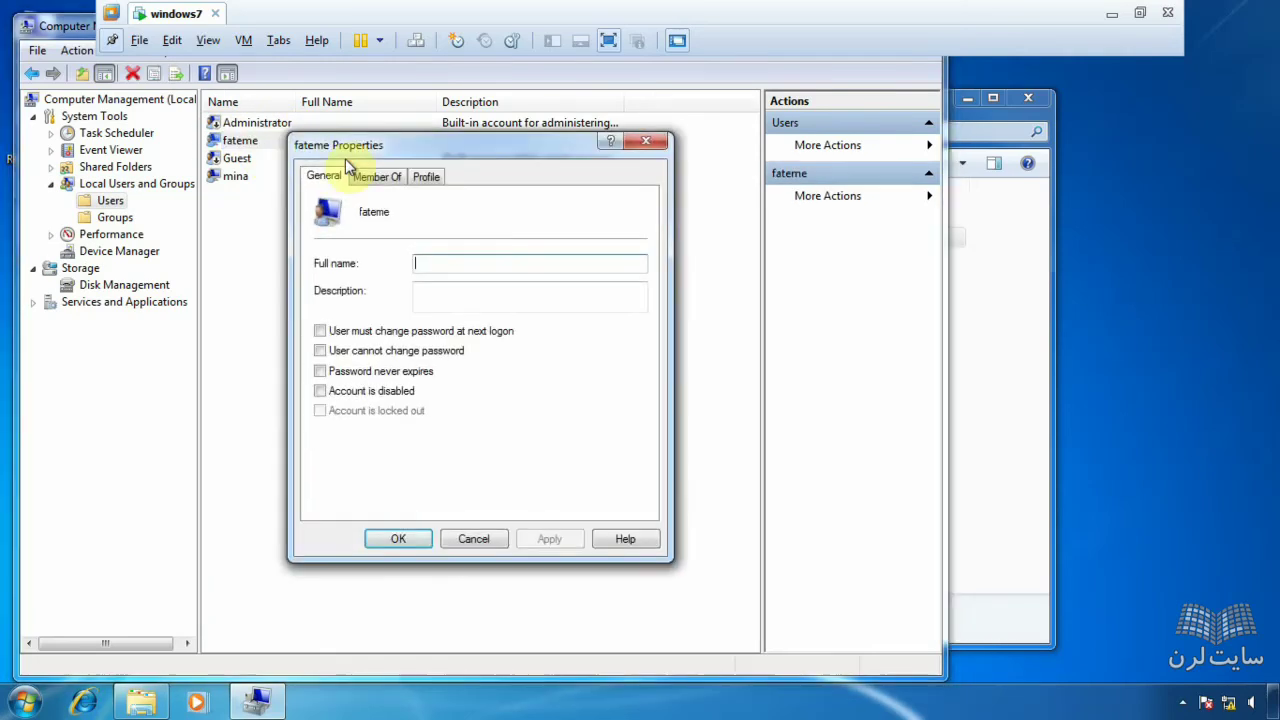
pyautogui.click(386, 180)
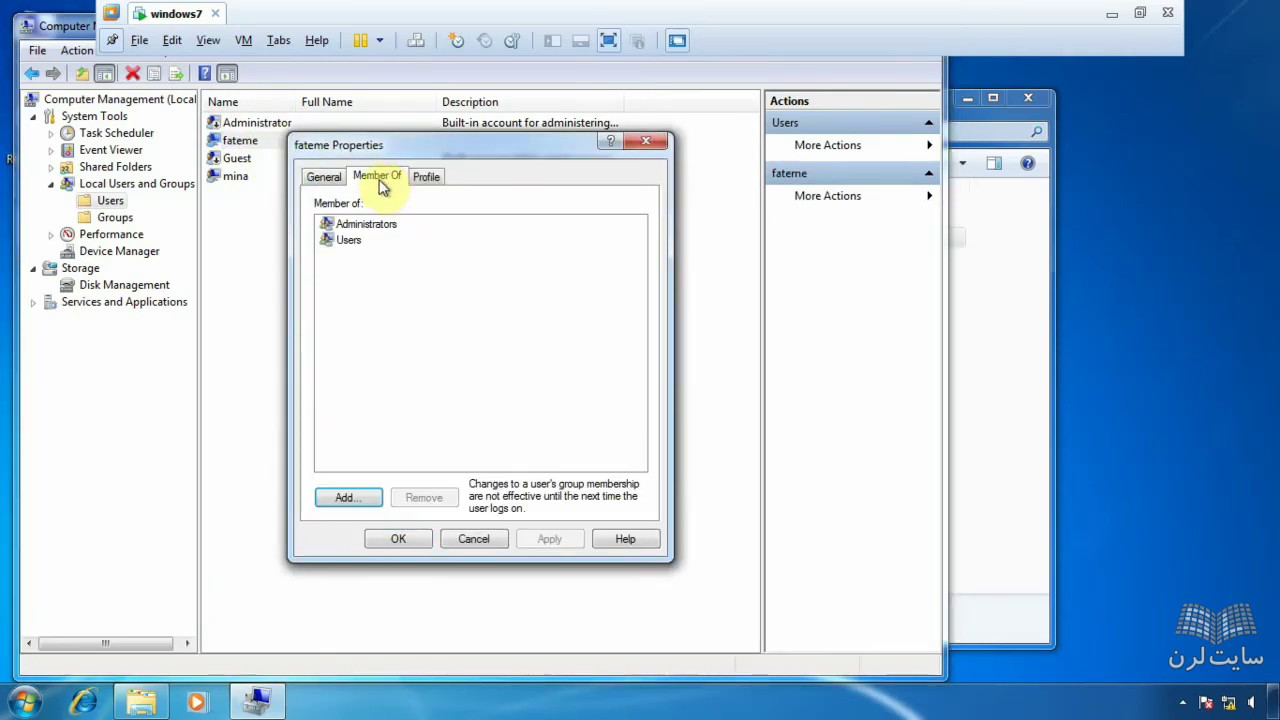
pyautogui.click(355, 226)
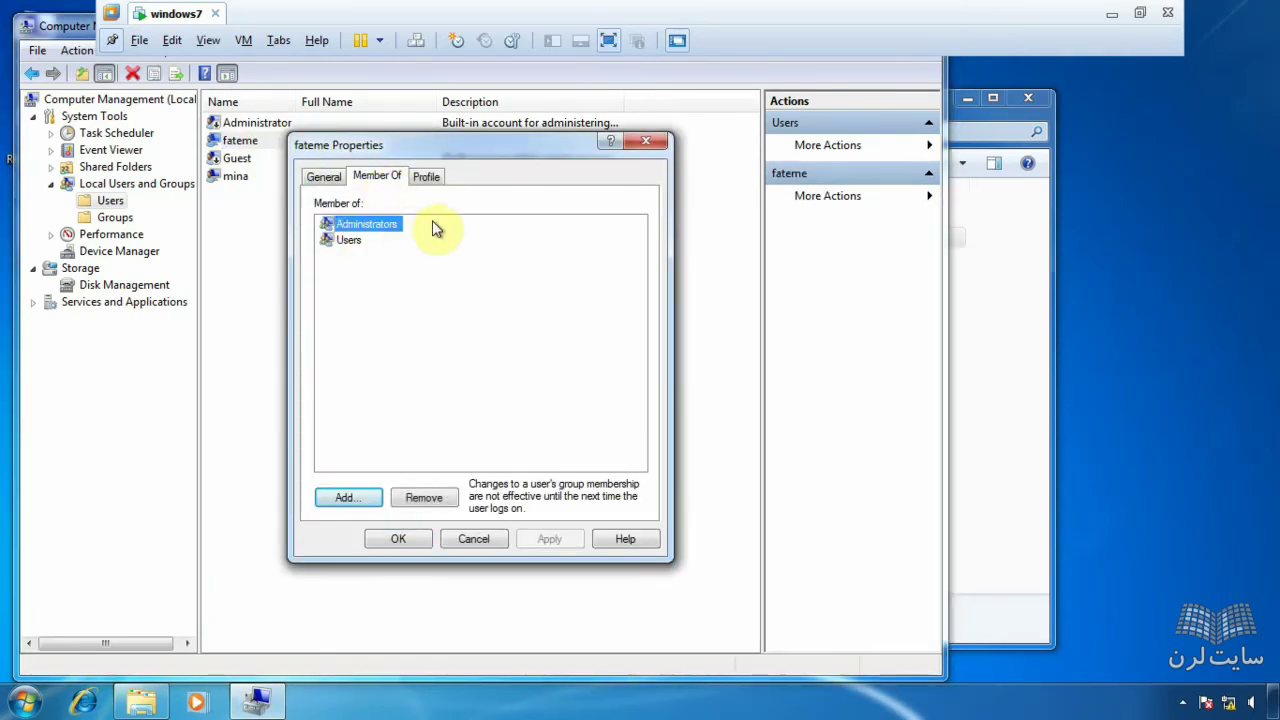
pyautogui.click(491, 538)
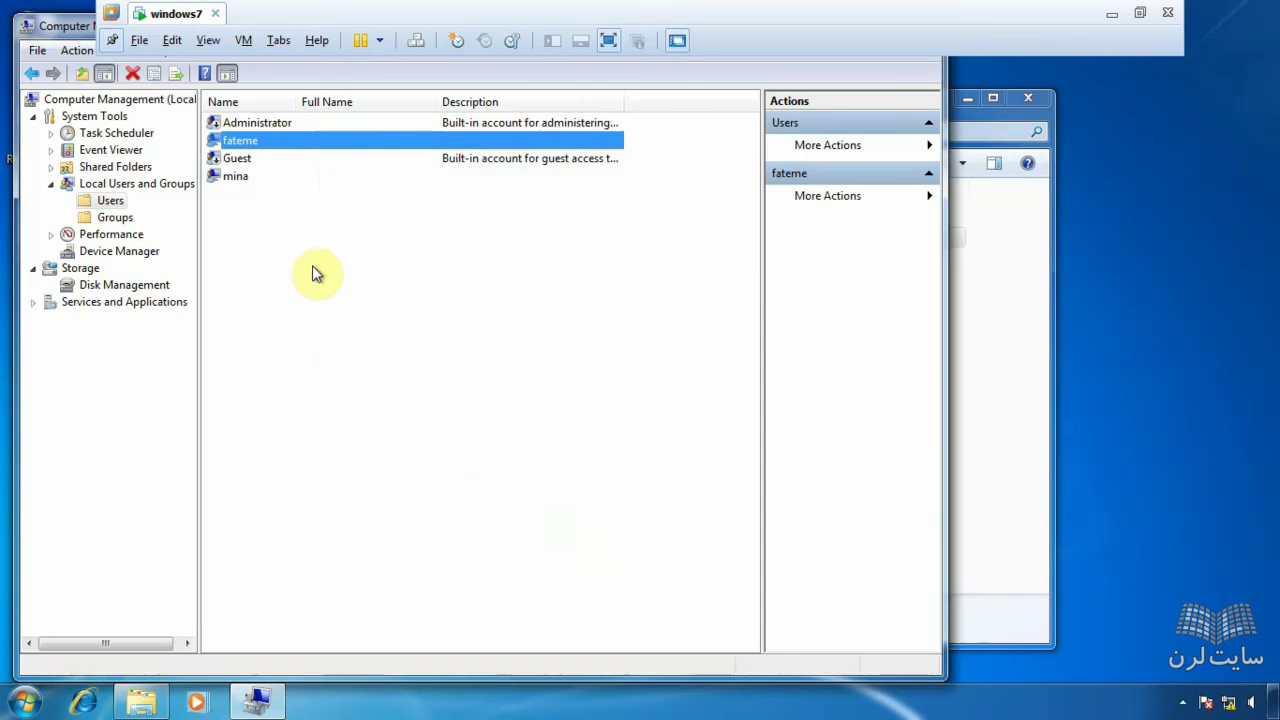
# - Confirm mina is only in the Users group, cancel, and minimize Computer Management
pyautogui.doubleClick(266, 178)
pyautogui.click(380, 178)
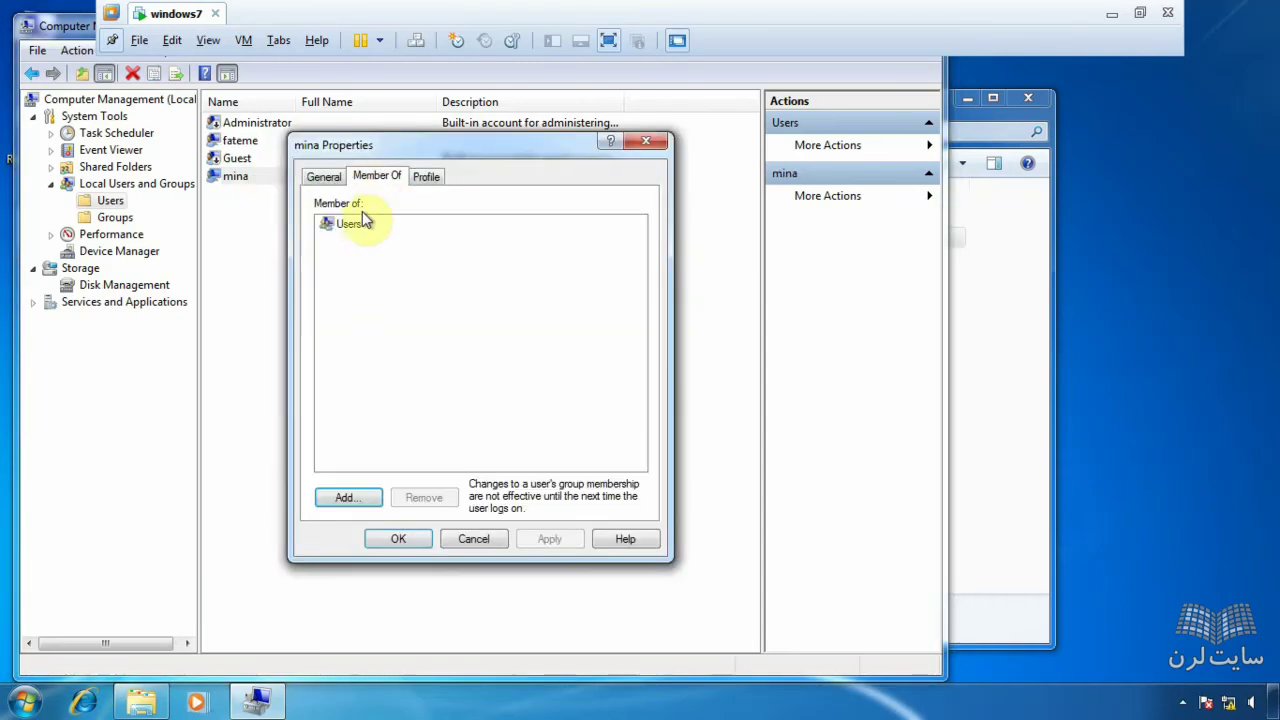
pyautogui.click(360, 228)
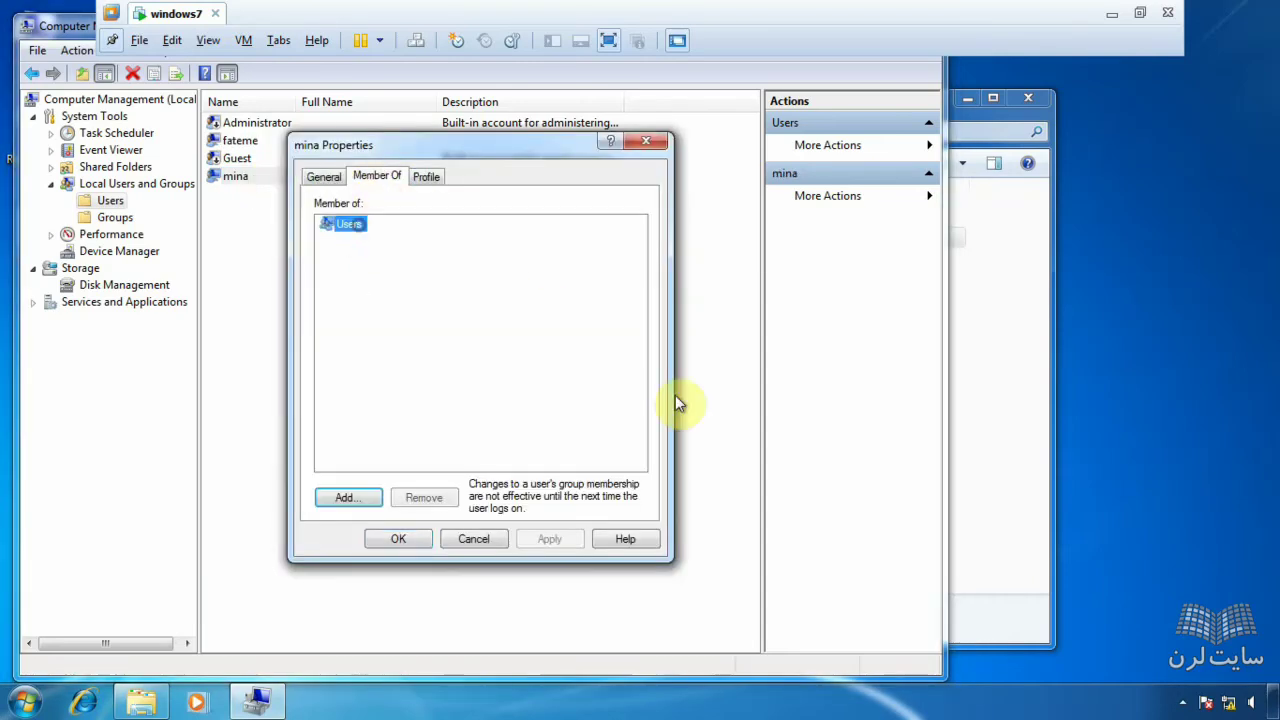
pyautogui.click(487, 538)
pyautogui.click(257, 700)
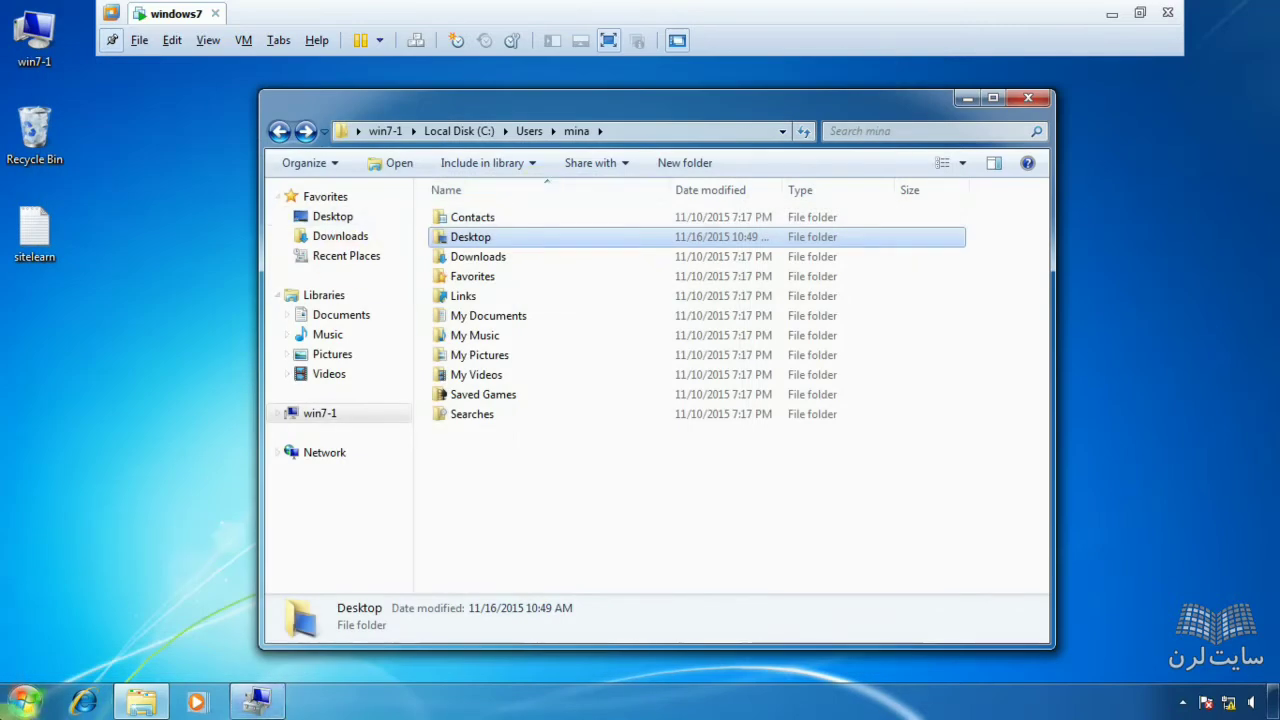
# - Browse fateme's profile folder and her Desktop, then go back to Users
pyautogui.click(279, 131)
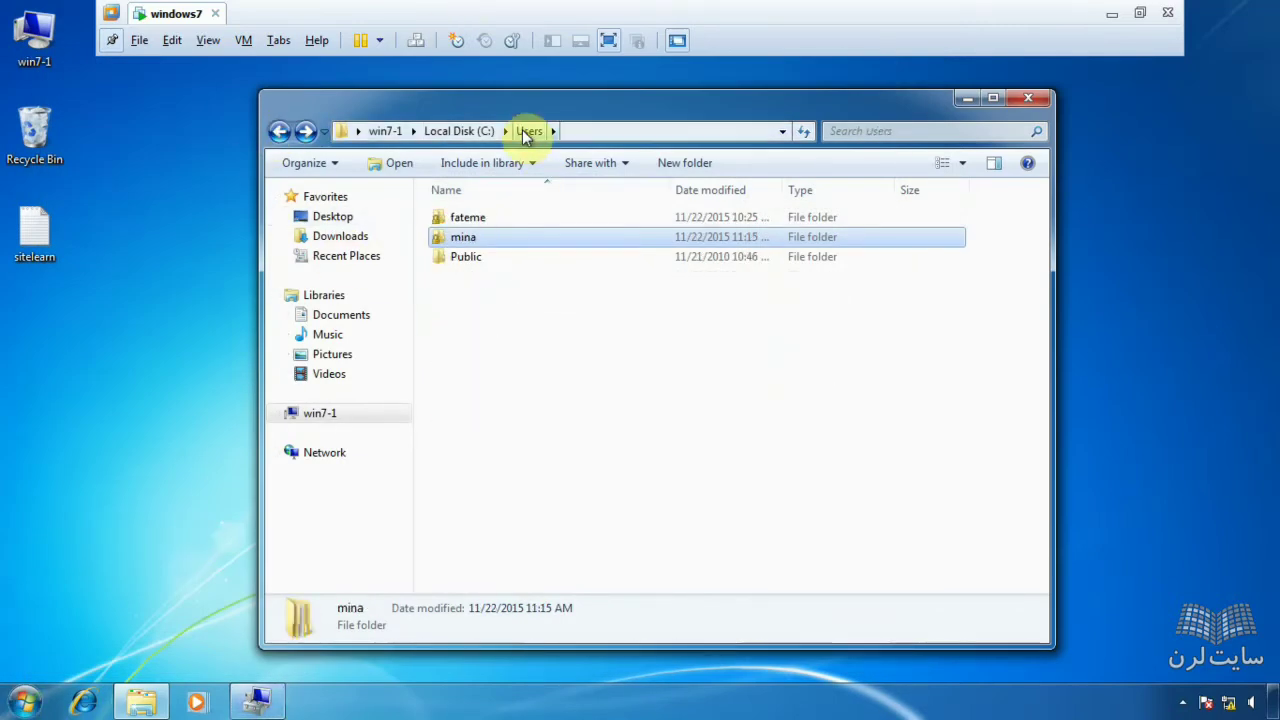
pyautogui.click(528, 219)
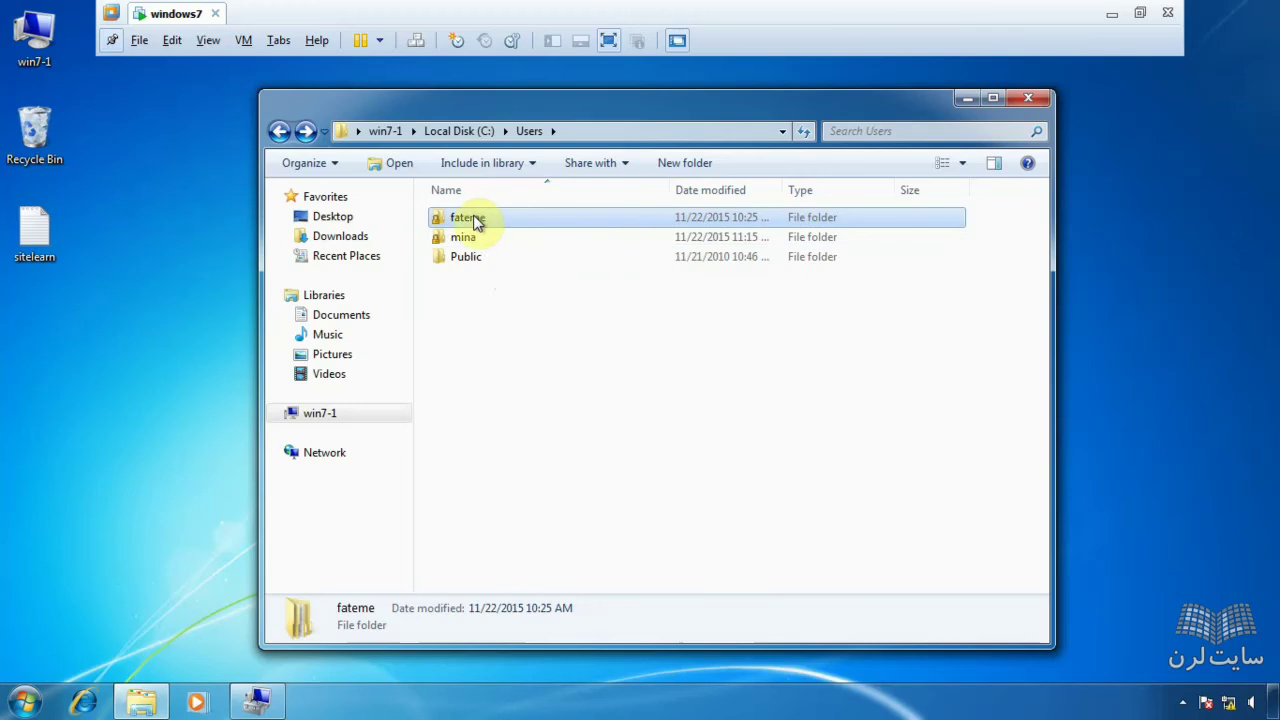
pyautogui.doubleClick(505, 219)
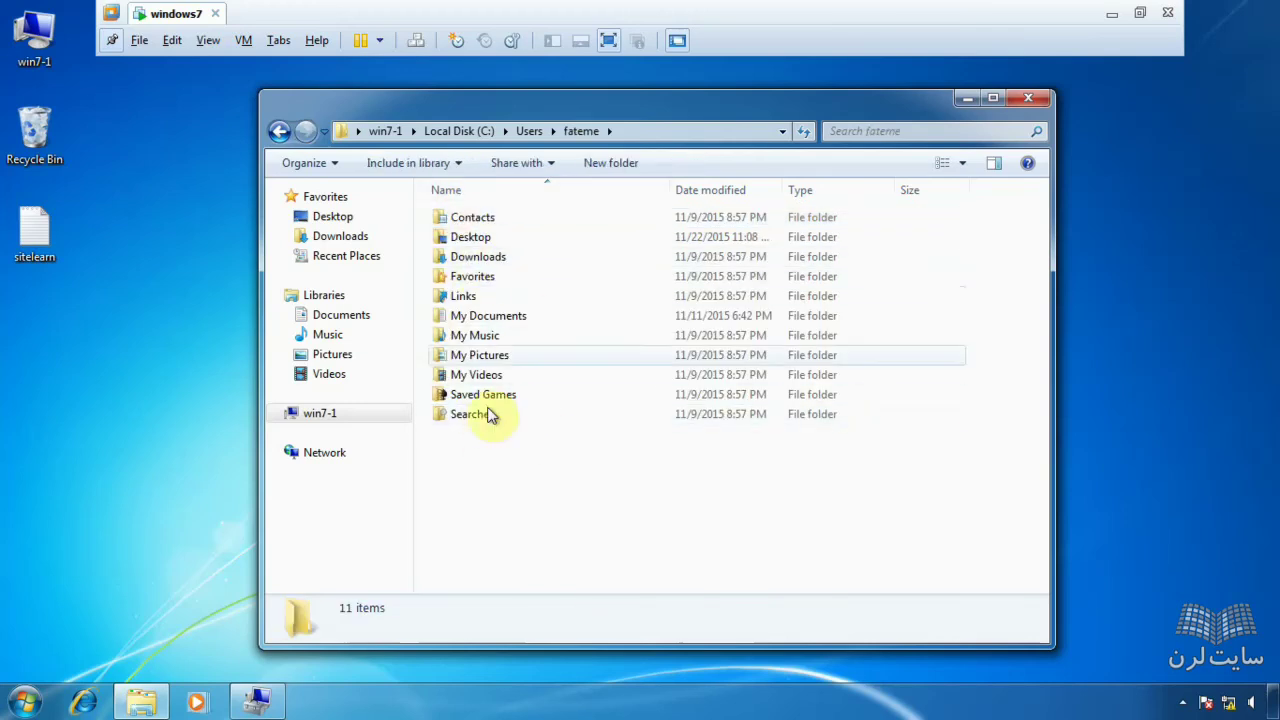
pyautogui.doubleClick(477, 237)
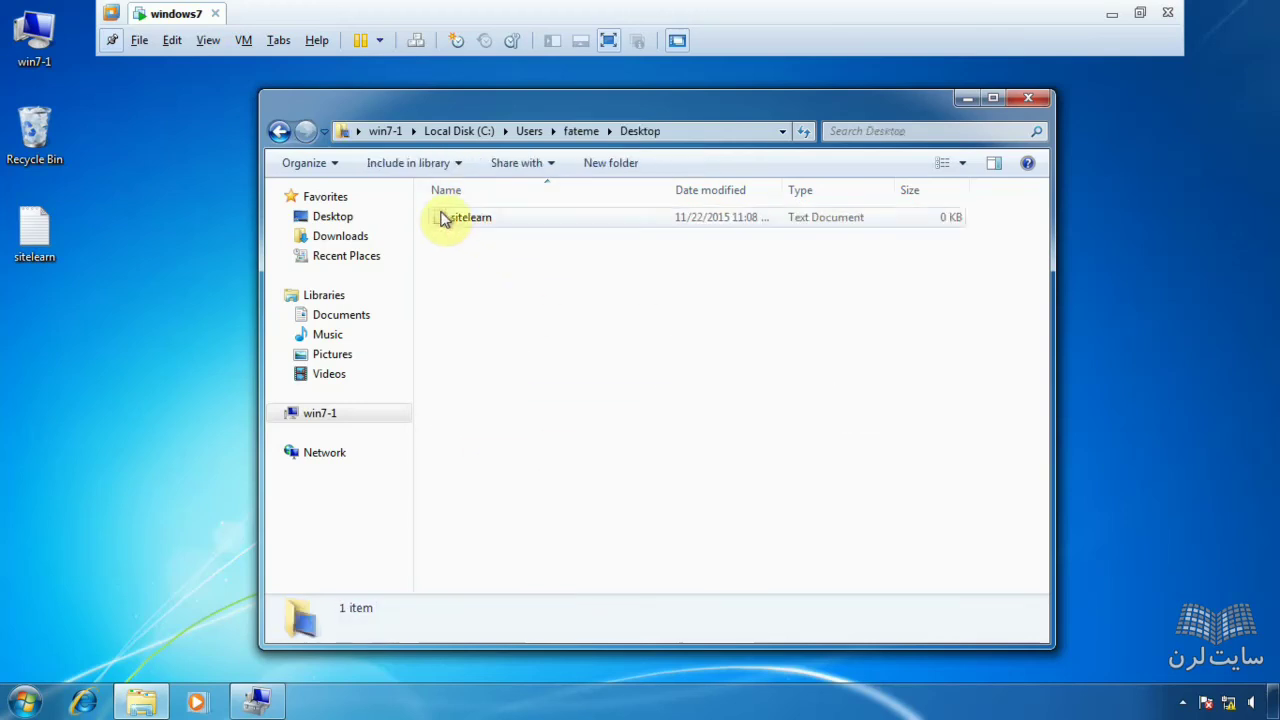
pyautogui.click(283, 133)
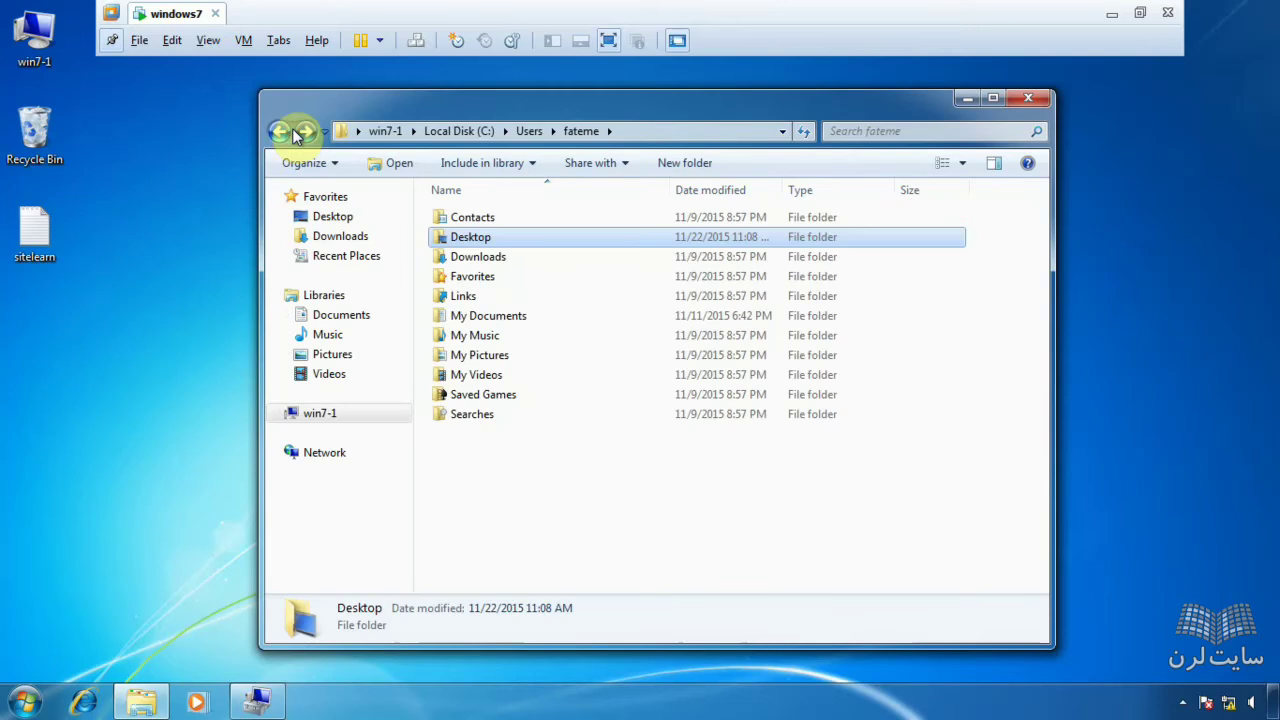
pyautogui.click(282, 132)
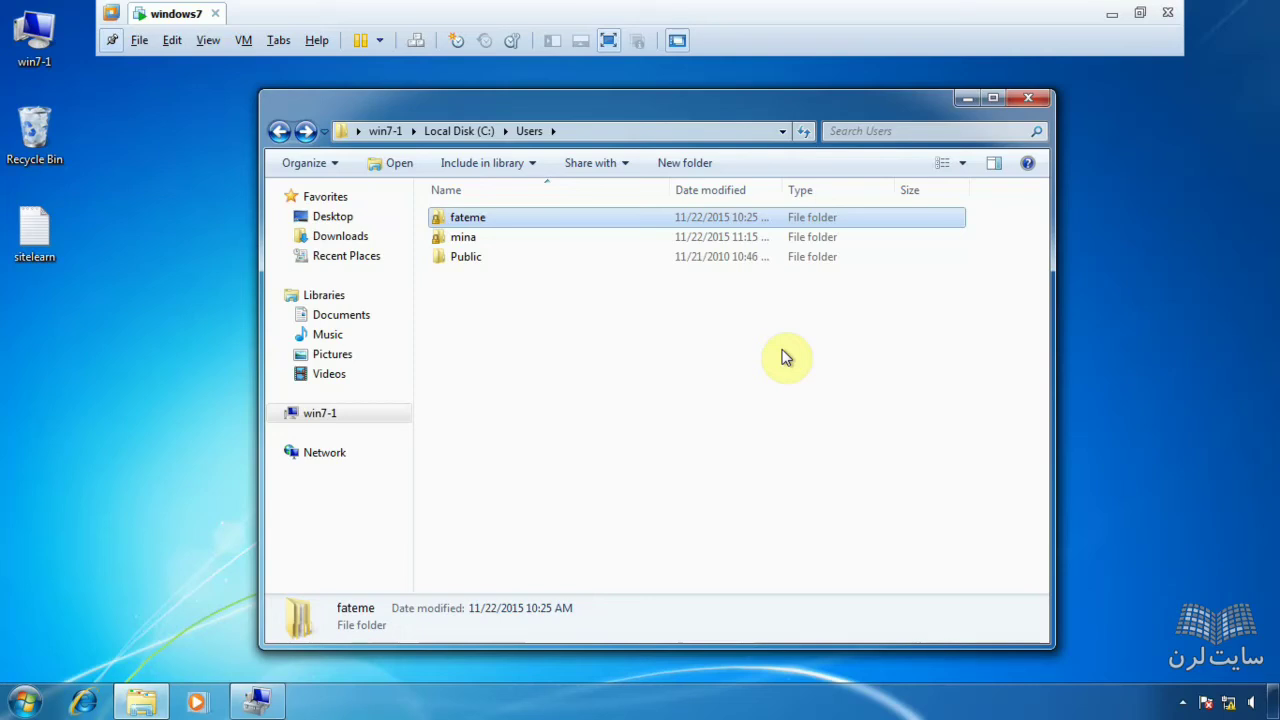
# - Open mina's profile folder and return to the Users folder
pyautogui.click(499, 243)
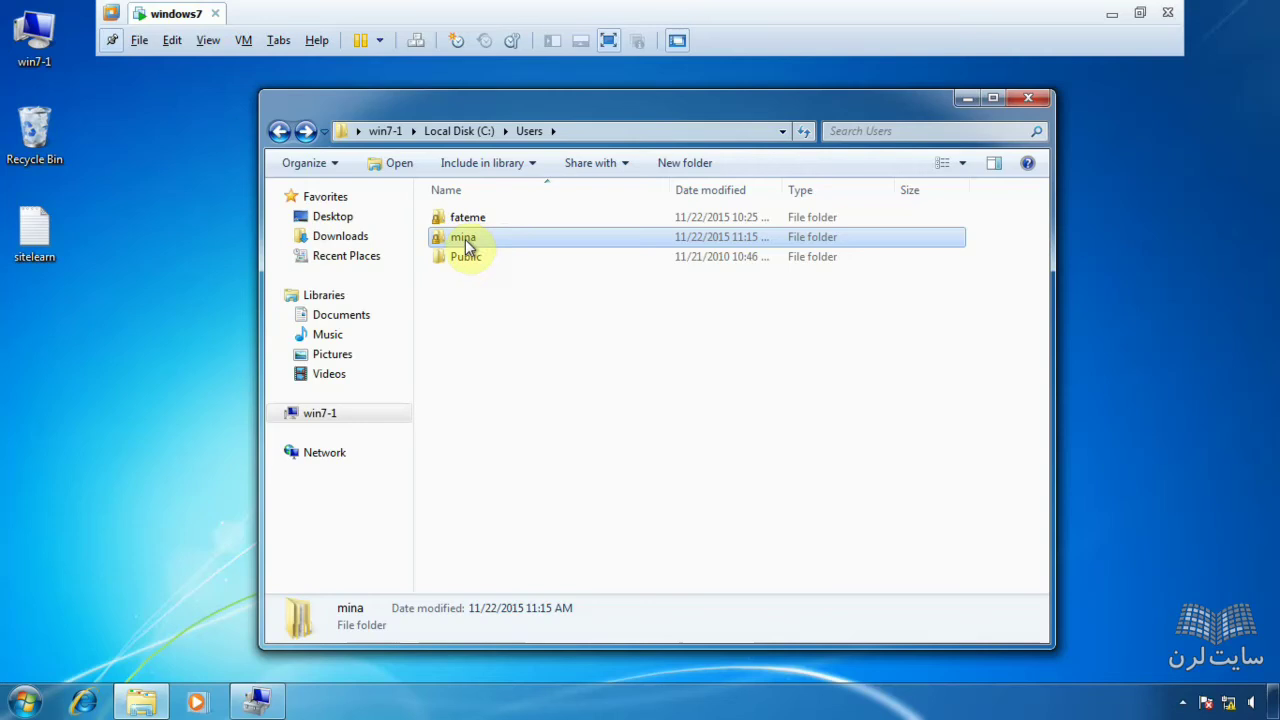
pyautogui.doubleClick(465, 239)
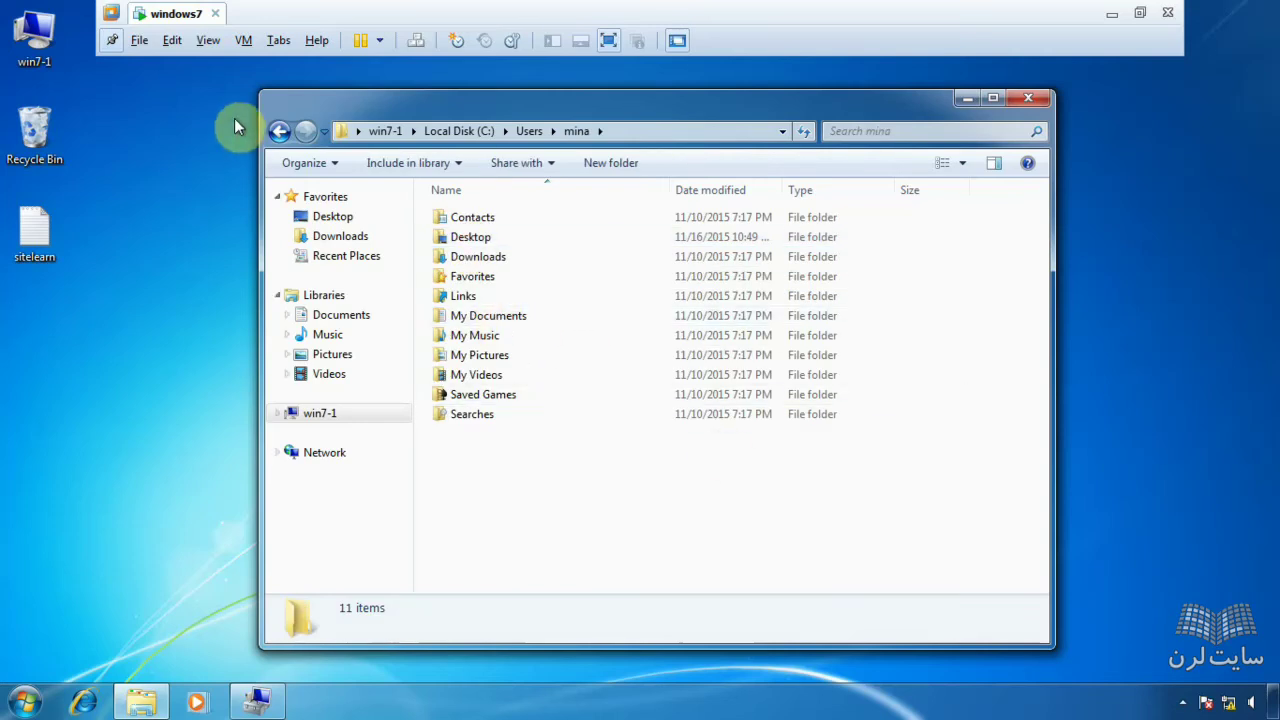
pyautogui.click(280, 133)
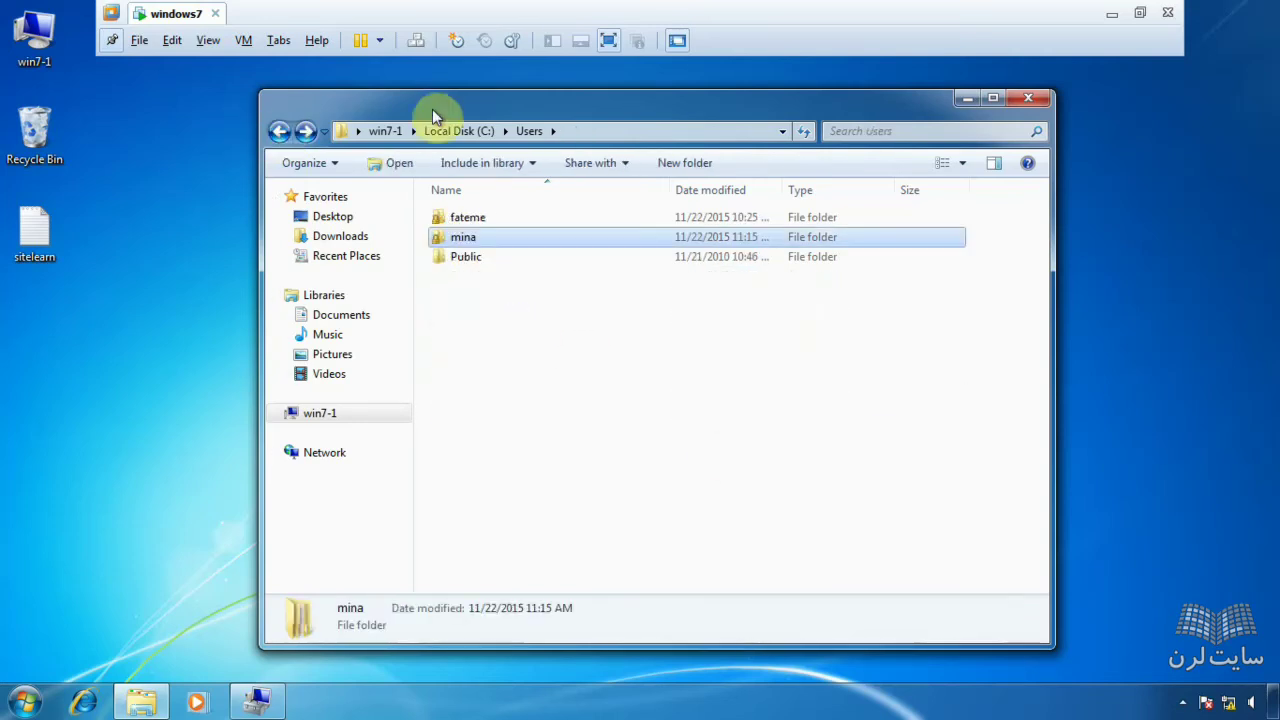
# - Open fateme's profile folder and box-select her subfolders from Downloads to Searches
pyautogui.moveTo(432, 109); pyautogui.dragTo(333, 110)
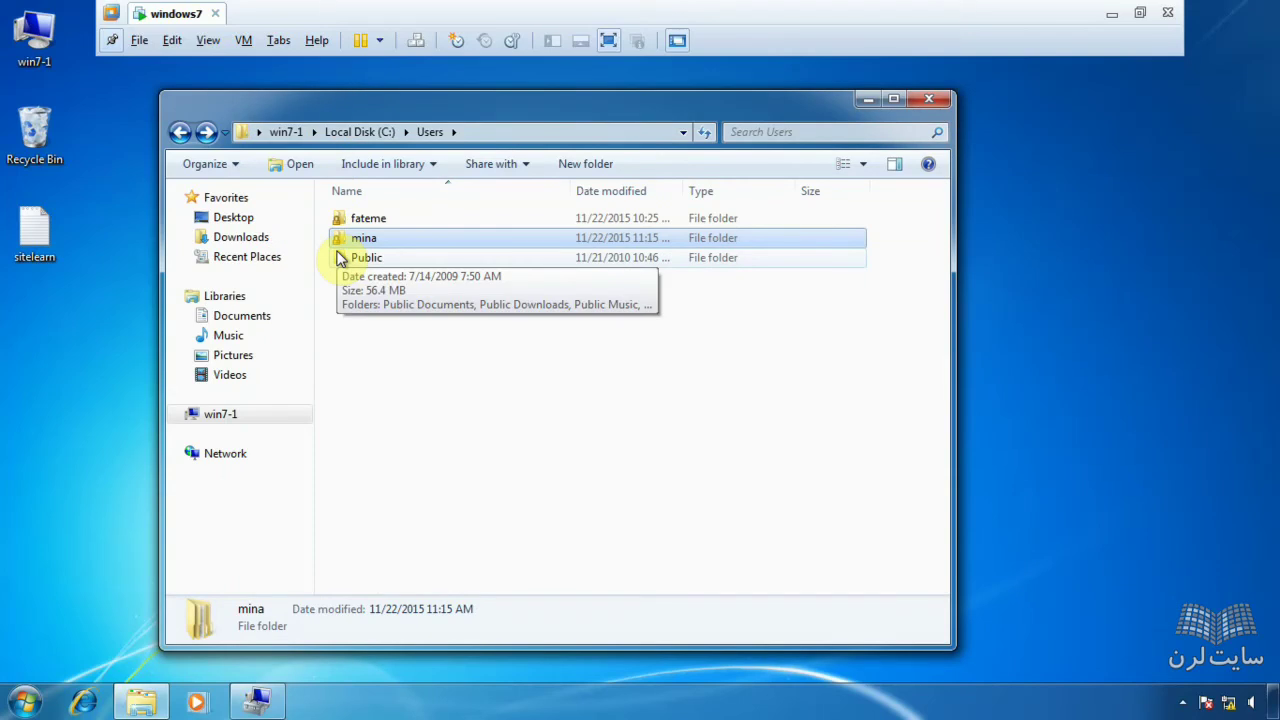
pyautogui.doubleClick(362, 220)
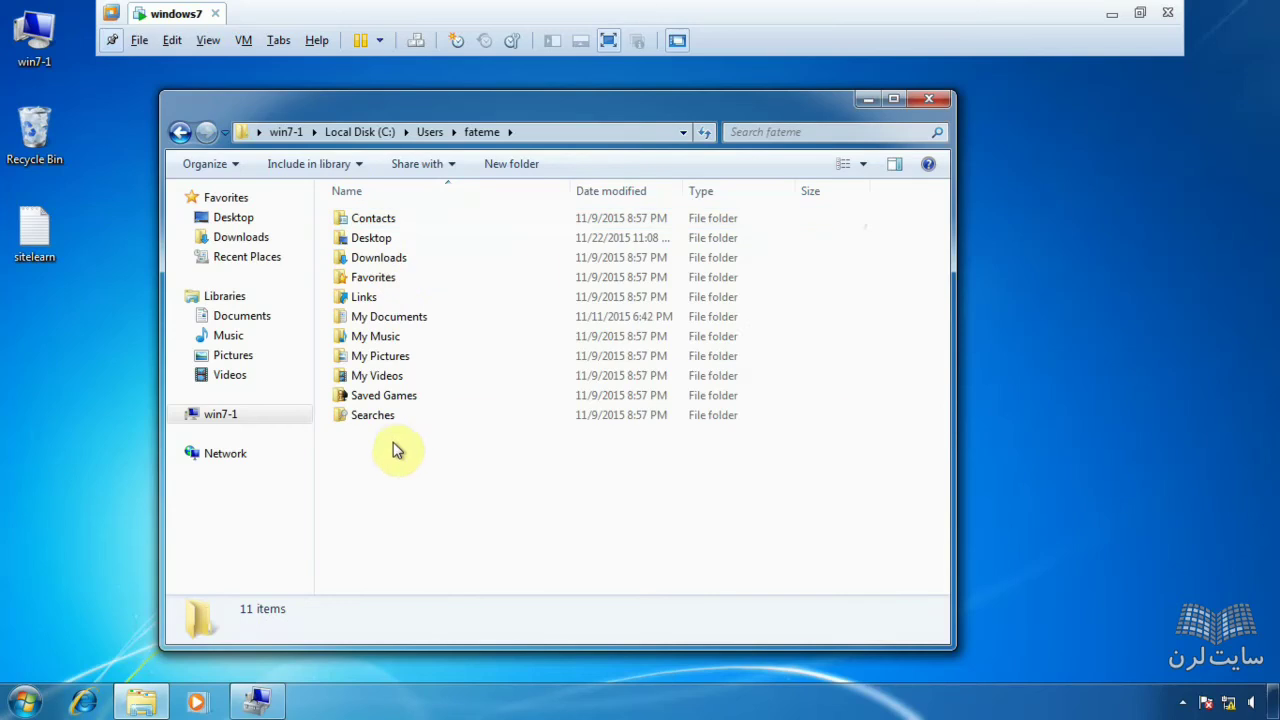
pyautogui.moveTo(393, 450); pyautogui.dragTo(423, 257)
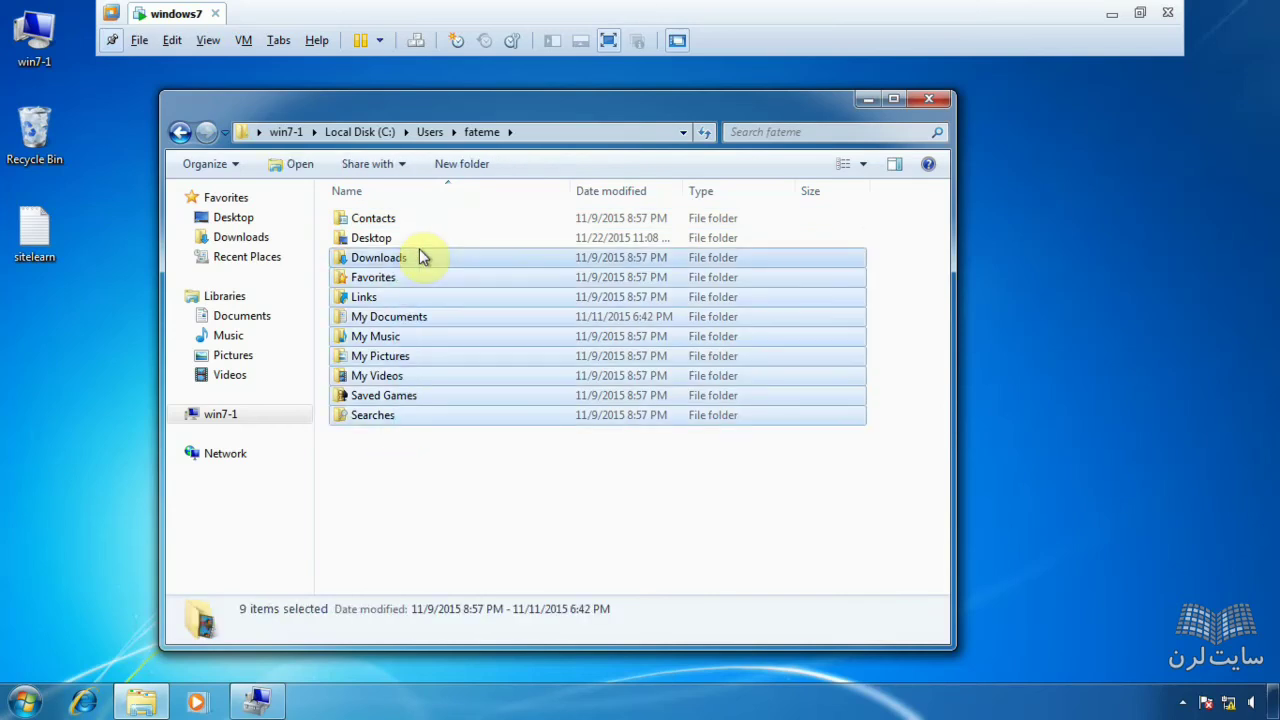
pyautogui.click(8, 482)
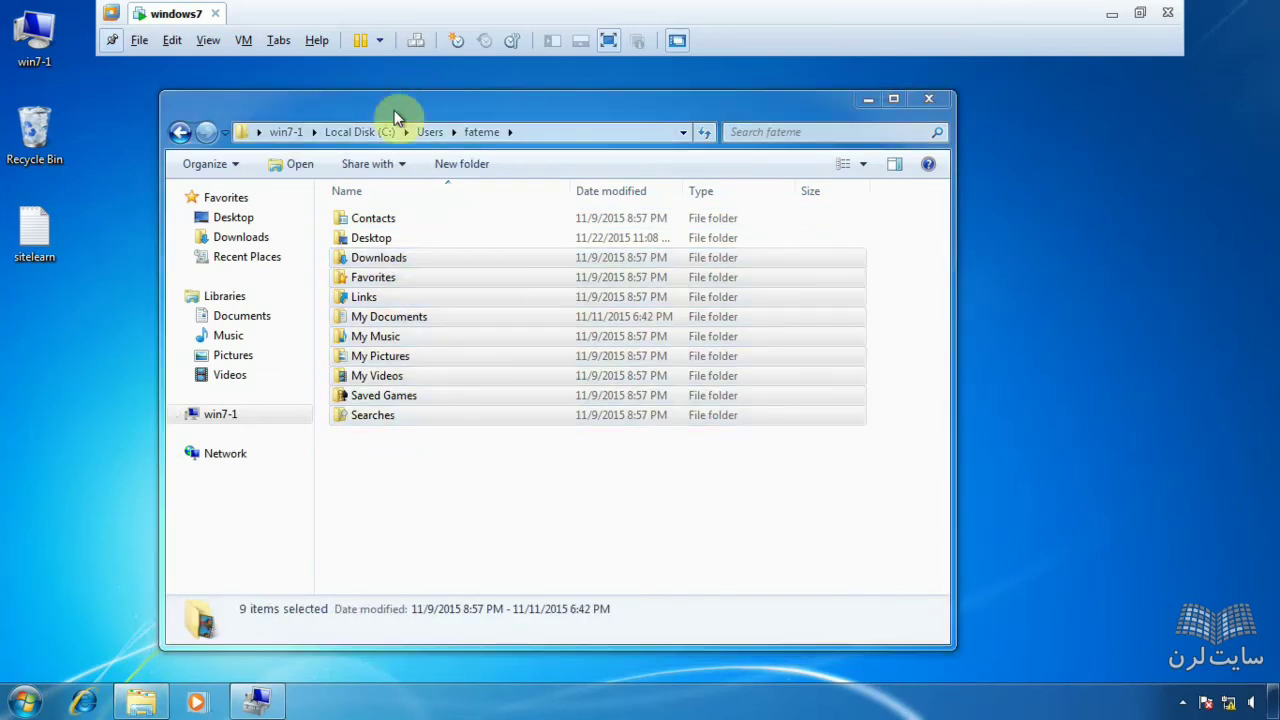
pyautogui.moveTo(394, 110); pyautogui.dragTo(462, 99)
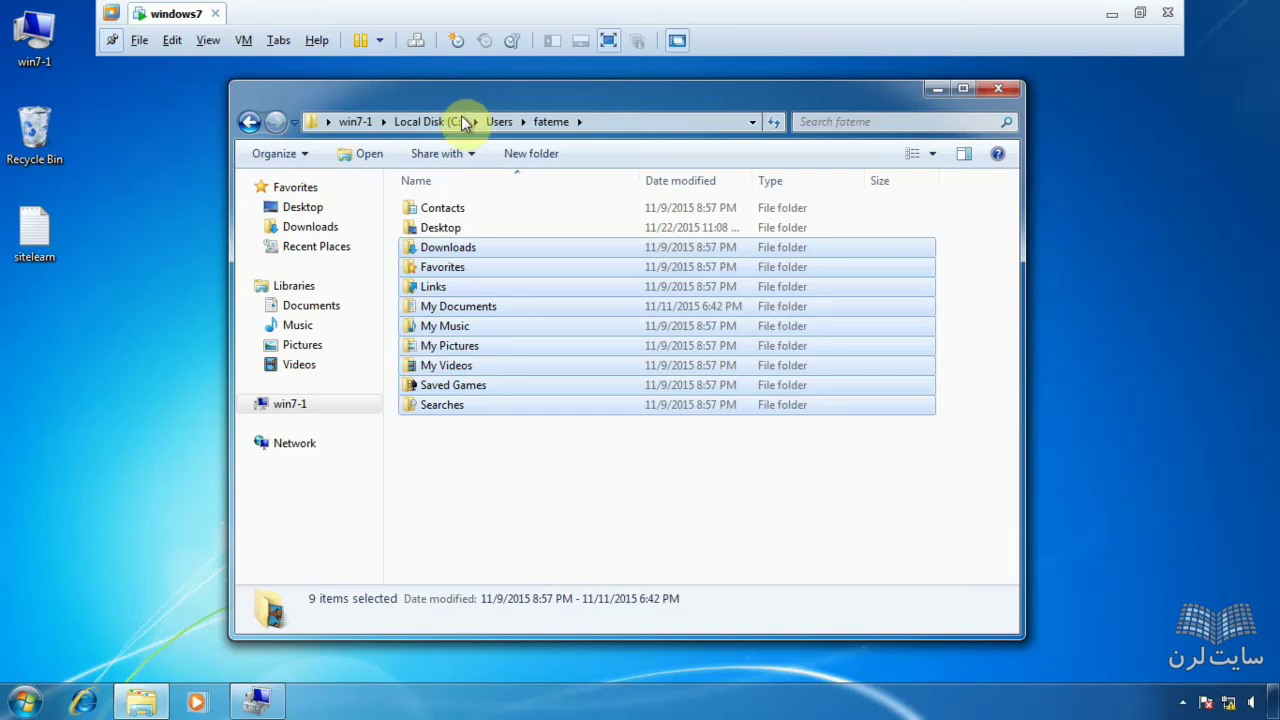
pyautogui.click(22, 702)
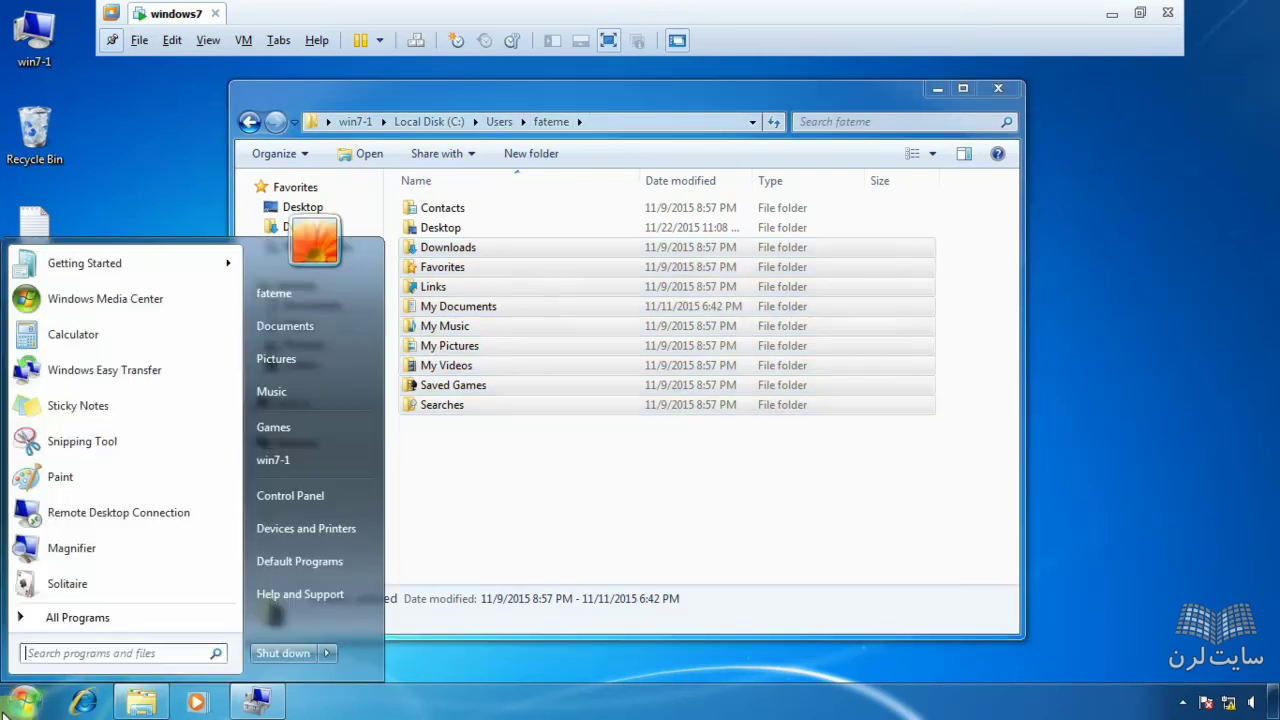
pyautogui.click(577, 517)
pyautogui.moveTo(478, 468); pyautogui.dragTo(446, 188)
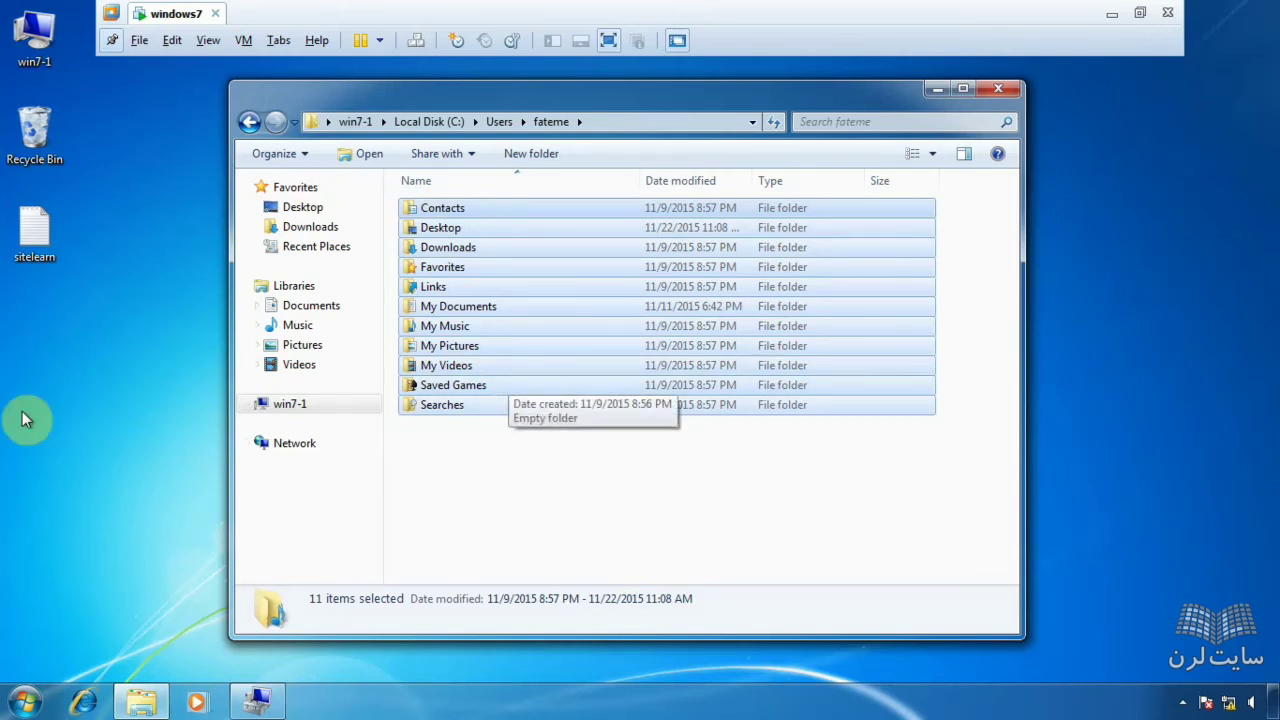
# - Create a New Bitmap Image file on the desktop from the right-click New menu
pyautogui.rightClick(8, 381)
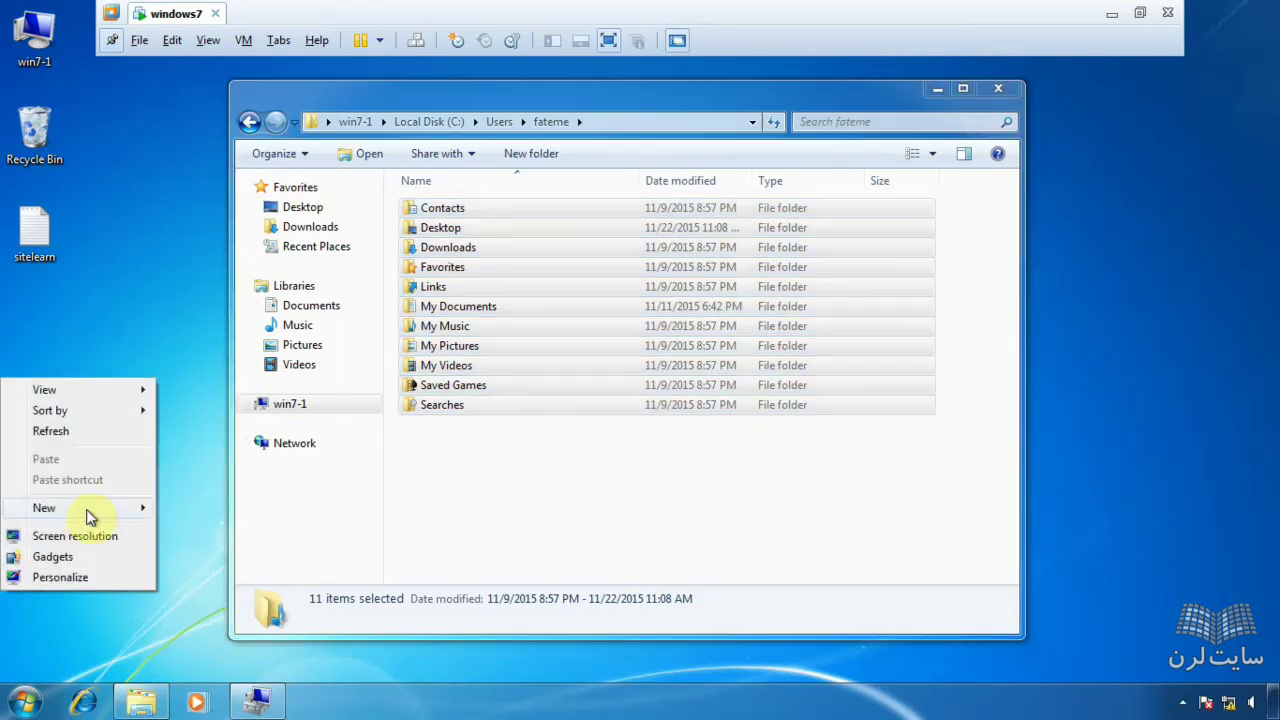
pyautogui.moveTo(88, 516)
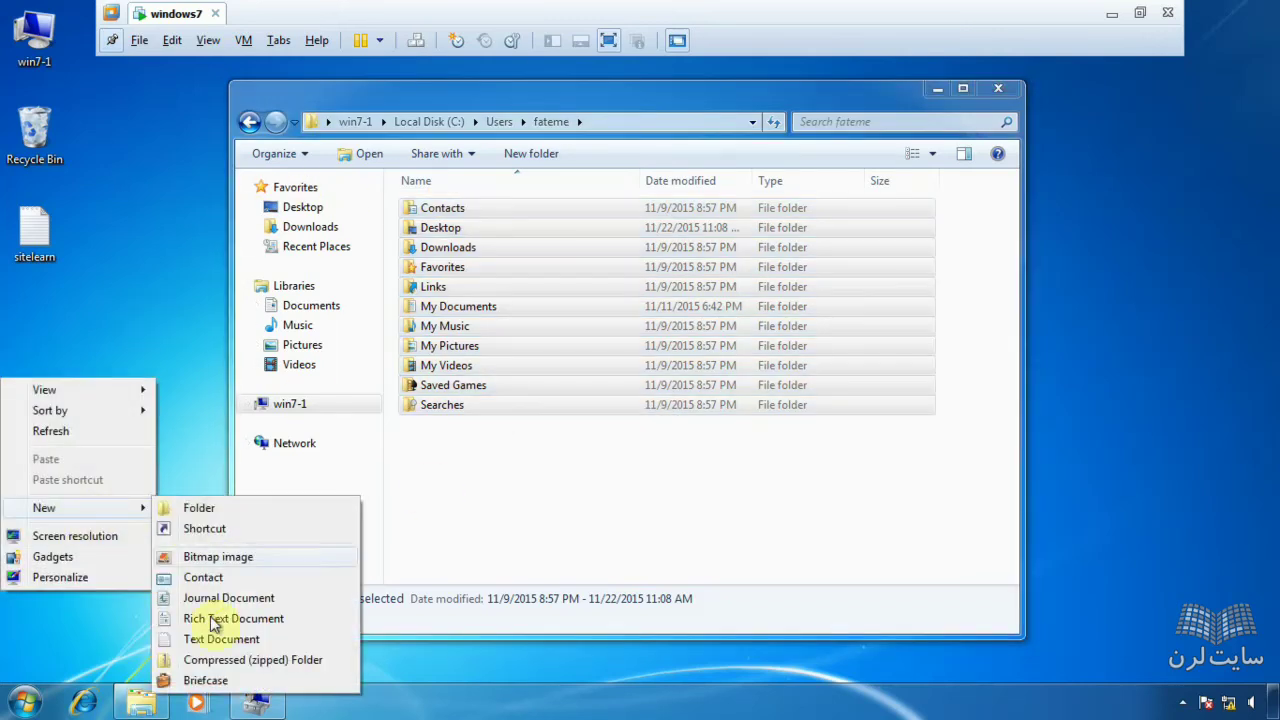
pyautogui.click(249, 570)
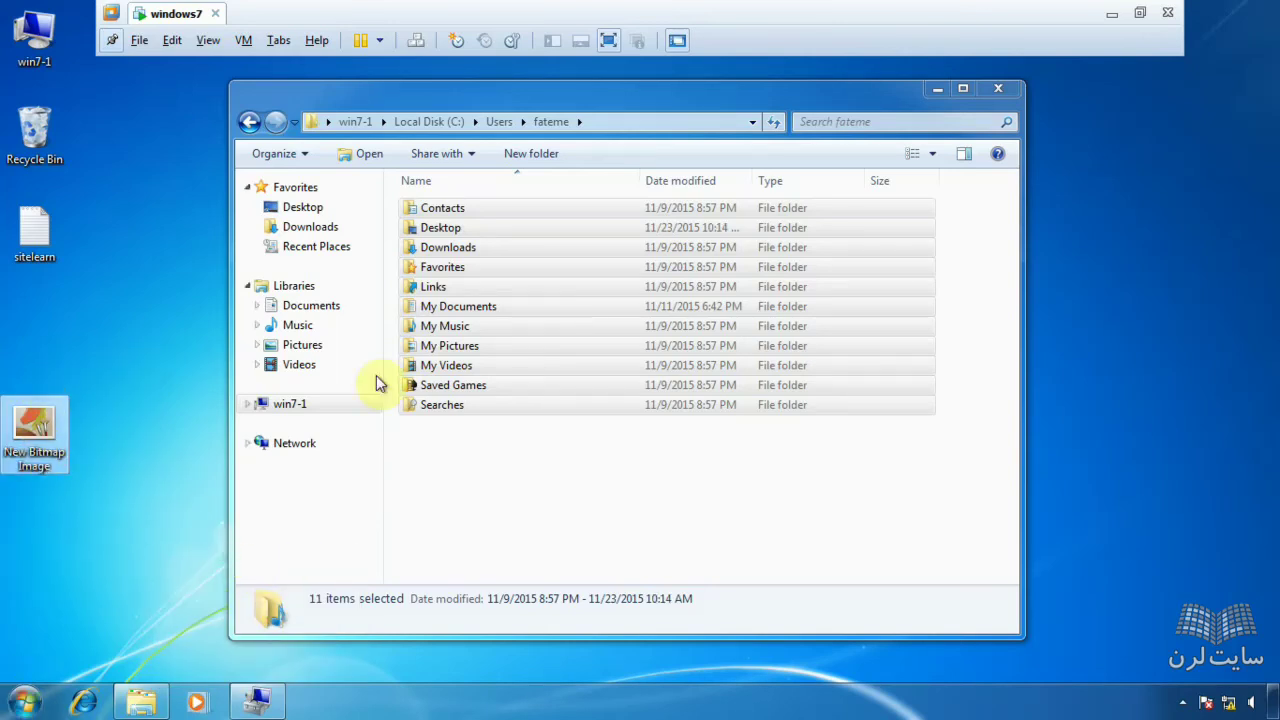
pyautogui.click(24, 702)
# - Show the Shut down power options, then shift the Explorer window right
pyautogui.moveTo(328, 656)
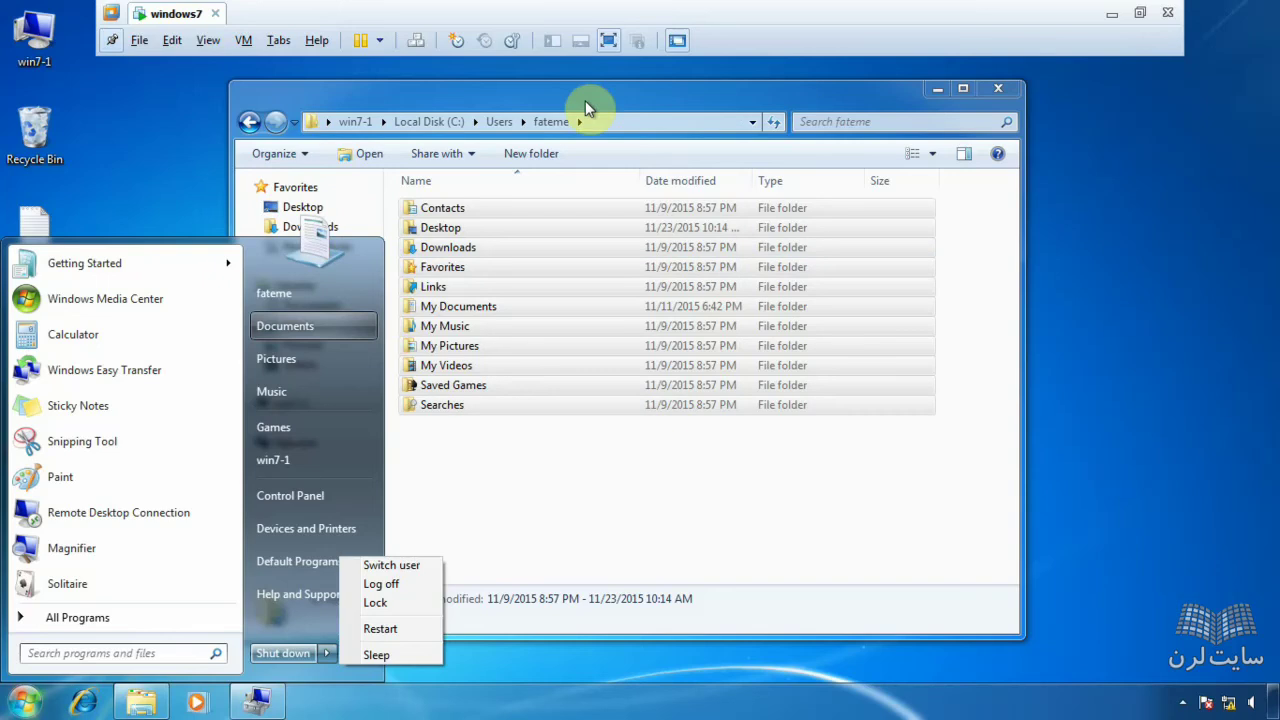
pyautogui.moveTo(587, 108); pyautogui.dragTo(812, 108)
# - Select all eleven of fateme's subfolders with Ctrl+A
pyautogui.hotkey('ctrl', 'a')
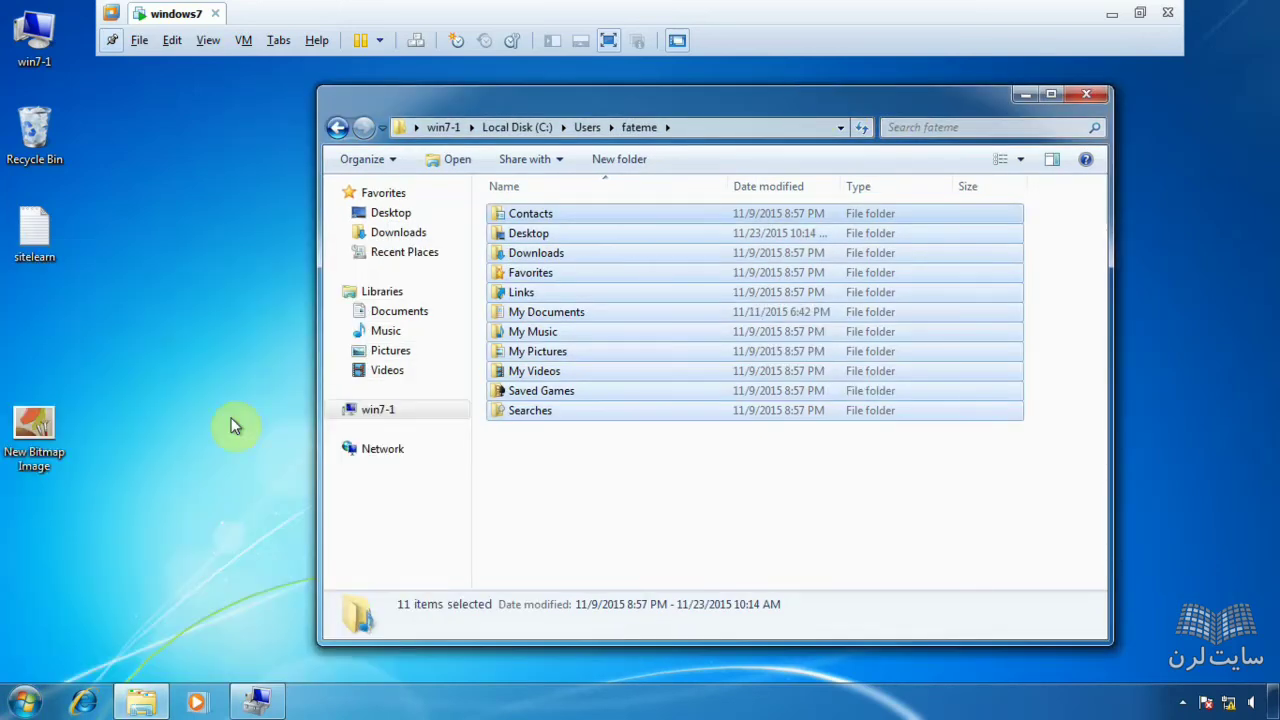
pyautogui.click(22, 704)
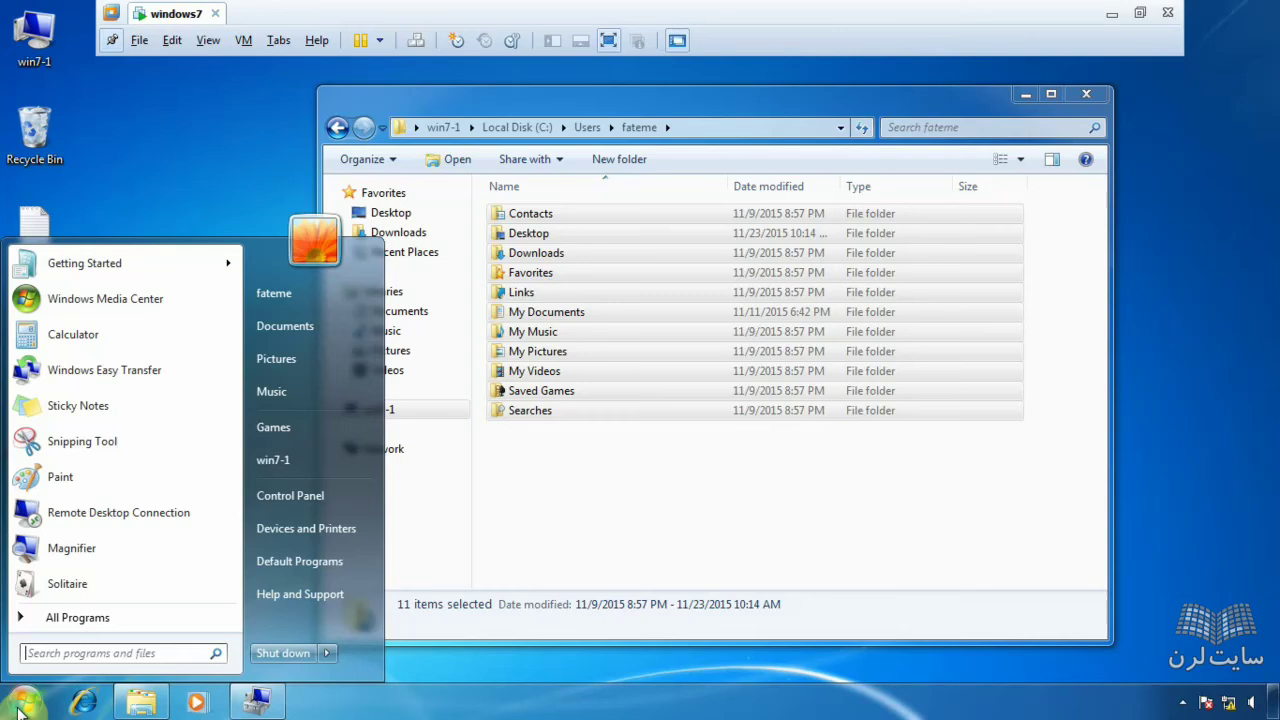
# - Go back to the Users folder and open the desktop sitelearn text file in Notepad
pyautogui.click(615, 572)
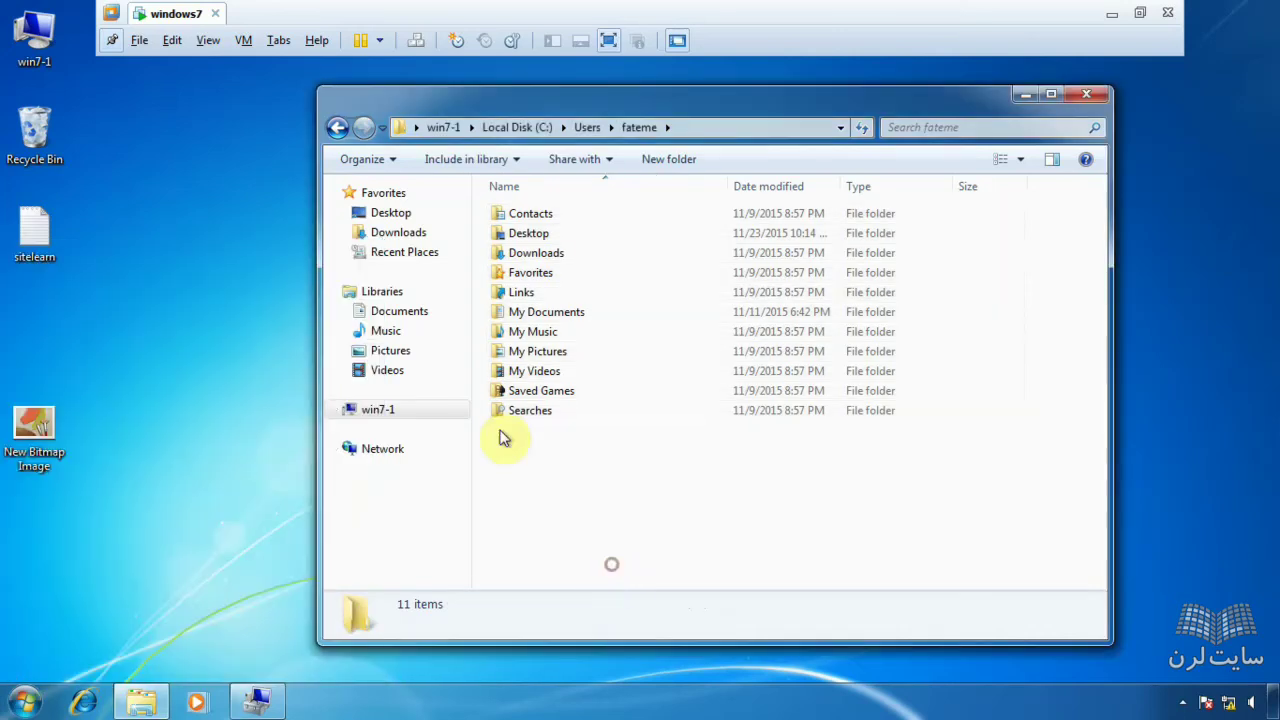
pyautogui.moveTo(522, 107); pyautogui.dragTo(444, 107)
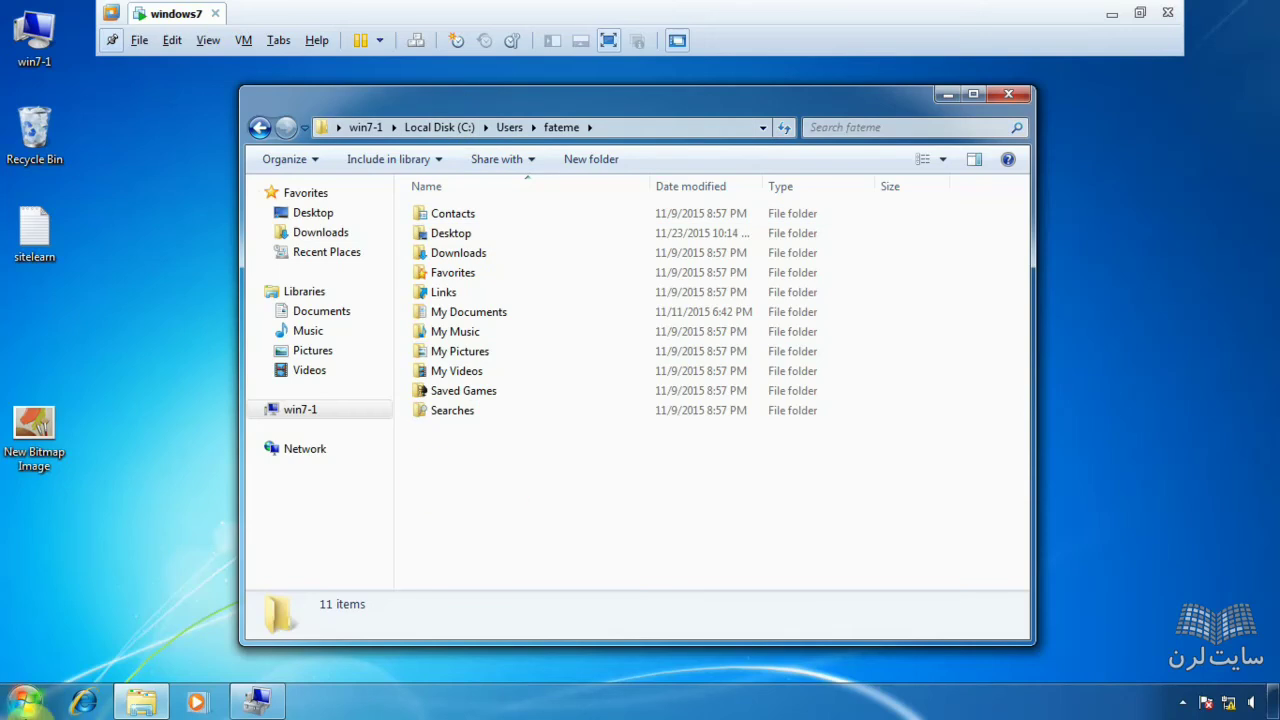
pyautogui.click(24, 702)
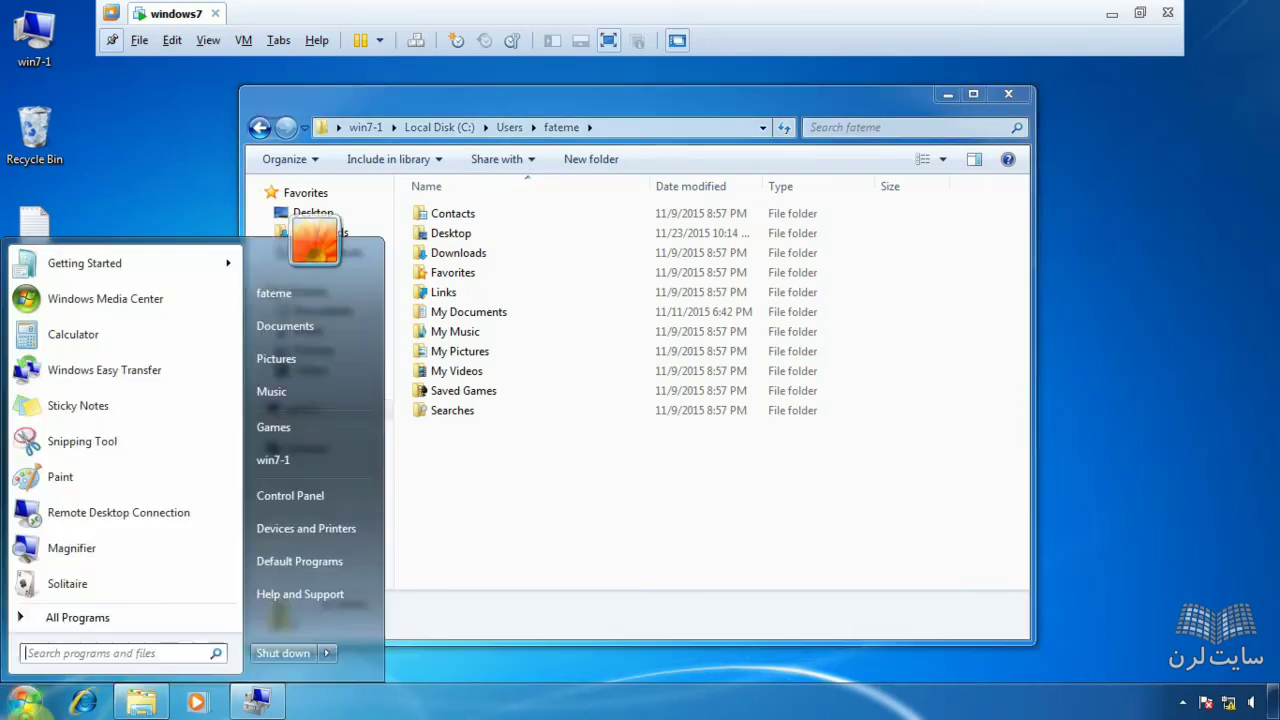
pyautogui.click(475, 485)
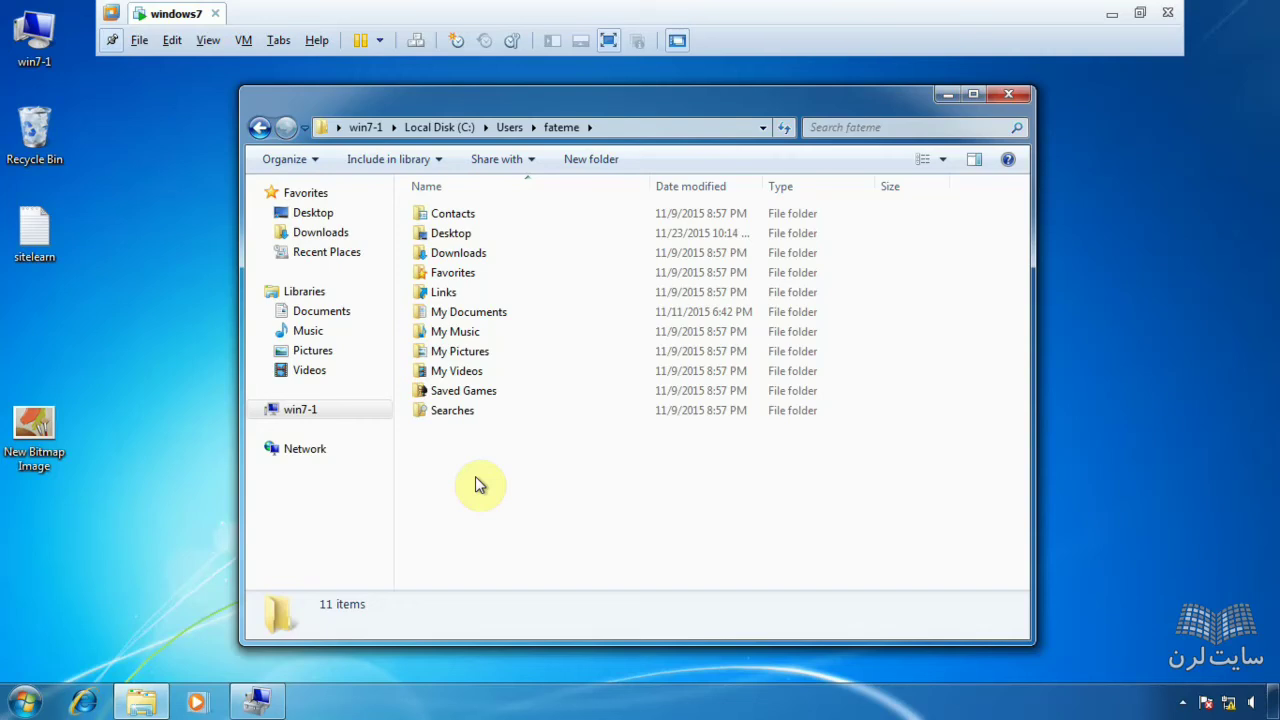
pyautogui.click(258, 128)
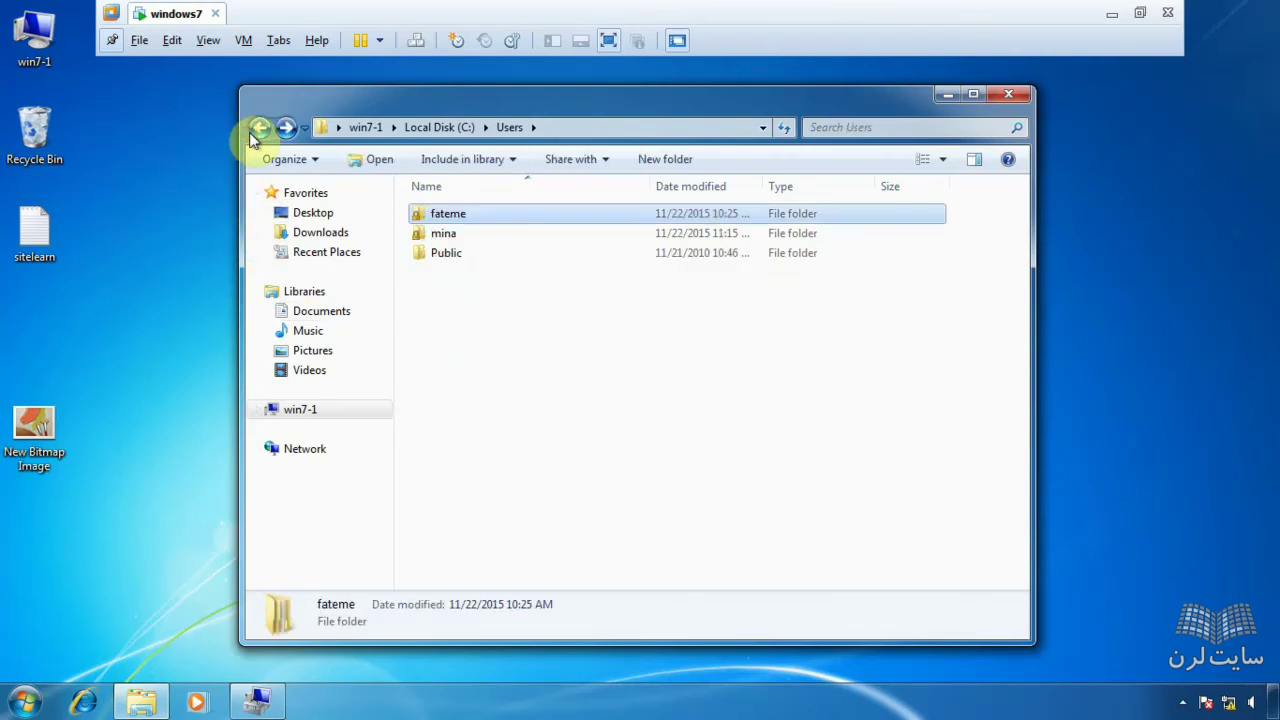
pyautogui.doubleClick(26, 232)
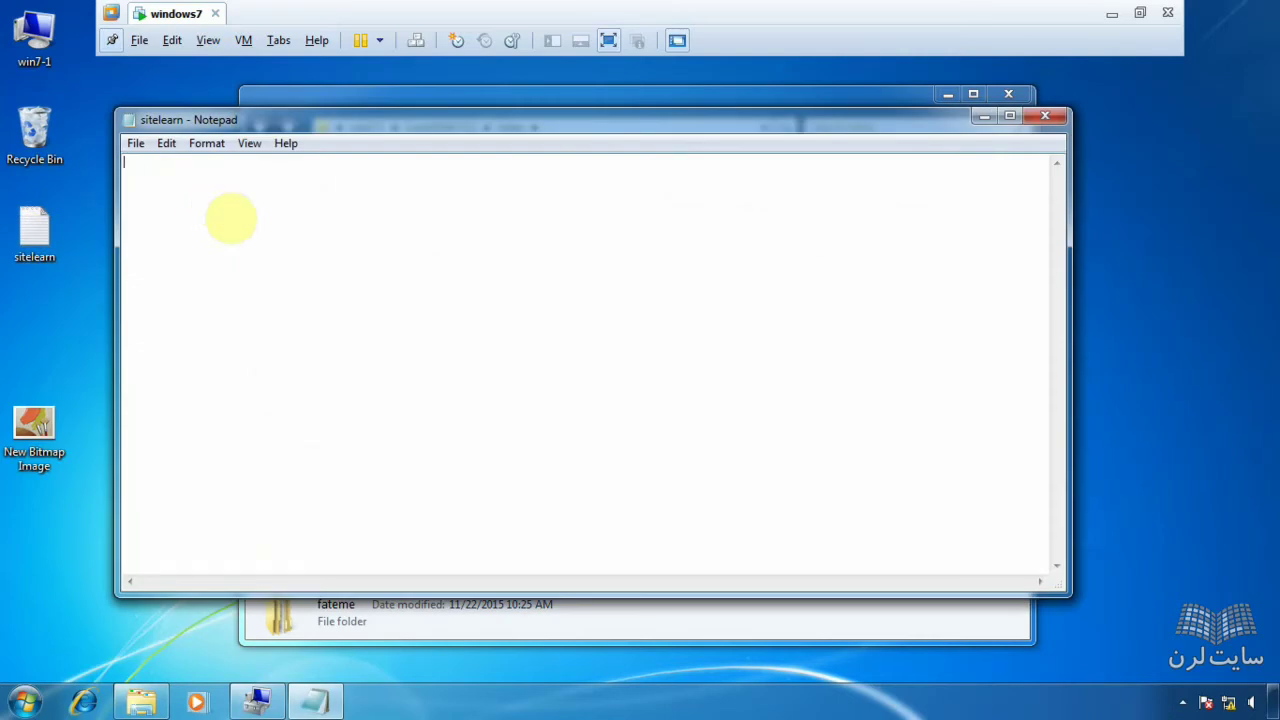
# - Note 'NTUSER.DAT' in the sitelearn Notepad file, then bring the Users Explorer window forward
pyautogui.write('NTUSER')
pyautogui.doubleClick(133, 167)
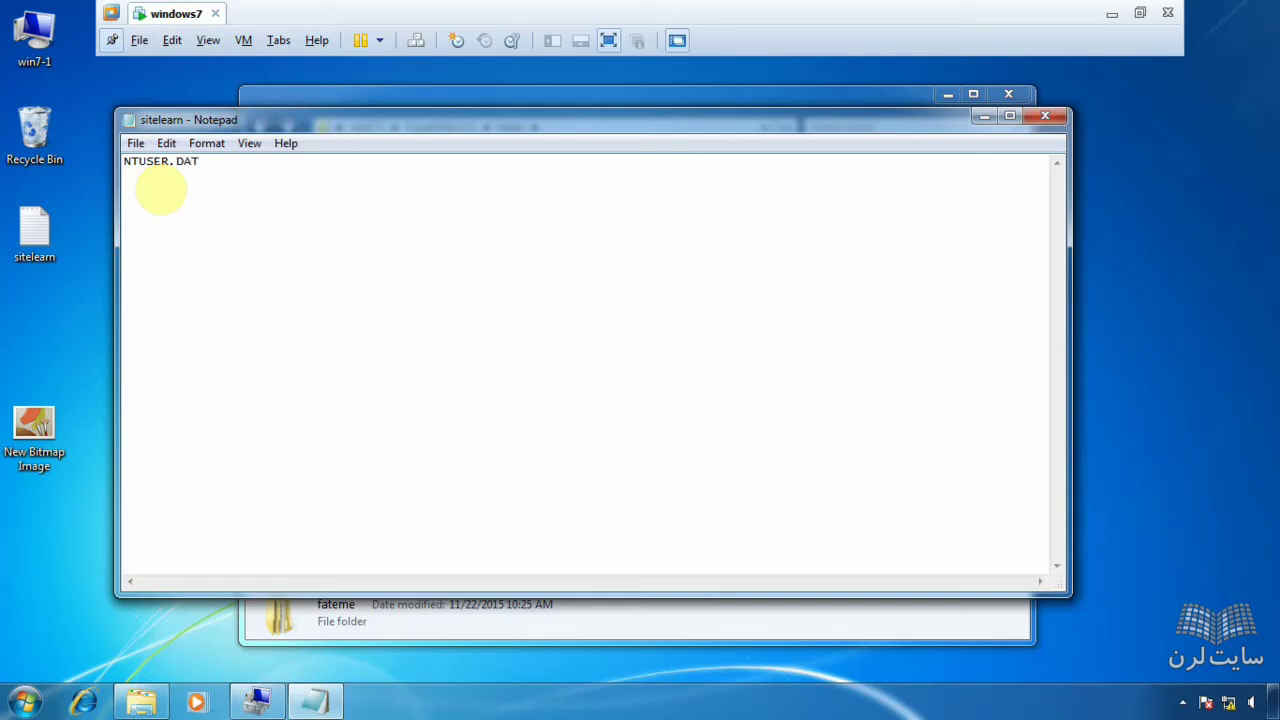
pyautogui.moveTo(220, 160); pyautogui.dragTo(36, 165)
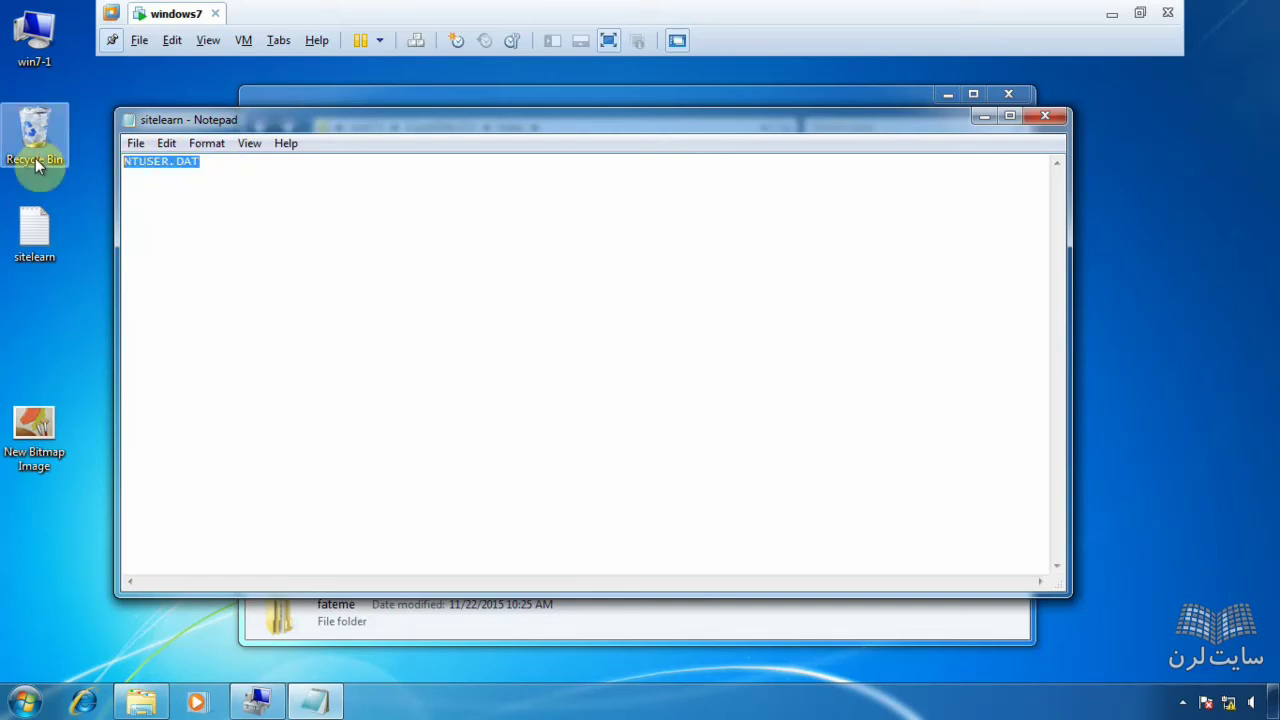
pyautogui.moveTo(182, 126); pyautogui.dragTo(296, 131)
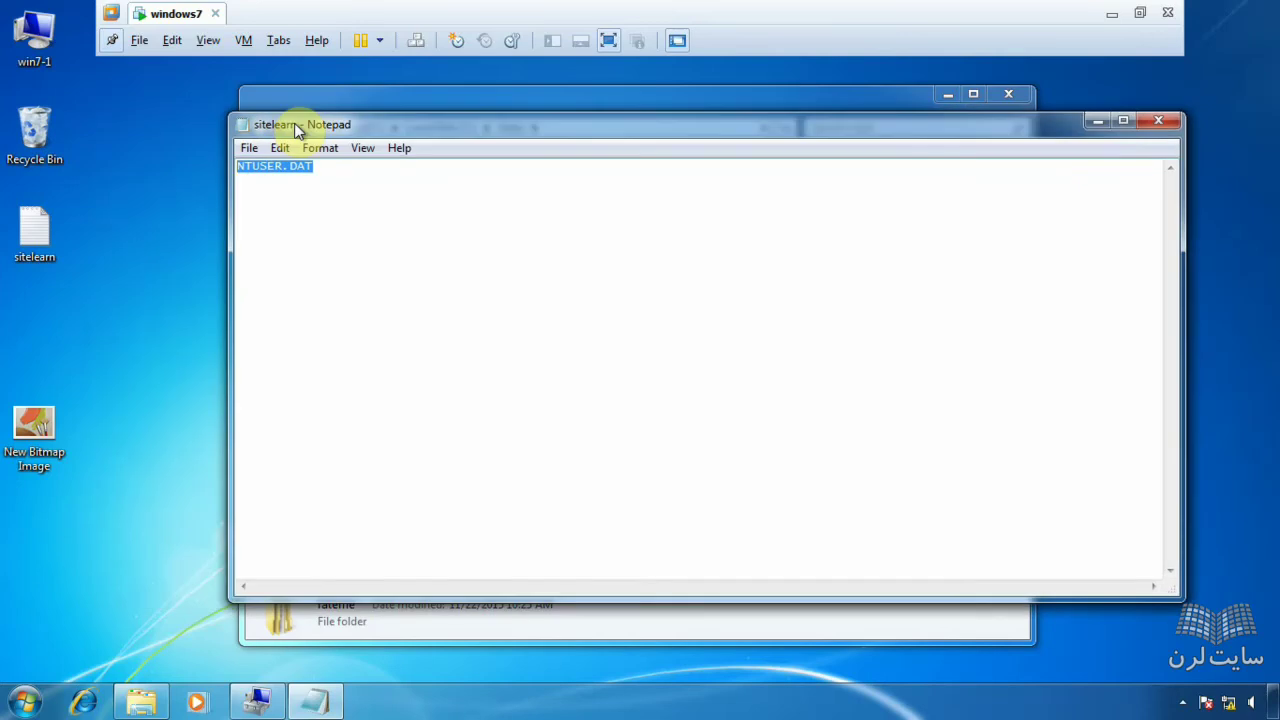
pyautogui.click(357, 109)
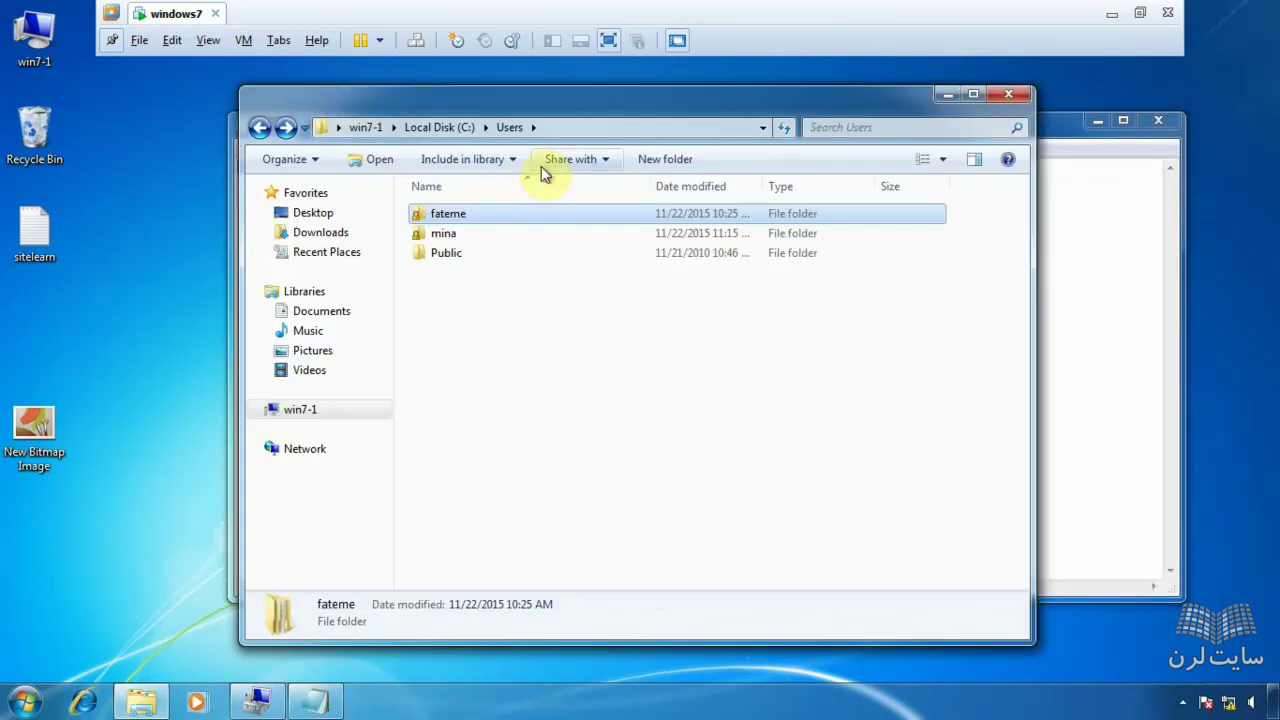
pyautogui.doubleClick(490, 214)
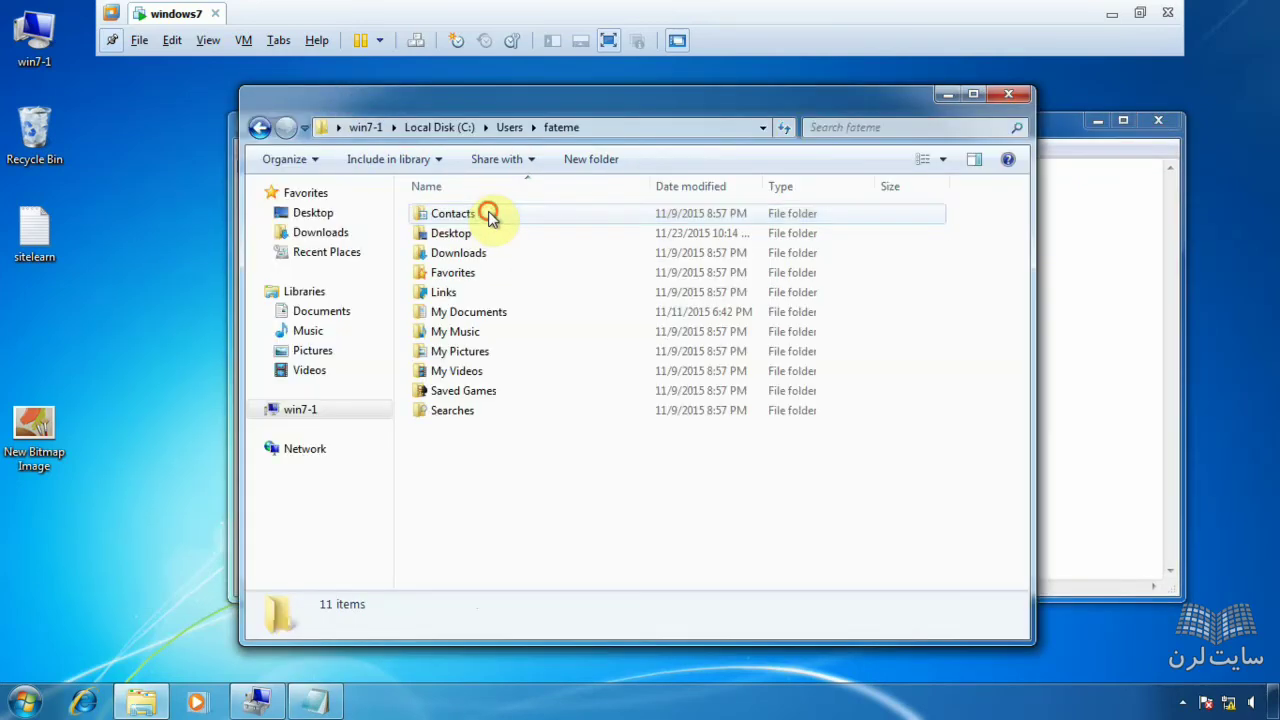
pyautogui.click(258, 129)
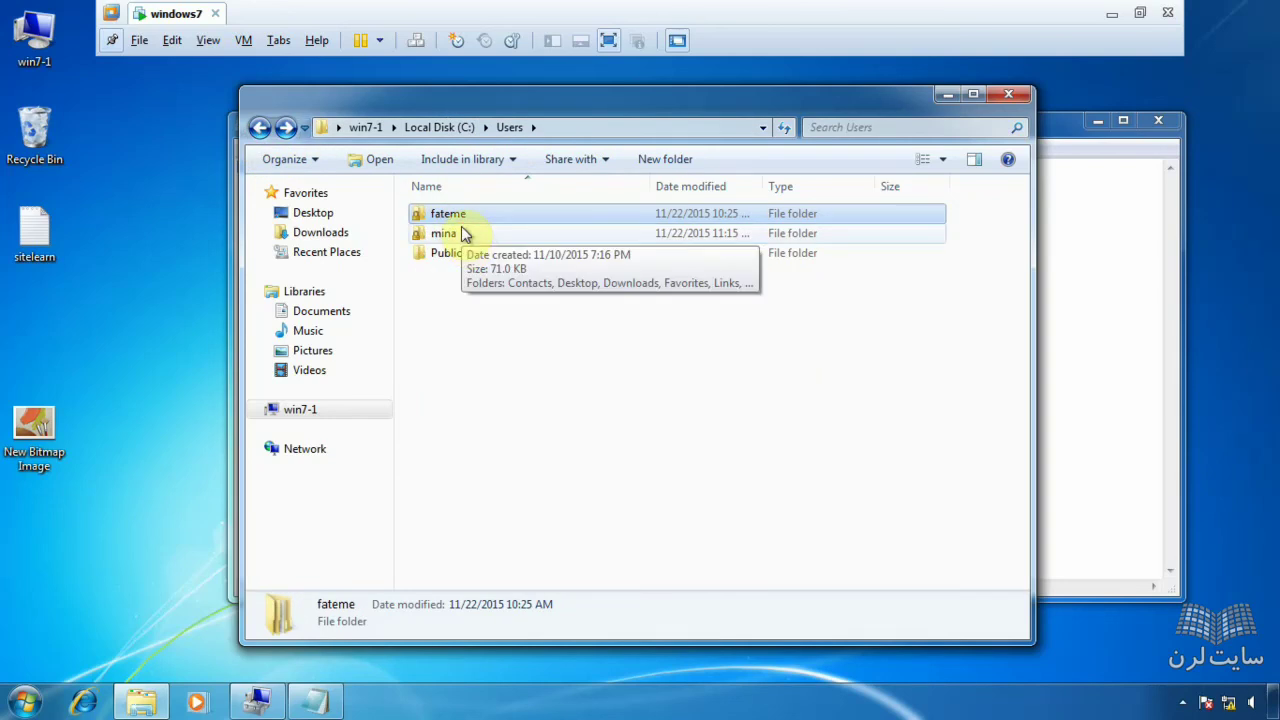
pyautogui.click(24, 702)
# - In Folder Options, show hidden files, folders and drives, keeping extensions and protected system files hidden
pyautogui.click(316, 490)
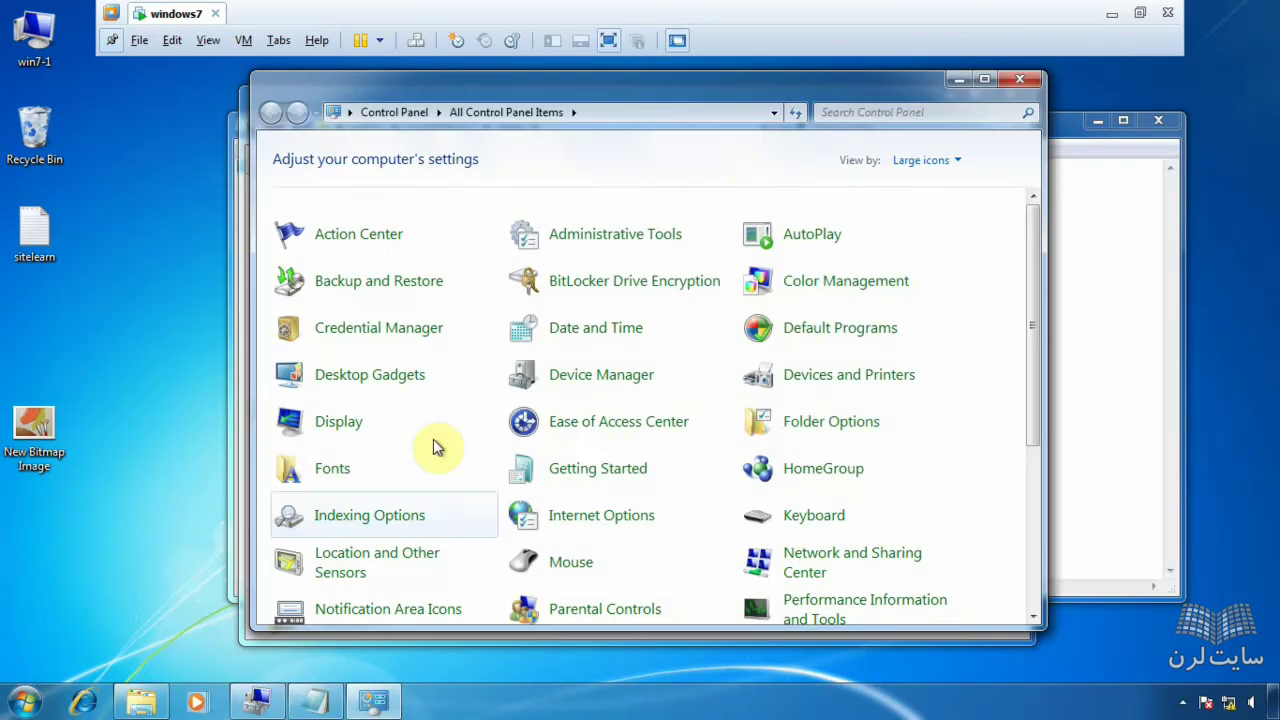
pyautogui.click(820, 423)
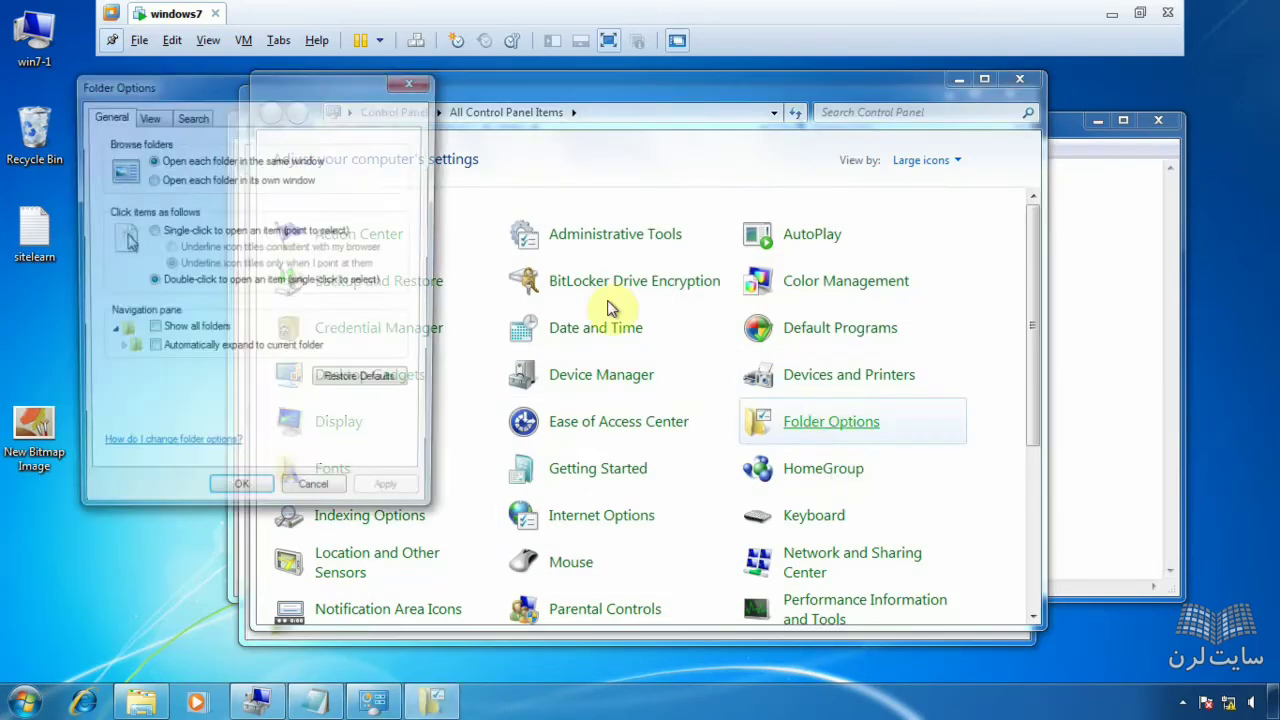
pyautogui.click(158, 118)
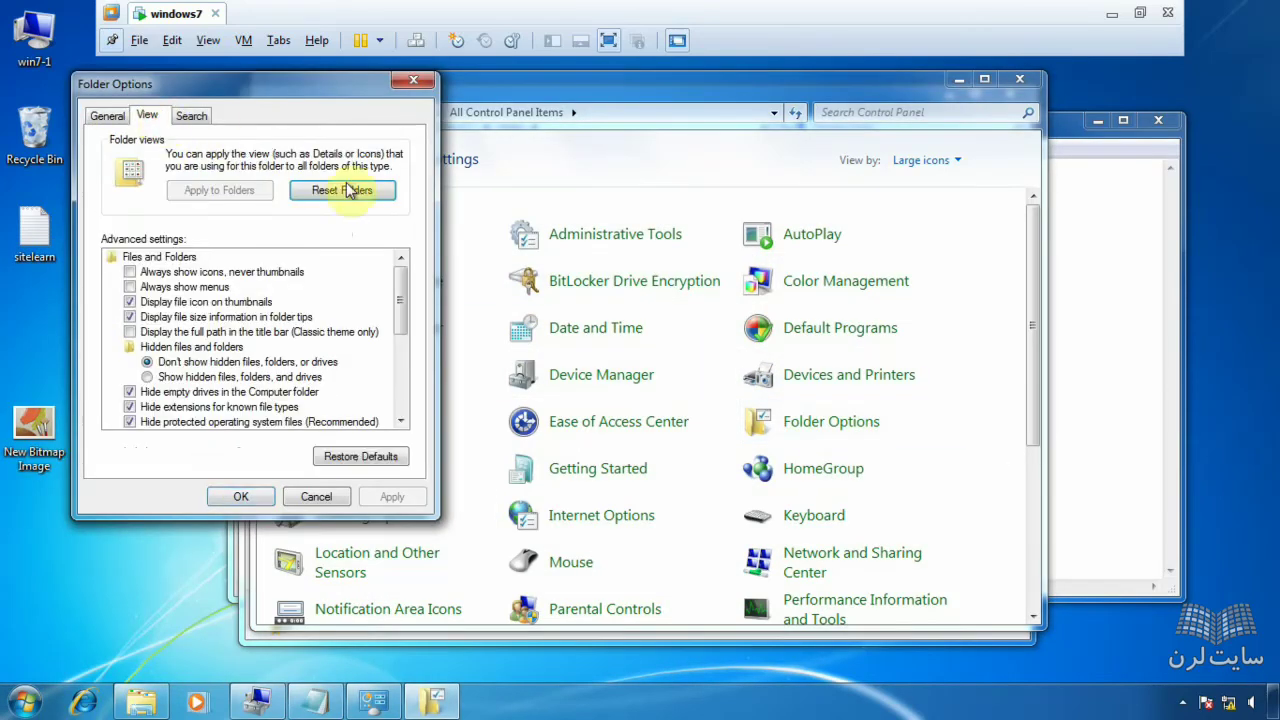
pyautogui.click(178, 378)
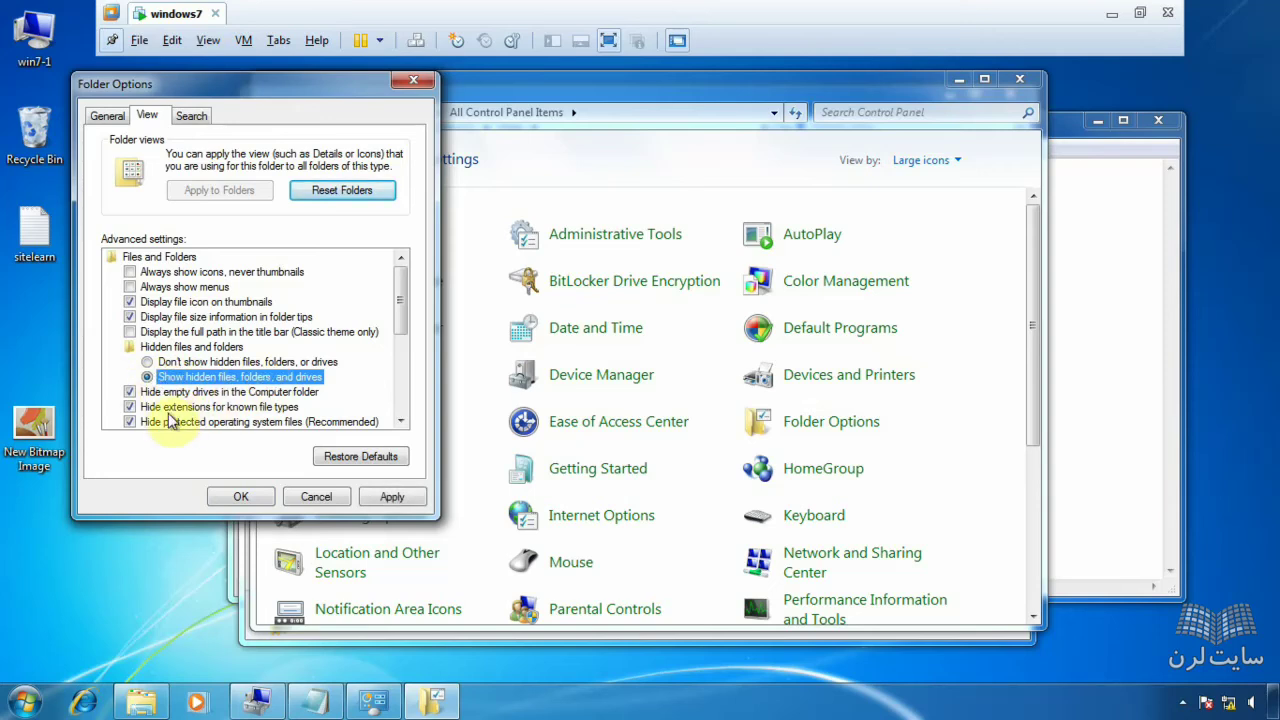
pyautogui.click(149, 412)
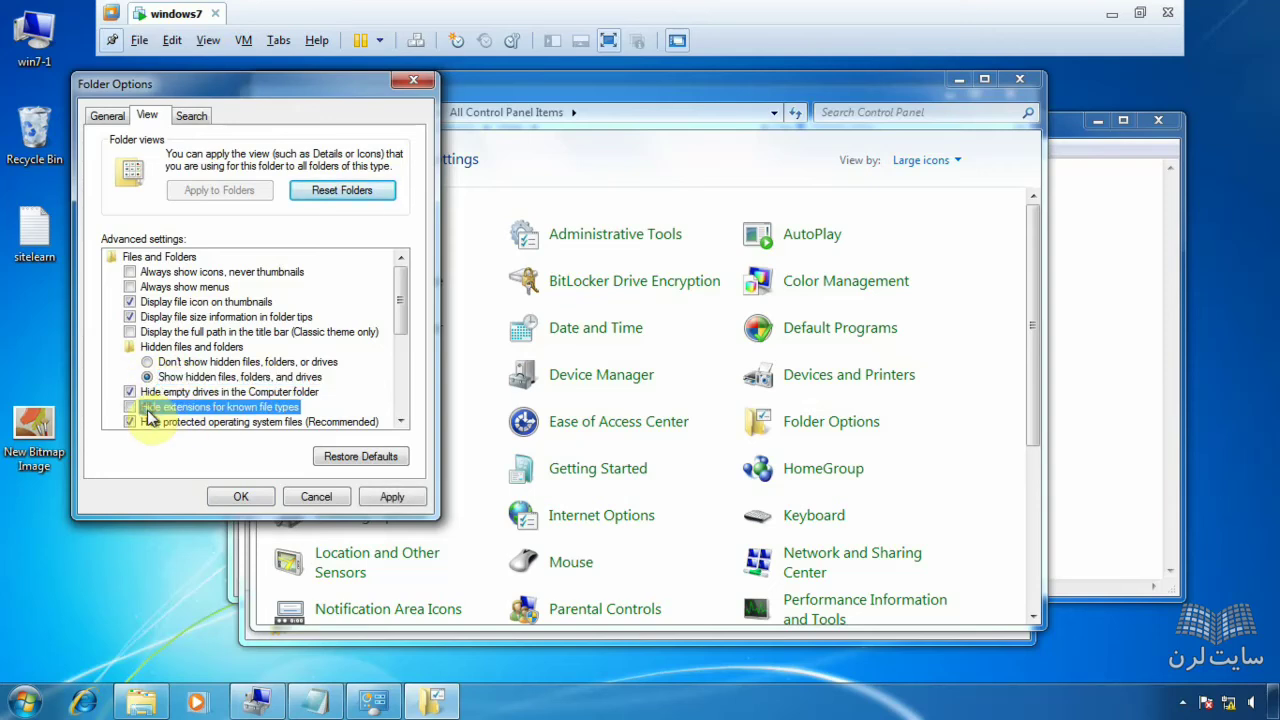
pyautogui.click(147, 425)
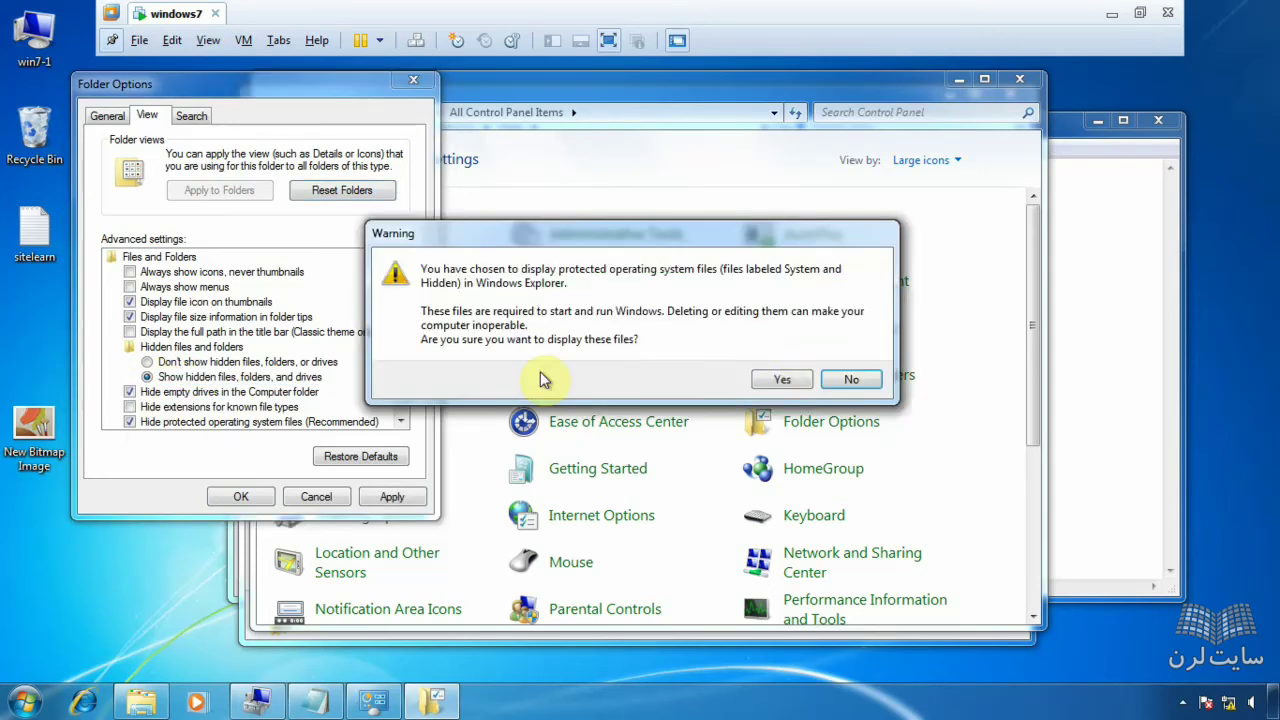
pyautogui.click(775, 380)
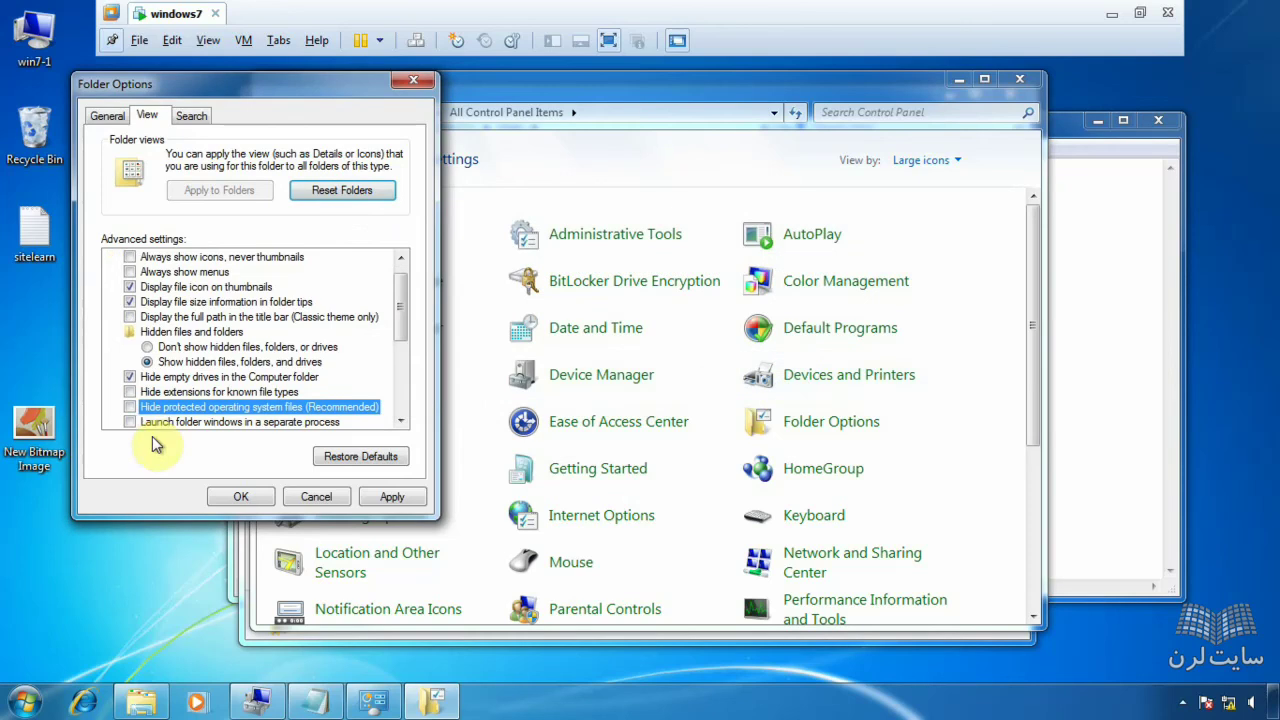
pyautogui.click(133, 393)
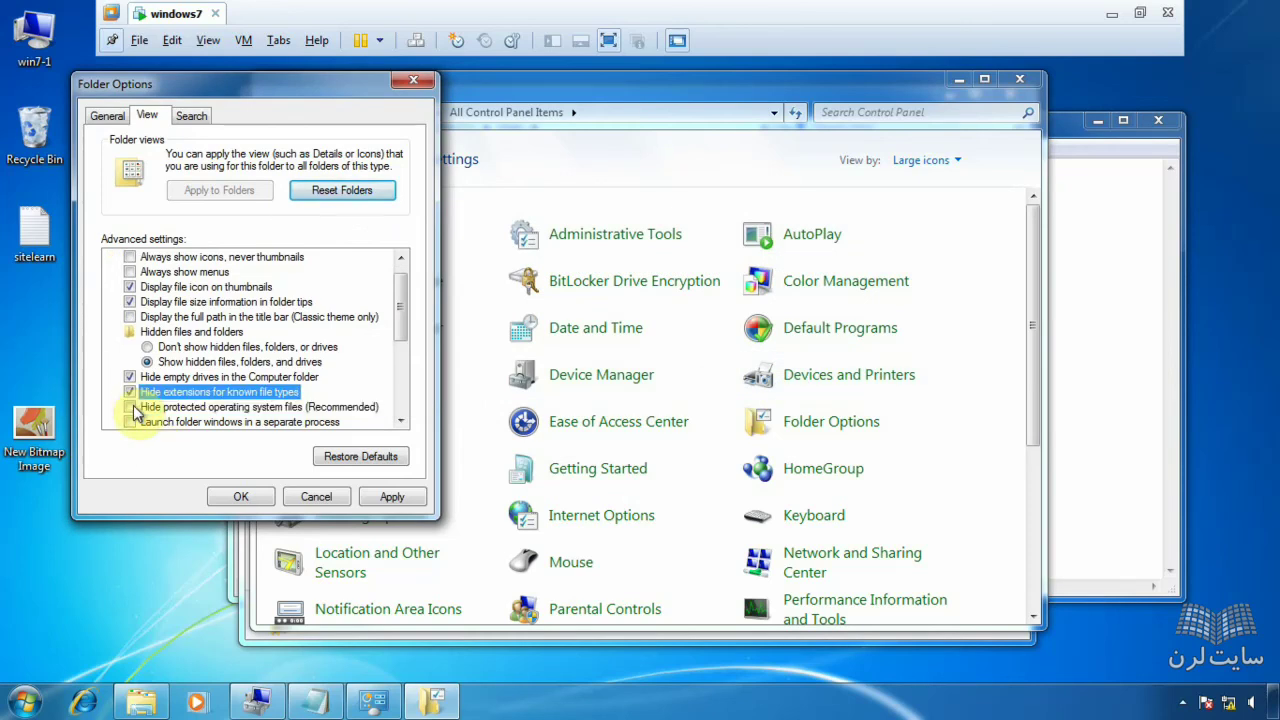
pyautogui.click(131, 407)
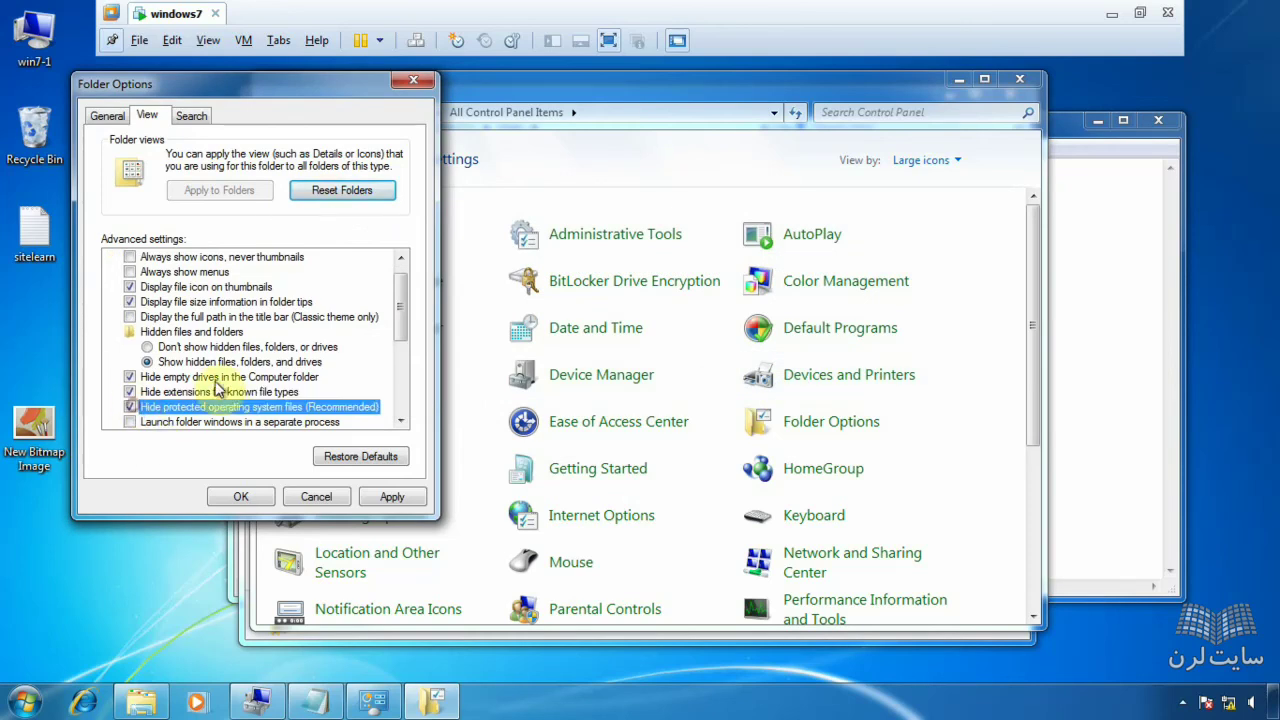
pyautogui.click(395, 498)
pyautogui.click(265, 500)
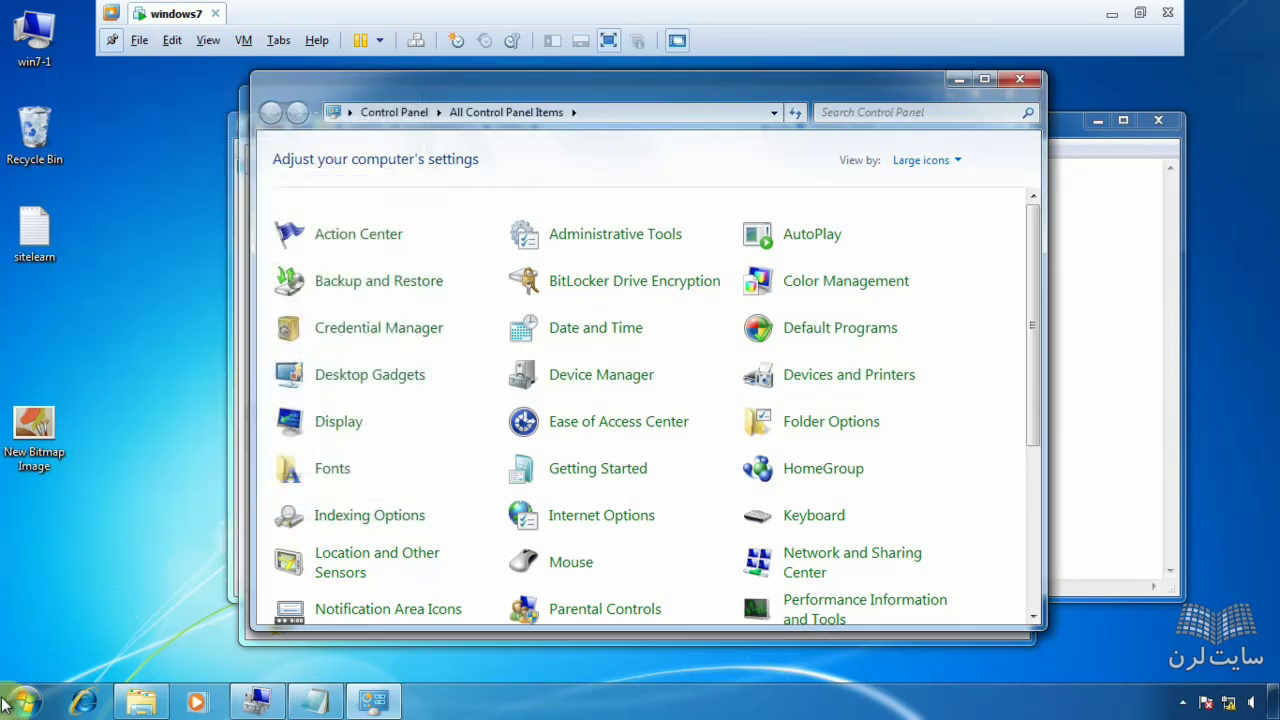
pyautogui.click(22, 702)
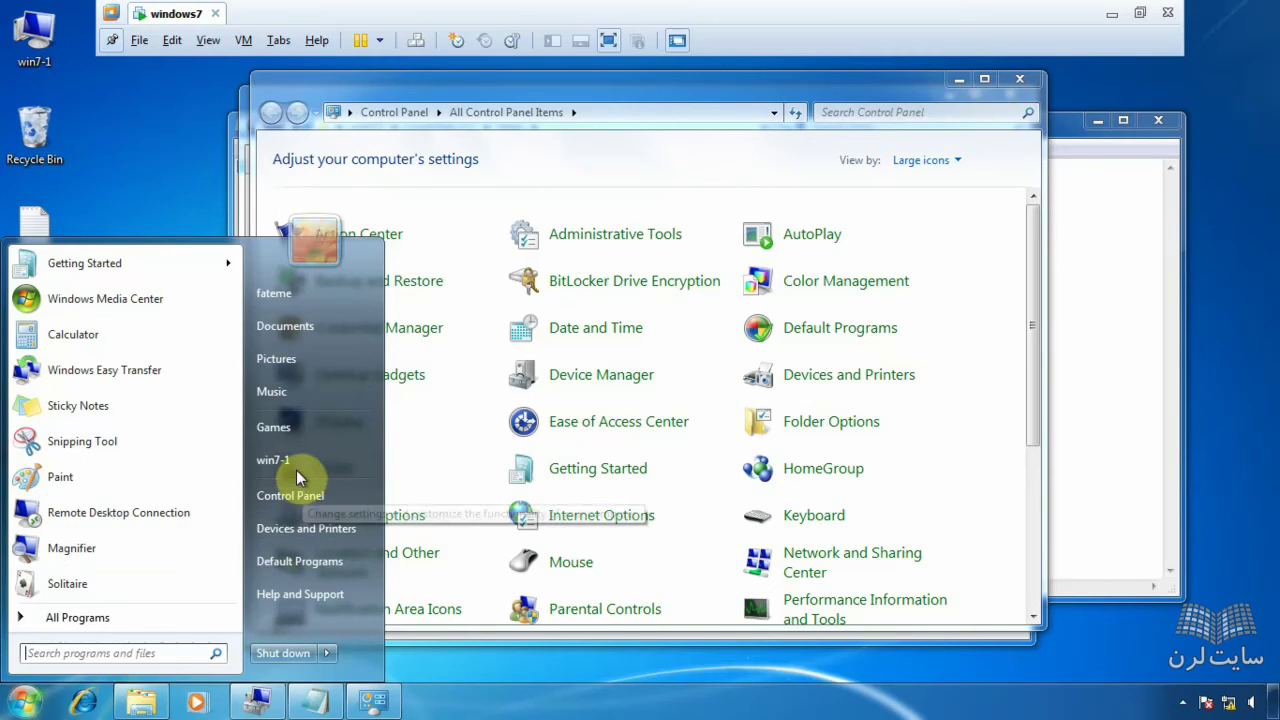
# - Browse Computer > Local Disk (C:) > Users > fateme, where AppData now appears
pyautogui.click(298, 462)
pyautogui.doubleClick(456, 262)
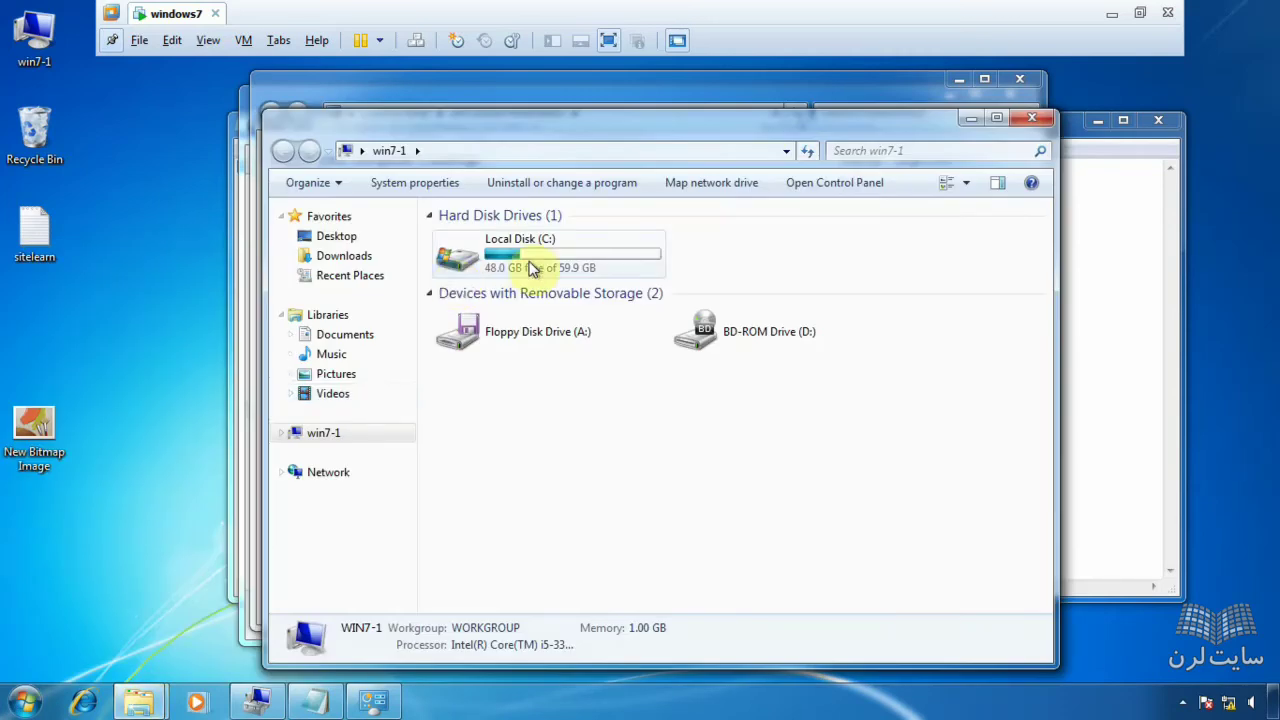
pyautogui.doubleClick(503, 320)
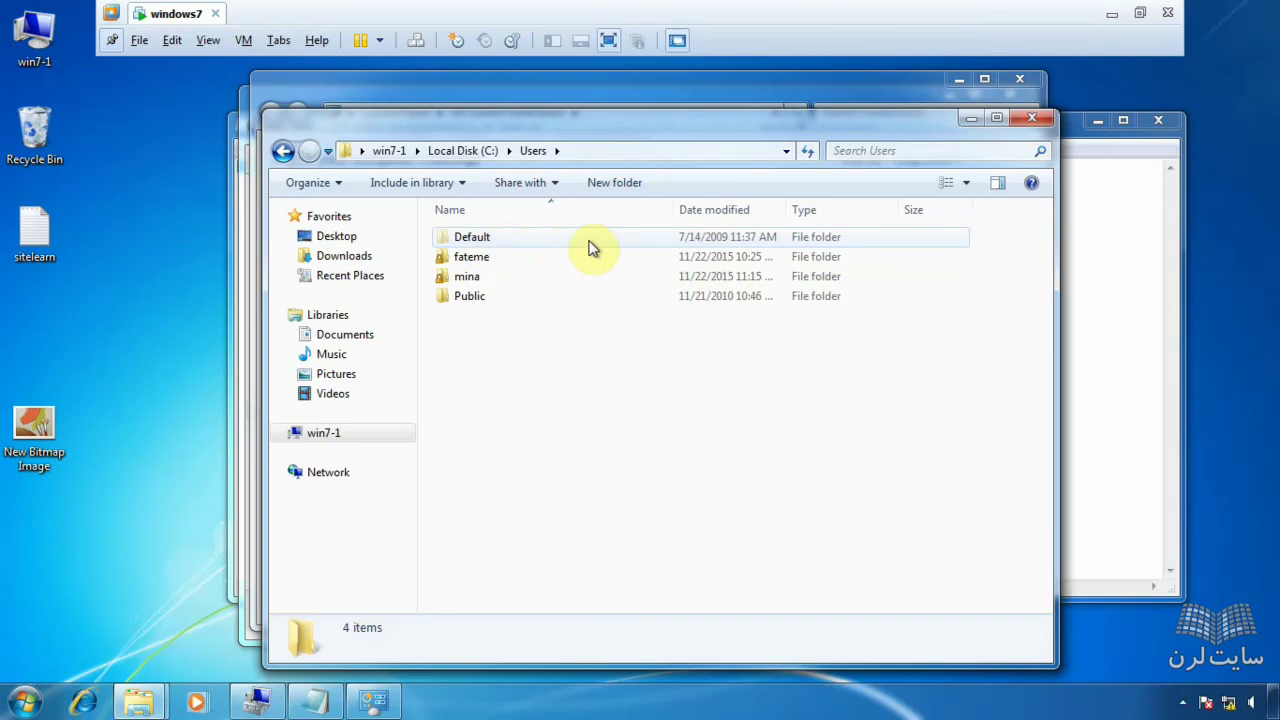
pyautogui.doubleClick(500, 258)
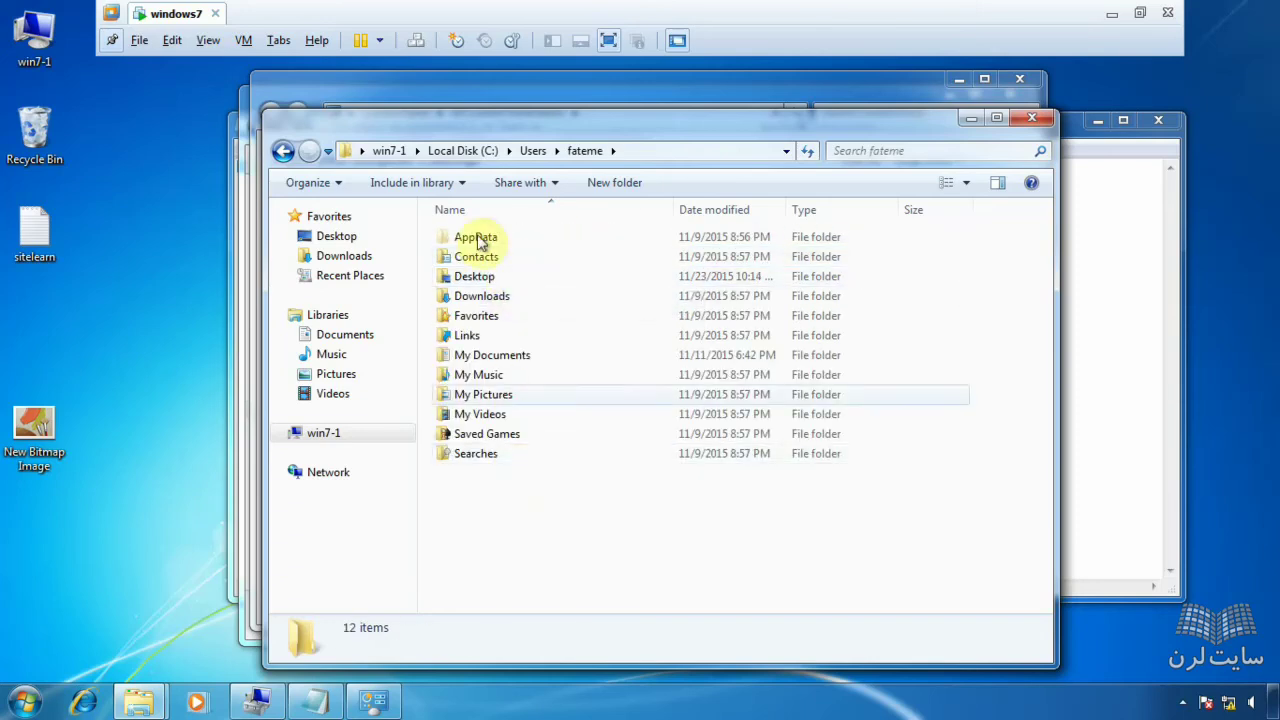
# - Unhide known file extensions and protected operating system files in Folder Options, accepting the warning
pyautogui.click(964, 120)
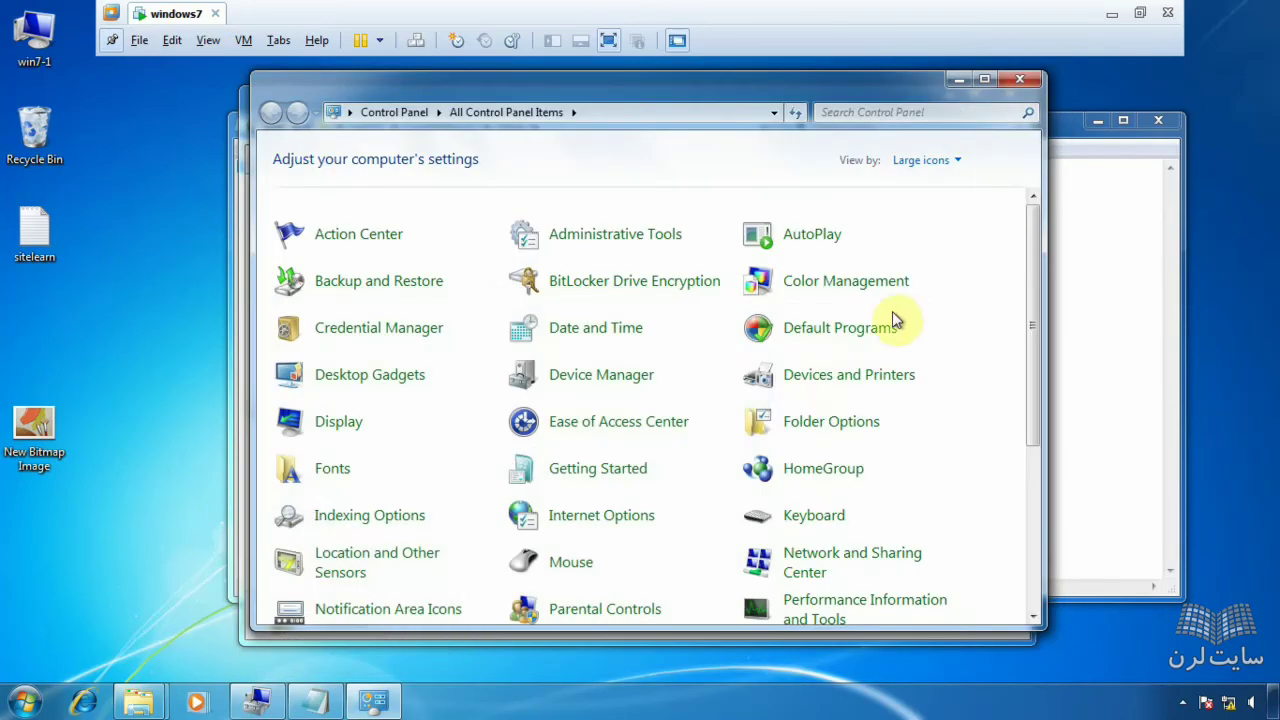
pyautogui.click(831, 424)
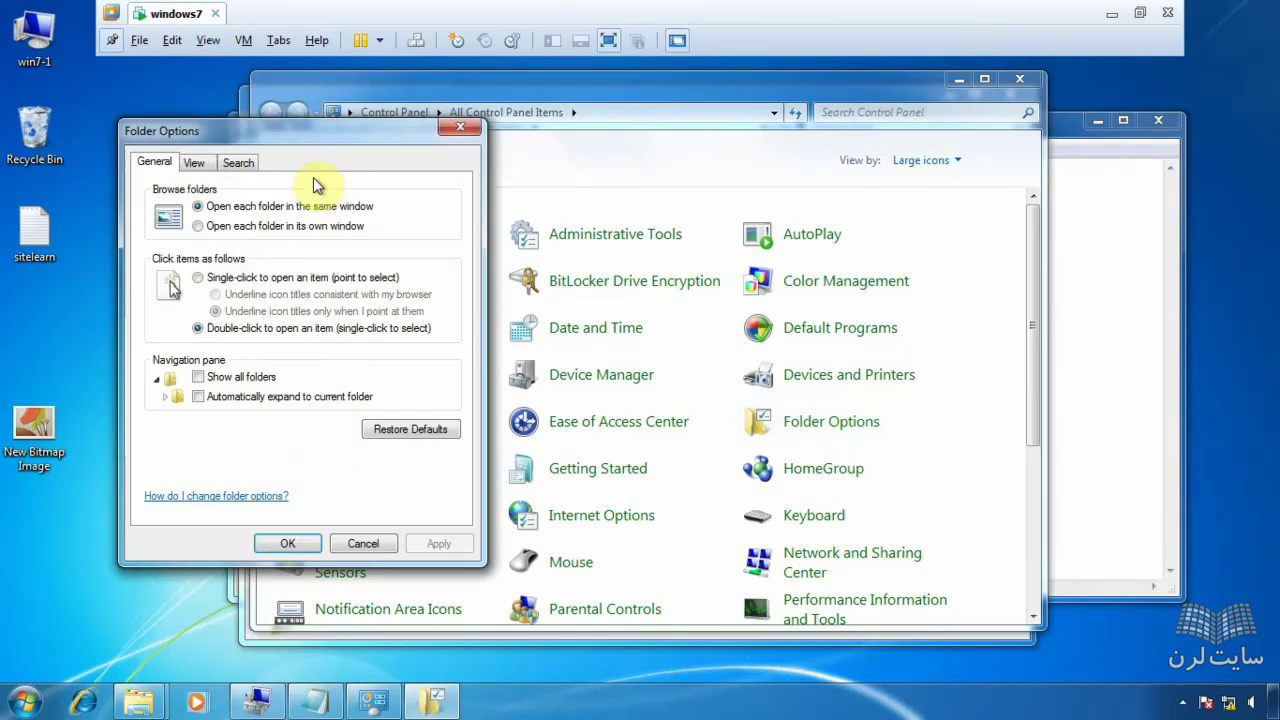
pyautogui.click(196, 164)
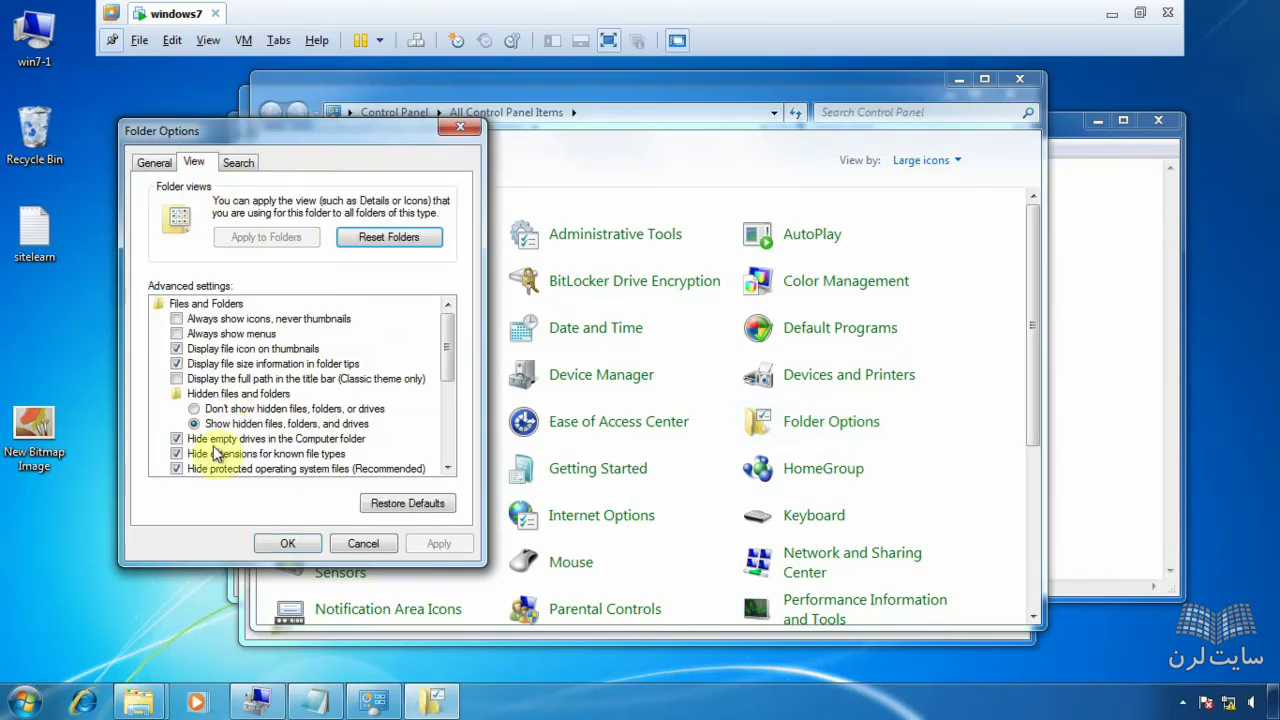
pyautogui.click(182, 455)
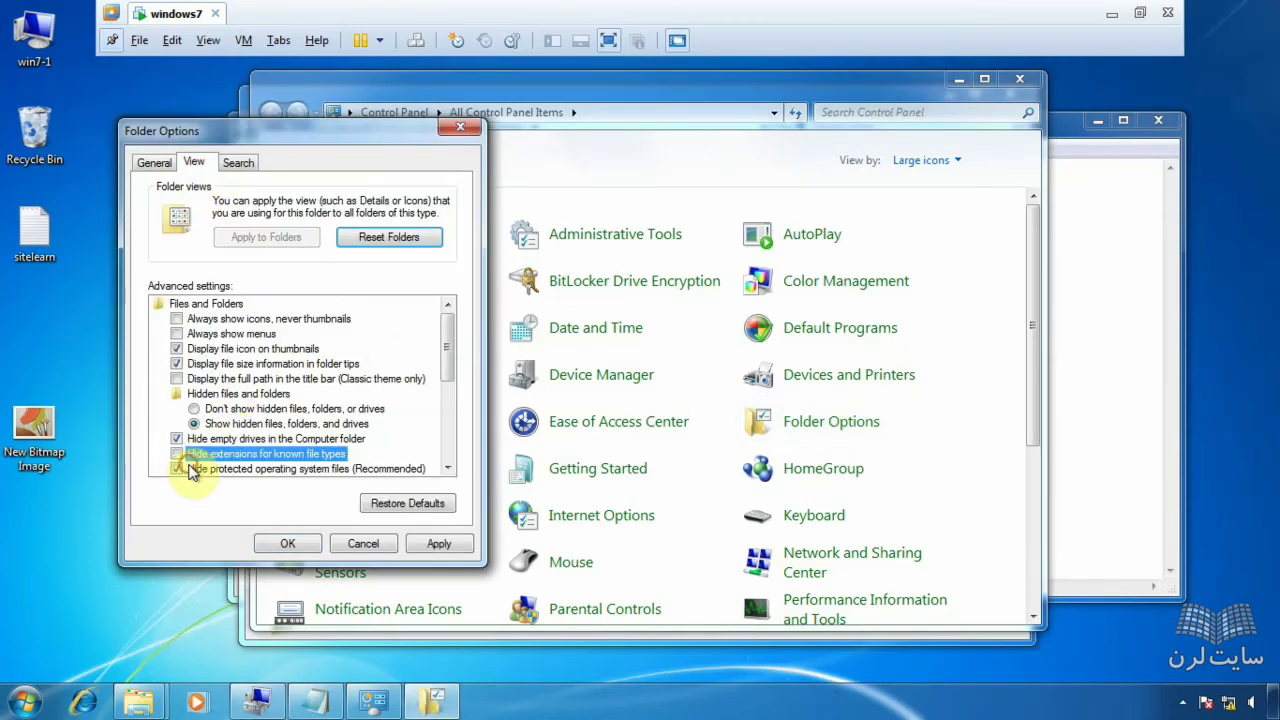
pyautogui.click(193, 470)
pyautogui.click(782, 379)
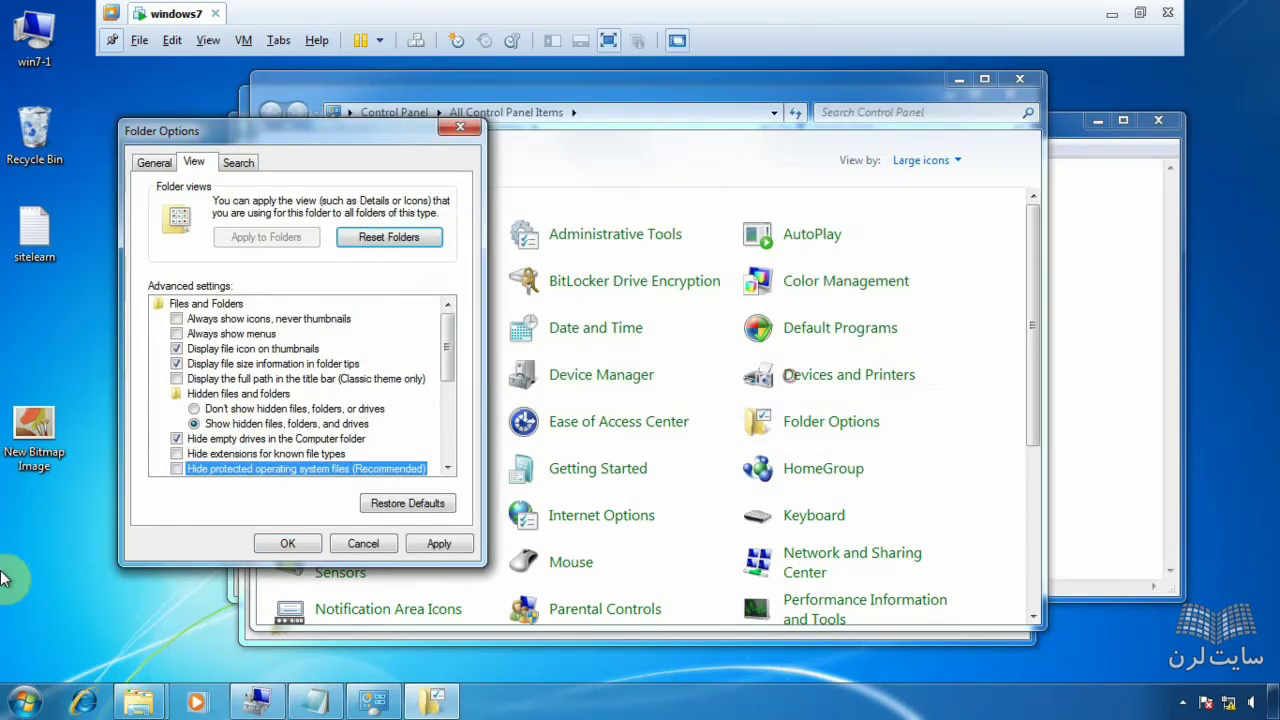
pyautogui.click(440, 545)
pyautogui.click(287, 543)
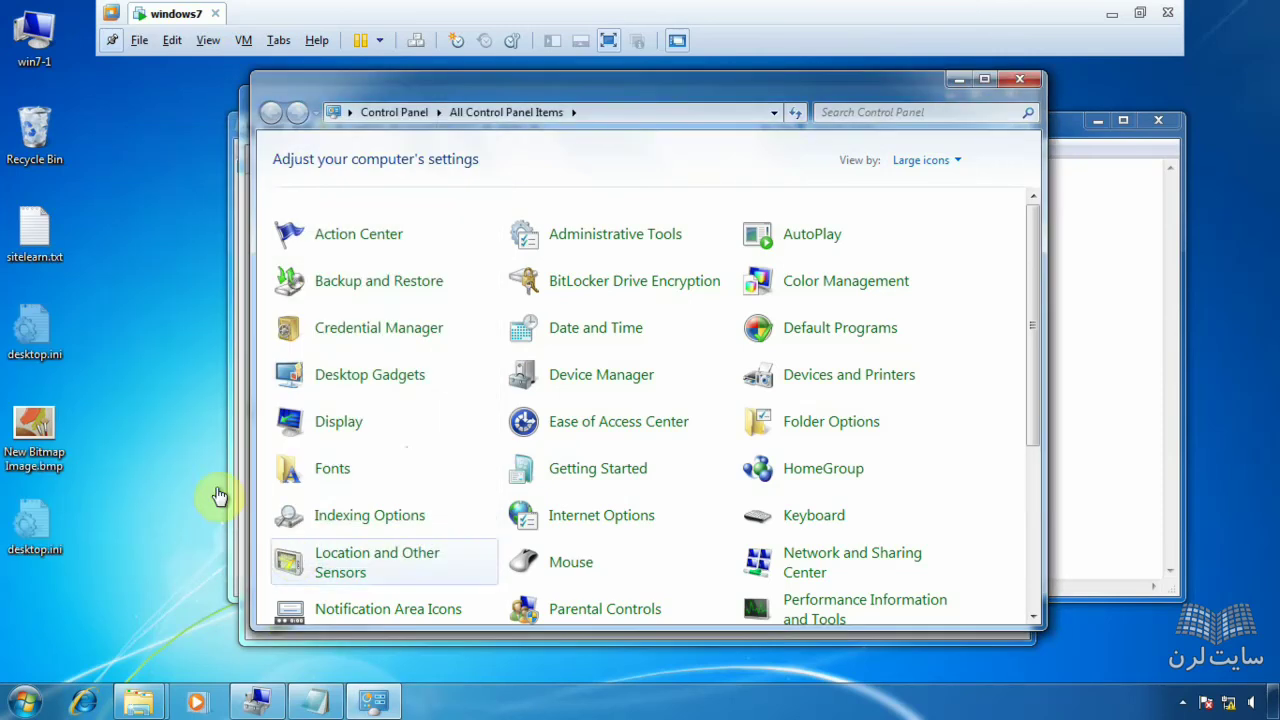
# - Select the newly visible desktop.ini and bring the fateme folder window back to front
pyautogui.click(14, 342)
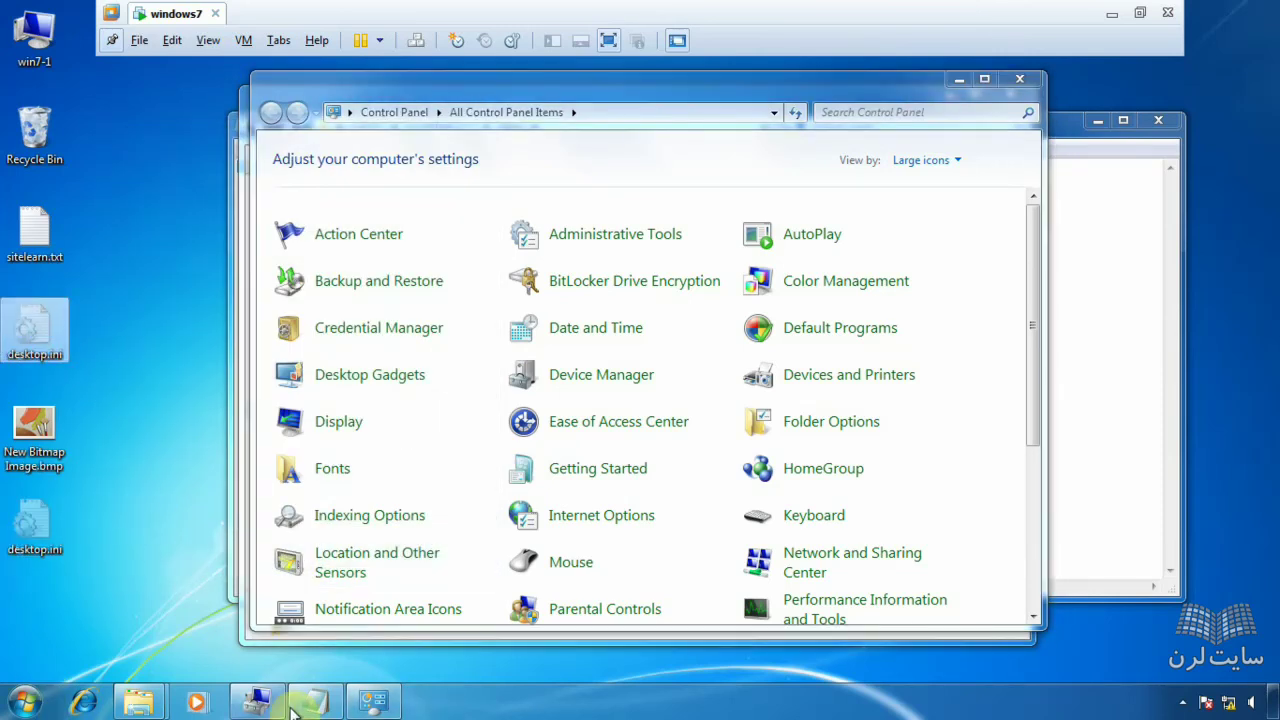
pyautogui.moveTo(177, 712)
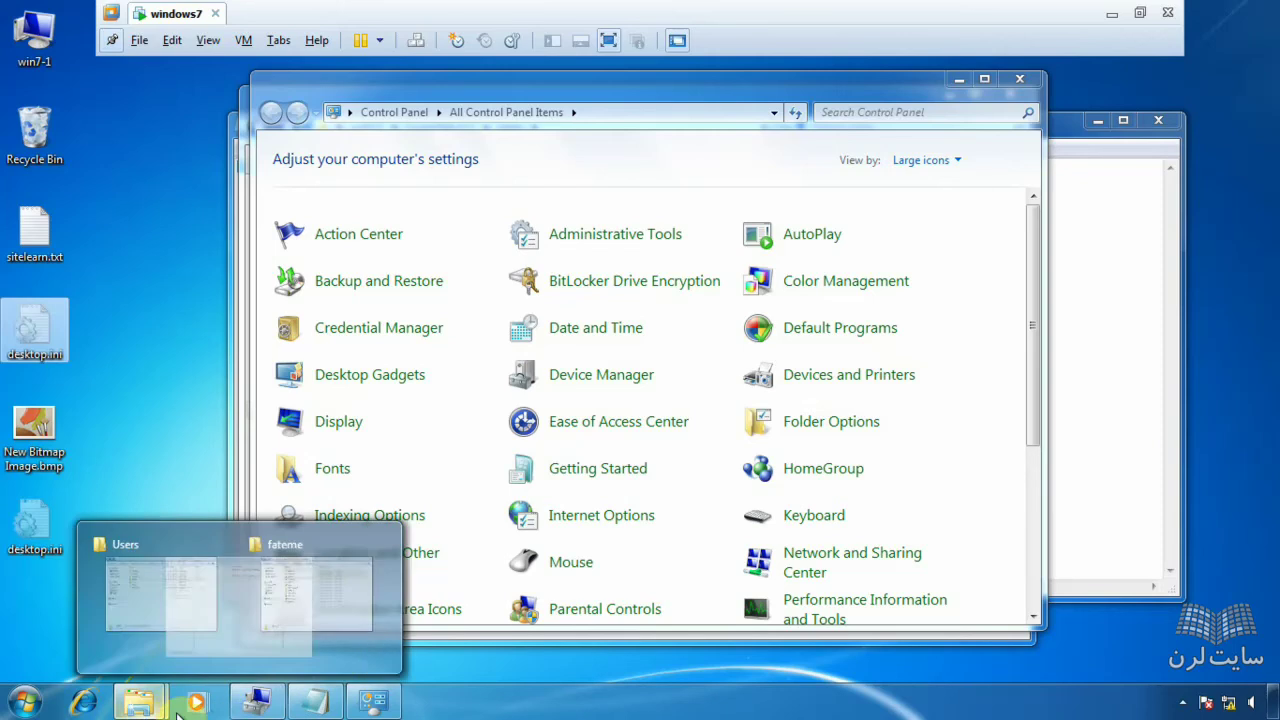
pyautogui.moveTo(122, 651)
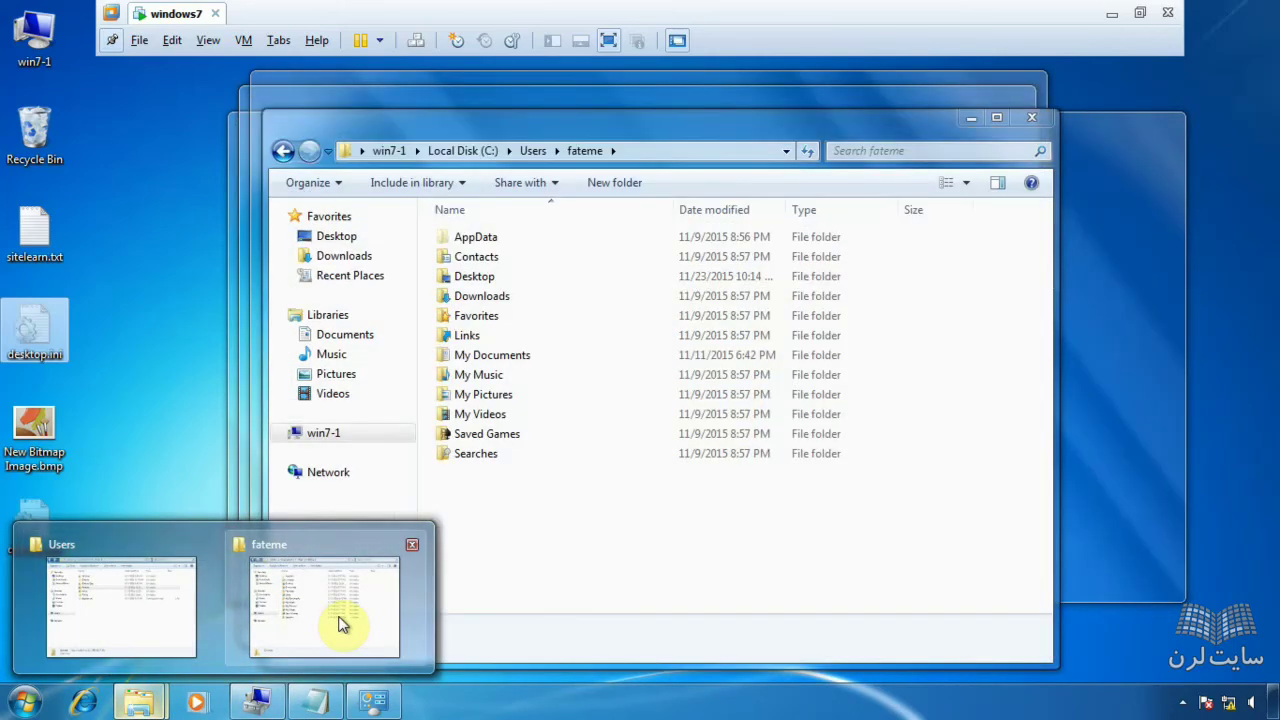
pyautogui.click(340, 625)
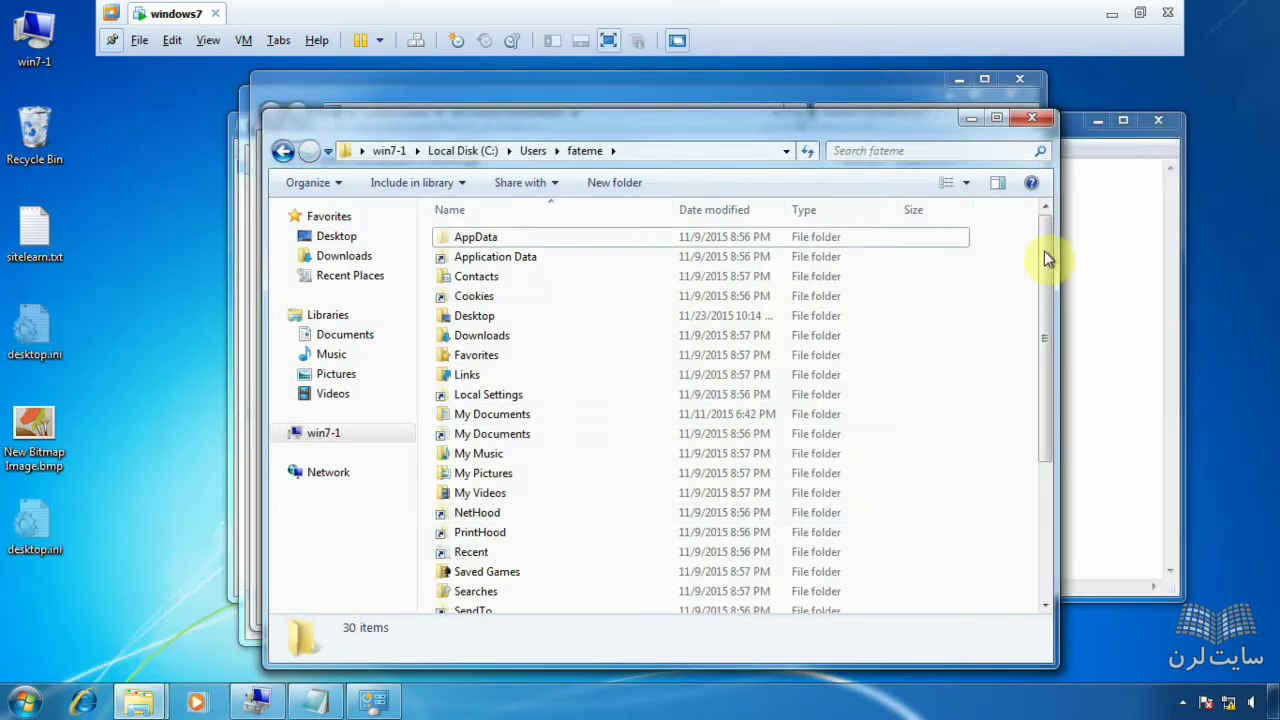
pyautogui.moveTo(1045, 252); pyautogui.dragTo(1063, 392)
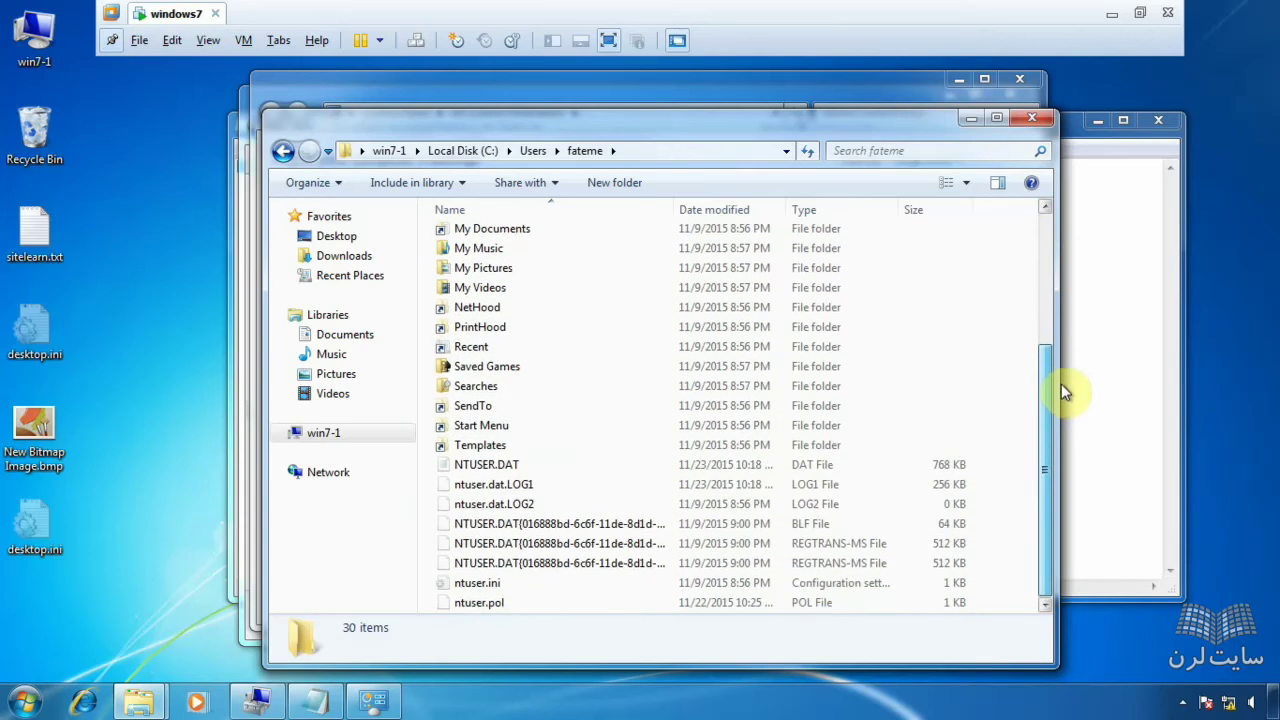
pyautogui.click(533, 465)
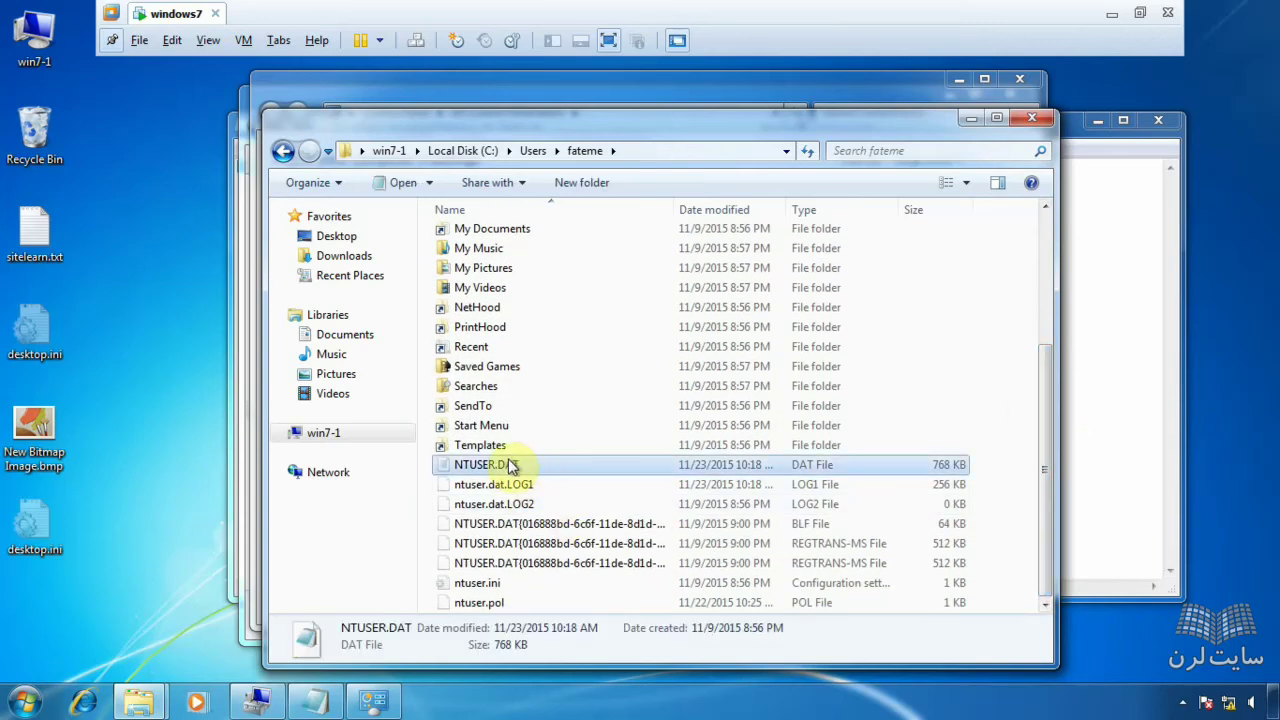
pyautogui.rightClick(509, 465)
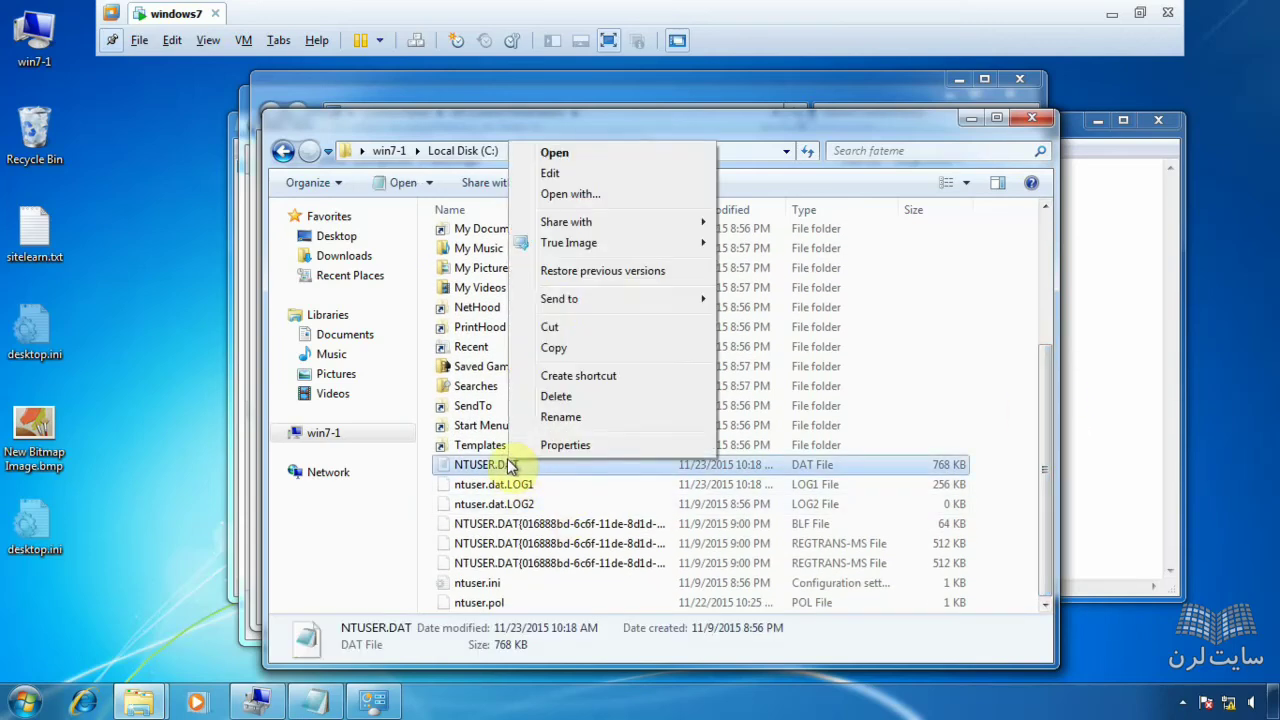
pyautogui.click(557, 156)
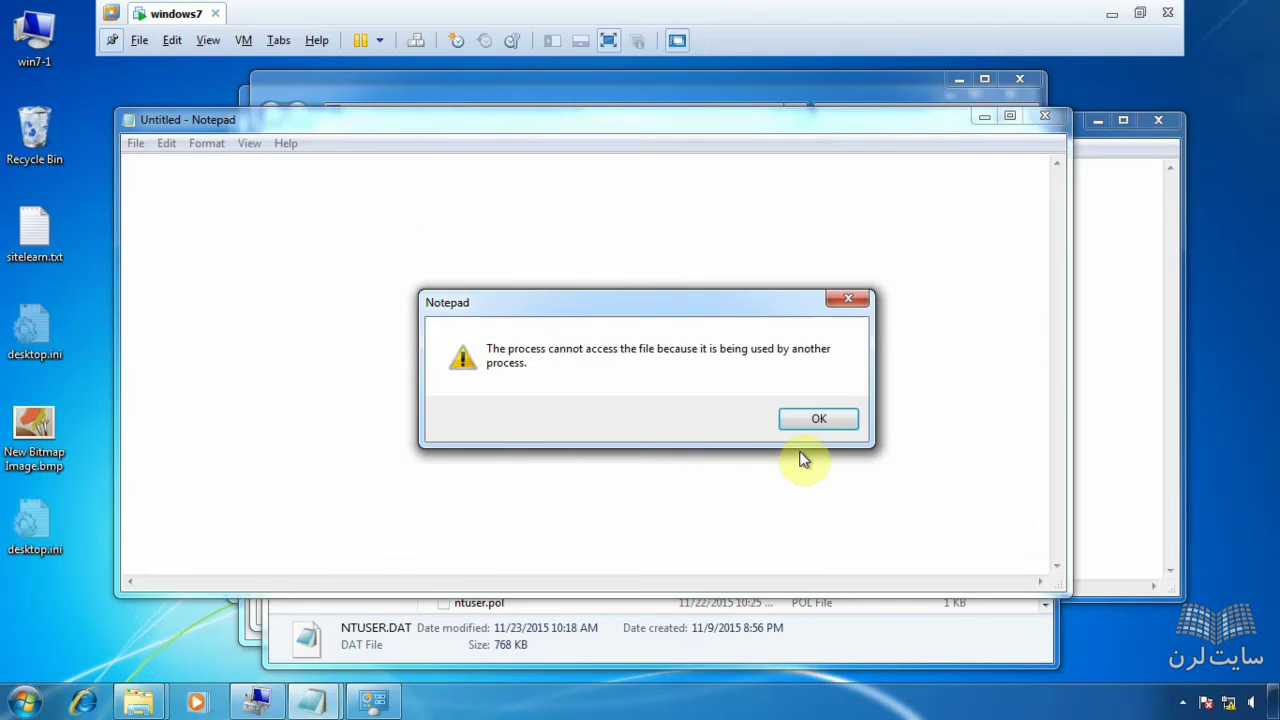
pyautogui.click(814, 421)
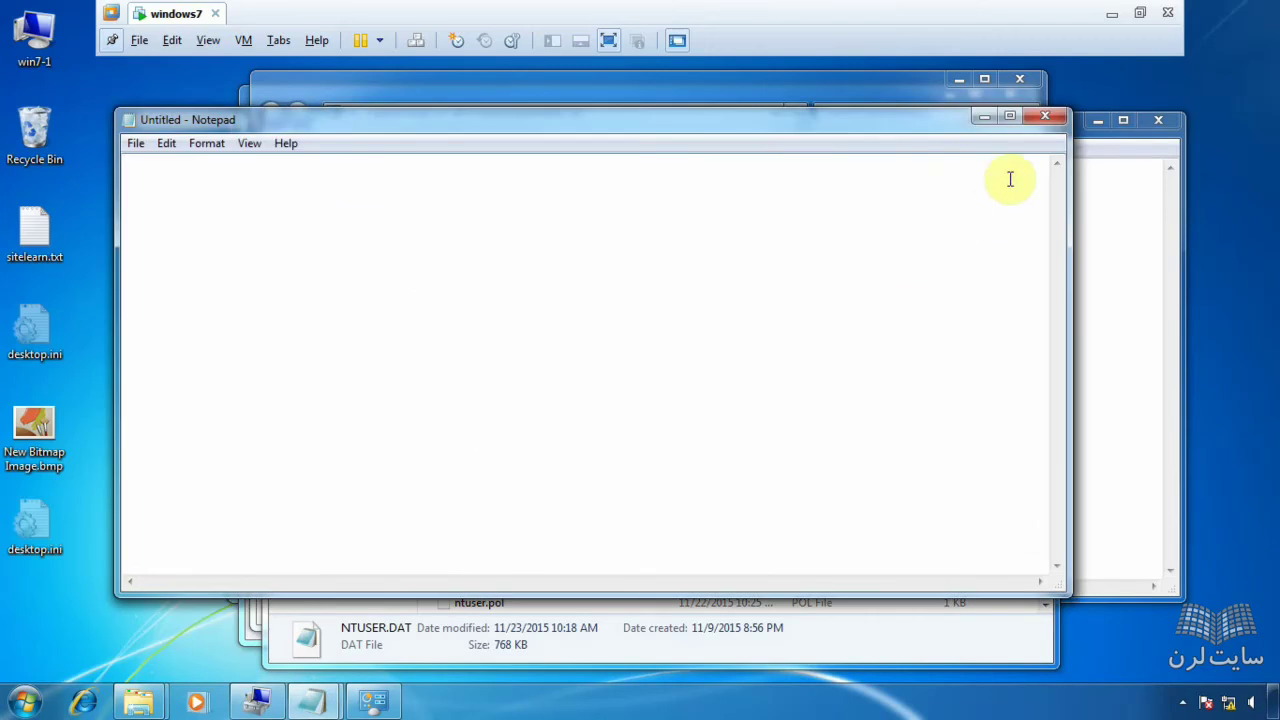
pyautogui.click(1045, 121)
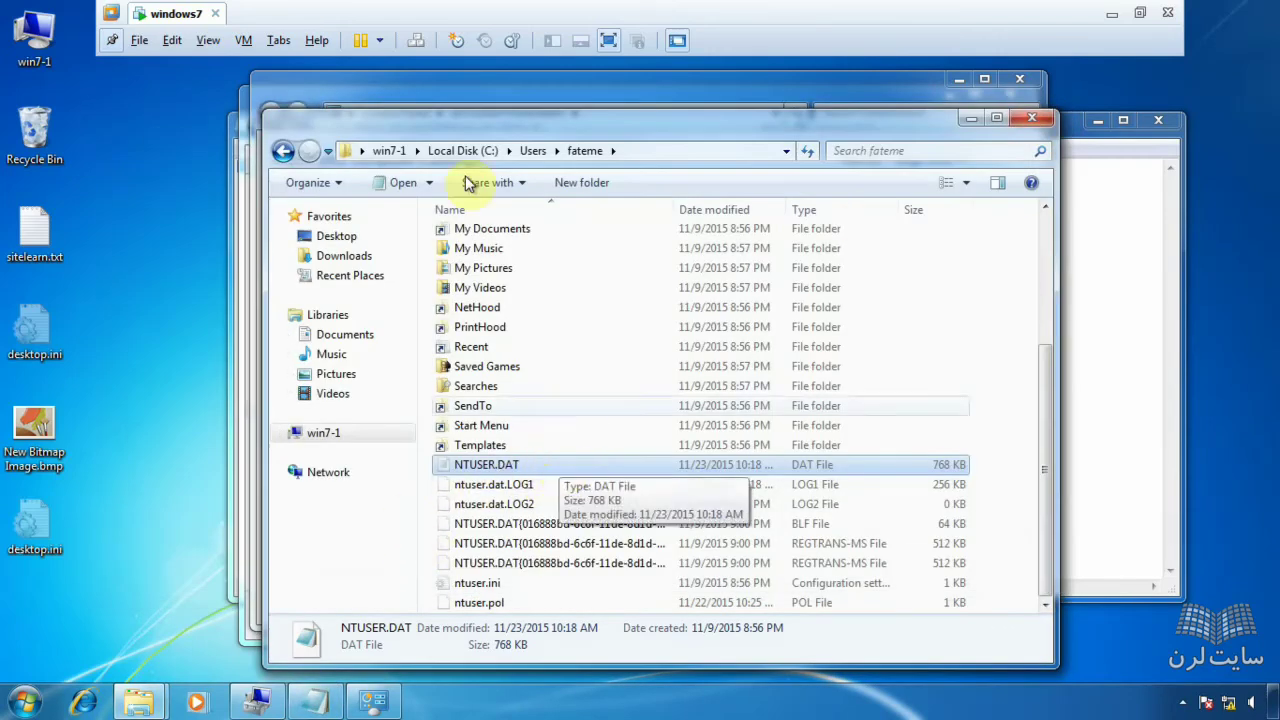
# - Open mina's NTUSER.DAT in Notepad from her profile folder
pyautogui.click(284, 151)
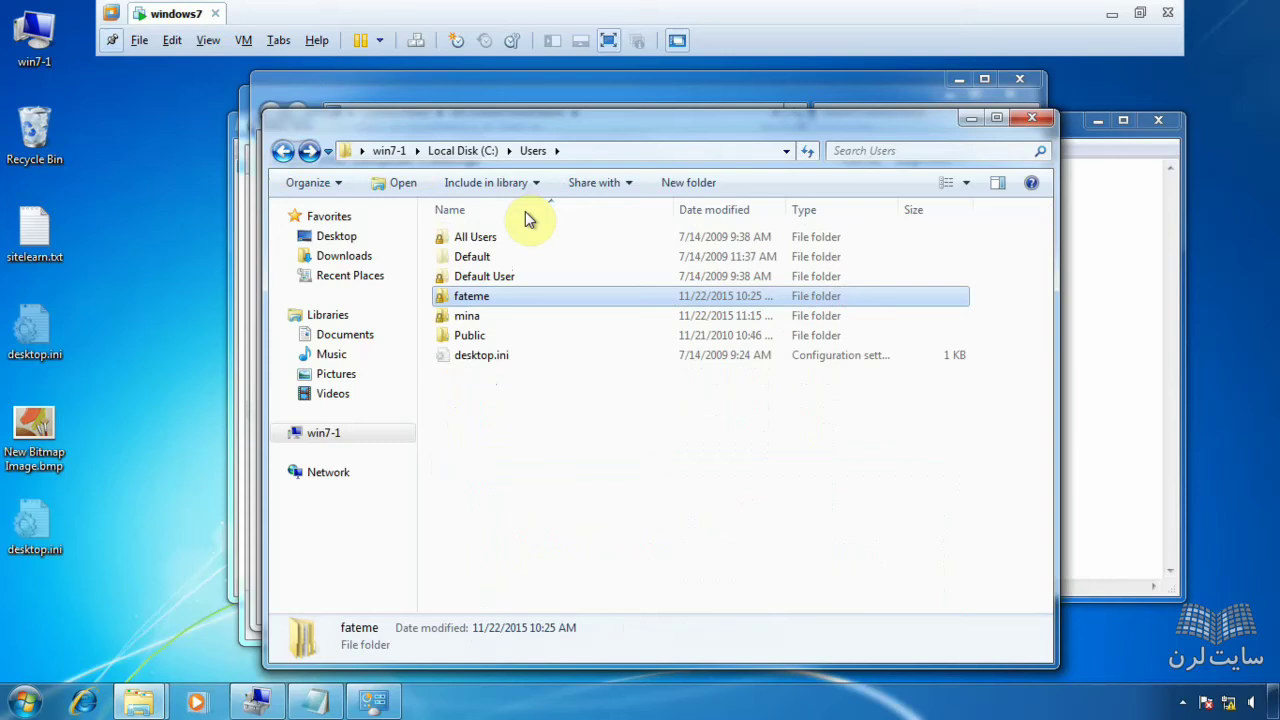
pyautogui.doubleClick(478, 318)
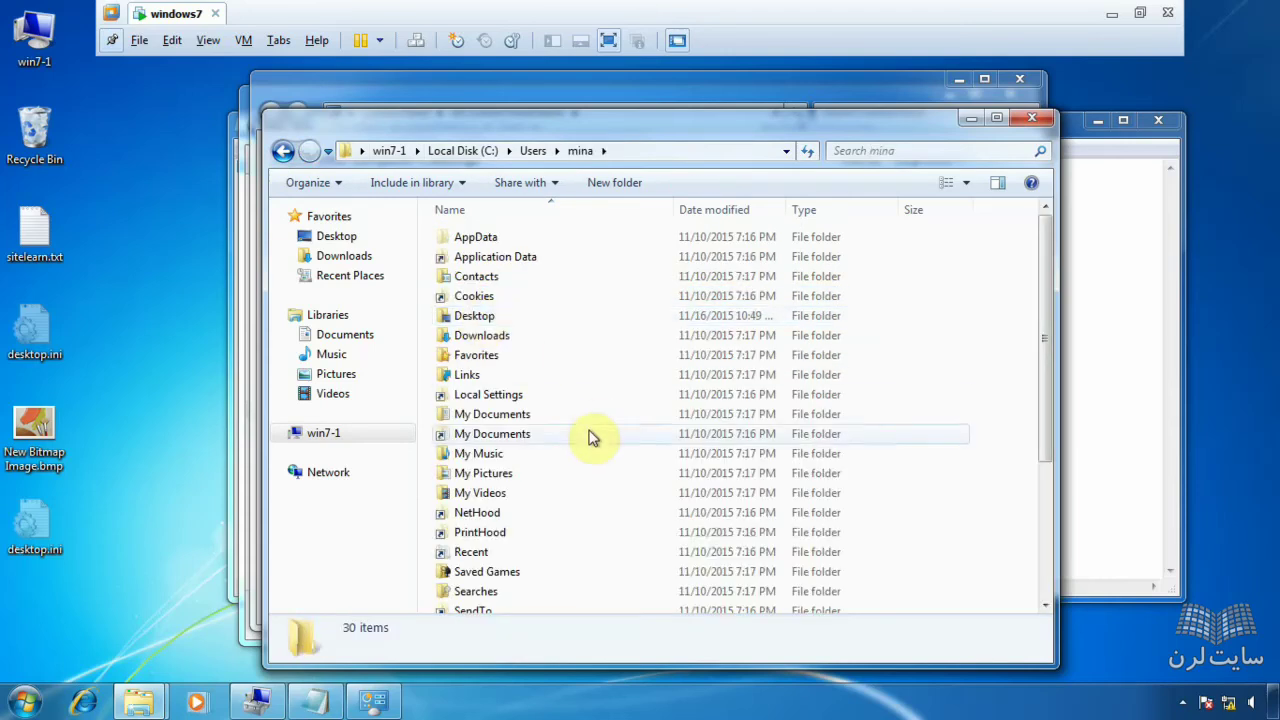
pyautogui.scroll(-3, 600, 433)
pyautogui.click(486, 466)
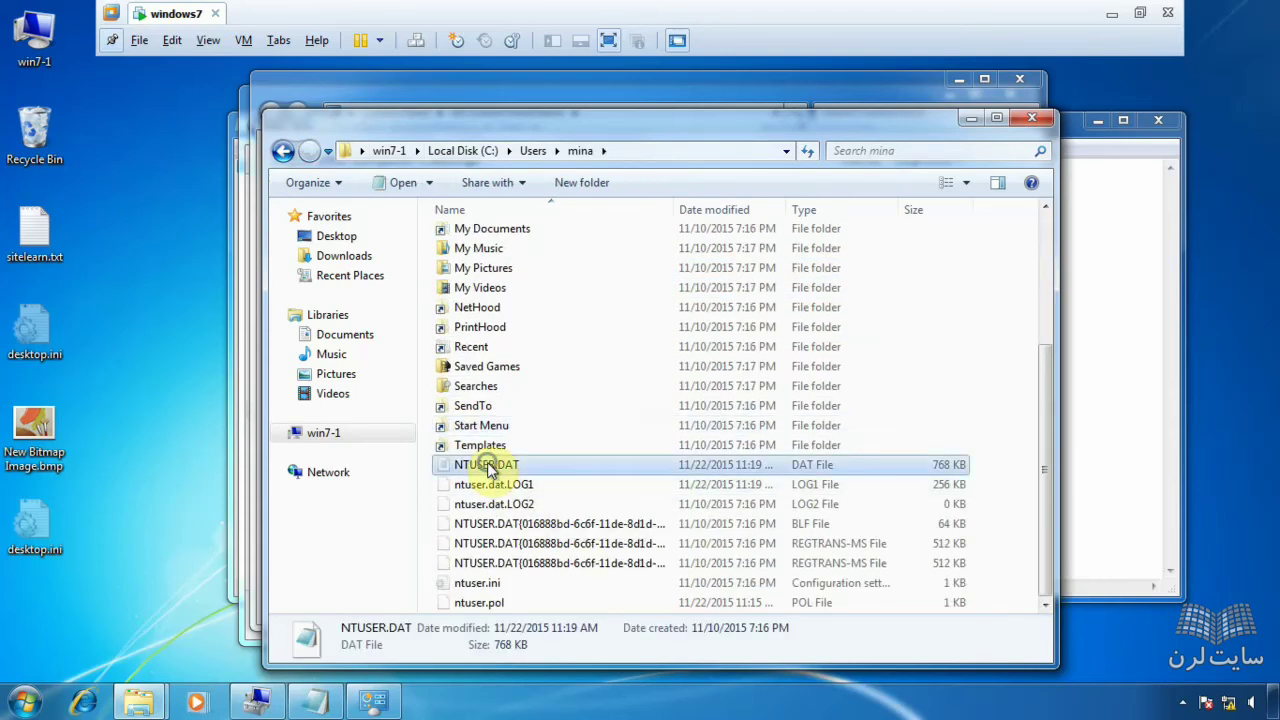
pyautogui.rightClick(489, 464)
pyautogui.click(538, 175)
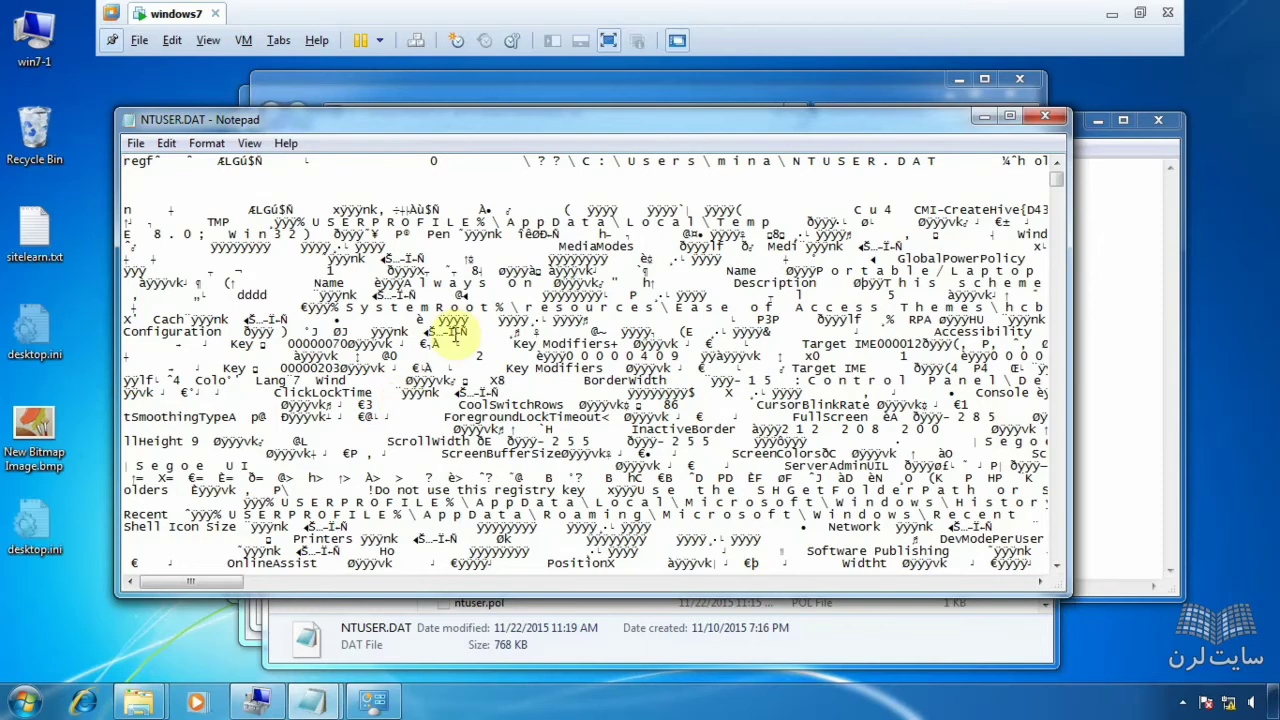
# - Inspect the garbled binary text of NTUSER.DAT, then close Notepad
pyautogui.moveTo(486, 126); pyautogui.dragTo(554, 118)
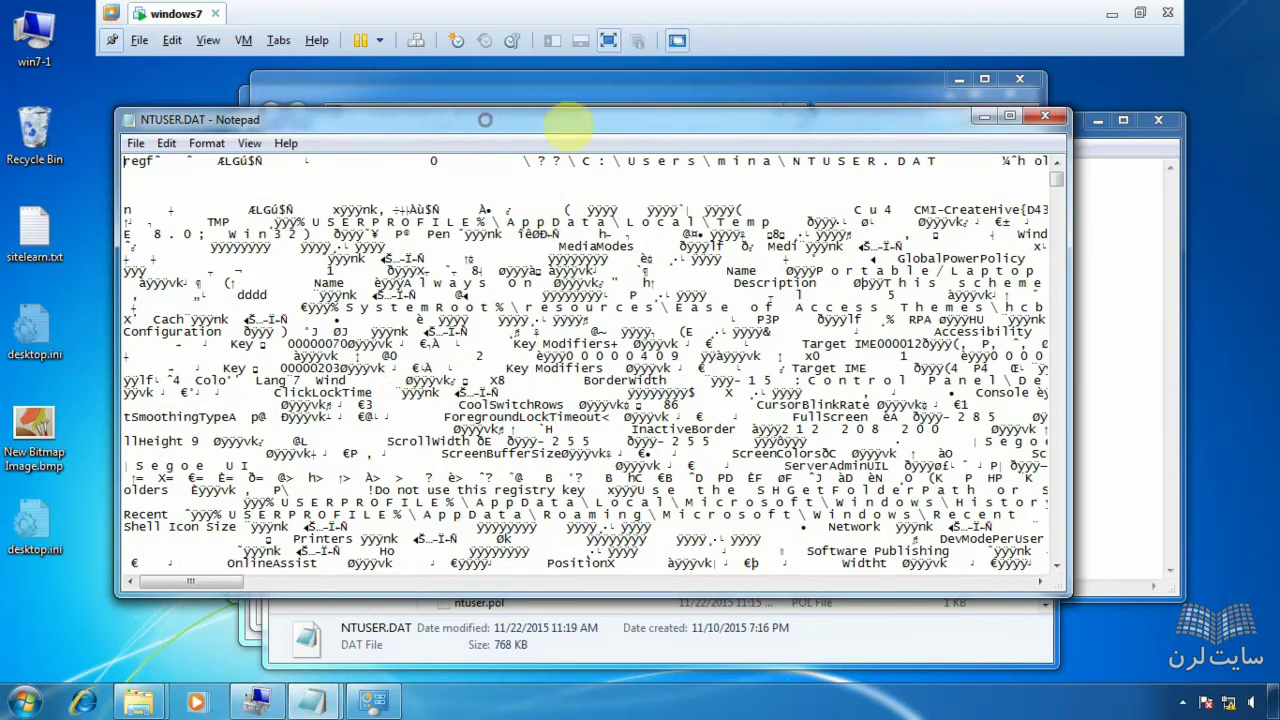
pyautogui.click(28, 704)
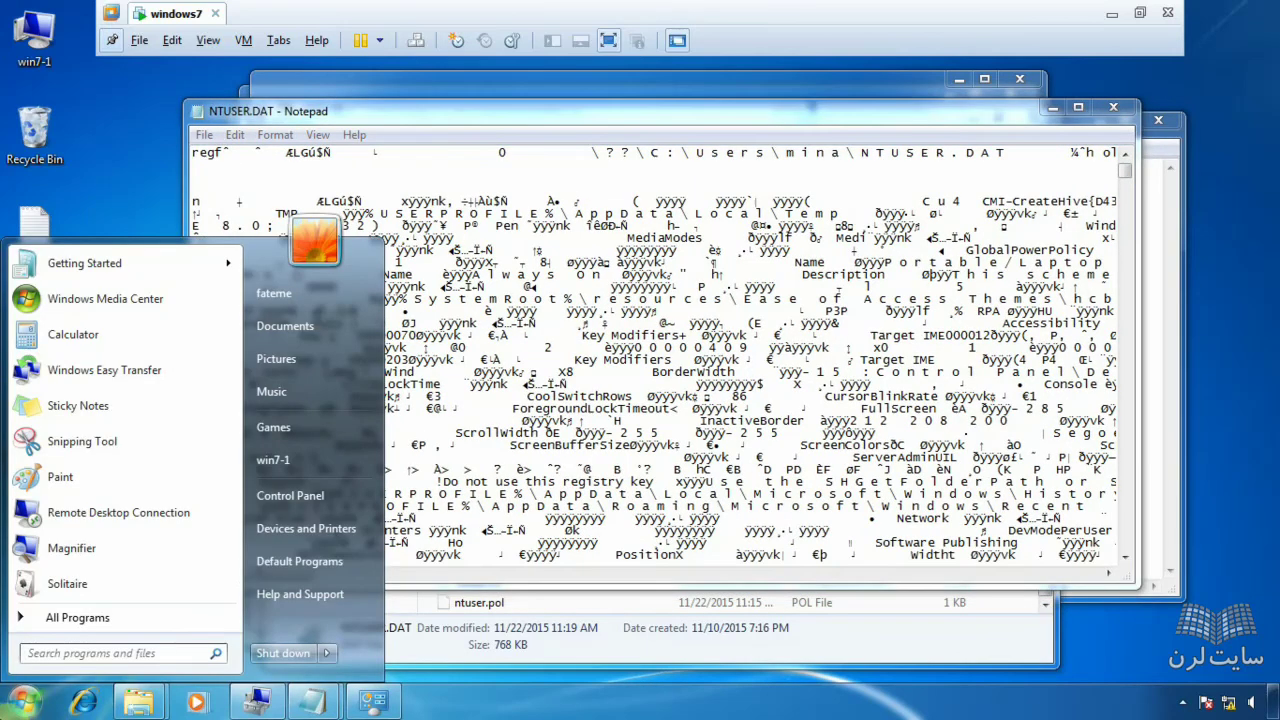
pyautogui.click(619, 114)
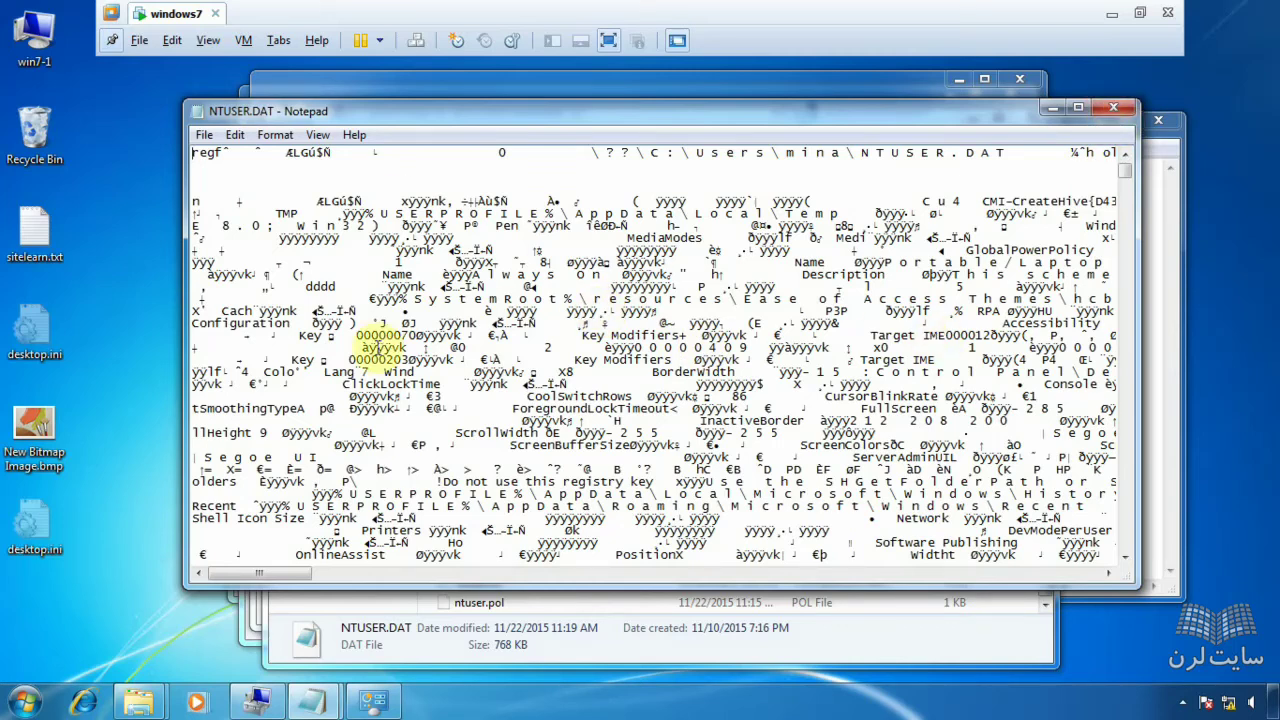
pyautogui.click(1110, 112)
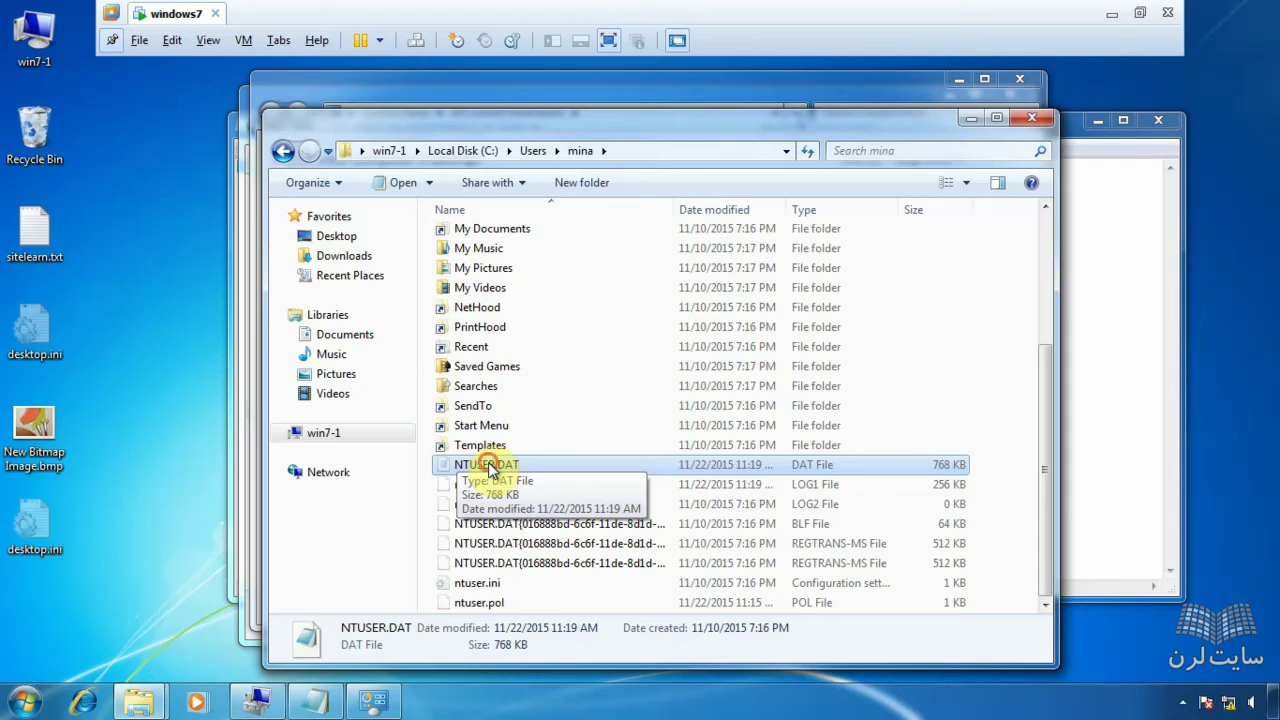
pyautogui.click(489, 466)
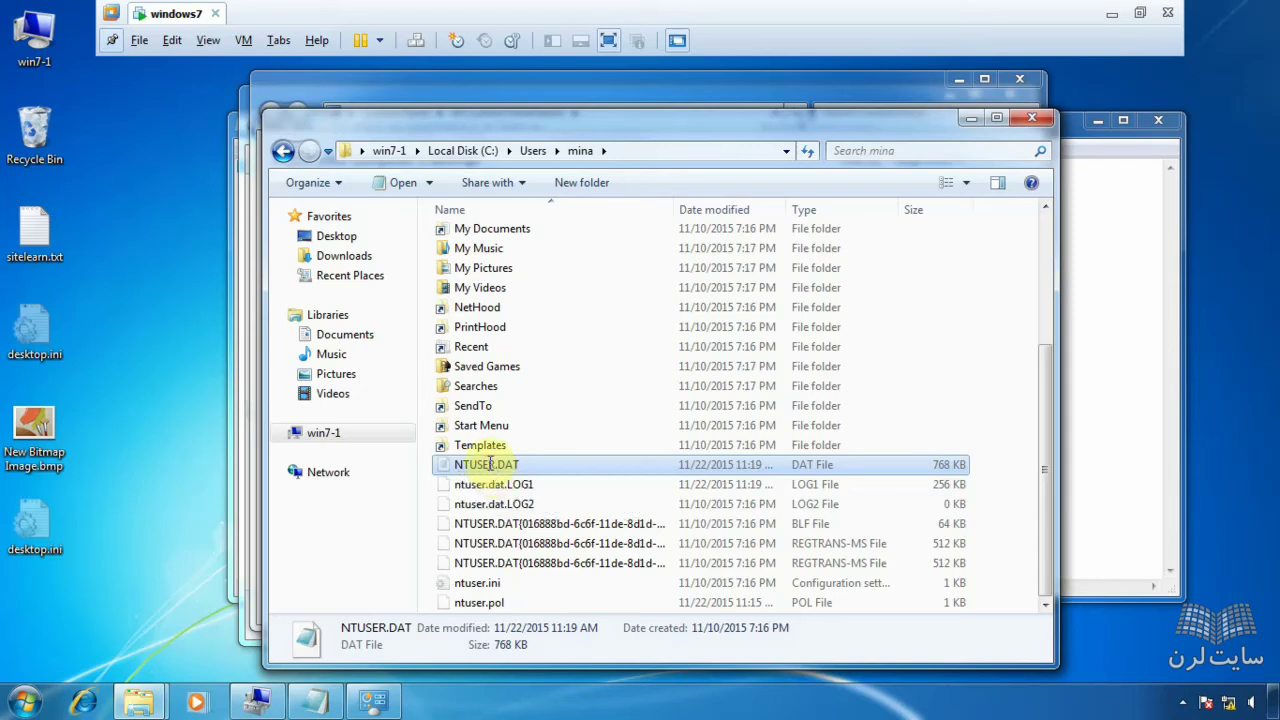
pyautogui.click(577, 470)
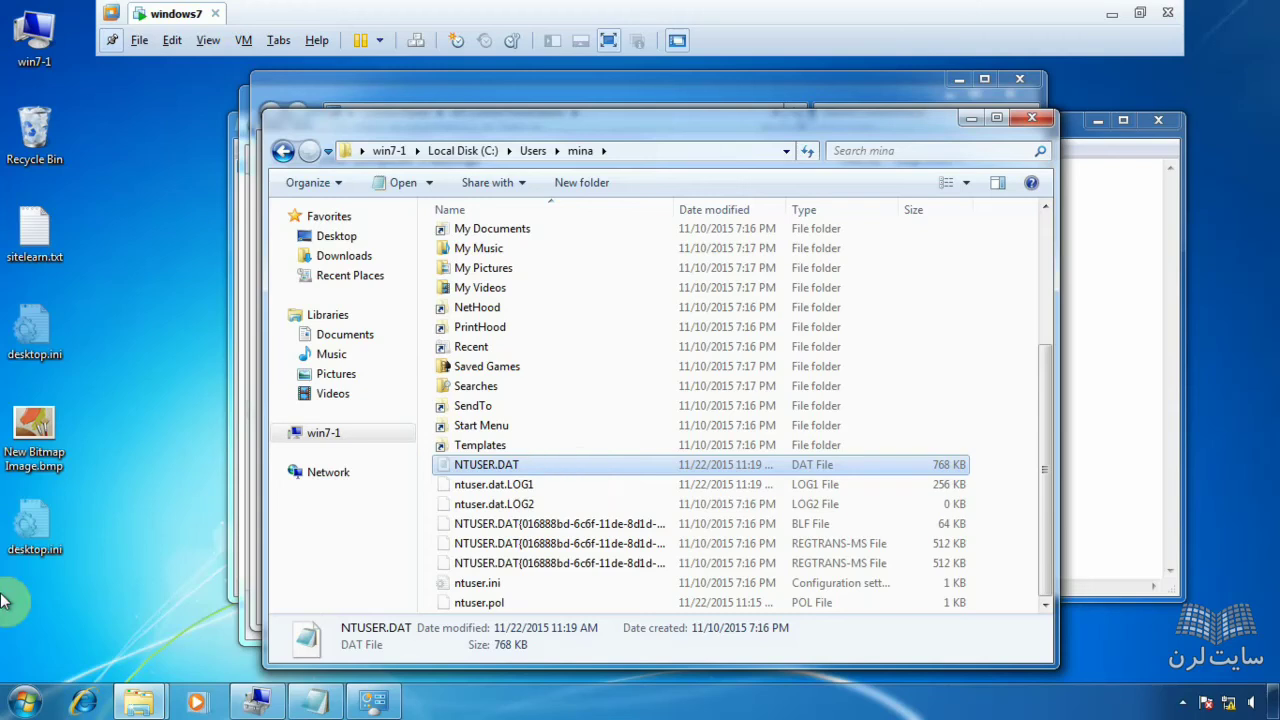
# - Launch Registry Editor by running regedit from the Run box
pyautogui.press('super+r')
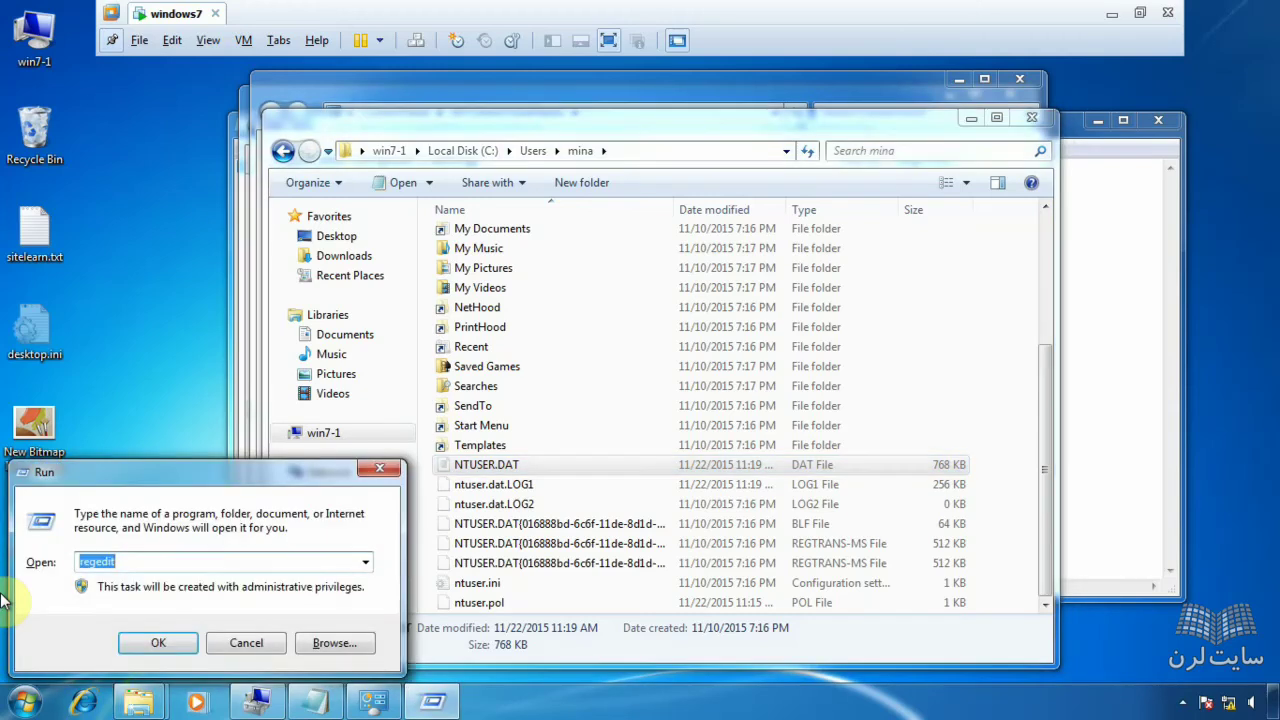
pyautogui.write('rege')
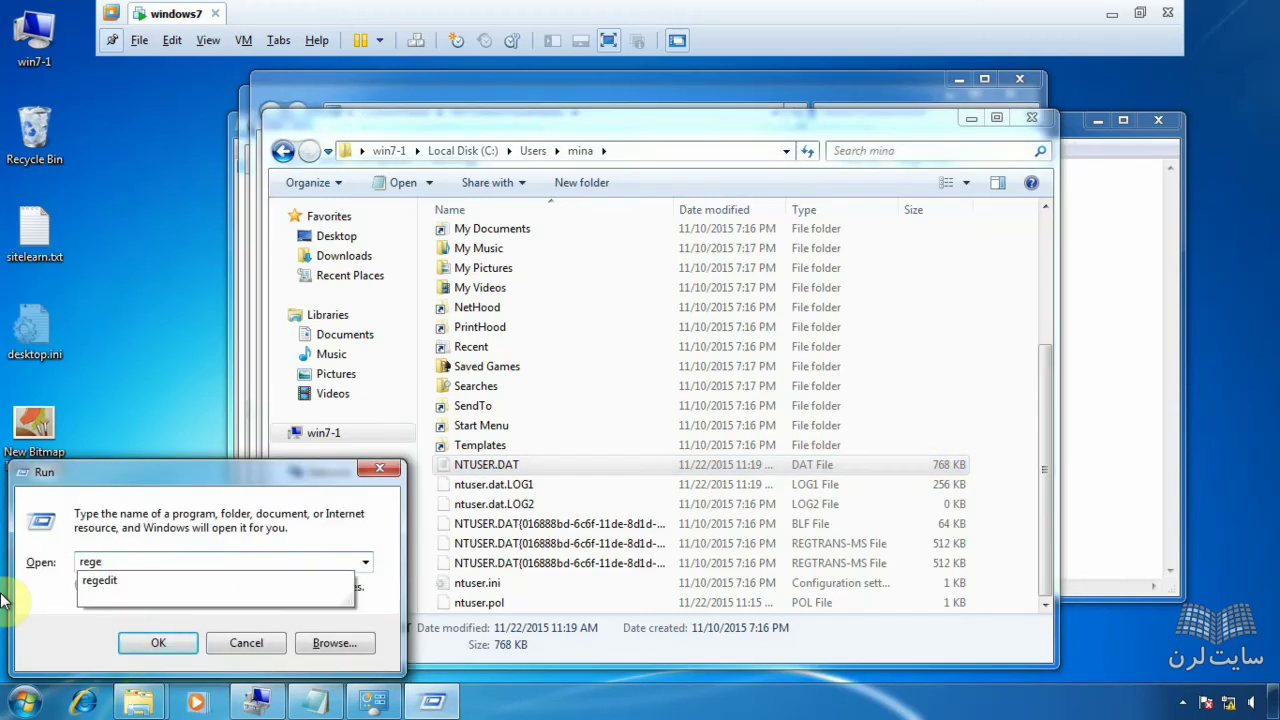
pyautogui.write('dit')
pyautogui.press('Return')
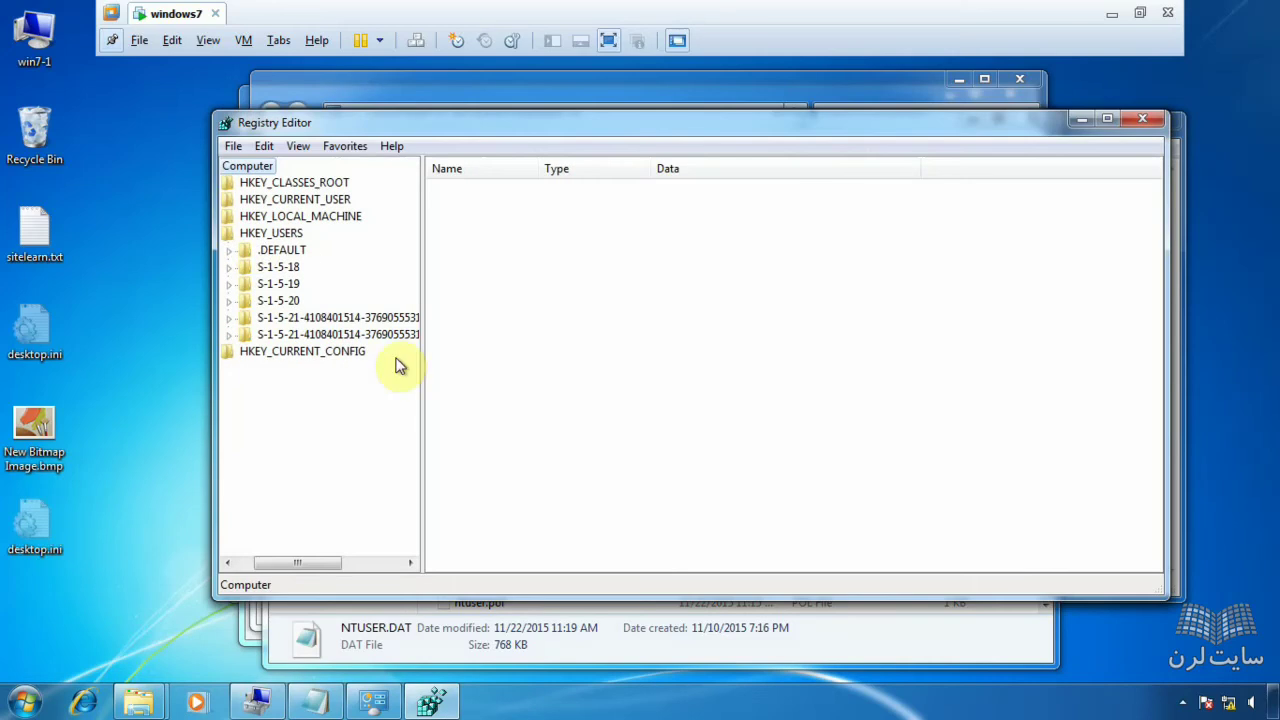
# - Select HKEY_USERS and open the File menu to load a hive
pyautogui.click(243, 236)
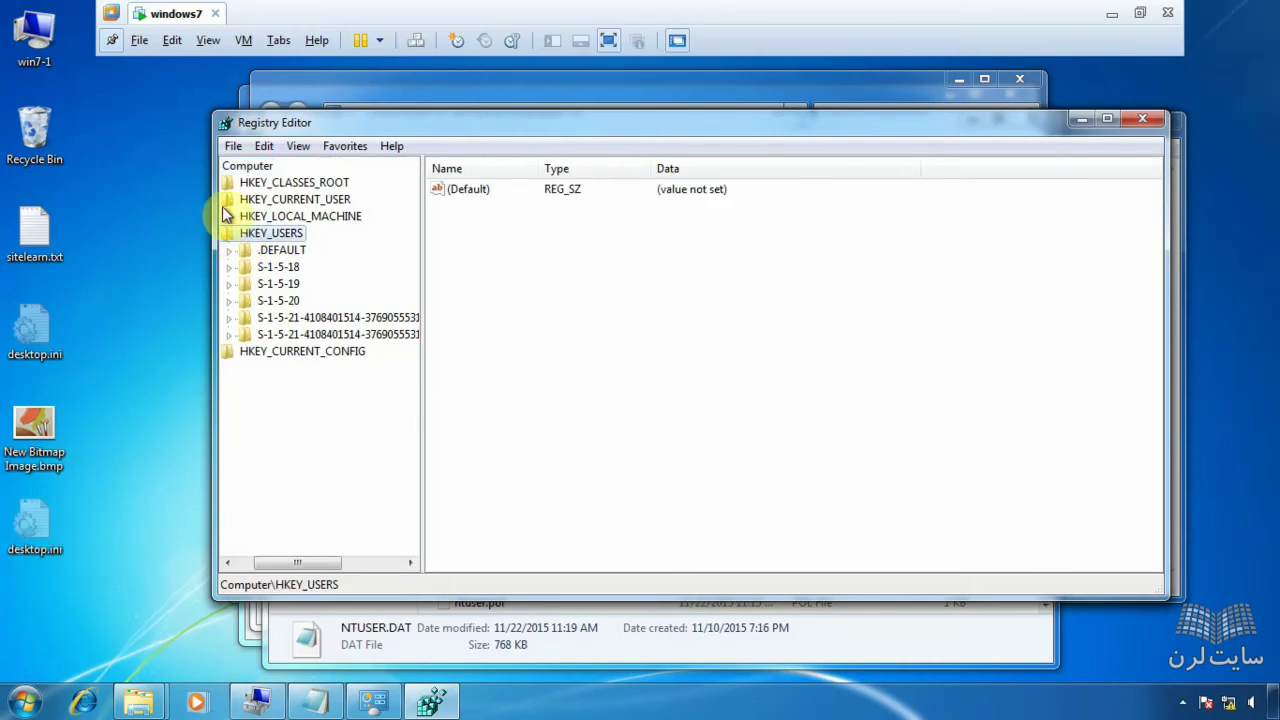
pyautogui.click(232, 147)
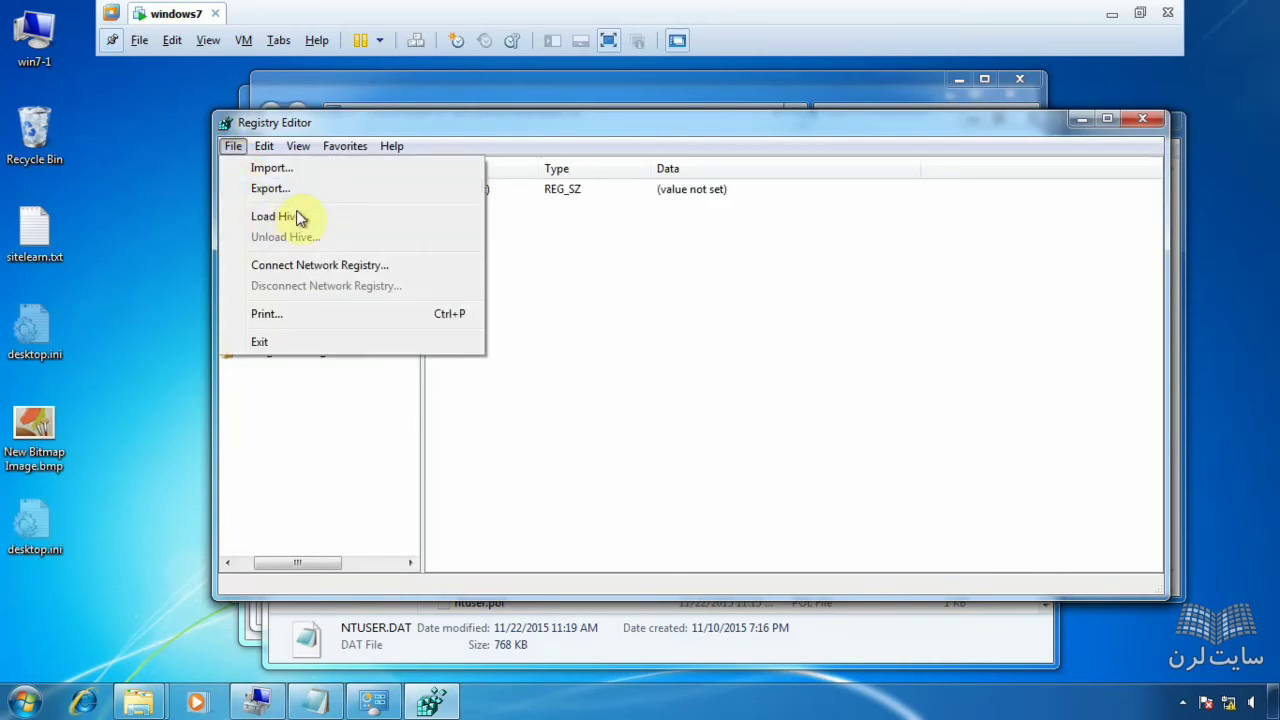
pyautogui.click(546, 257)
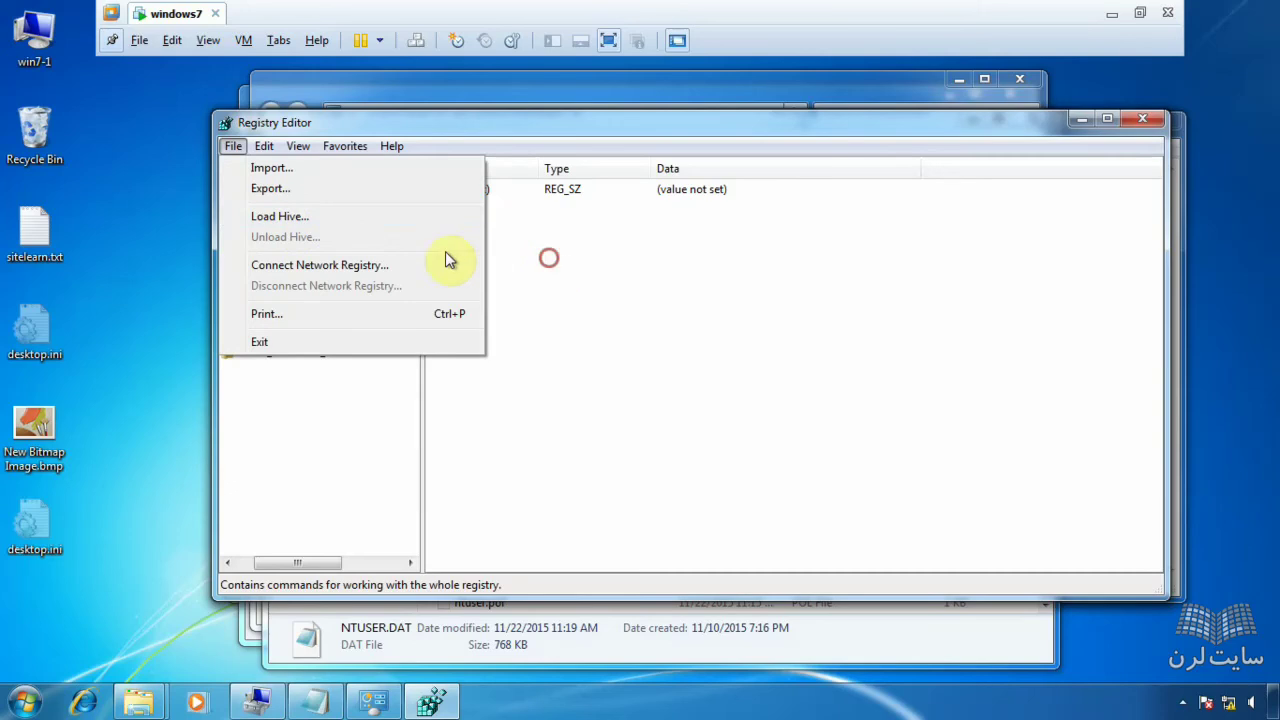
pyautogui.click(253, 219)
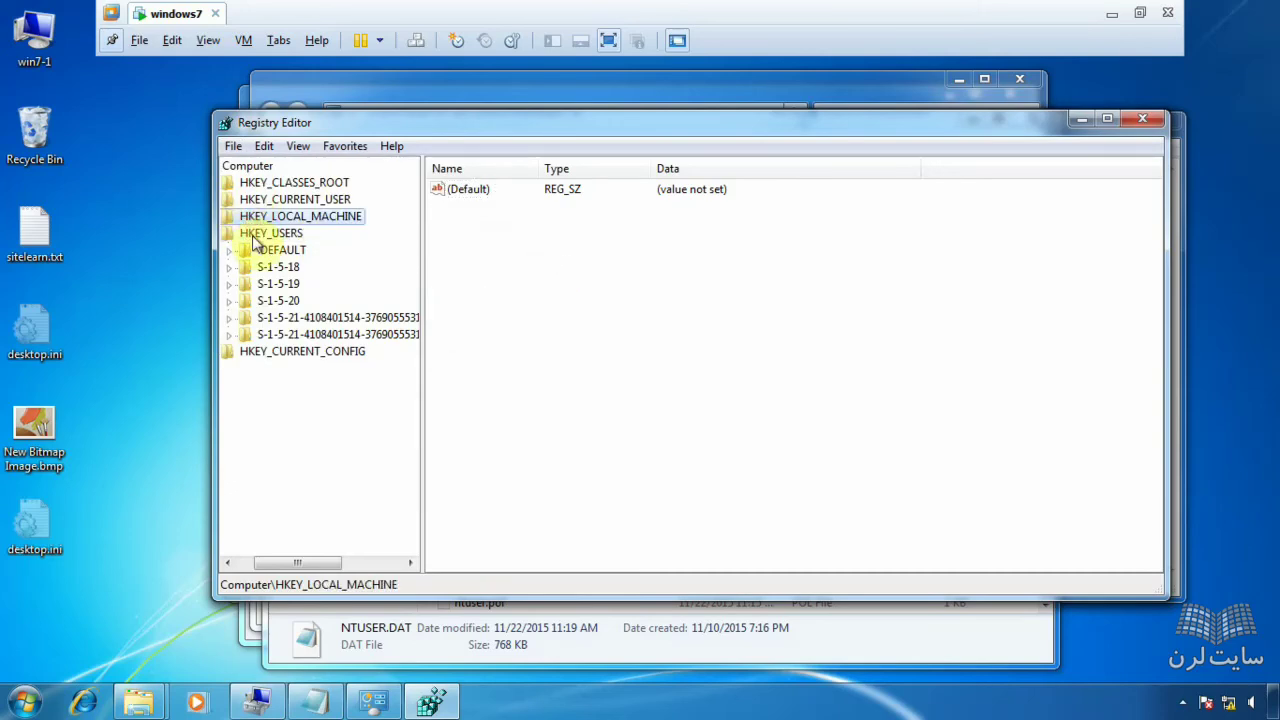
pyautogui.click(252, 236)
pyautogui.click(232, 147)
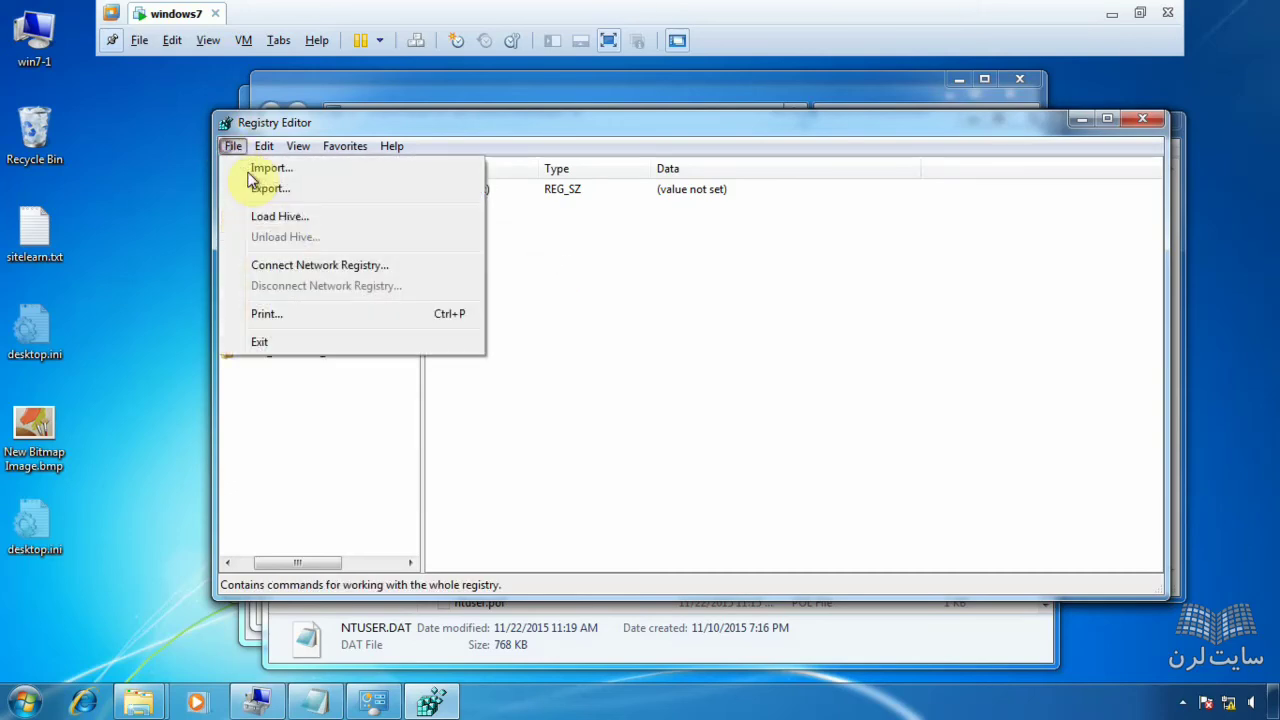
# - Choose C:\Users\mina\NTUSER.DAT as the hive file to load
pyautogui.click(309, 217)
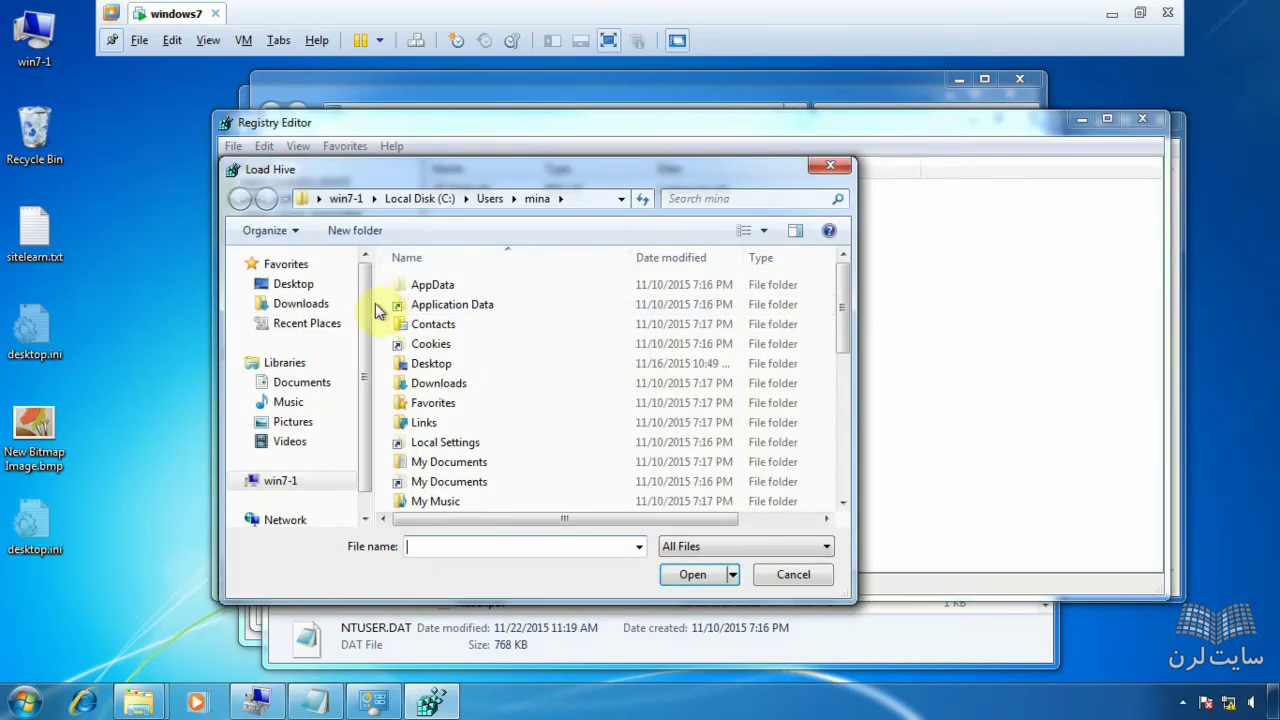
pyautogui.click(283, 484)
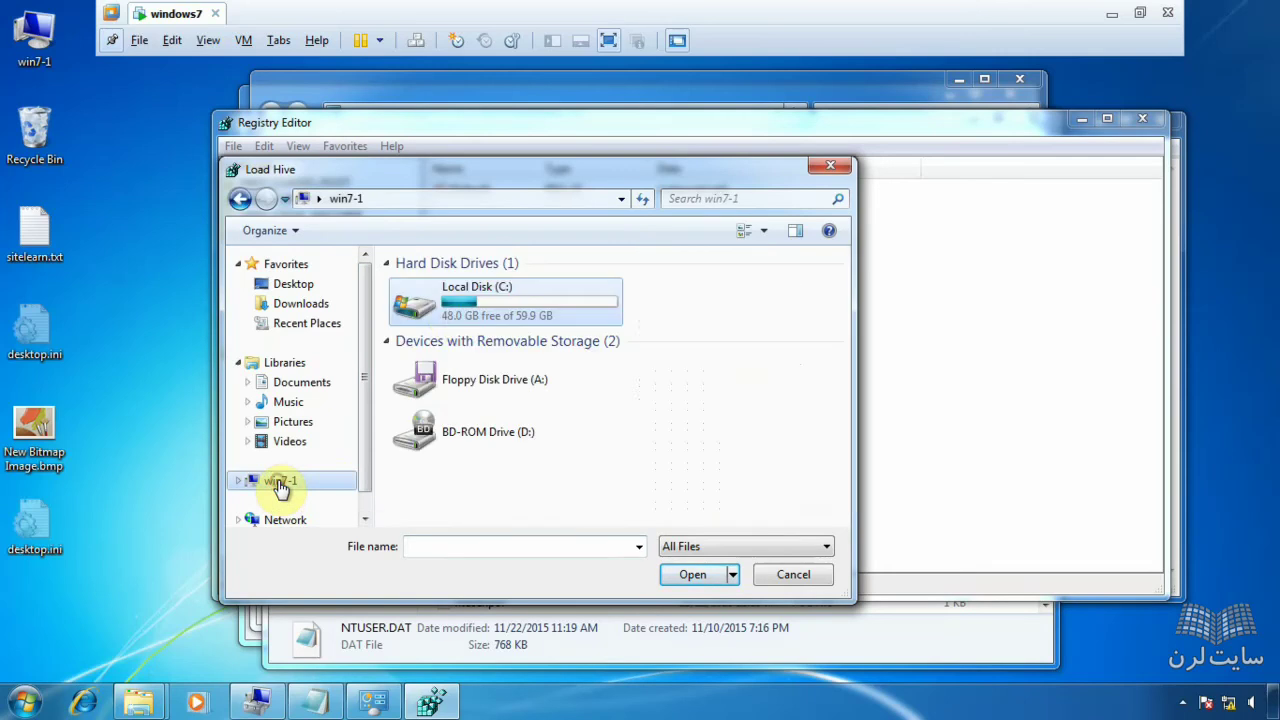
pyautogui.doubleClick(483, 312)
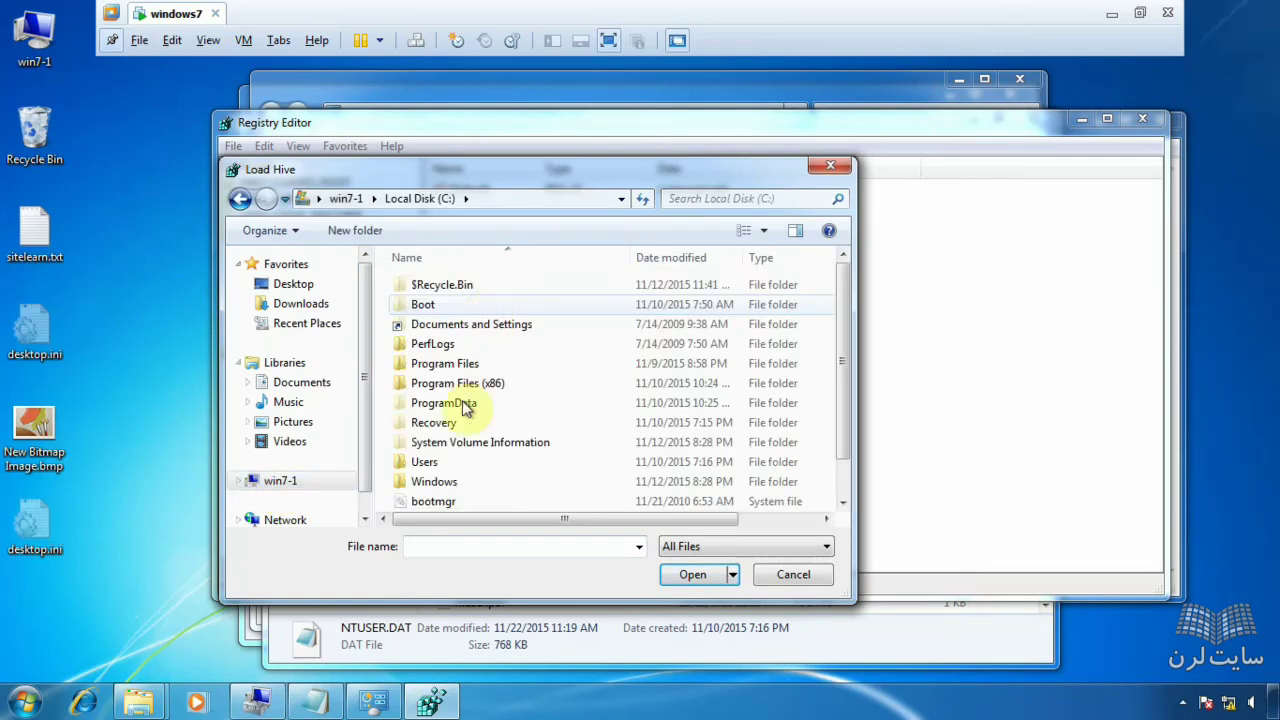
pyautogui.doubleClick(438, 465)
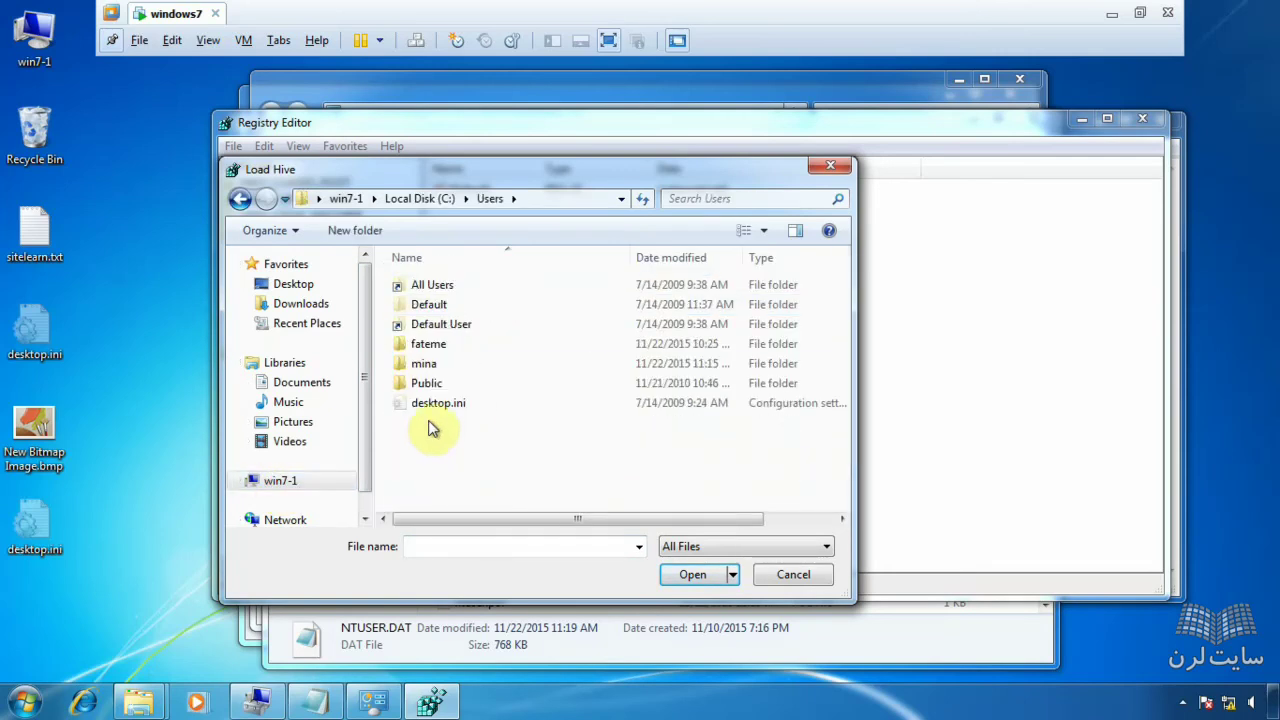
pyautogui.doubleClick(437, 368)
pyautogui.scroll(-3, 565, 381)
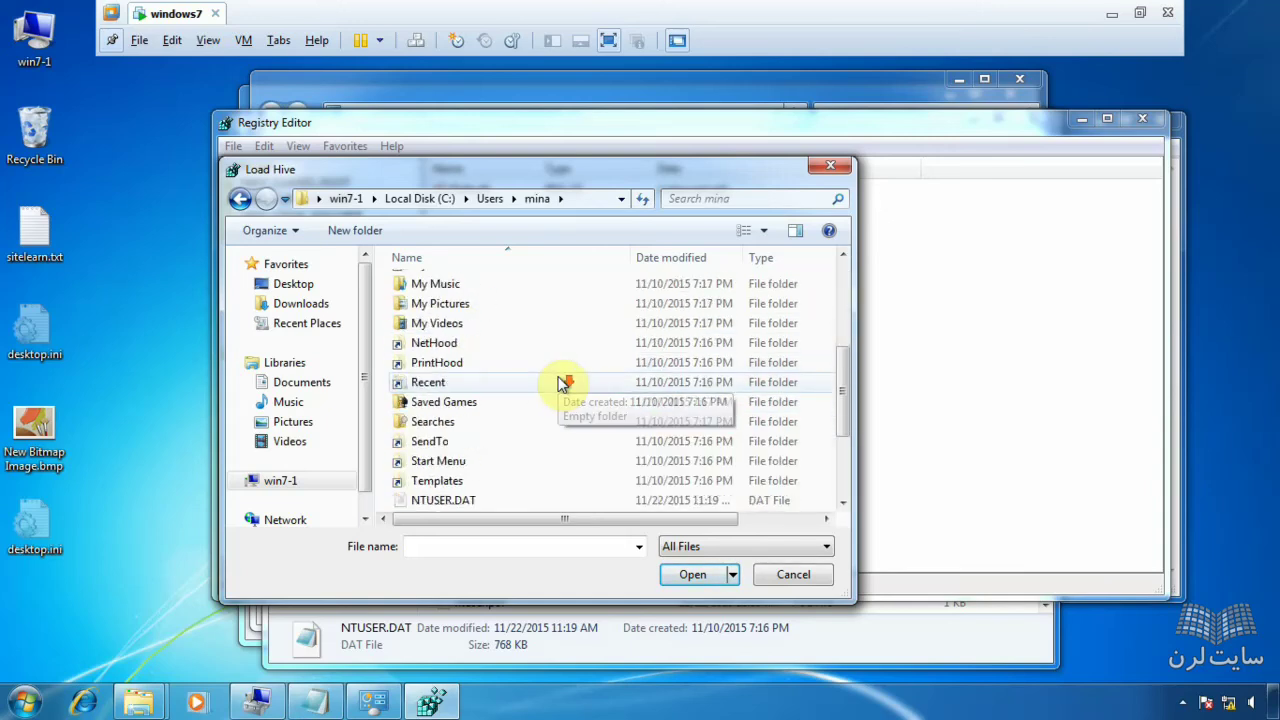
pyautogui.scroll(-2, 565, 381)
pyautogui.doubleClick(480, 385)
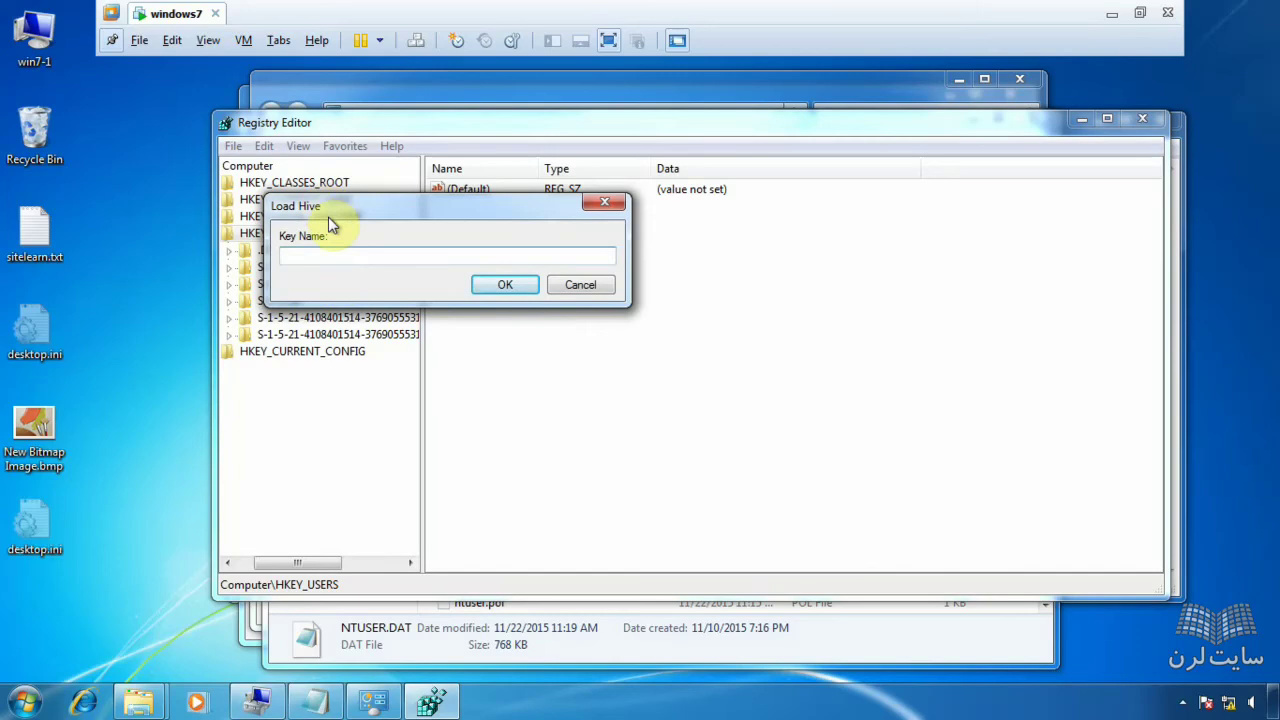
# - Name the loaded hive key 'mina', confirm, and select the new key
pyautogui.moveTo(332, 210); pyautogui.dragTo(390, 208)
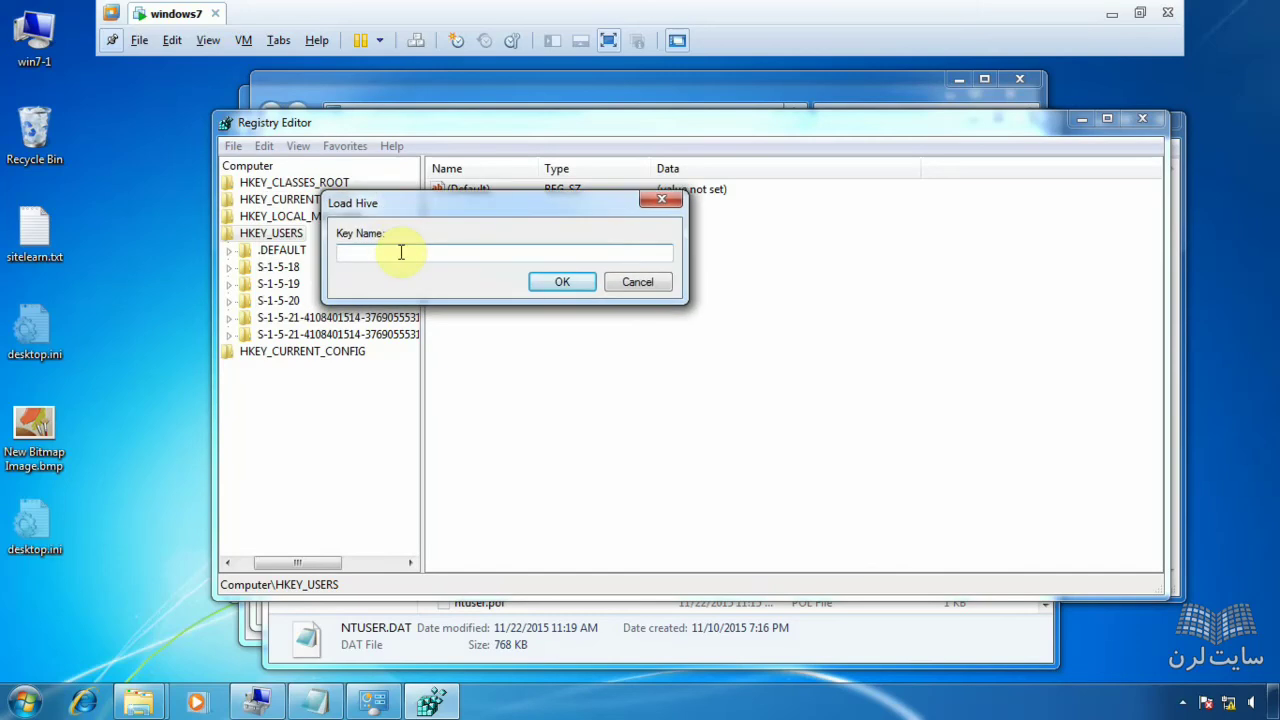
pyautogui.write('mina')
pyautogui.click(561, 282)
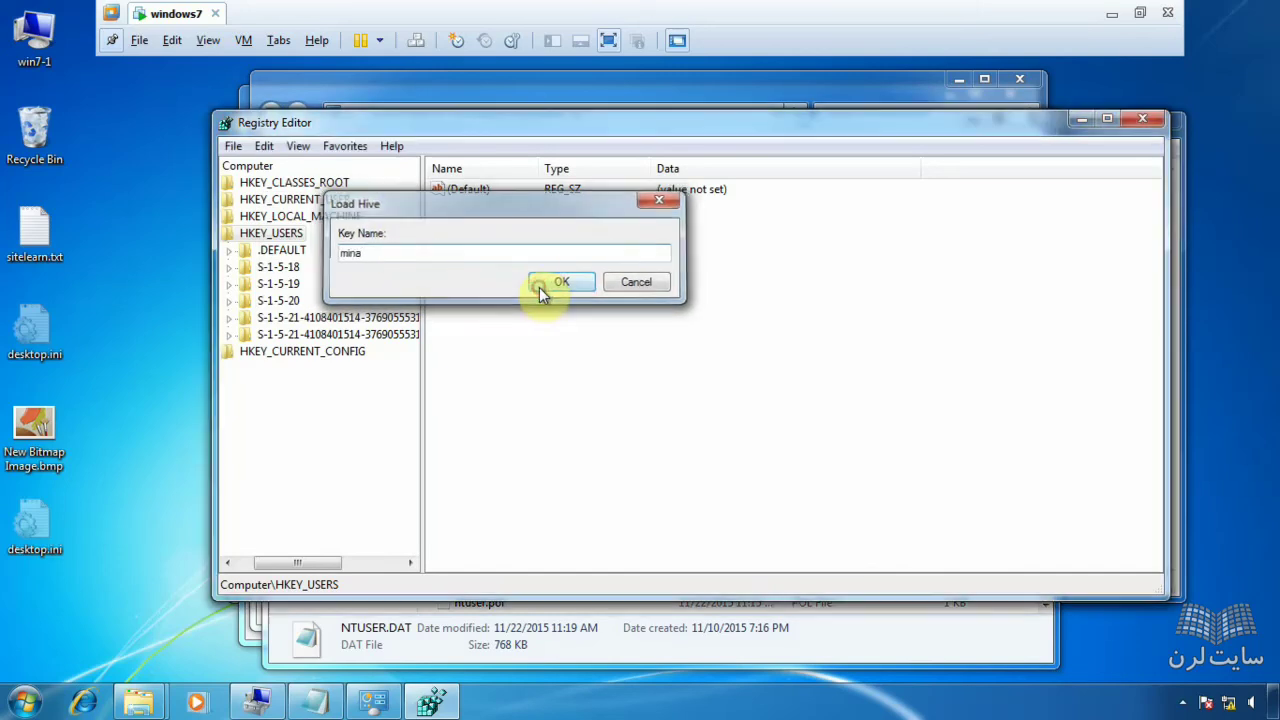
pyautogui.click(272, 270)
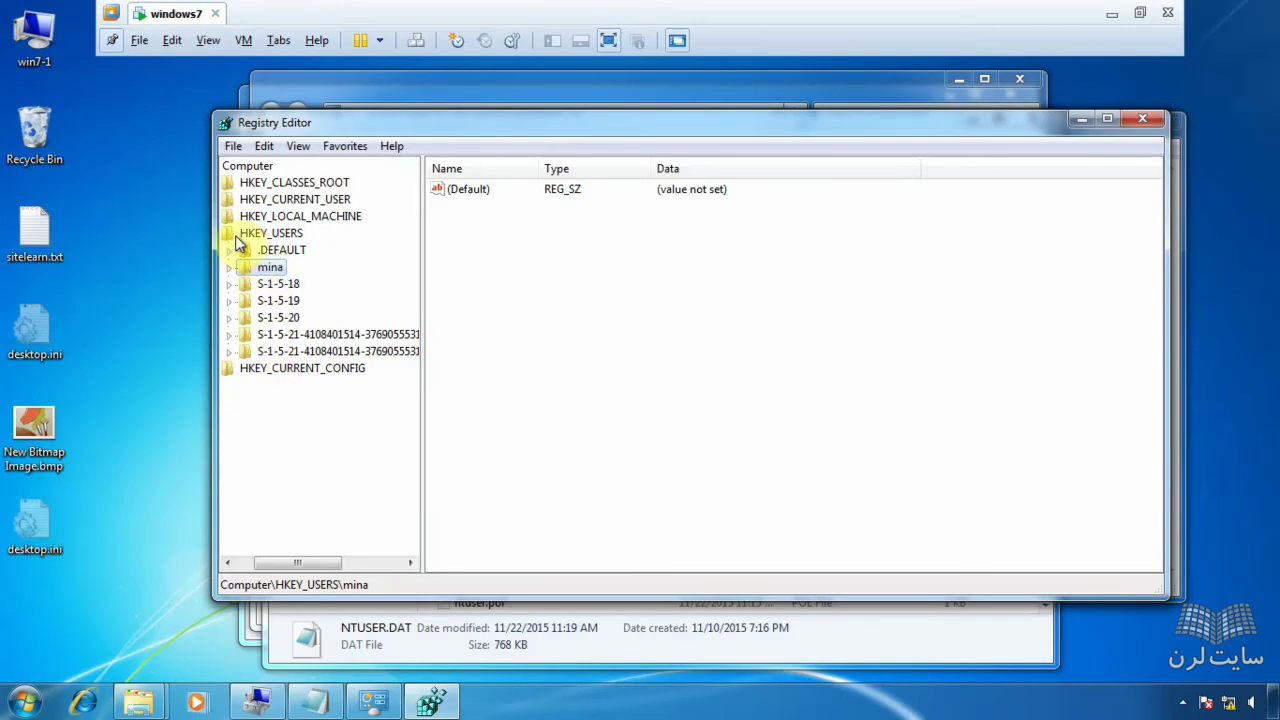
# - Browse the mina key's Control Panel > Desktop > Colors values
pyautogui.click(229, 268)
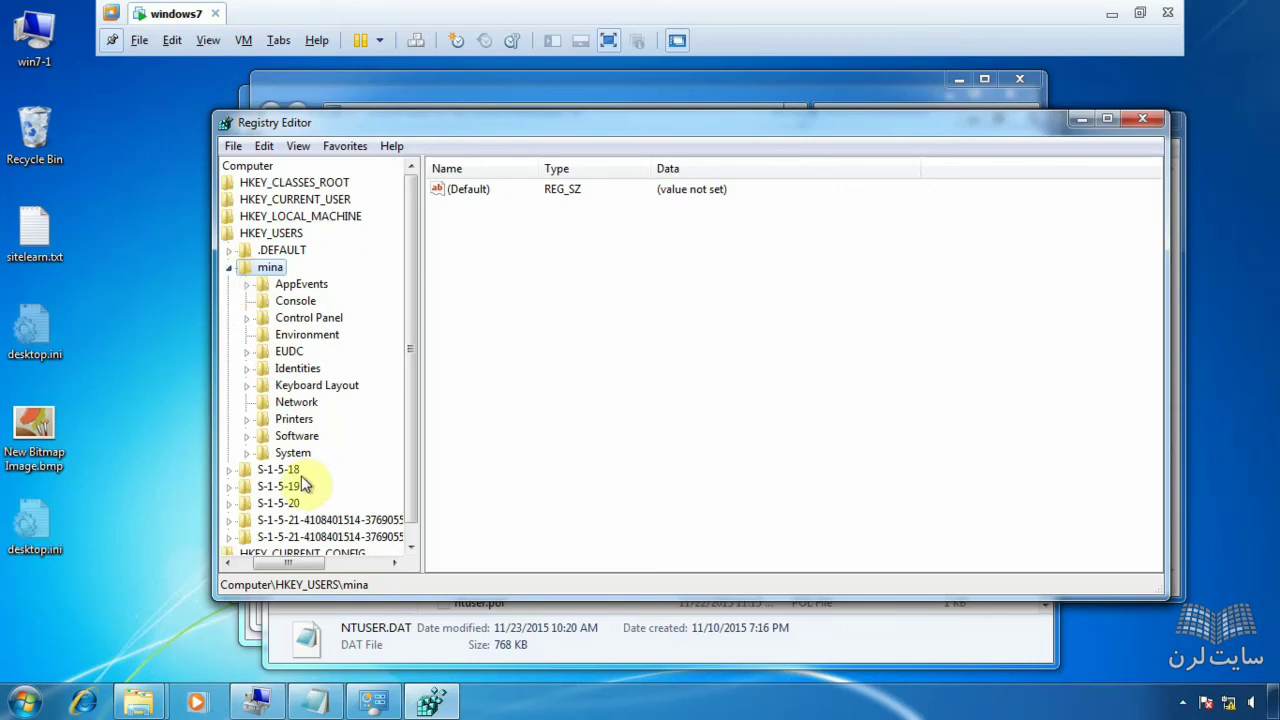
pyautogui.click(246, 318)
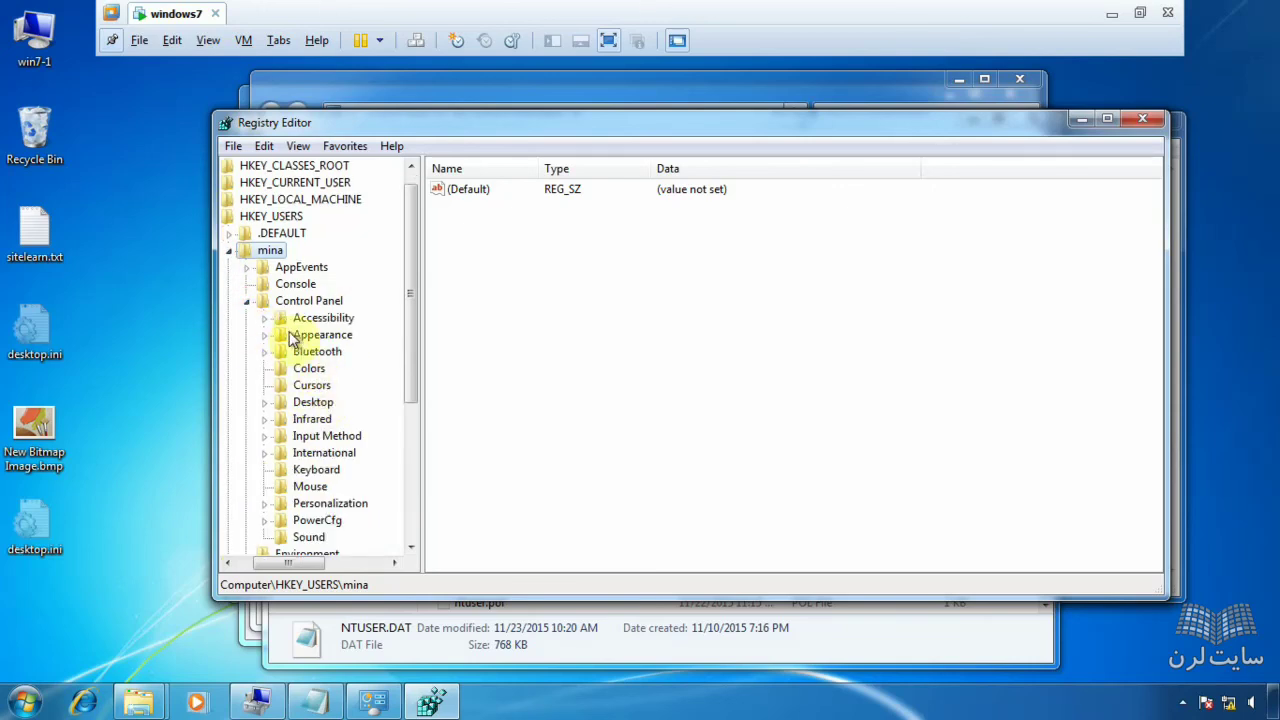
pyautogui.click(304, 403)
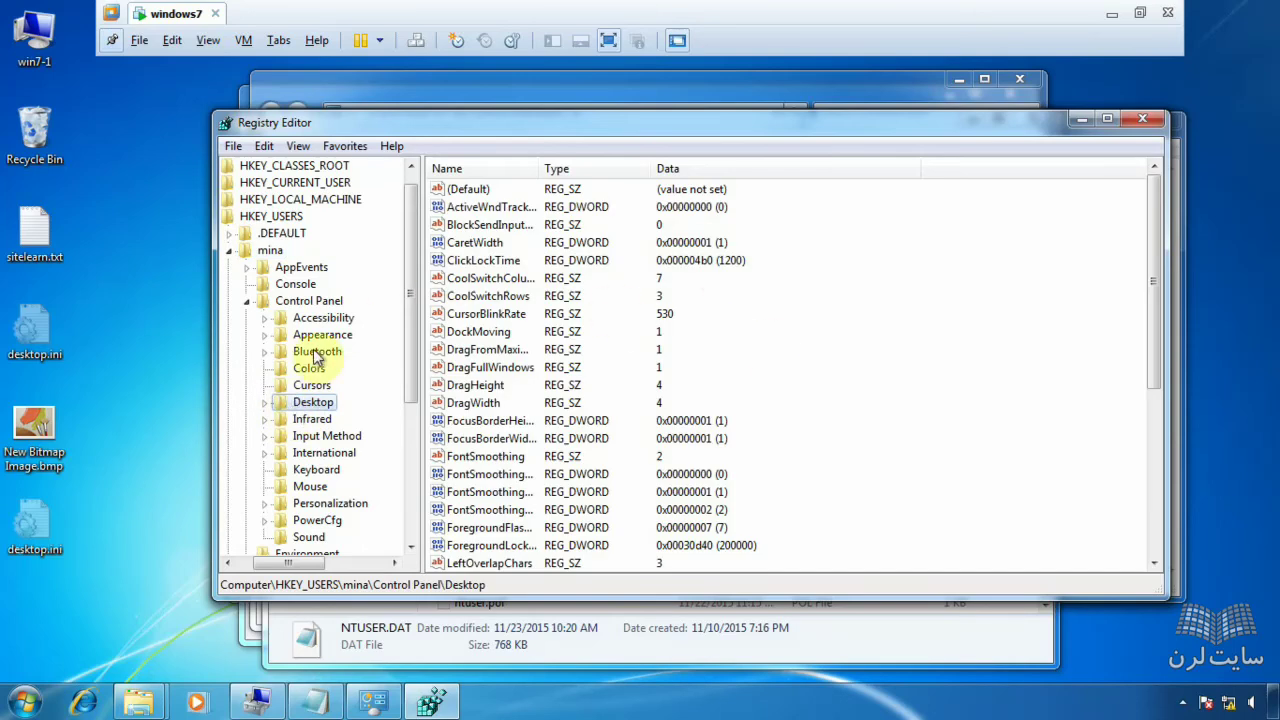
pyautogui.click(272, 404)
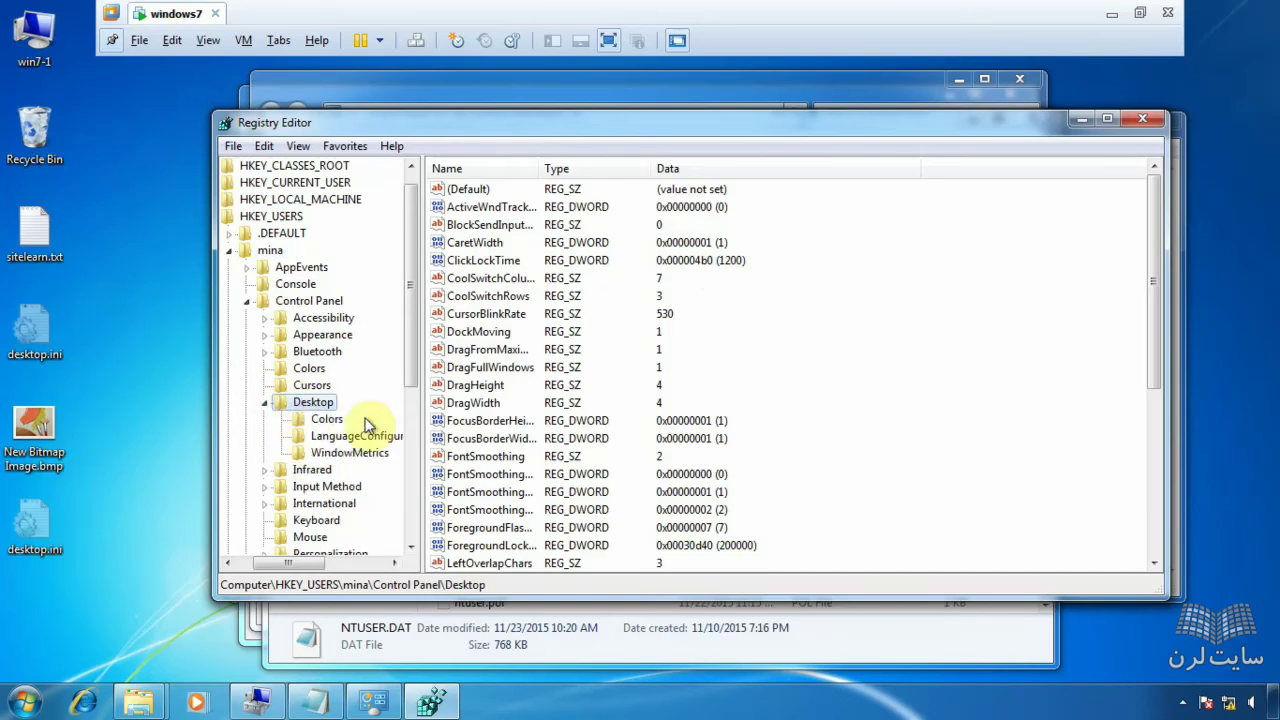
pyautogui.click(308, 428)
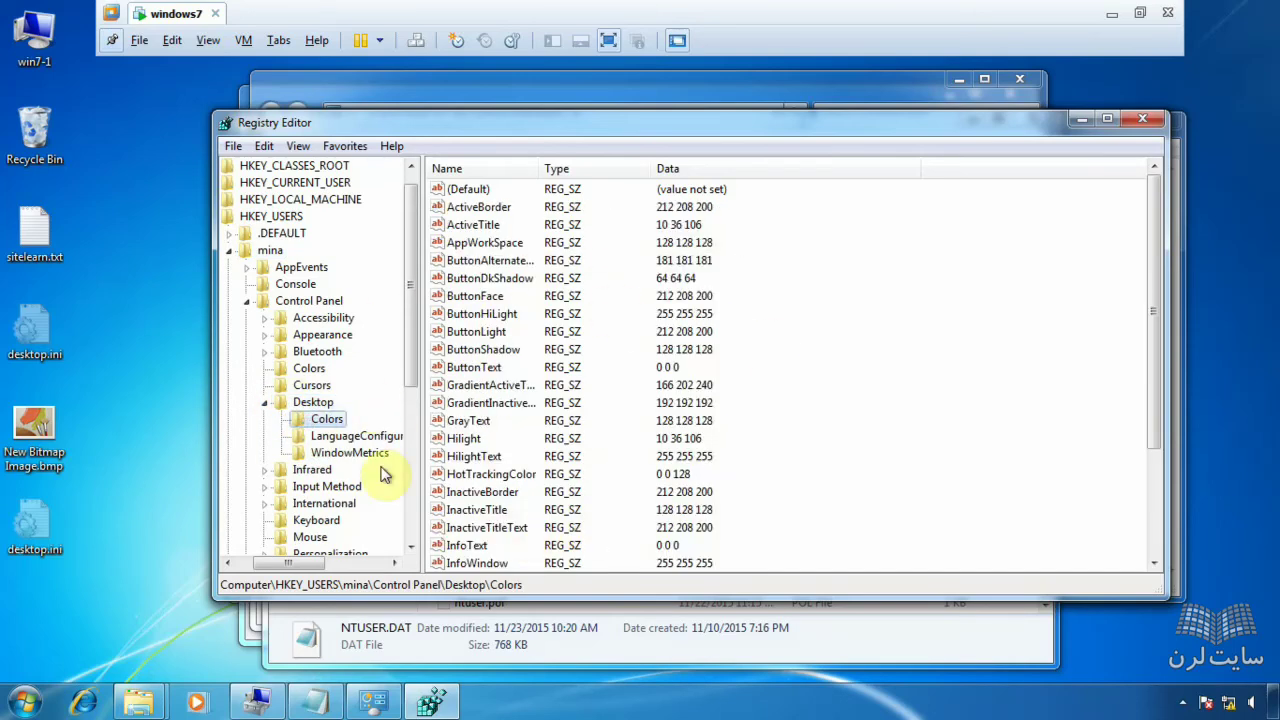
pyautogui.scroll(-1, 390, 462)
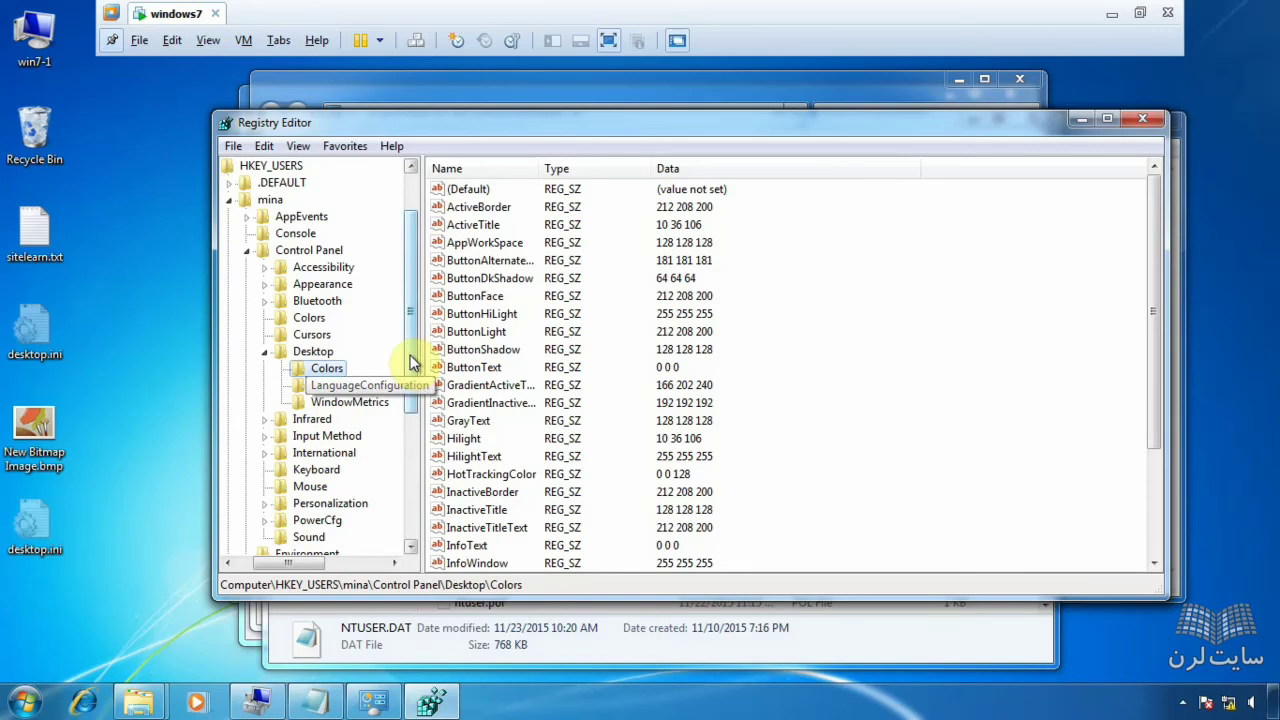
pyautogui.scroll(-2, 408, 414)
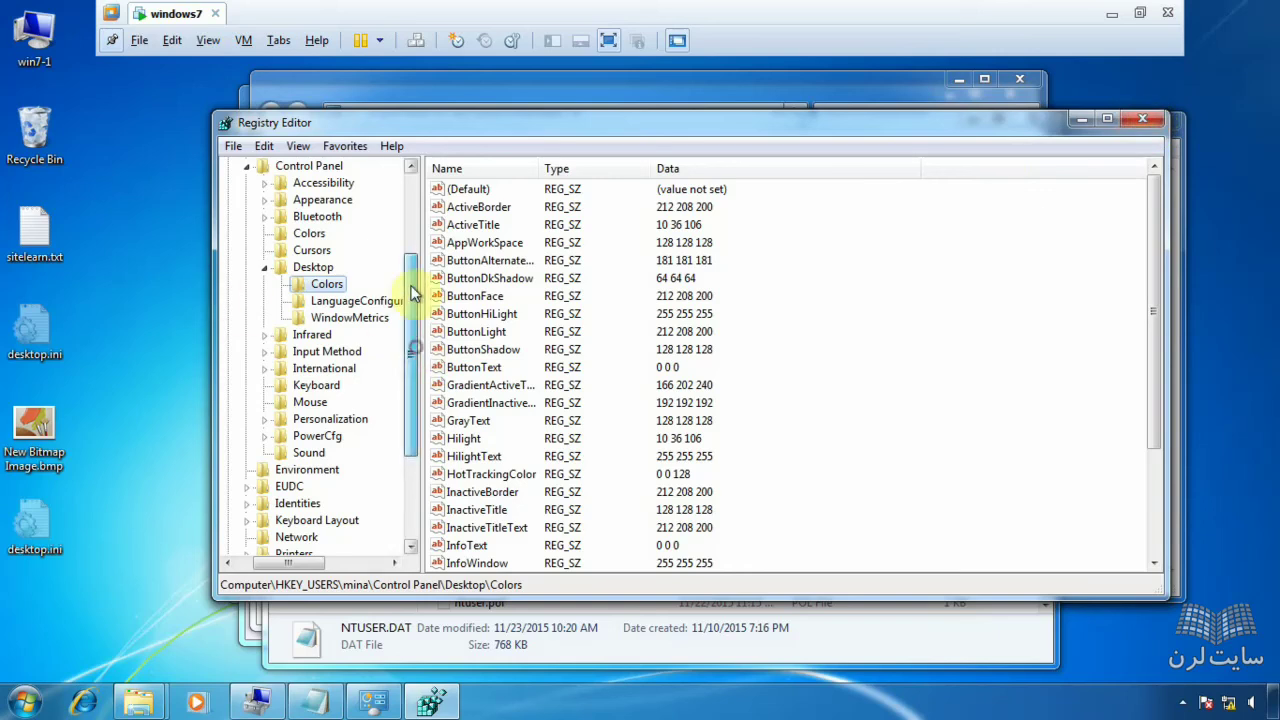
pyautogui.scroll(3, 414, 286)
# - Collapse the mina key tree and choose File > Unload Hive
pyautogui.click(248, 318)
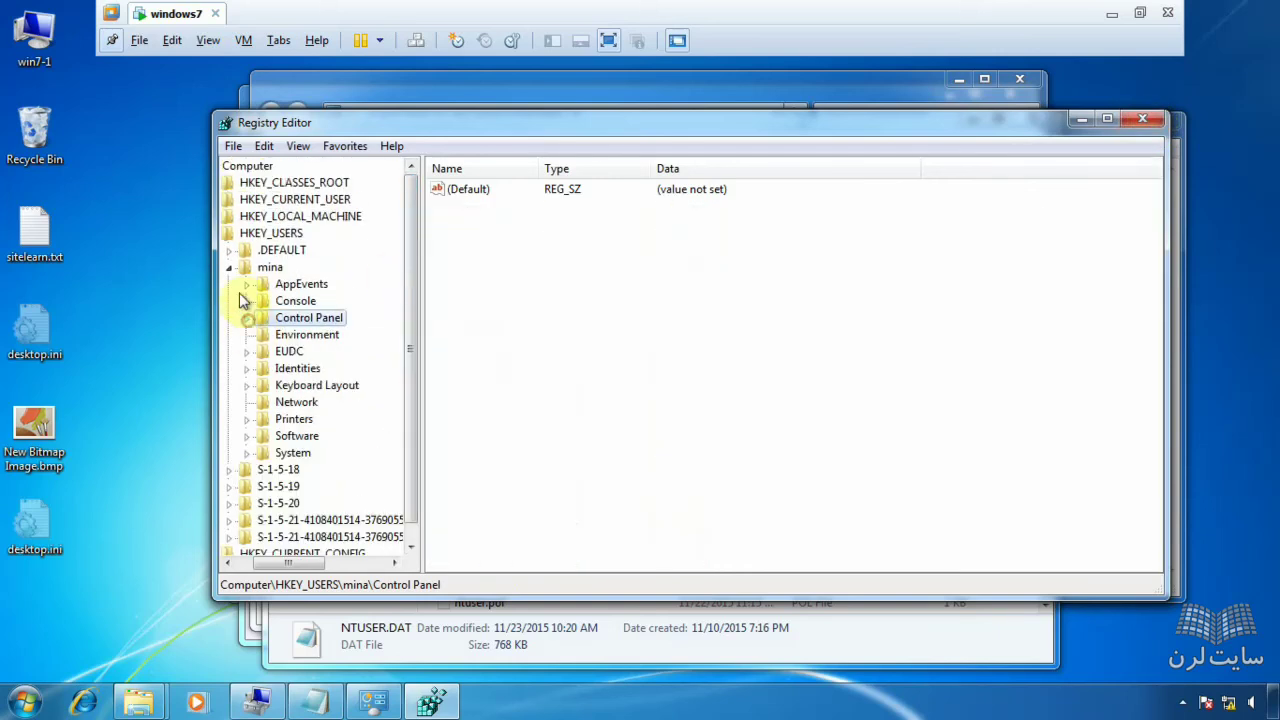
pyautogui.click(230, 267)
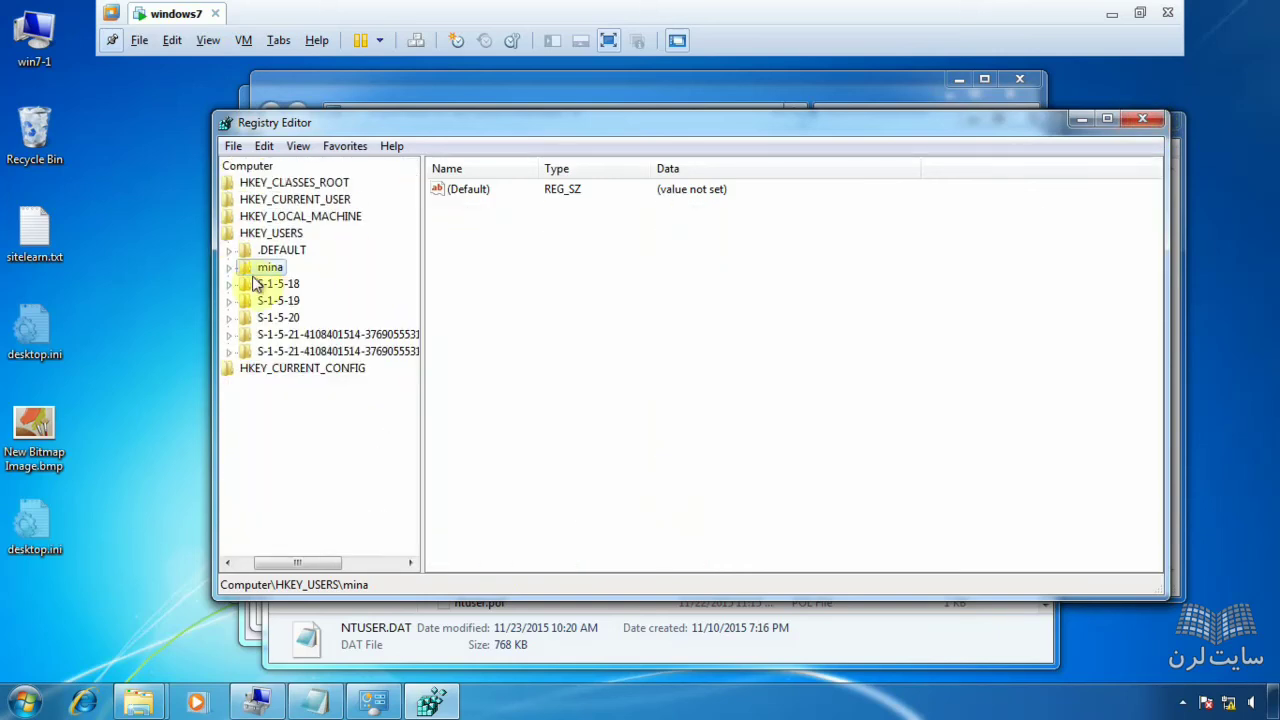
pyautogui.click(240, 148)
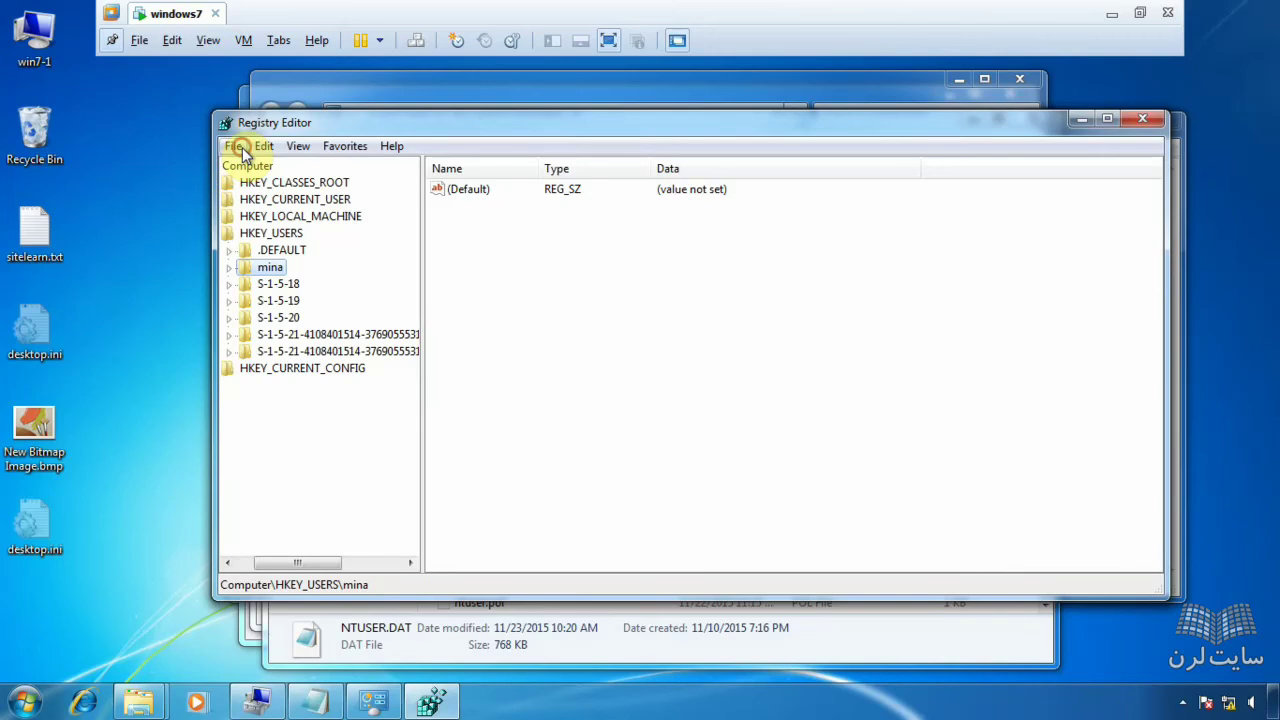
pyautogui.click(716, 282)
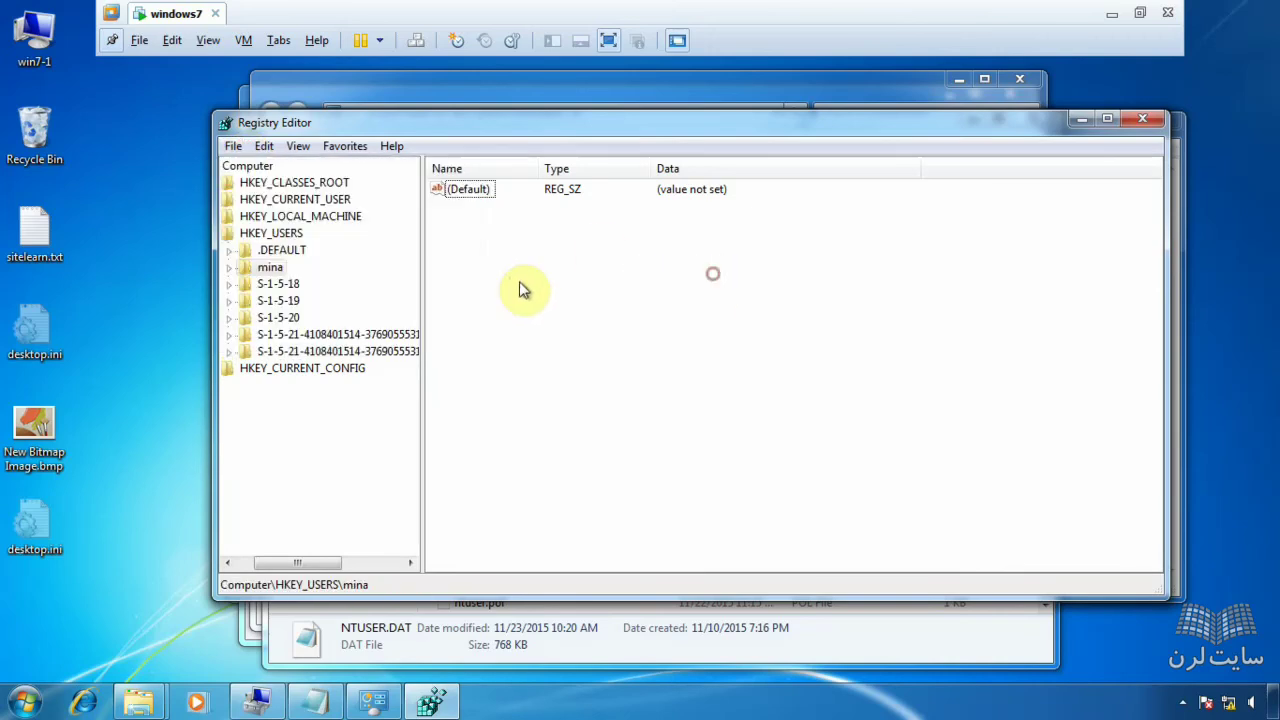
pyautogui.click(232, 147)
pyautogui.click(290, 237)
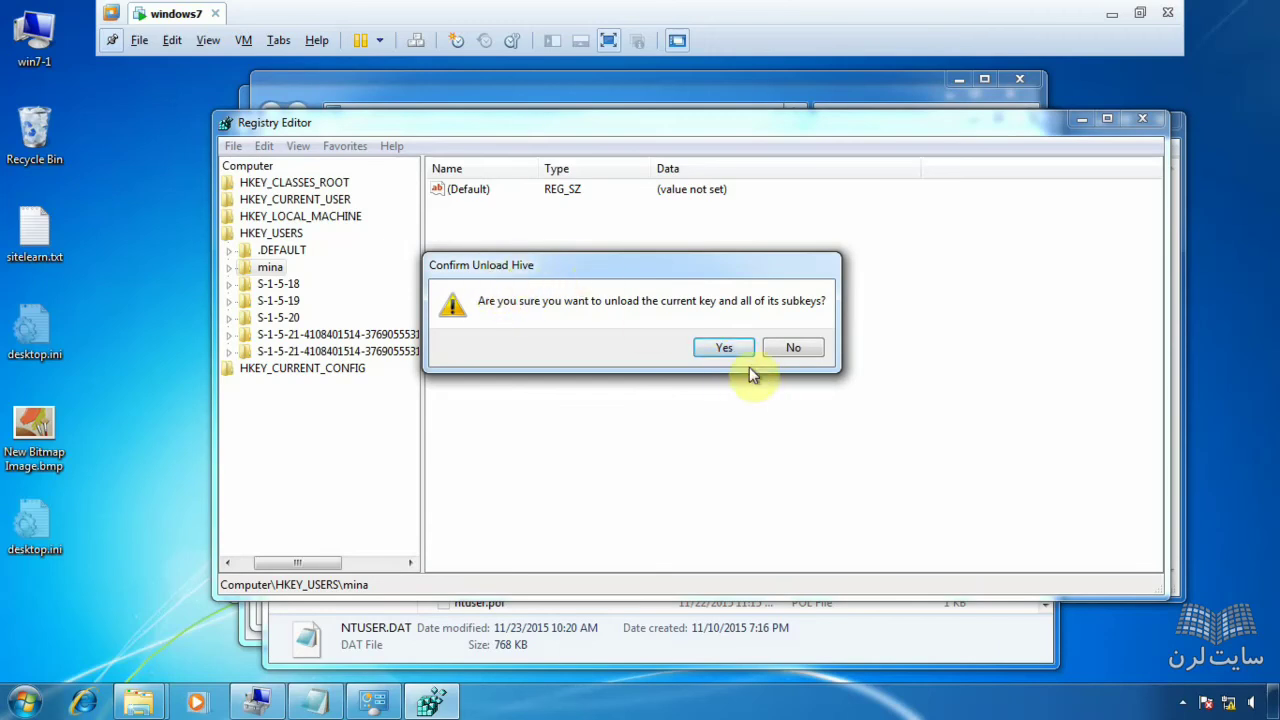
# - Confirm unloading the mina hive and close Registry Editor
pyautogui.click(728, 347)
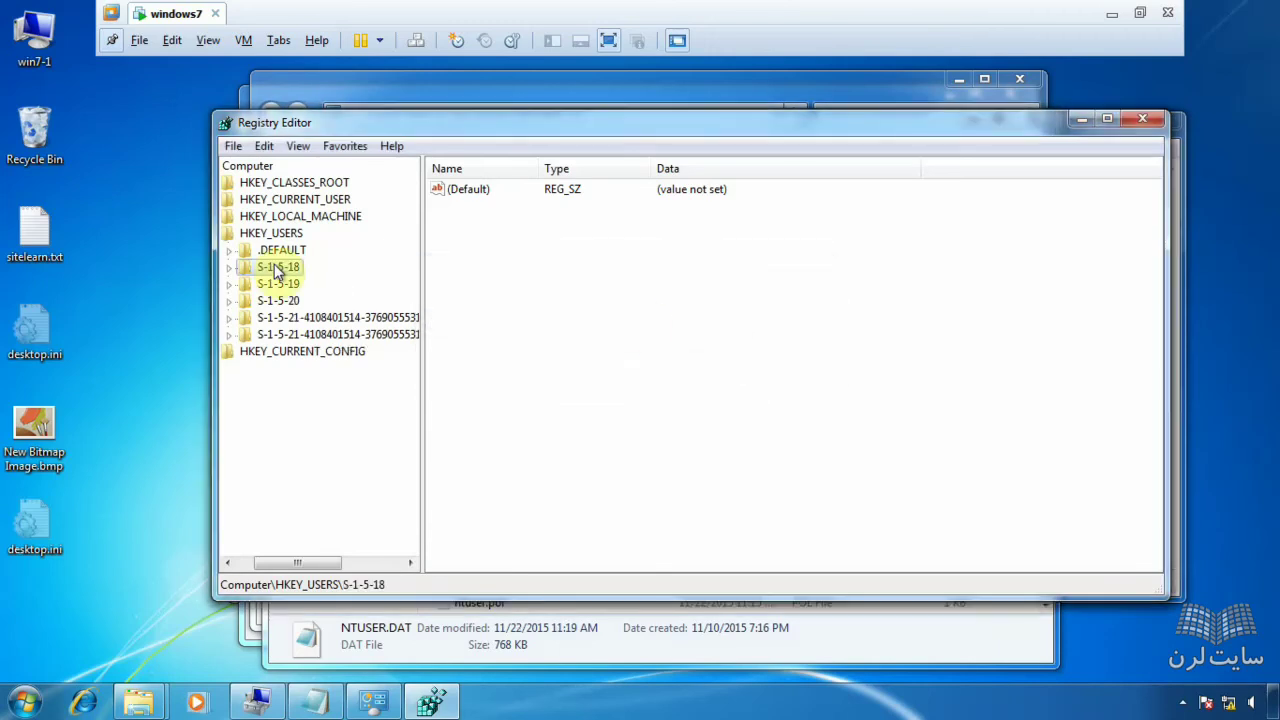
pyautogui.click(1155, 116)
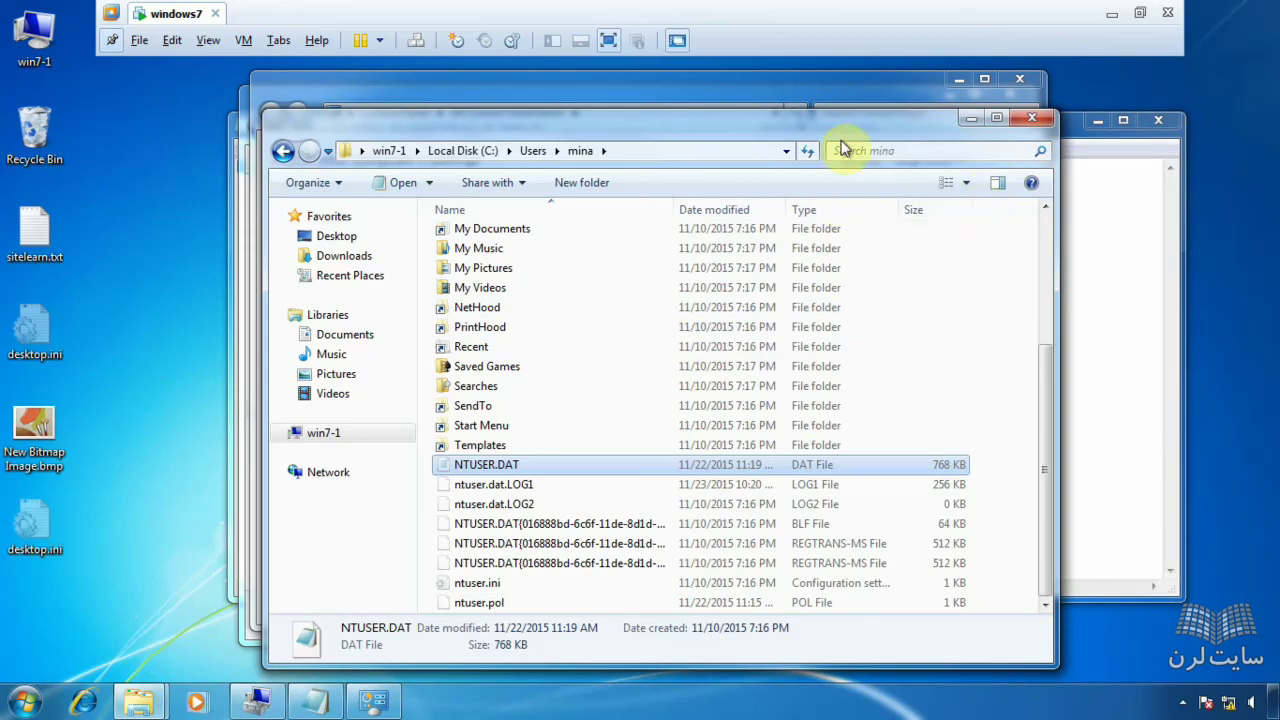
# - Minimize mina's profile window and bring the Users folder window to front
pyautogui.moveTo(831, 134); pyautogui.dragTo(720, 138)
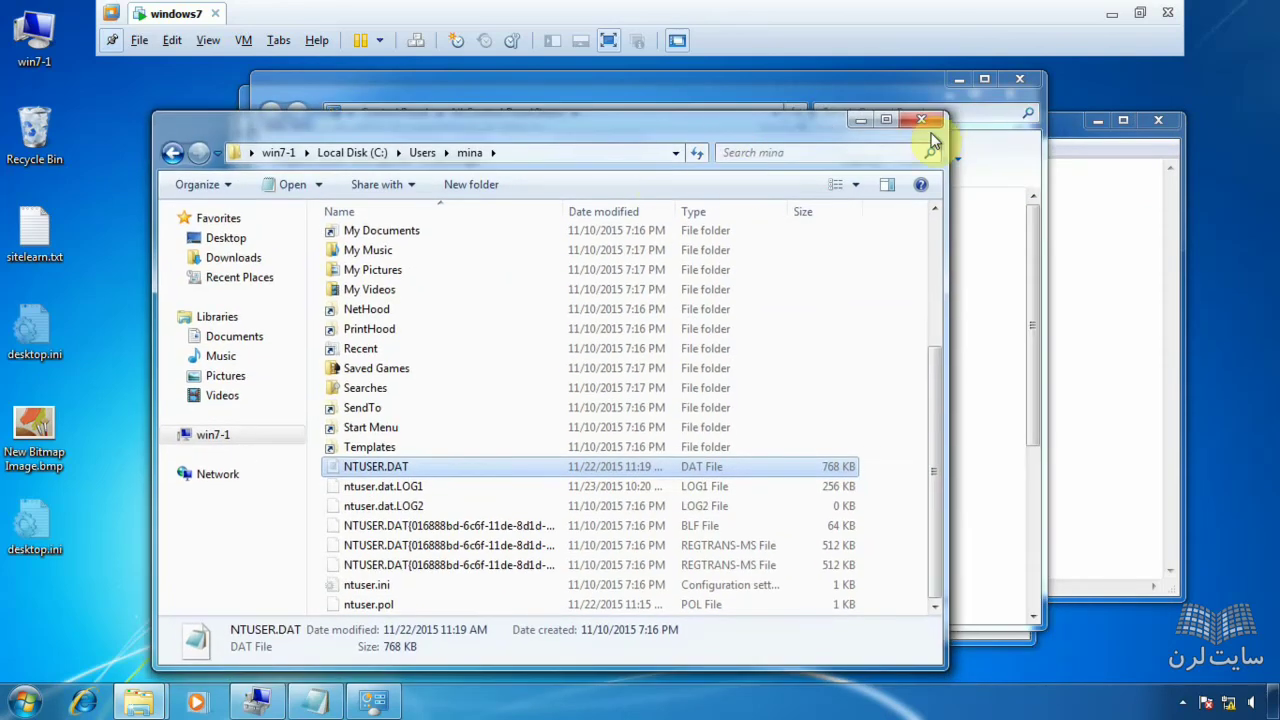
pyautogui.click(861, 121)
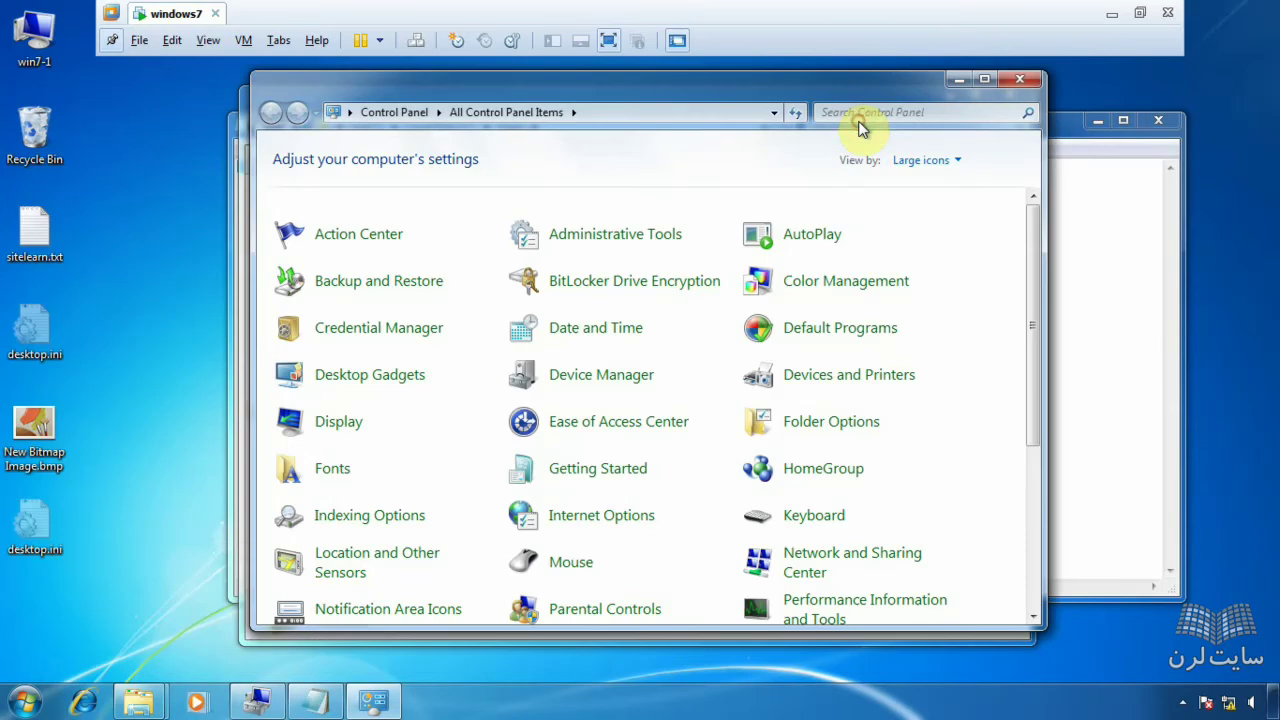
pyautogui.click(148, 706)
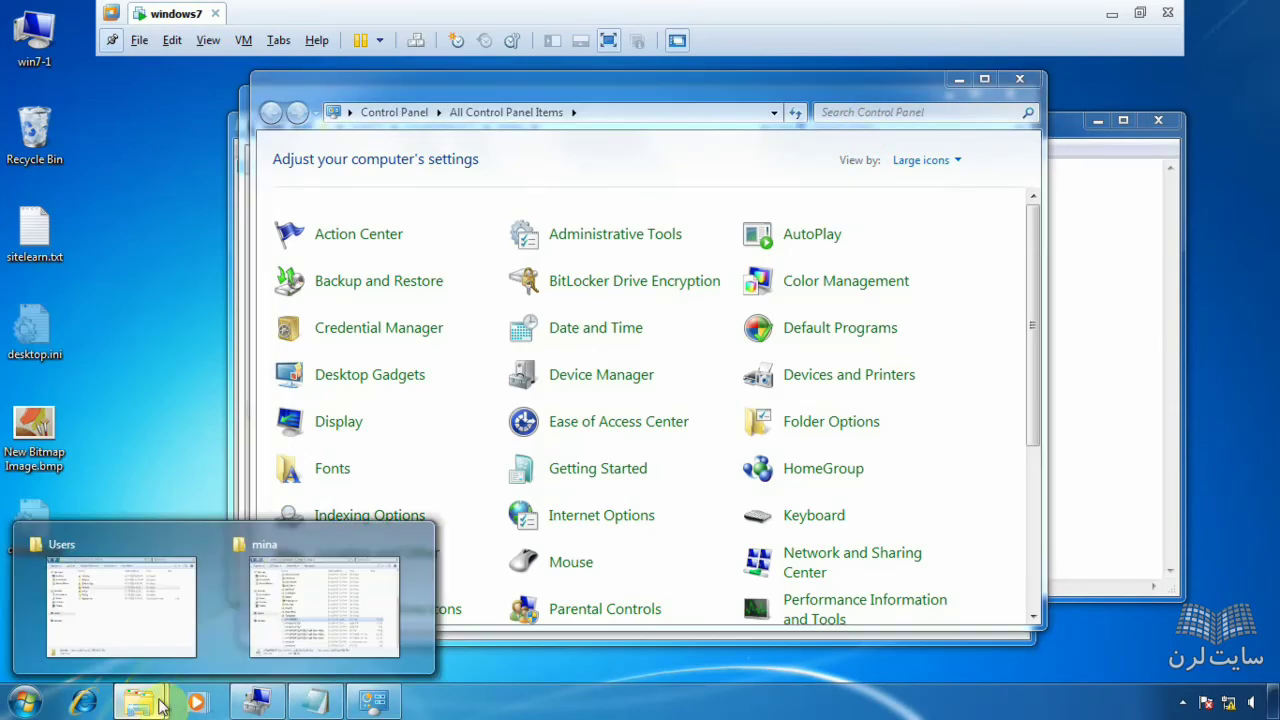
pyautogui.click(145, 630)
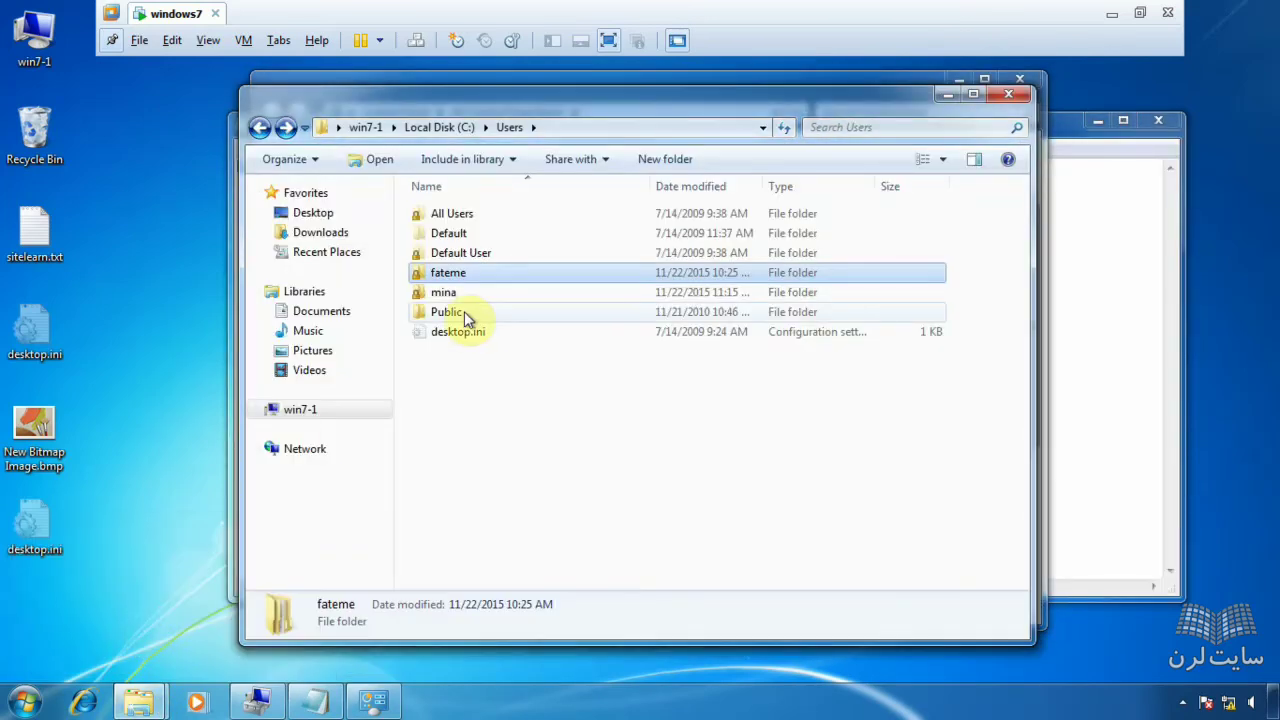
# - Select the Default profile folder in the Users window
pyautogui.moveTo(465, 316)
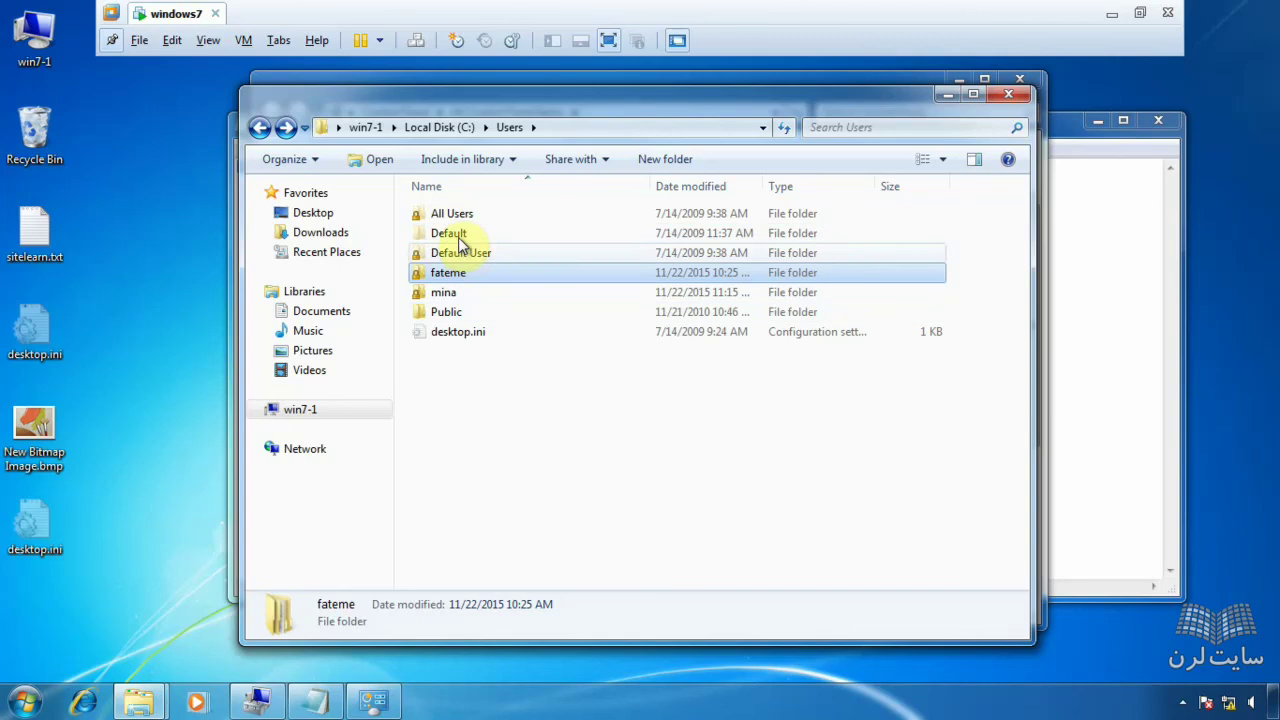
pyautogui.click(459, 239)
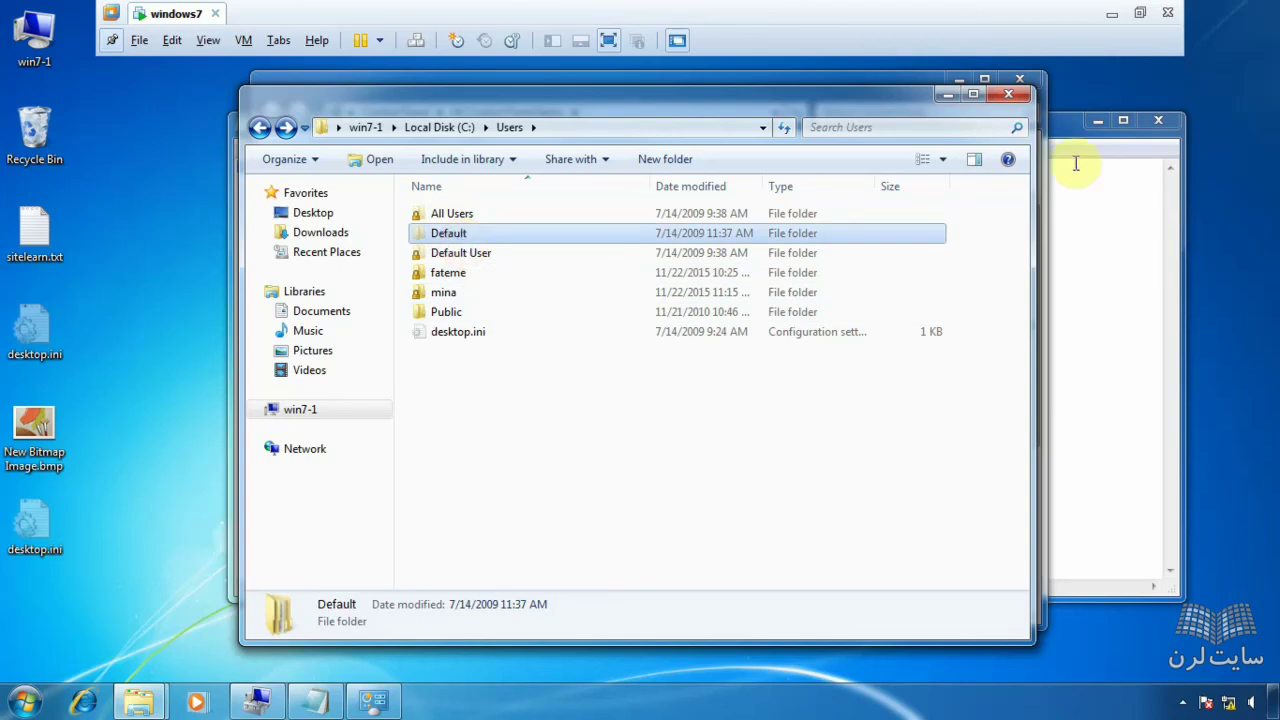
pyautogui.moveTo(826, 101); pyautogui.dragTo(752, 111)
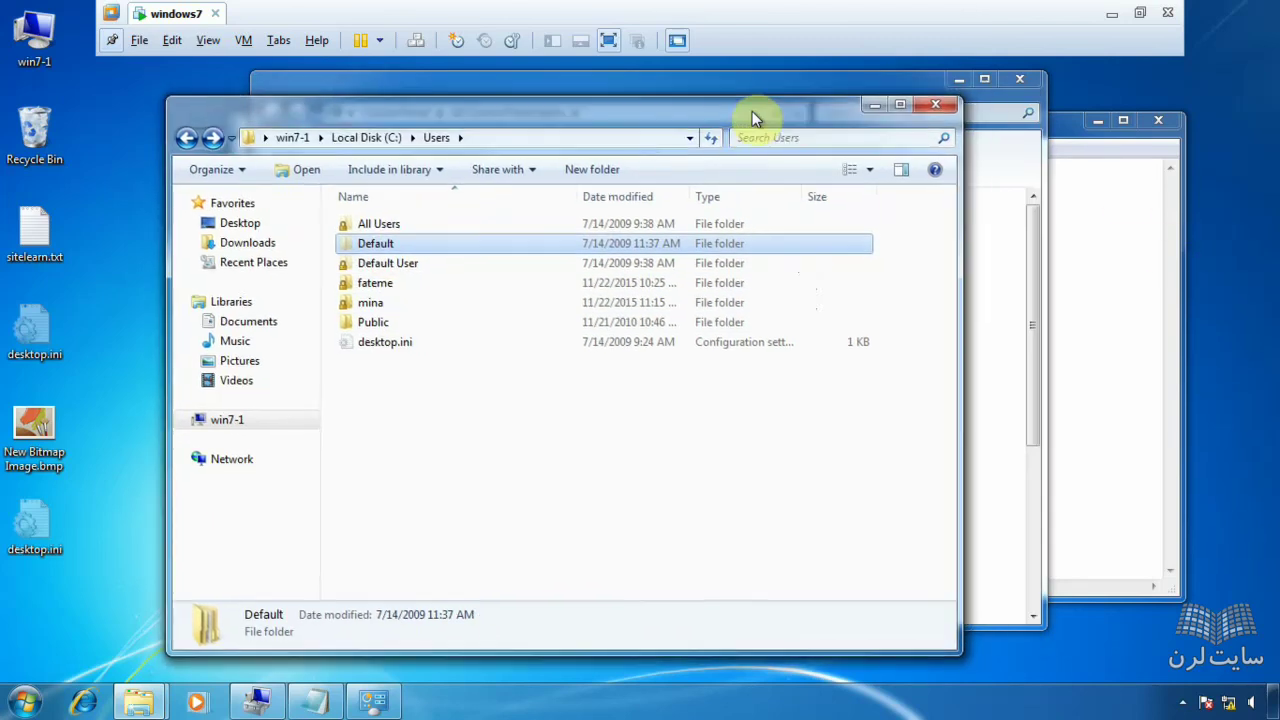
pyautogui.click(872, 105)
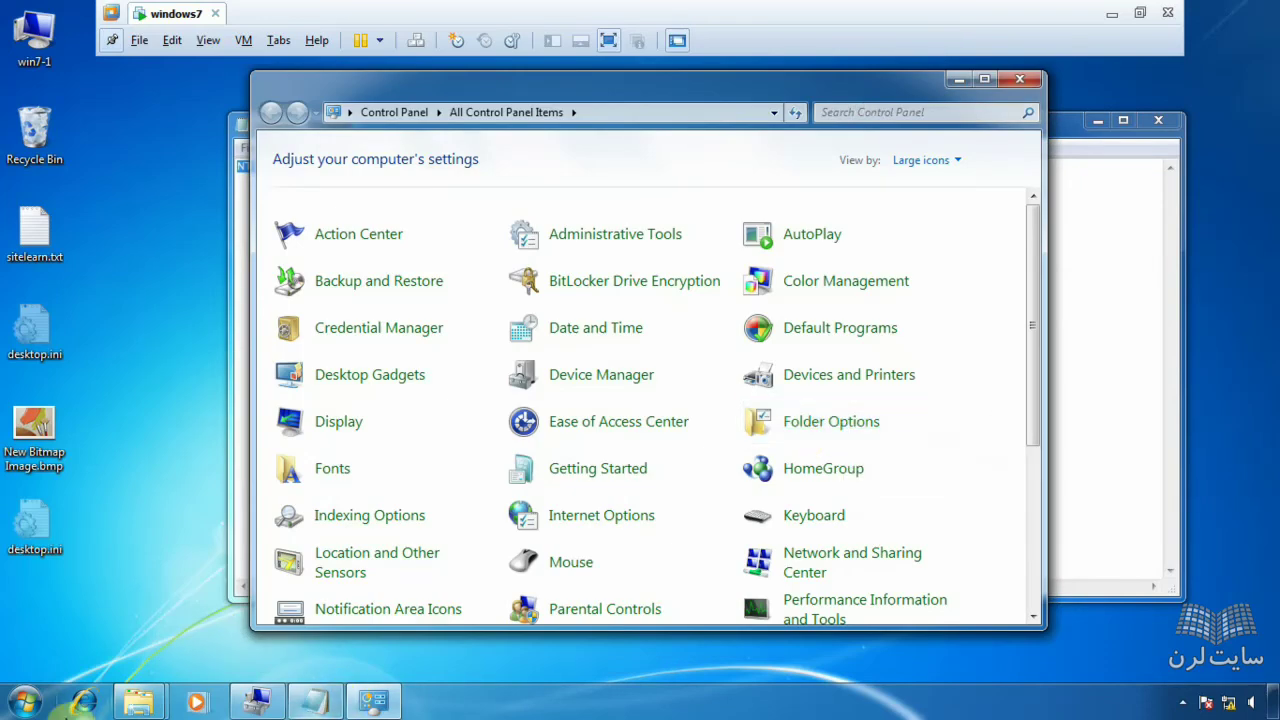
pyautogui.moveTo(138, 704)
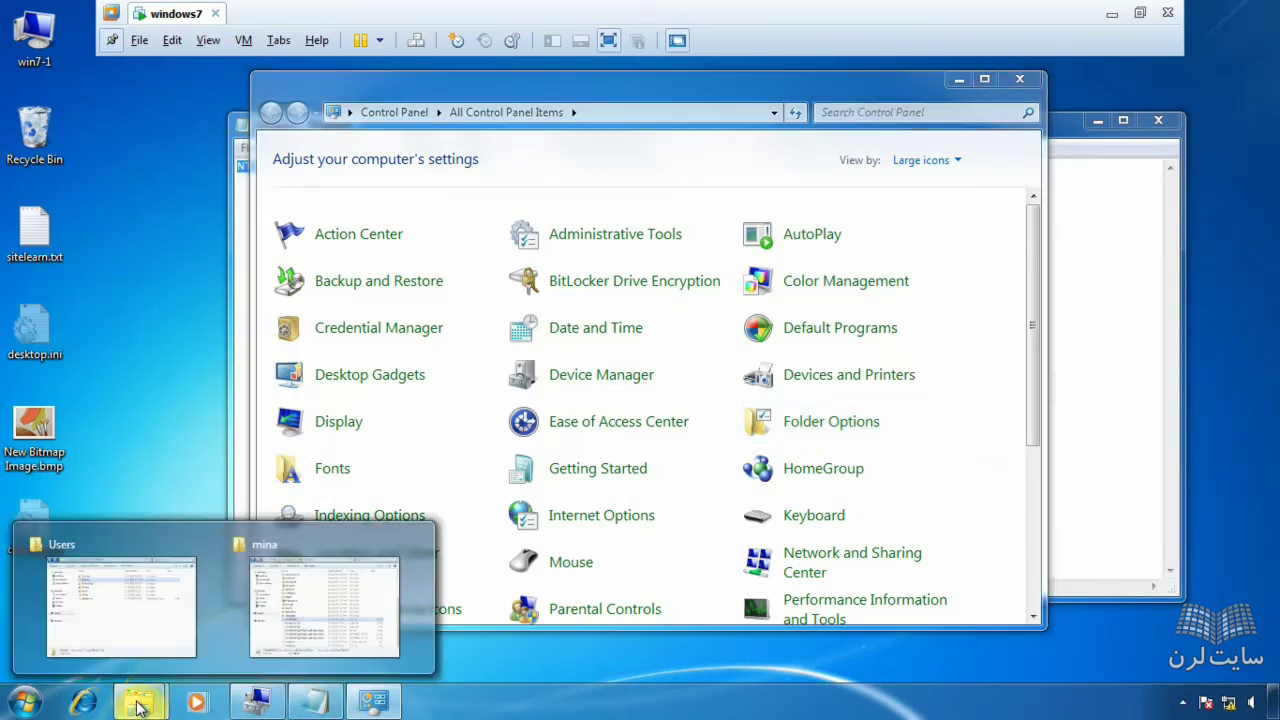
pyautogui.click(176, 634)
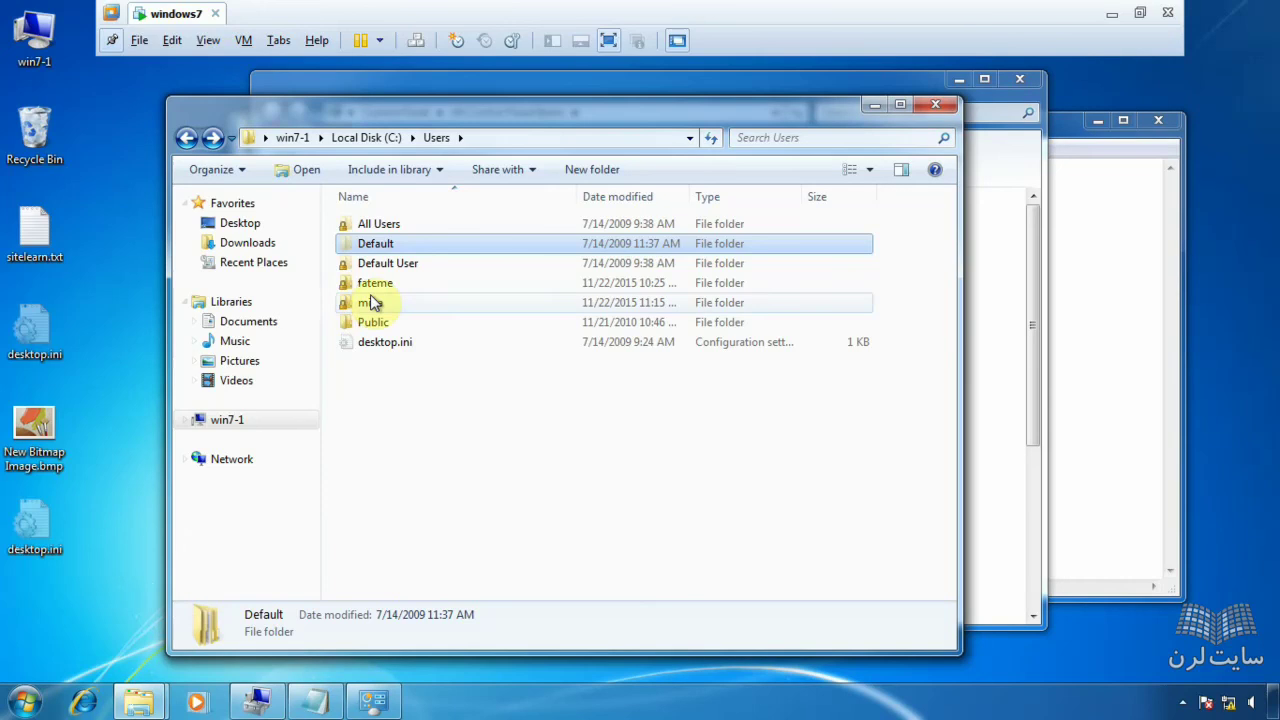
pyautogui.moveTo(368, 253)
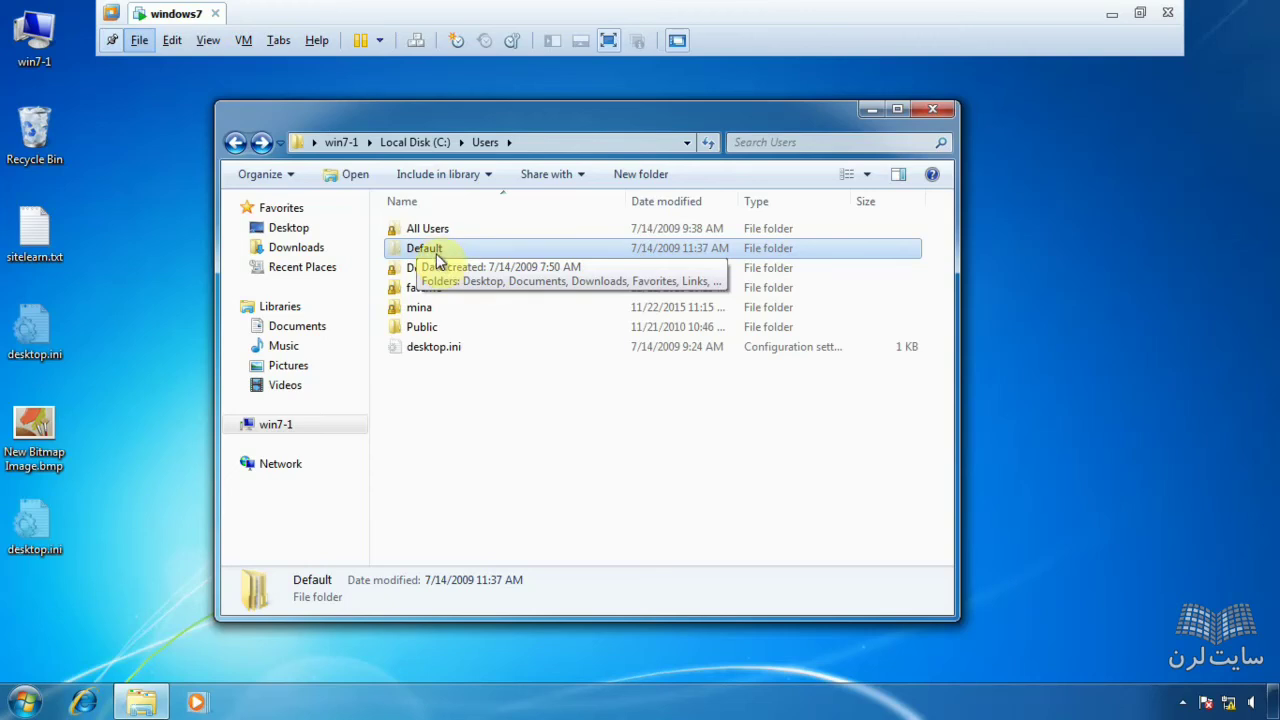
pyautogui.rightClick(437, 256)
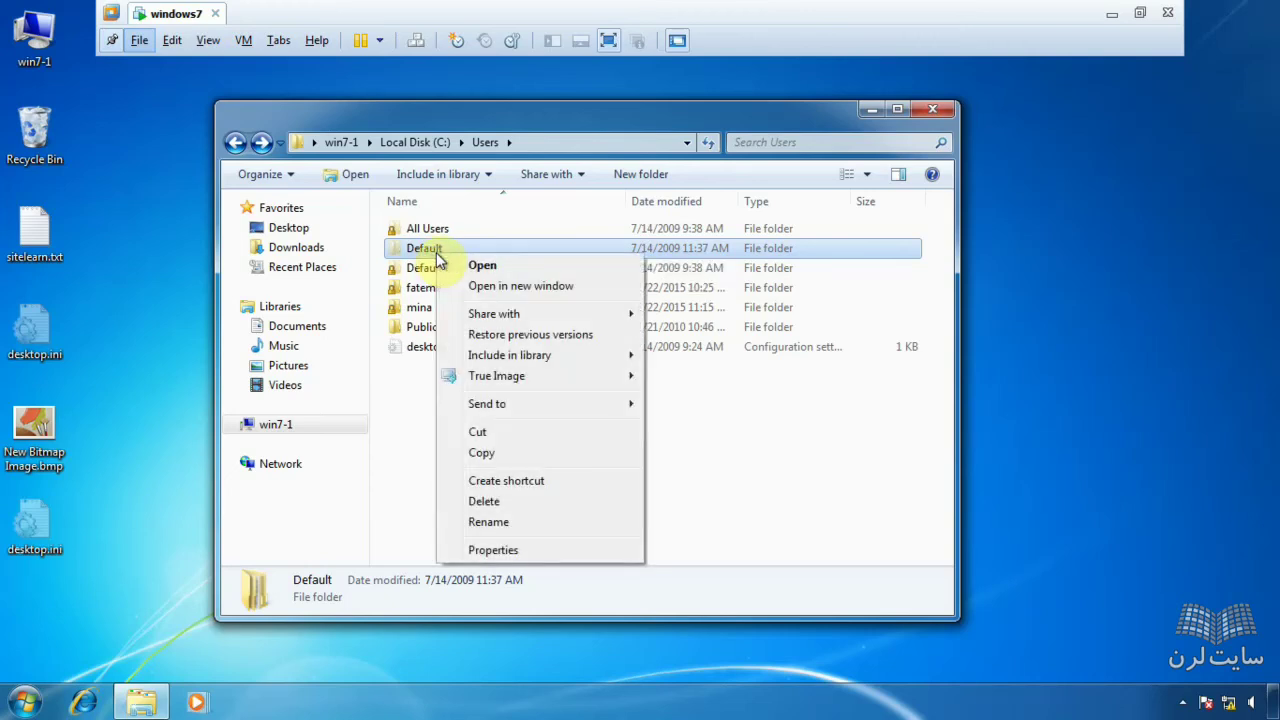
pyautogui.click(409, 258)
pyautogui.click(410, 256)
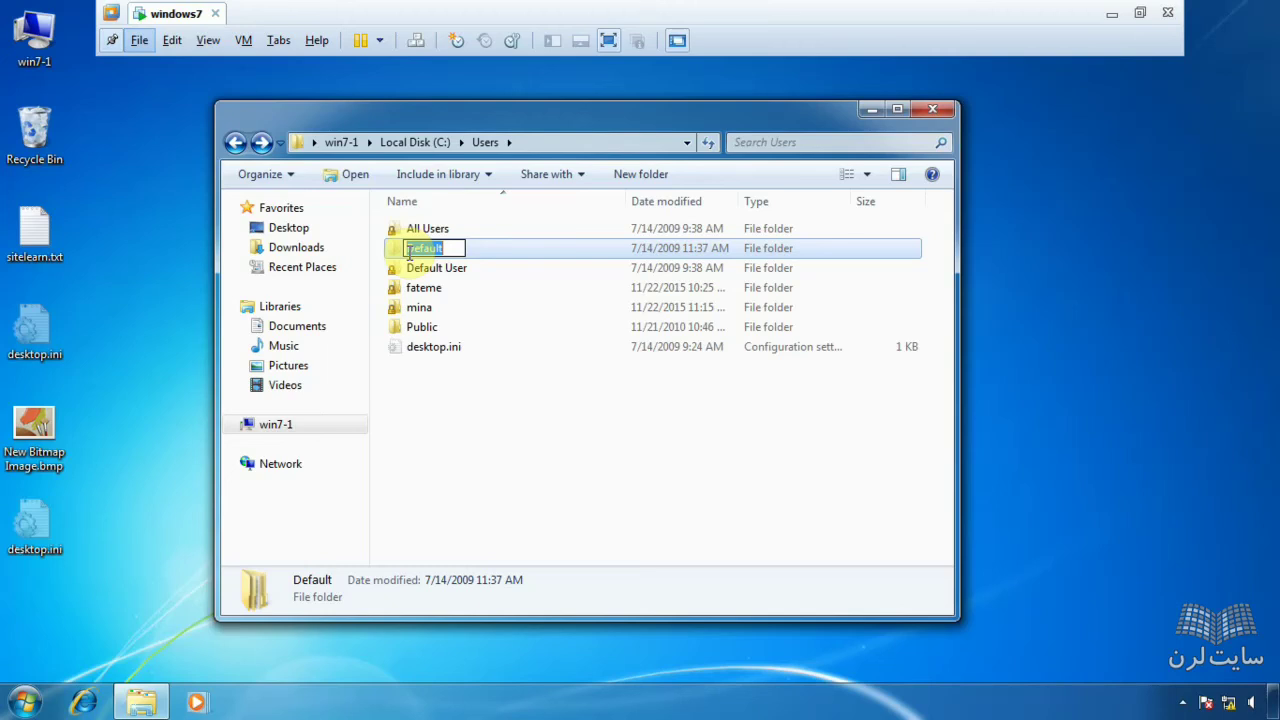
pyautogui.click(503, 258)
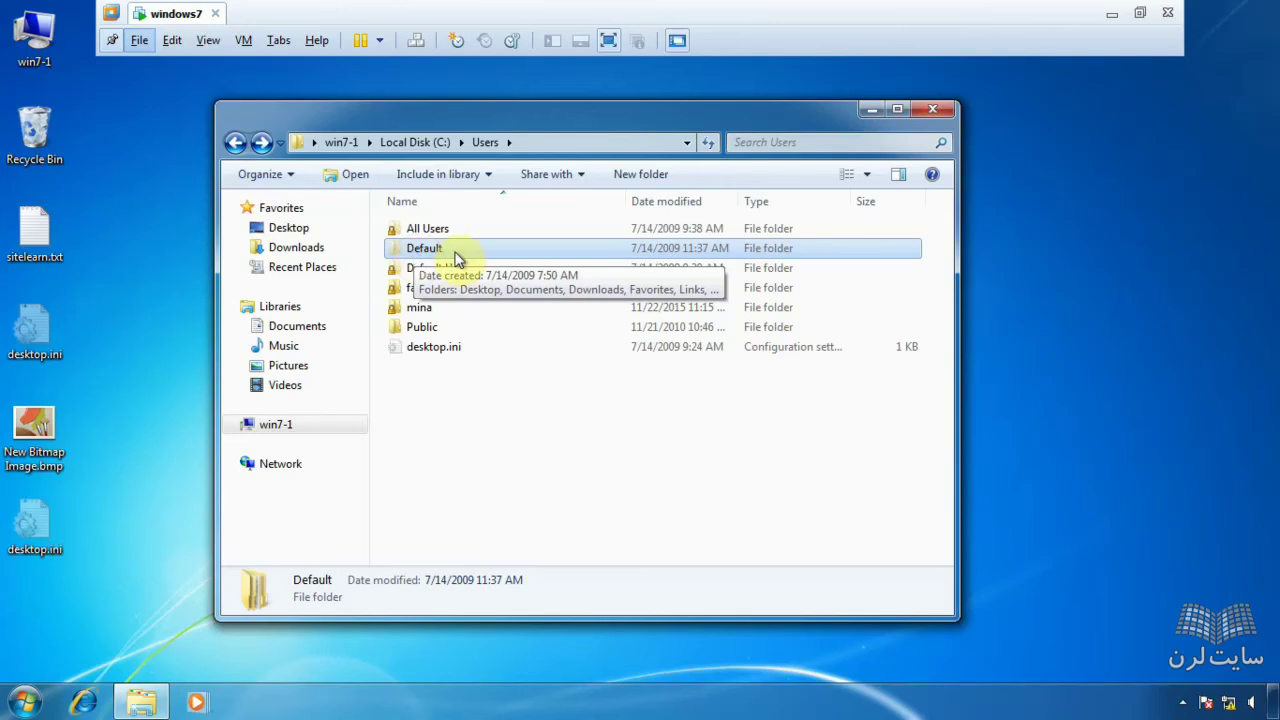
# - Create a folder named sitelearn on the Default profile's Desktop
pyautogui.doubleClick(452, 255)
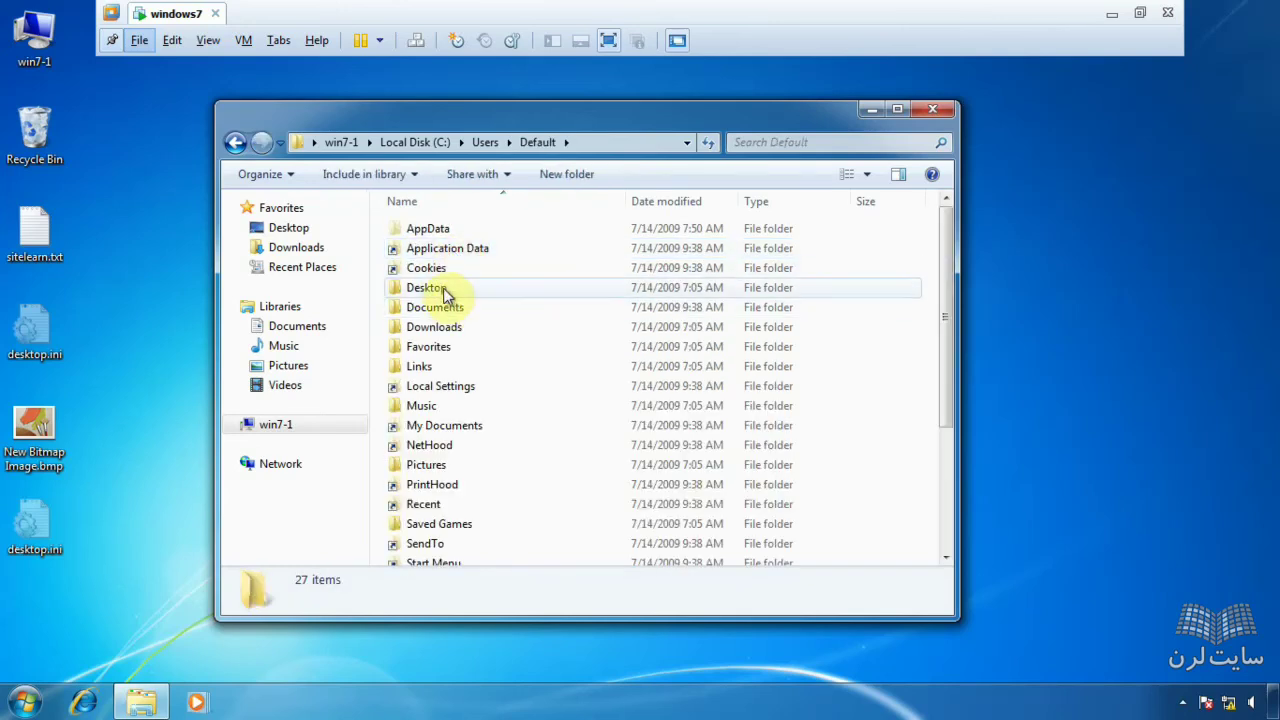
pyautogui.doubleClick(443, 287)
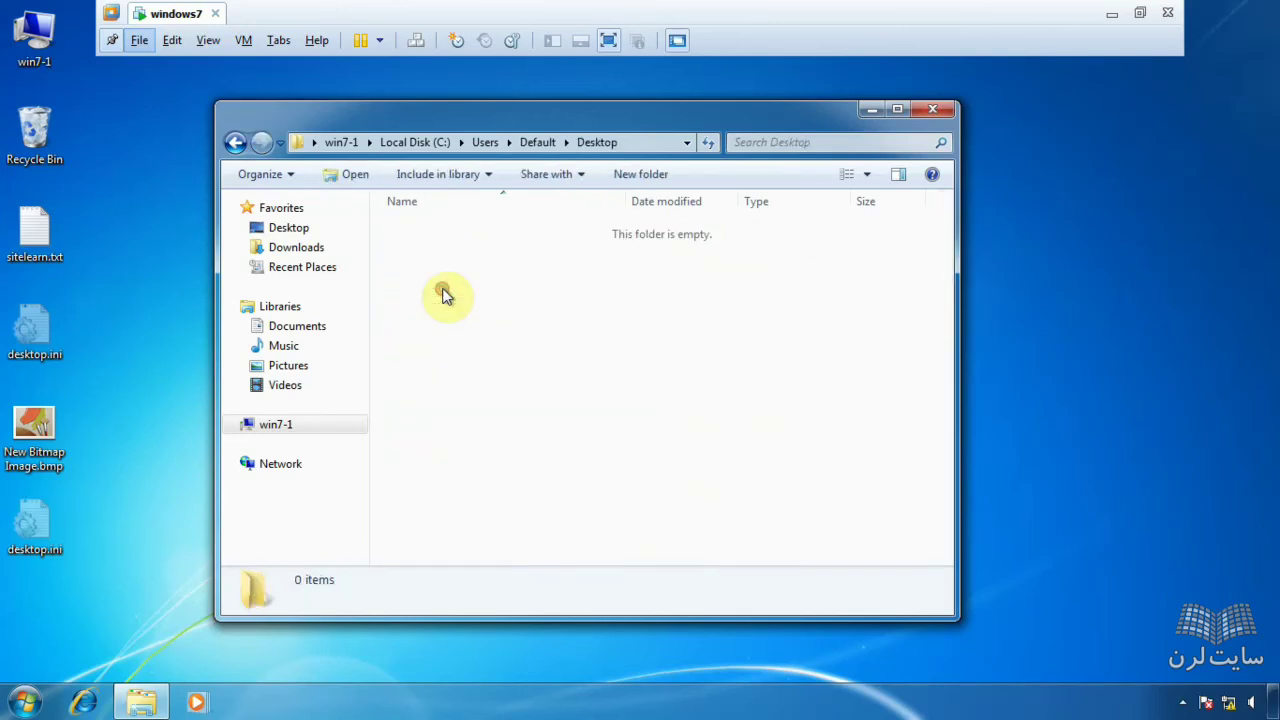
pyautogui.rightClick(491, 256)
pyautogui.moveTo(565, 462)
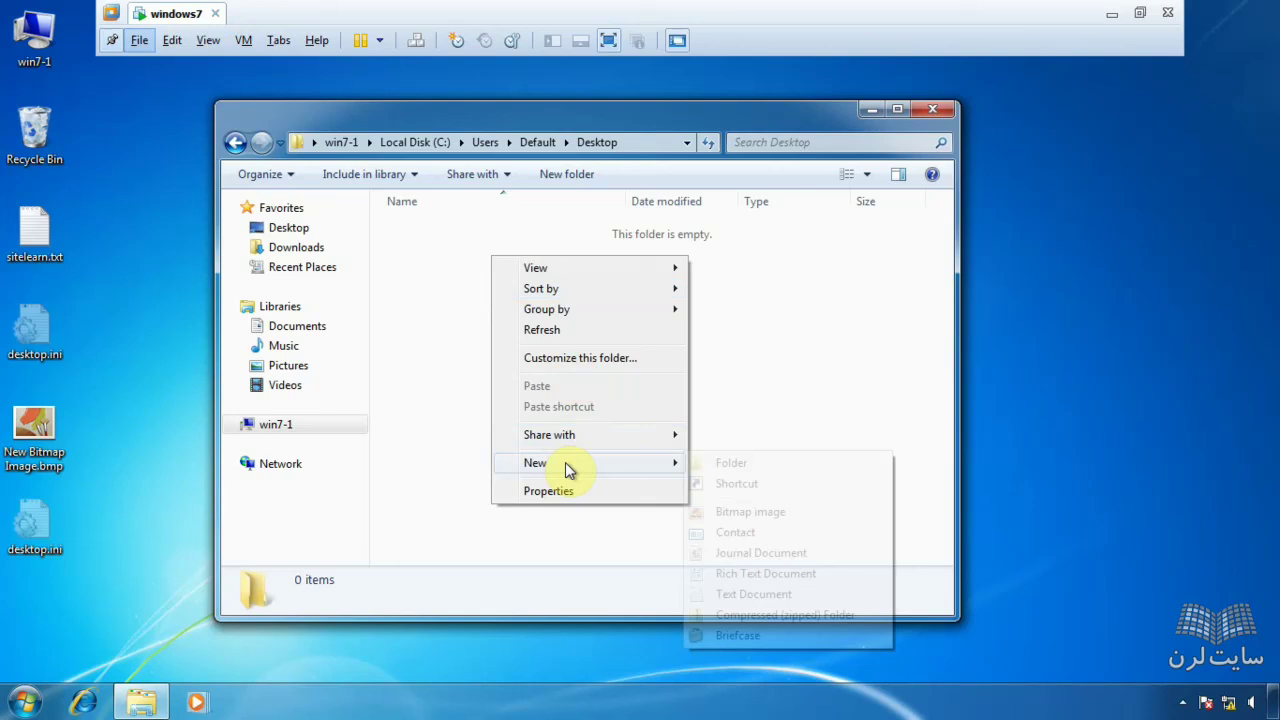
pyautogui.click(733, 463)
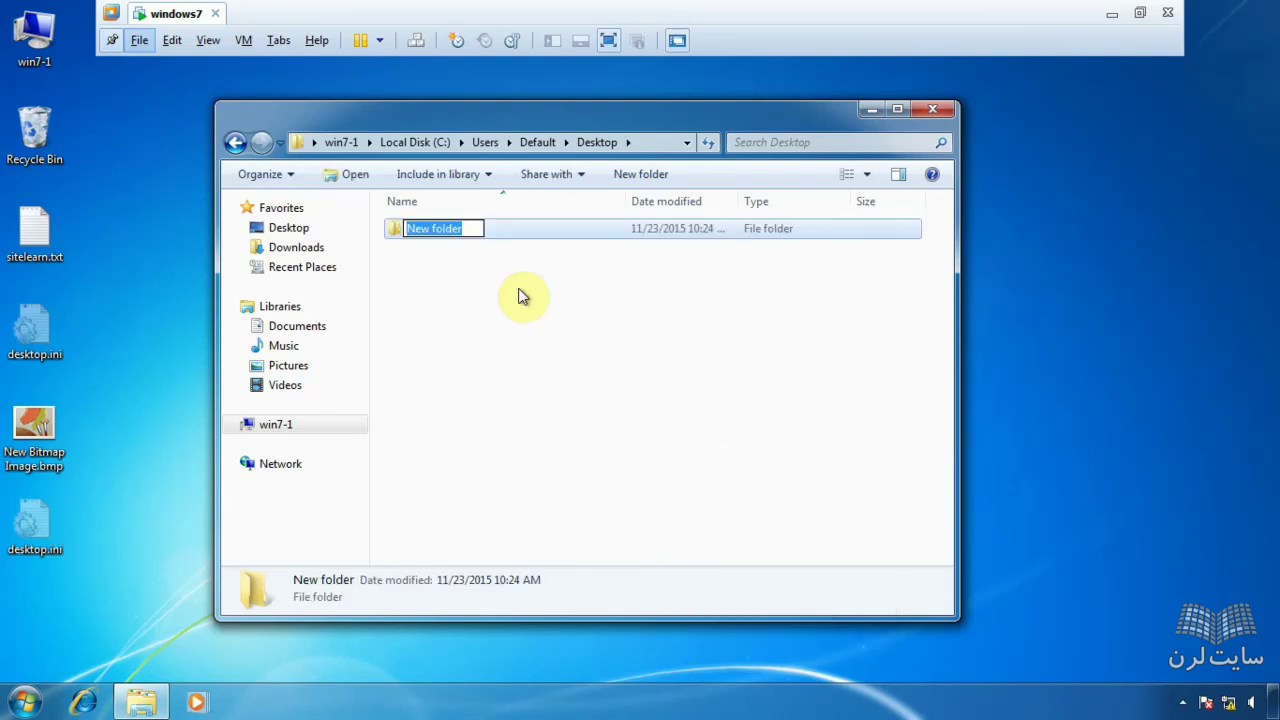
pyautogui.write('site')
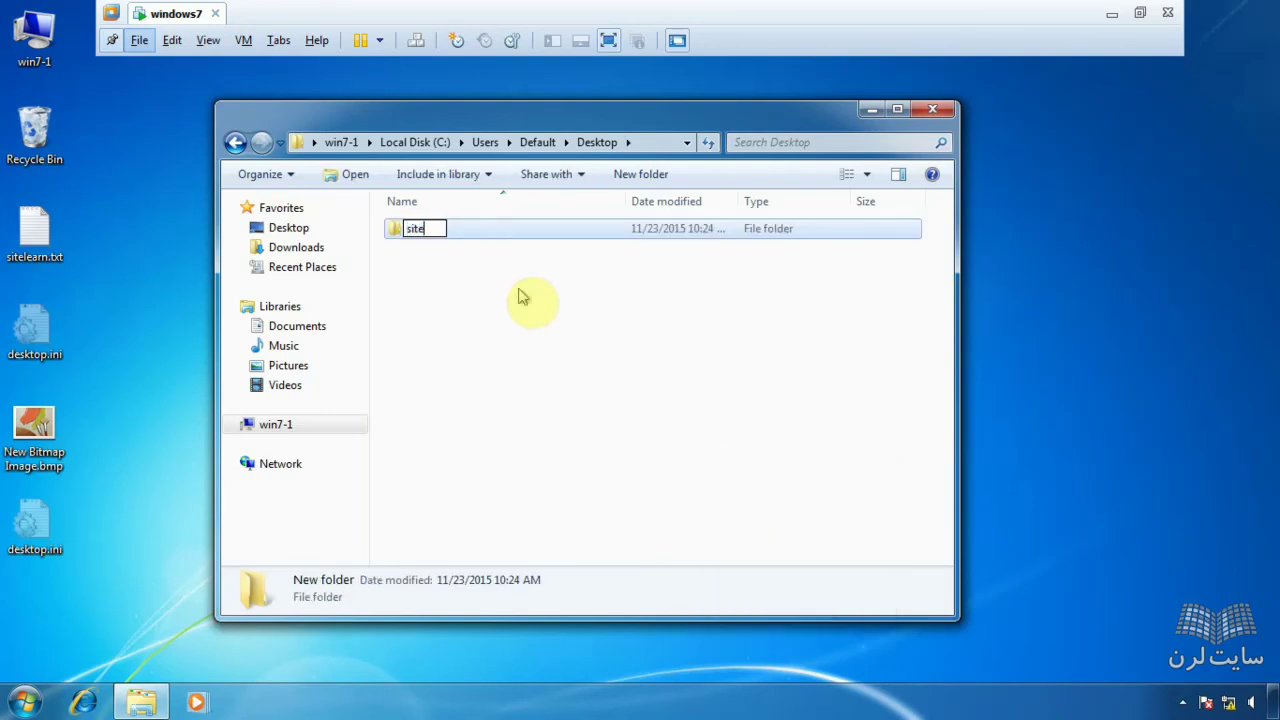
pyautogui.write('learn')
pyautogui.press('Return')
pyautogui.press('Return')
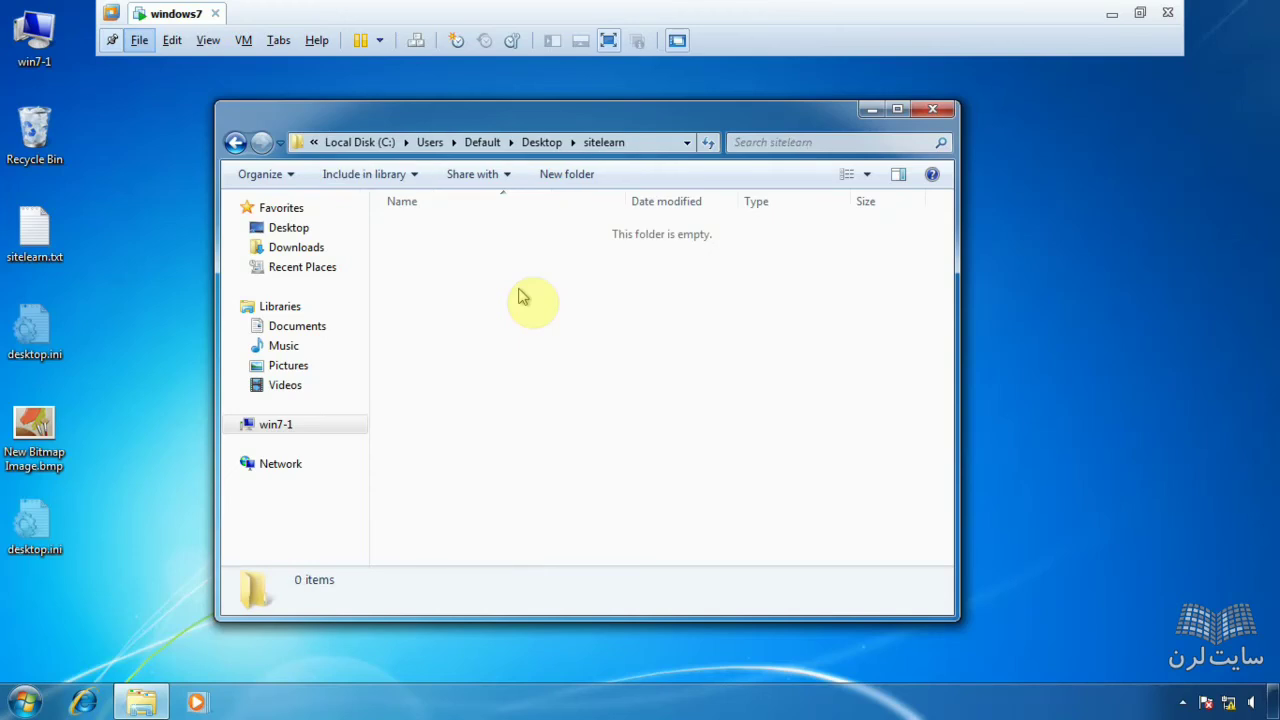
# - Create a text document named test.txt inside sitelearn
pyautogui.rightClick(519, 291)
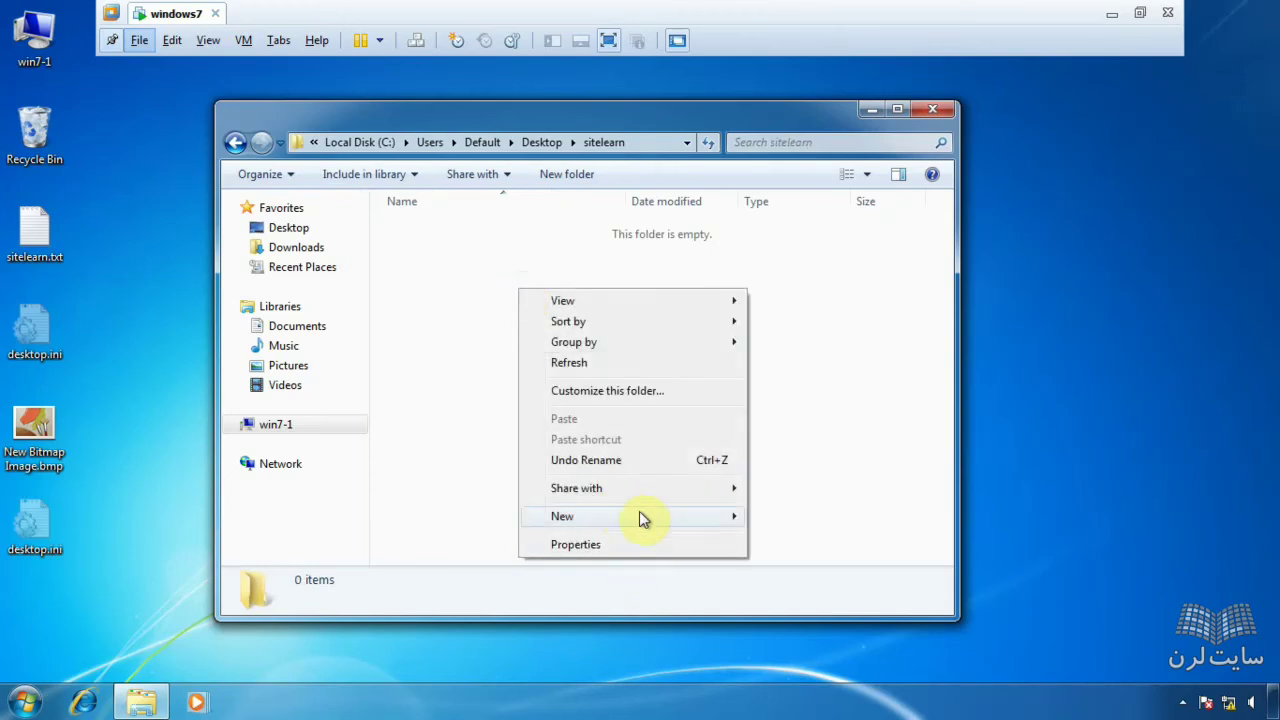
pyautogui.moveTo(640, 514)
pyautogui.click(779, 645)
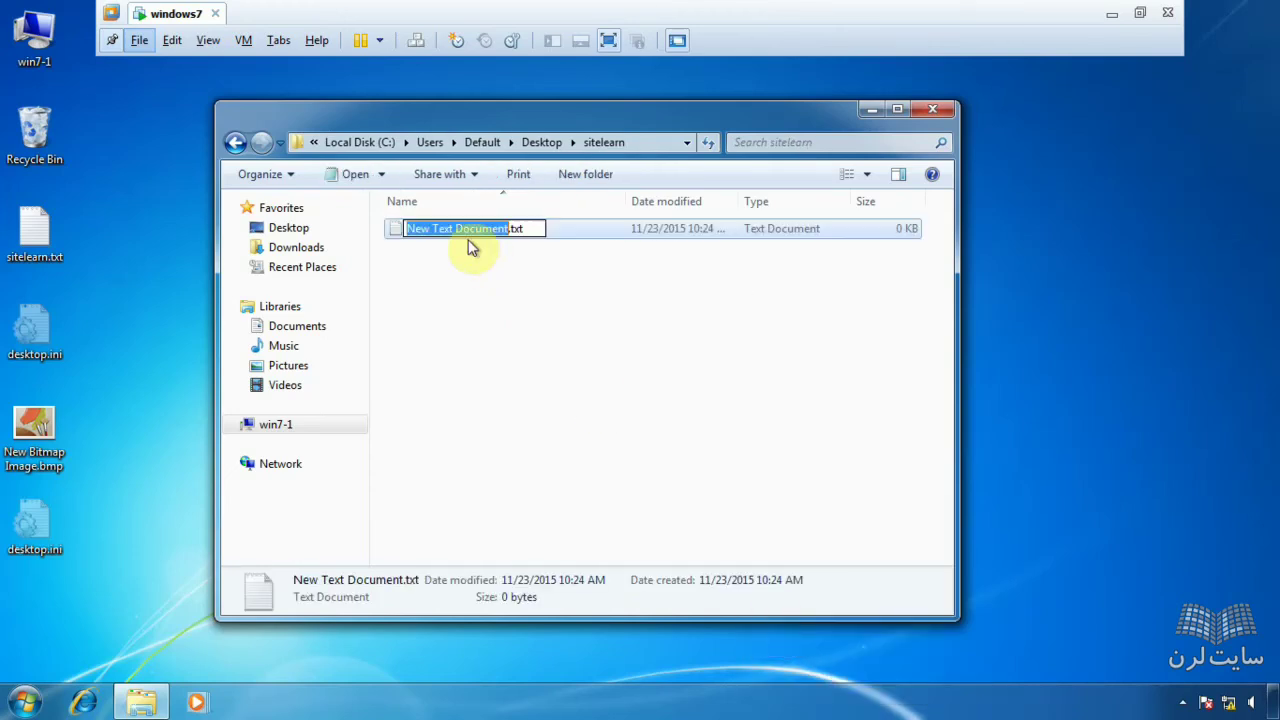
pyautogui.write('t')
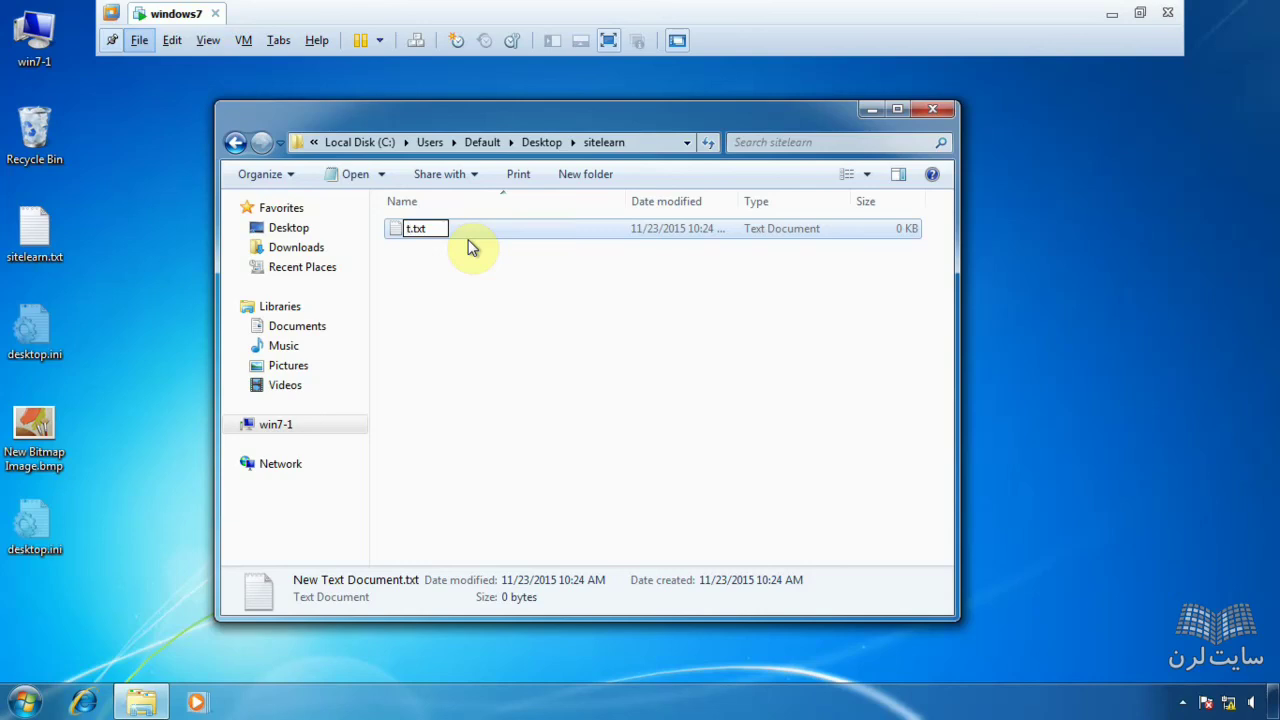
pyautogui.write('est')
pyautogui.press('Return')
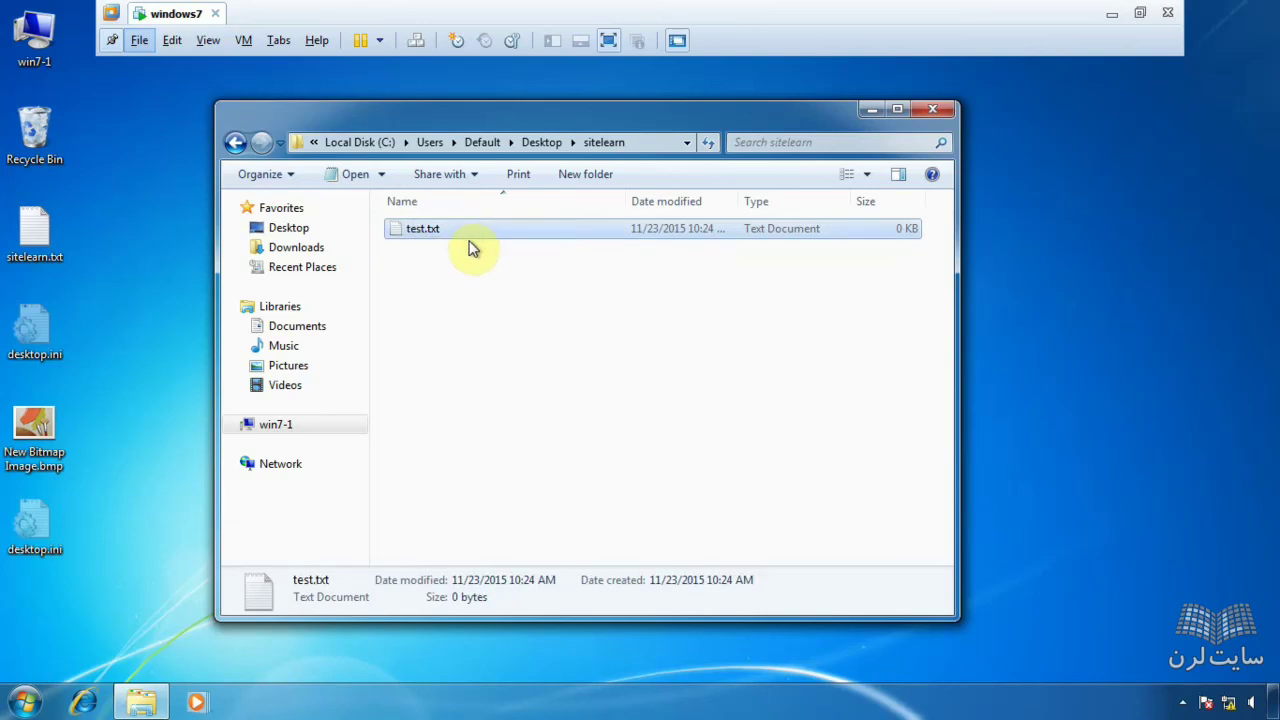
# - Write 'for test' into test.txt in Notepad and save it on closing
pyautogui.doubleClick(469, 240)
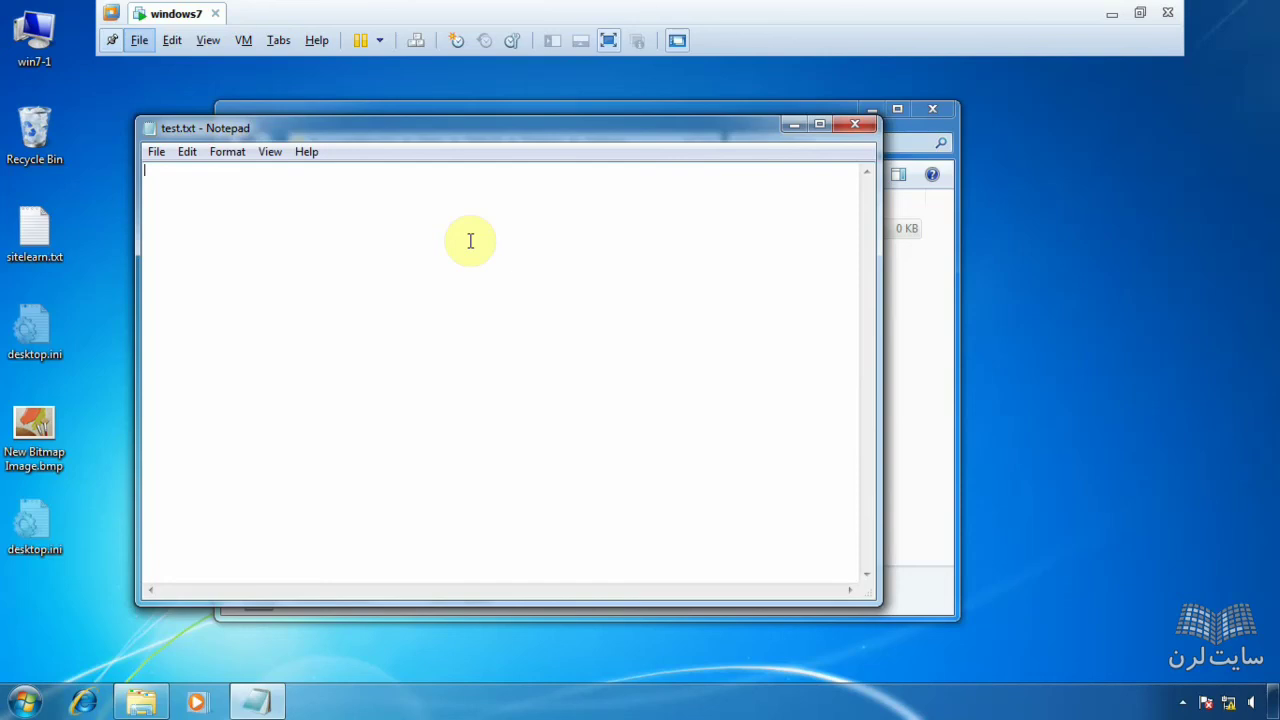
pyautogui.write('for test')
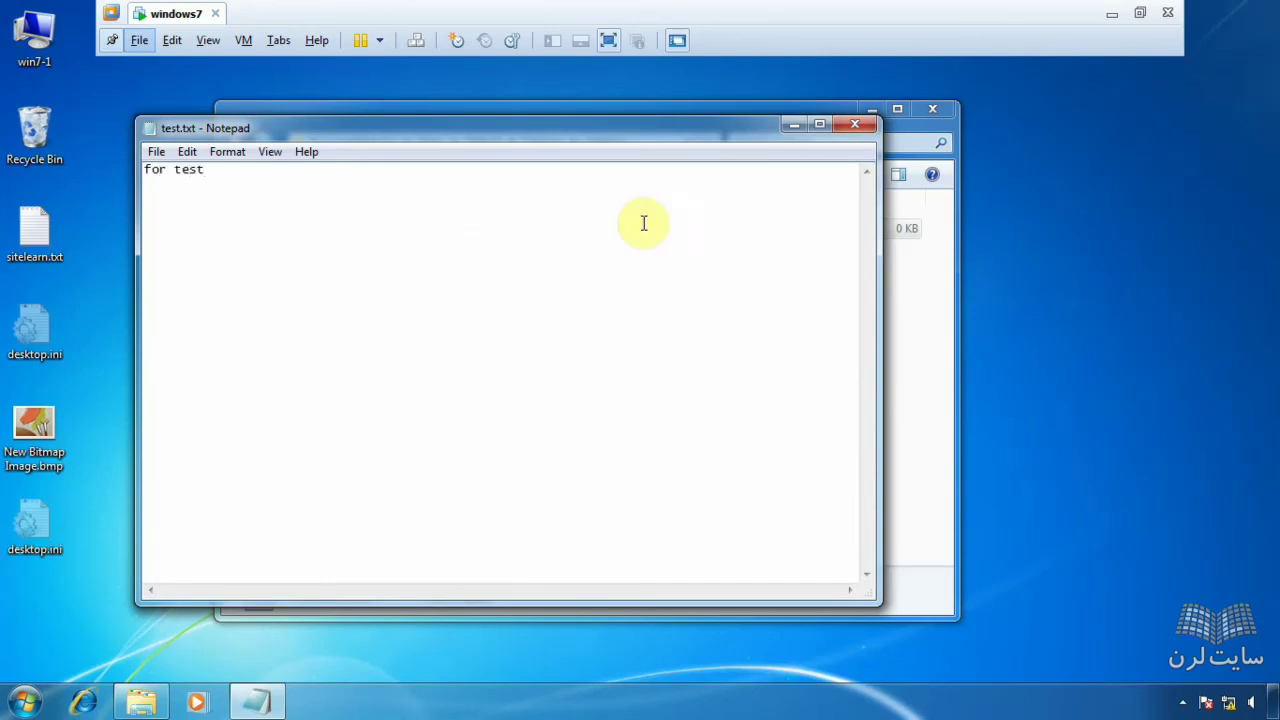
pyautogui.click(858, 124)
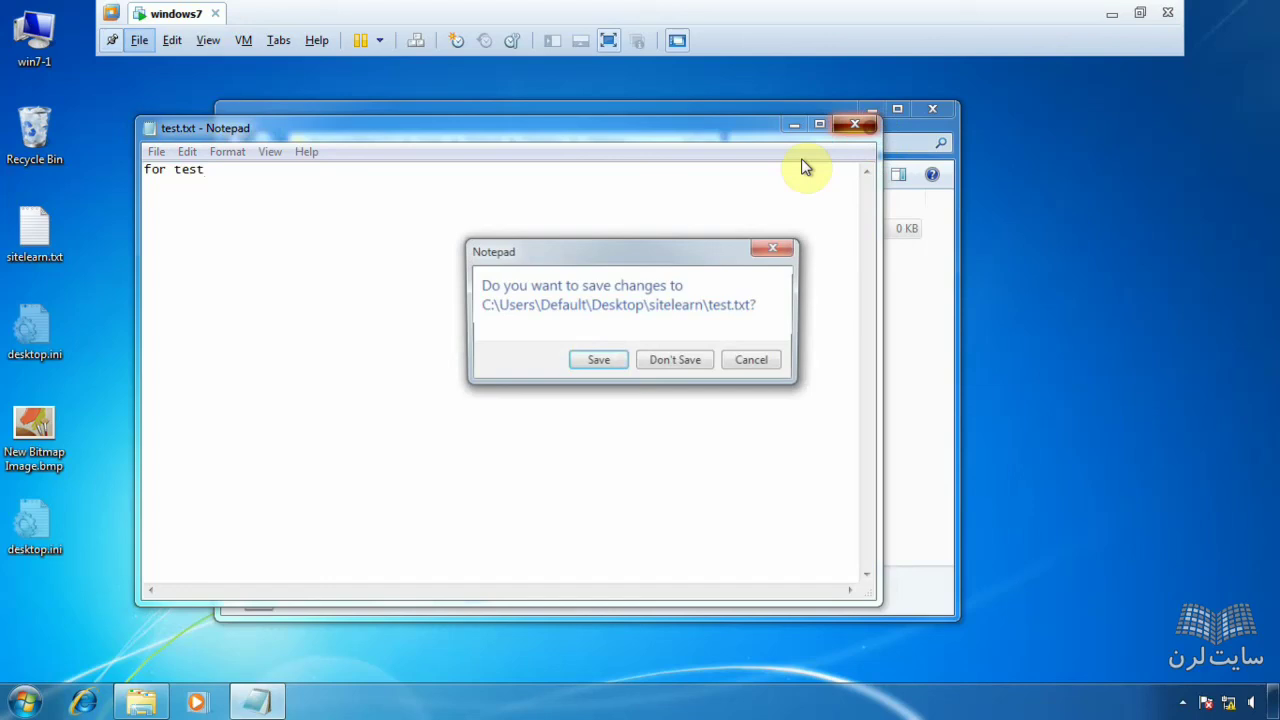
pyautogui.click(599, 359)
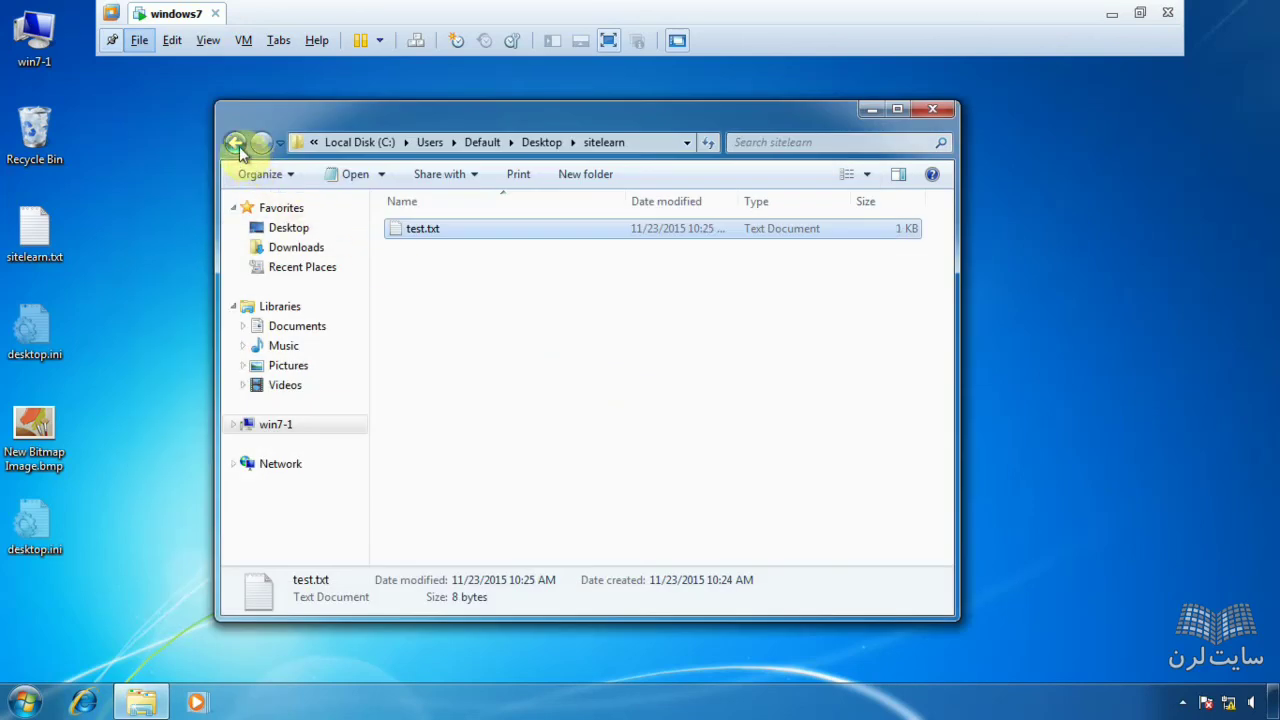
# - Return to the Default Desktop and create New Bitmap Image.bmp beside sitelearn
pyautogui.rightClick(430, 365)
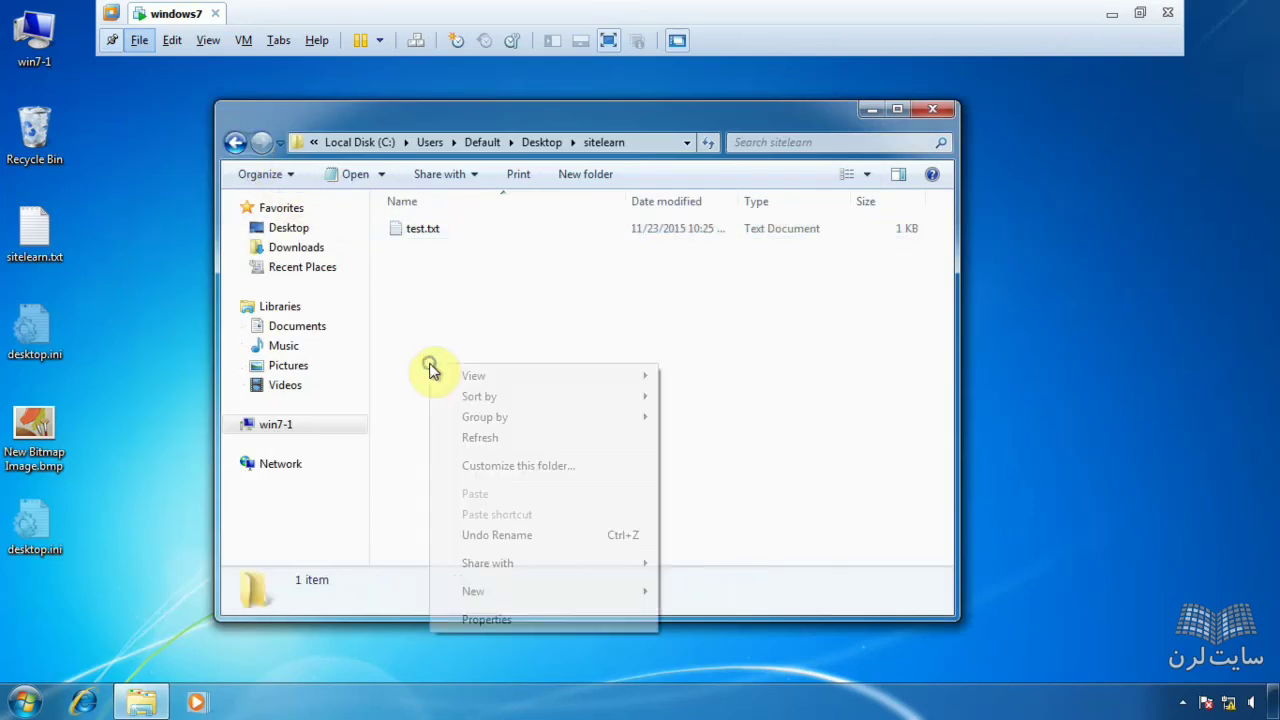
pyautogui.click(235, 142)
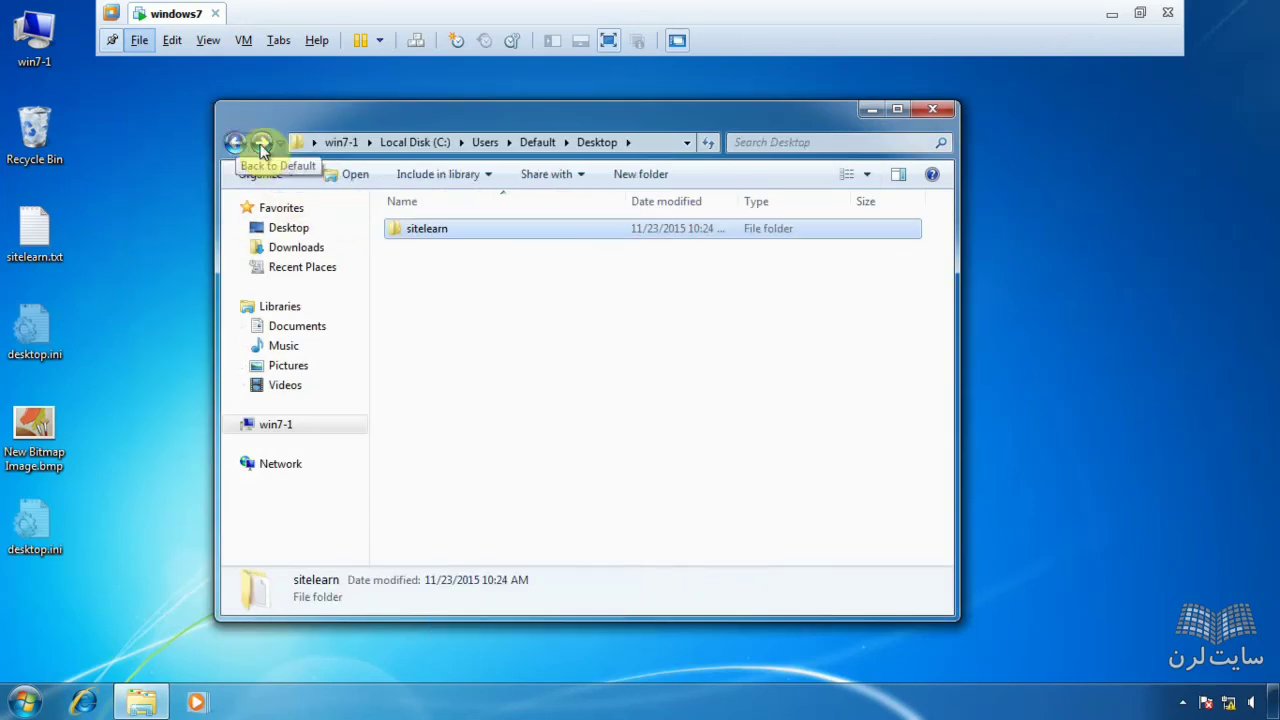
pyautogui.rightClick(482, 329)
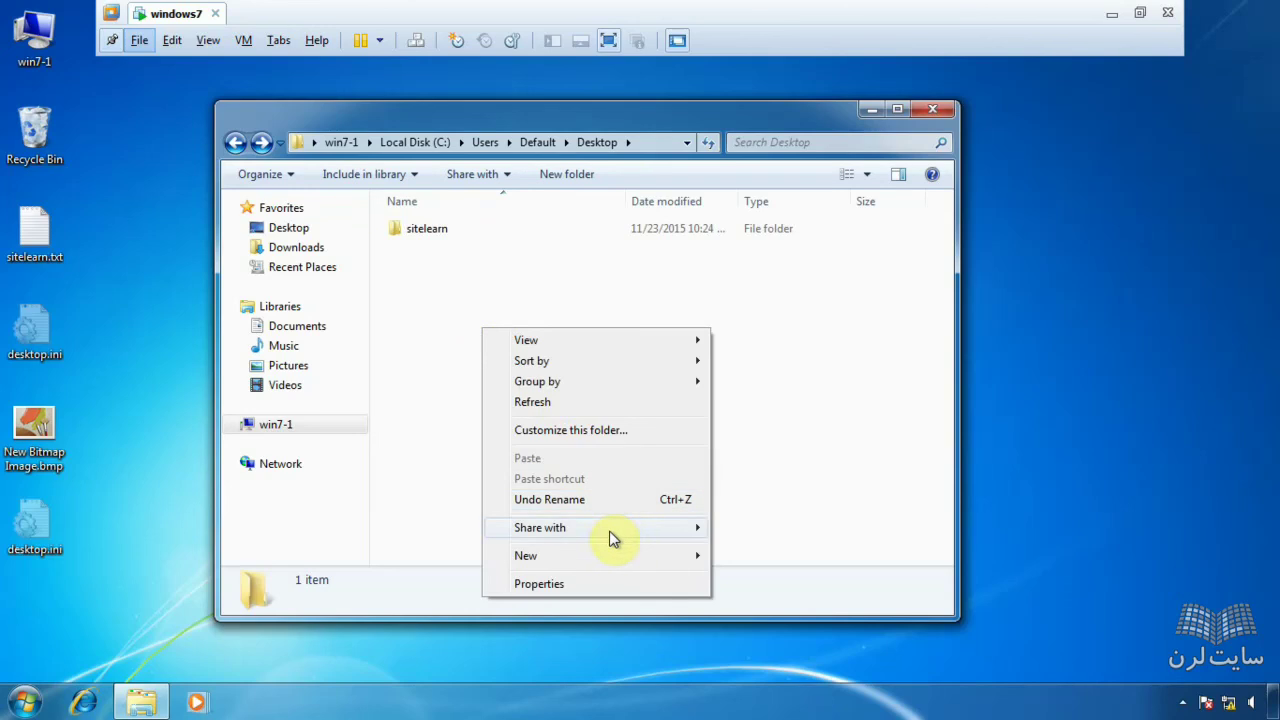
pyautogui.moveTo(583, 556)
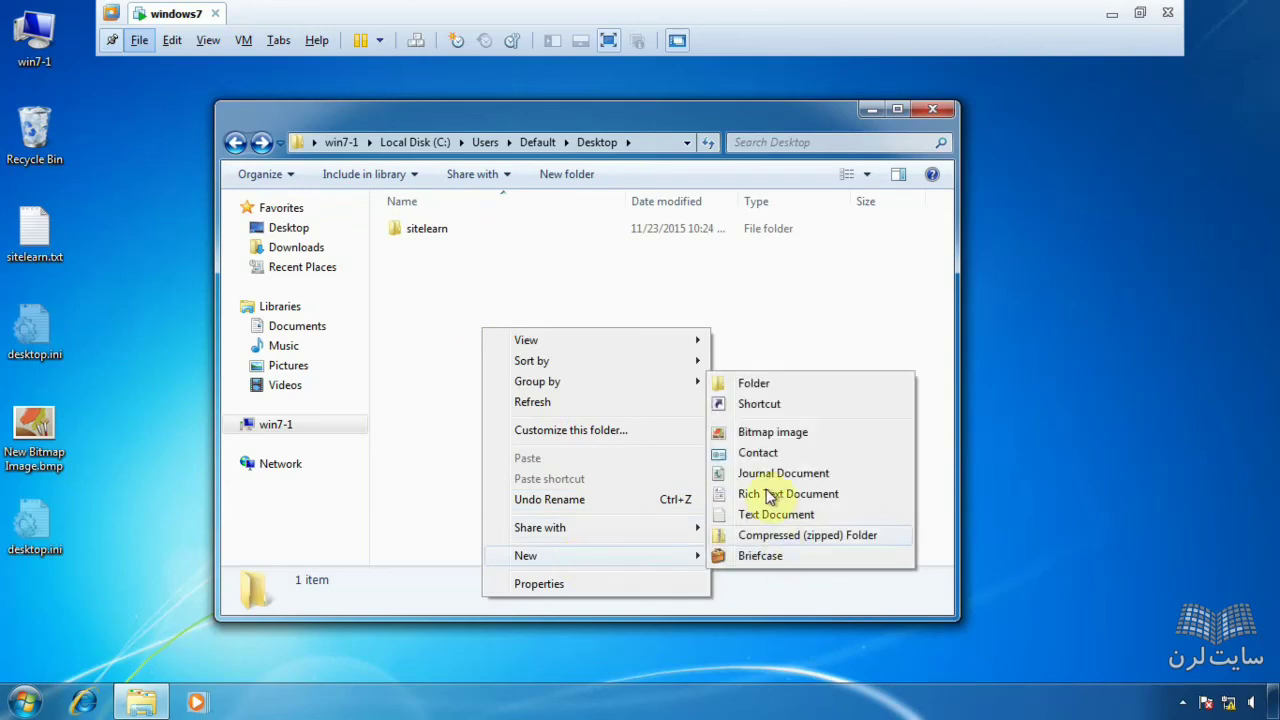
pyautogui.click(755, 433)
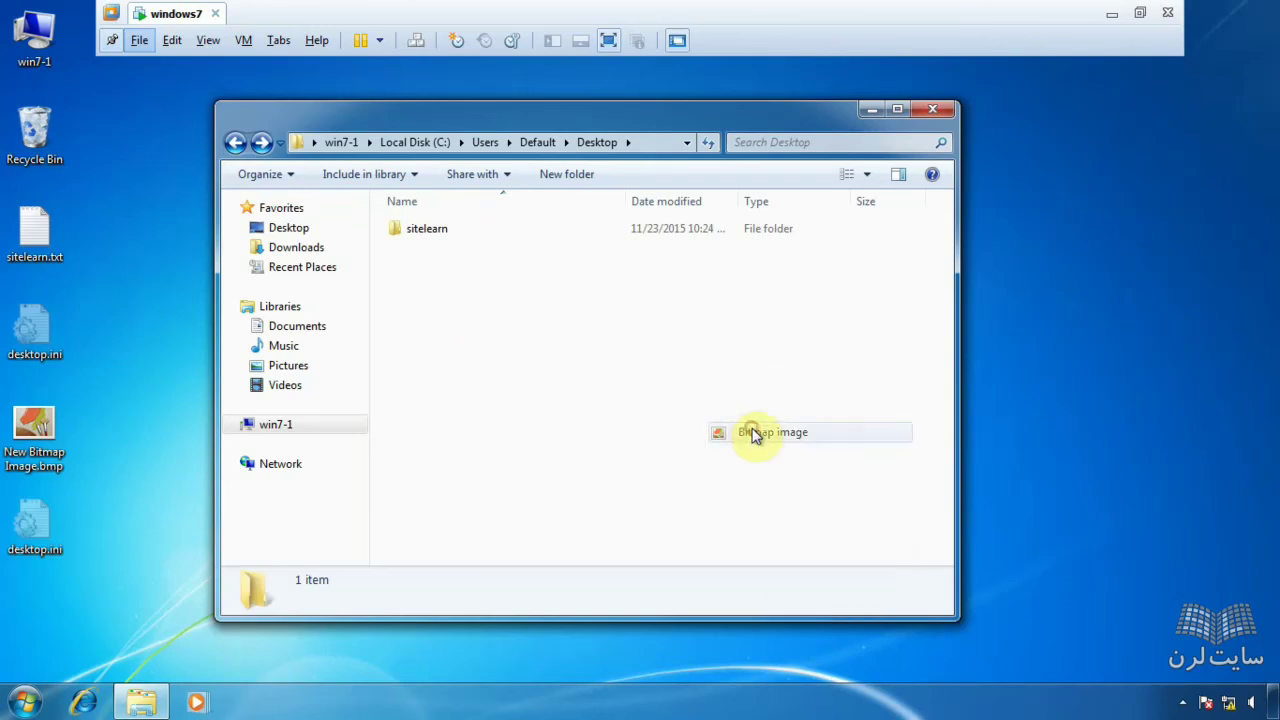
pyautogui.rightClick(541, 343)
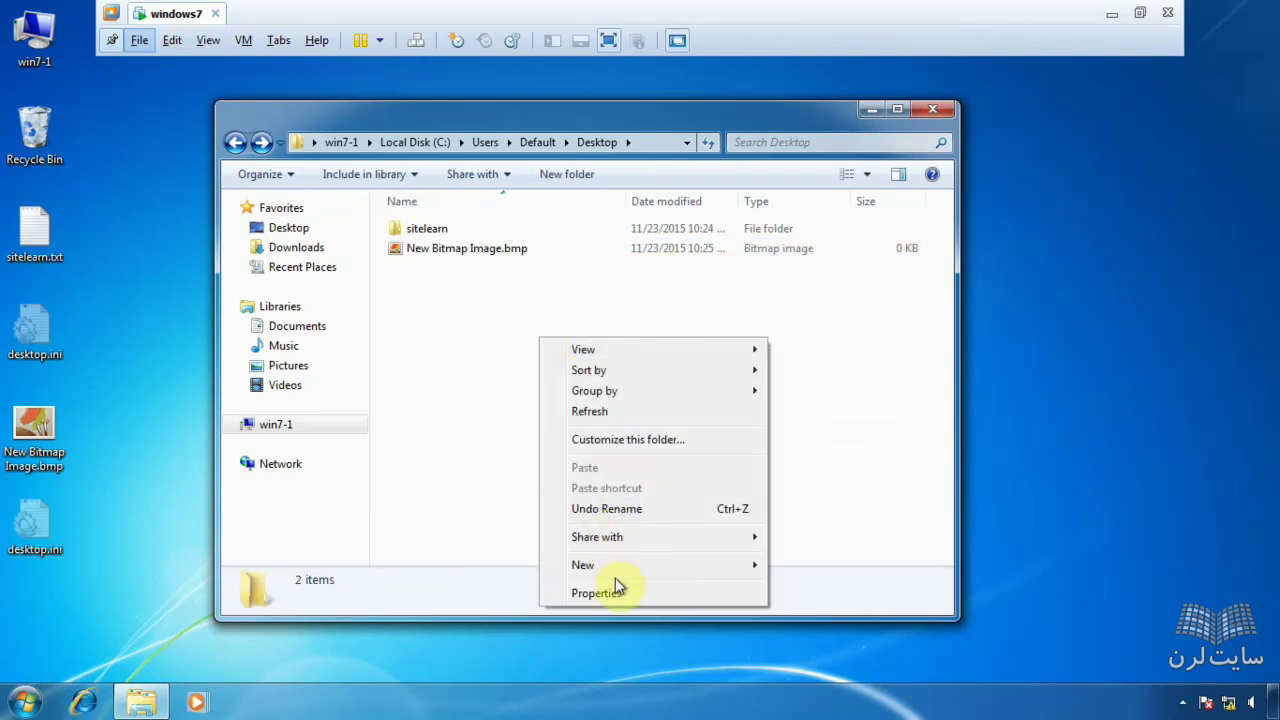
# - Copy New Bitmap Image.bmp and paste it until seven copies, up to Copy (7), exist
pyautogui.click(441, 252)
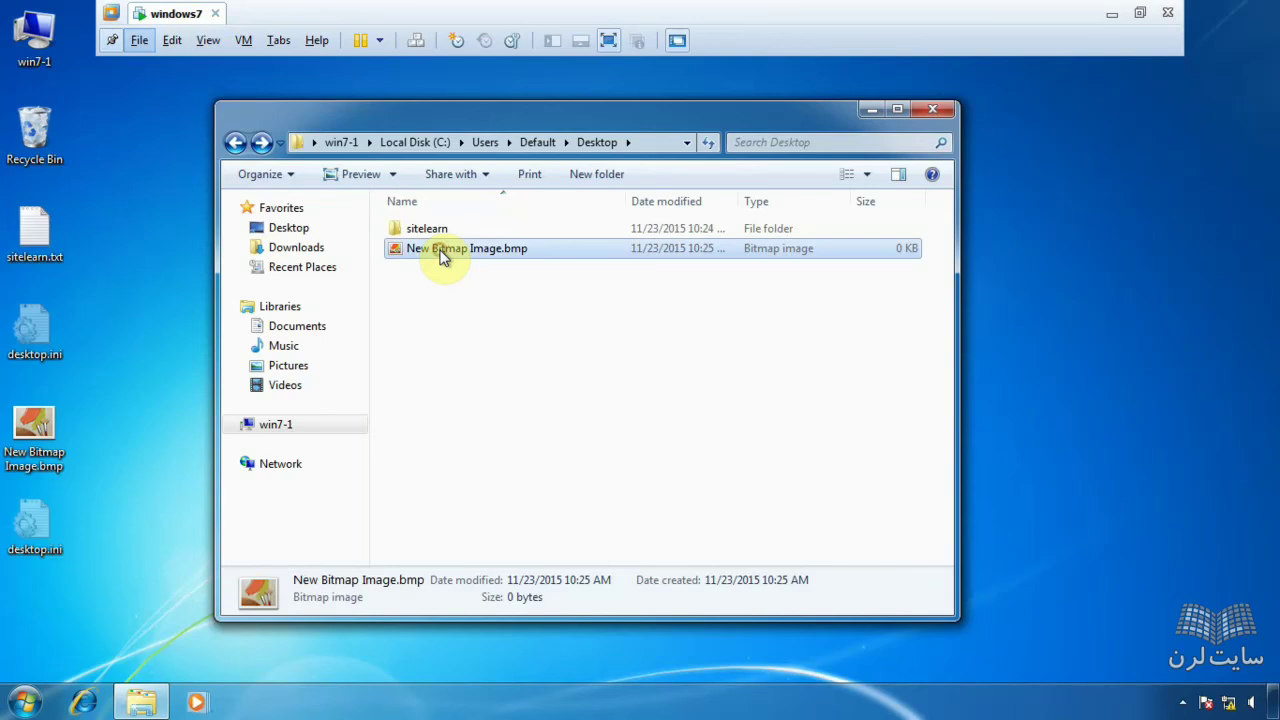
pyautogui.hotkey('ctrl', 'c')
pyautogui.hotkey('ctrl', 'v')
pyautogui.hotkey('ctrl', 'v')
pyautogui.hotkey('ctrl', 'v')
pyautogui.hotkey('ctrl', 'v')
pyautogui.hotkey('ctrl', 'v')
pyautogui.hotkey('ctrl', 'v')
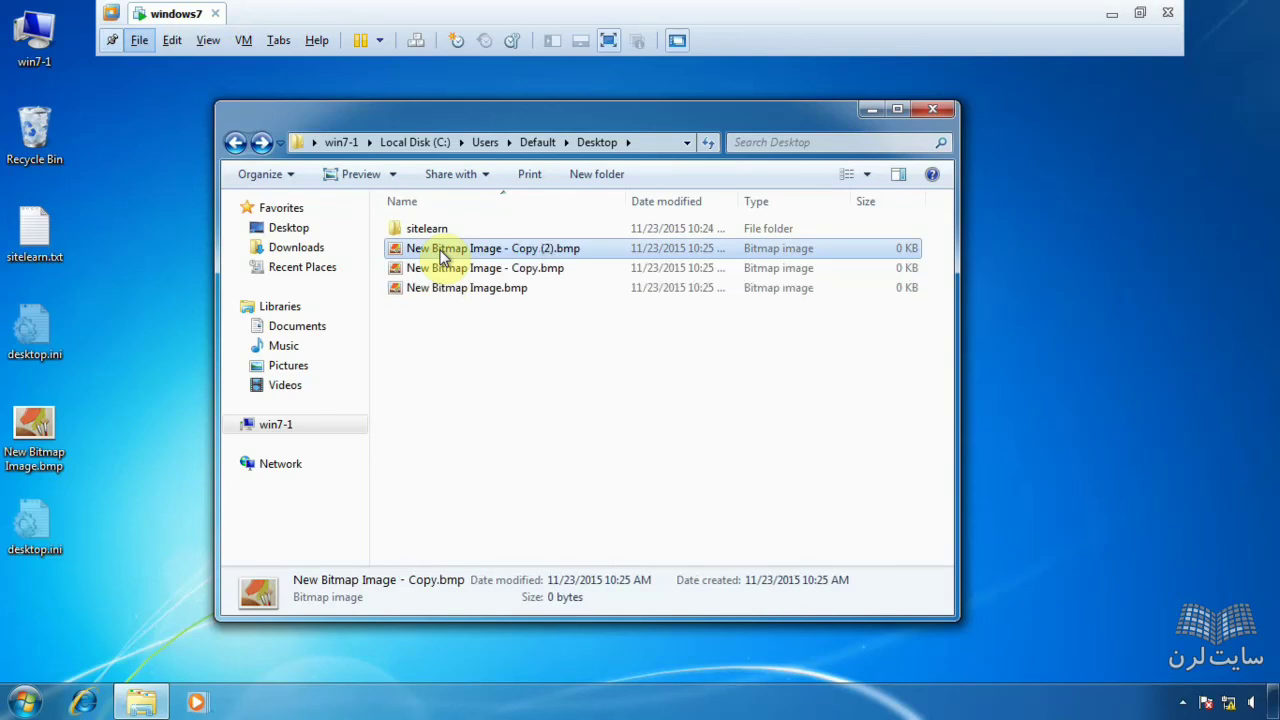
pyautogui.hotkey('ctrl', 'v')
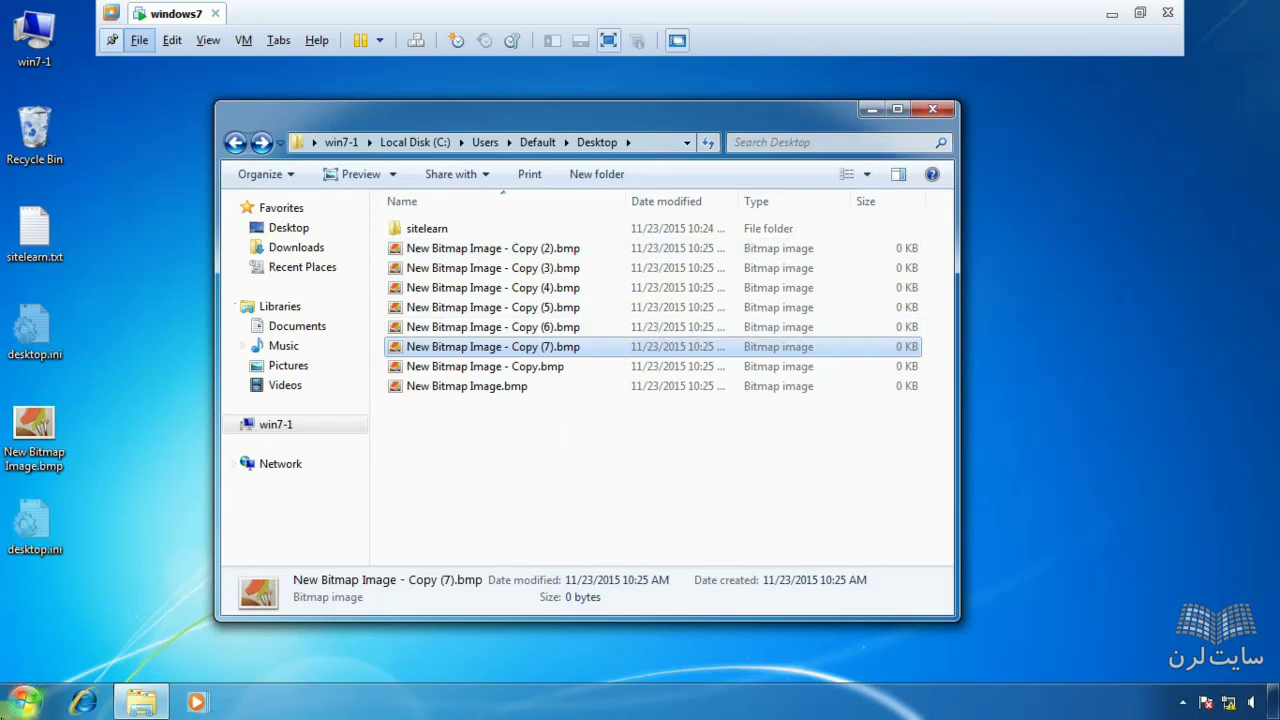
pyautogui.click(24, 702)
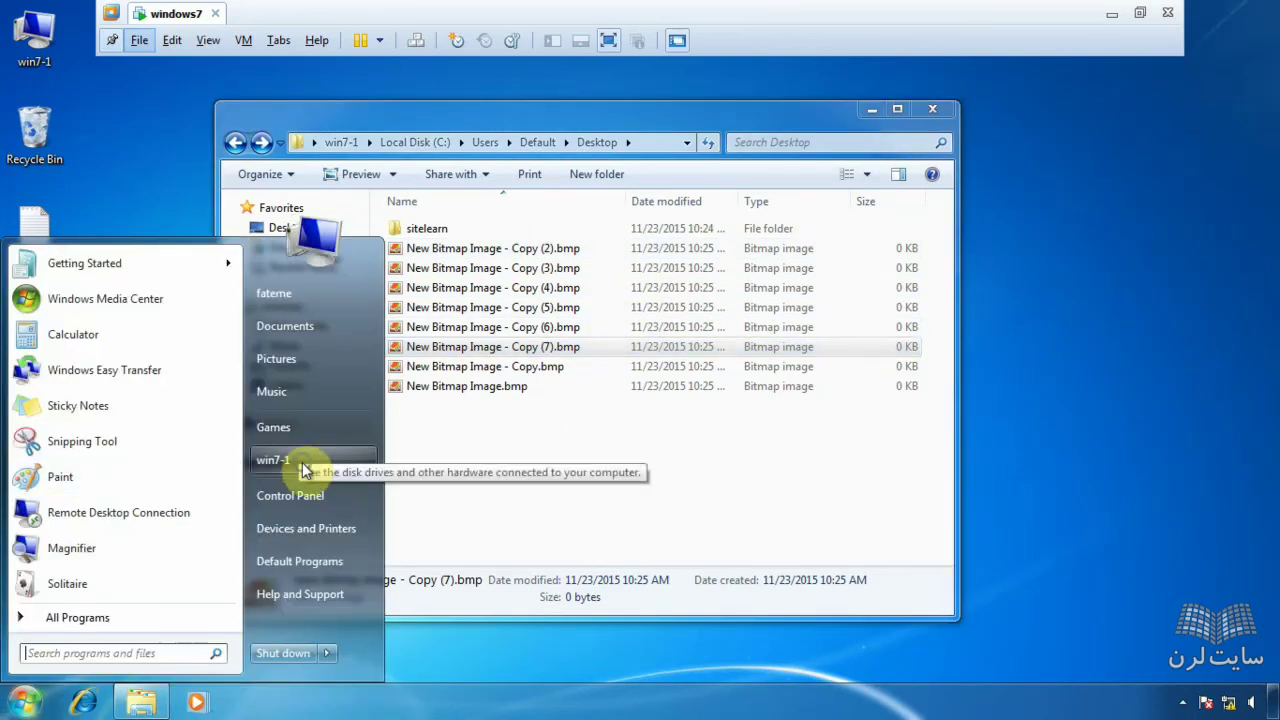
# - Open Computer Management on the Local Users and Groups Users list
pyautogui.rightClick(302, 462)
pyautogui.press('Escape')
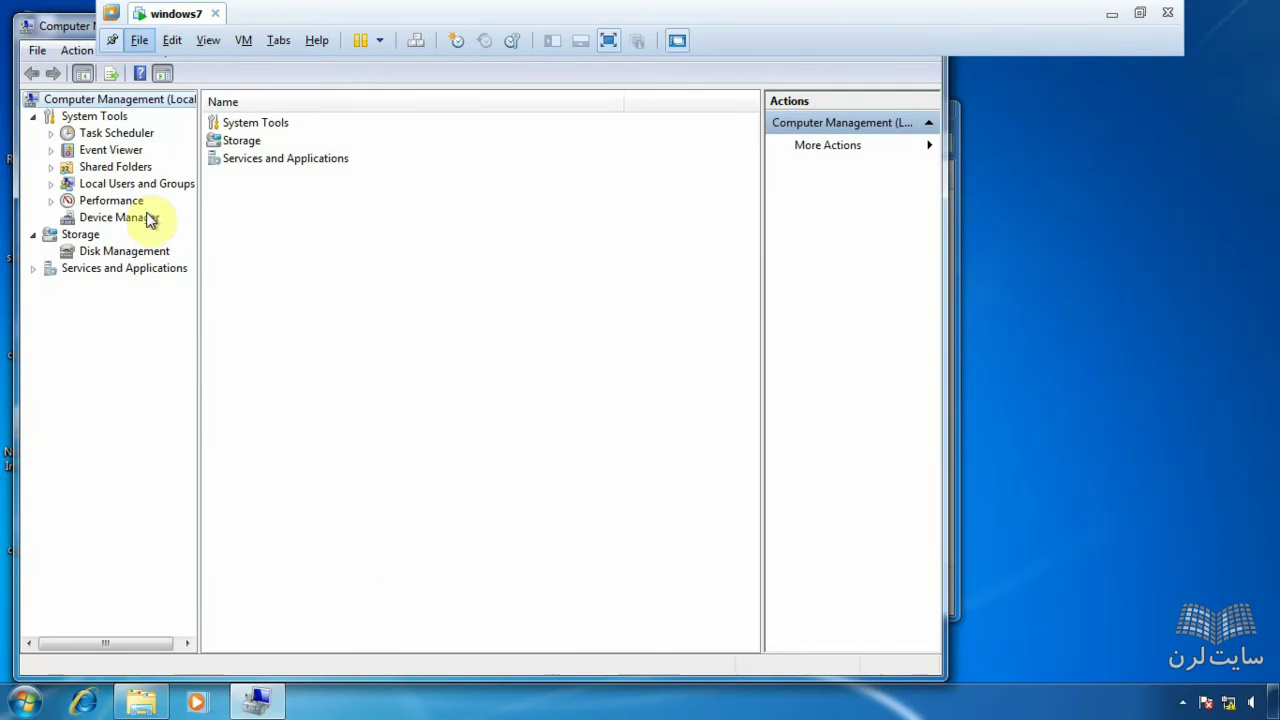
pyautogui.click(126, 217)
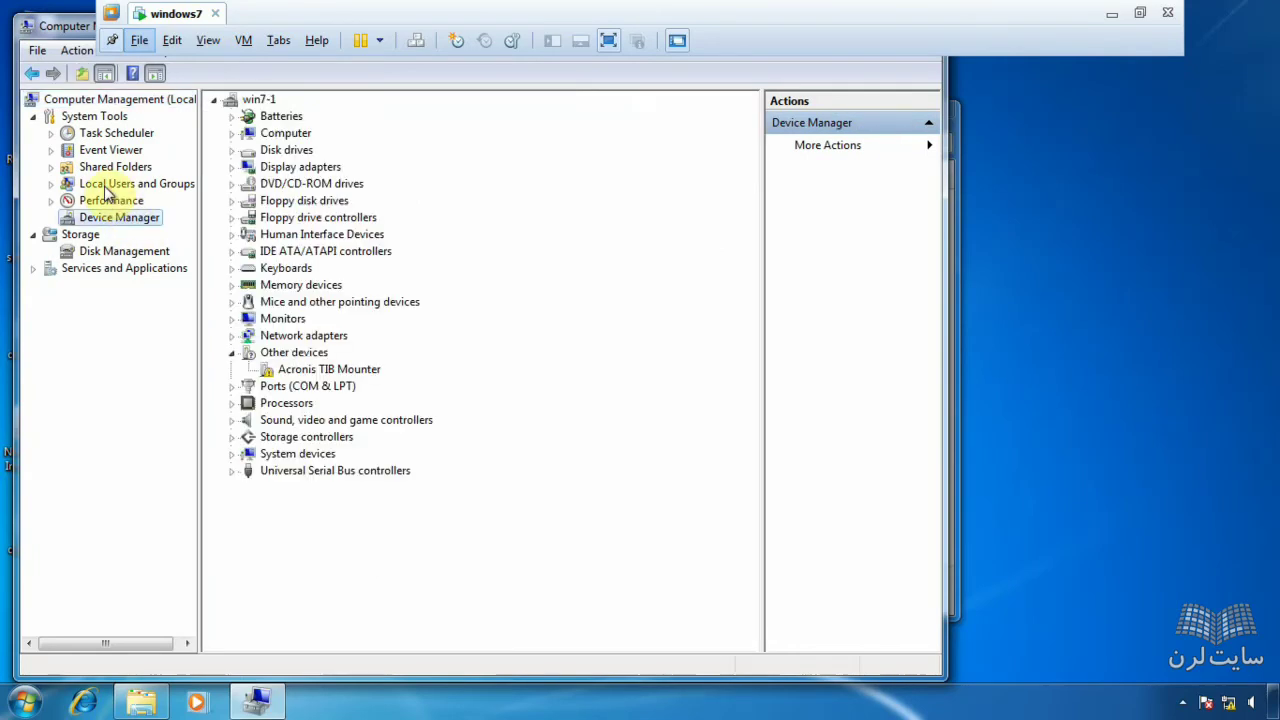
pyautogui.click(128, 184)
pyautogui.doubleClick(243, 124)
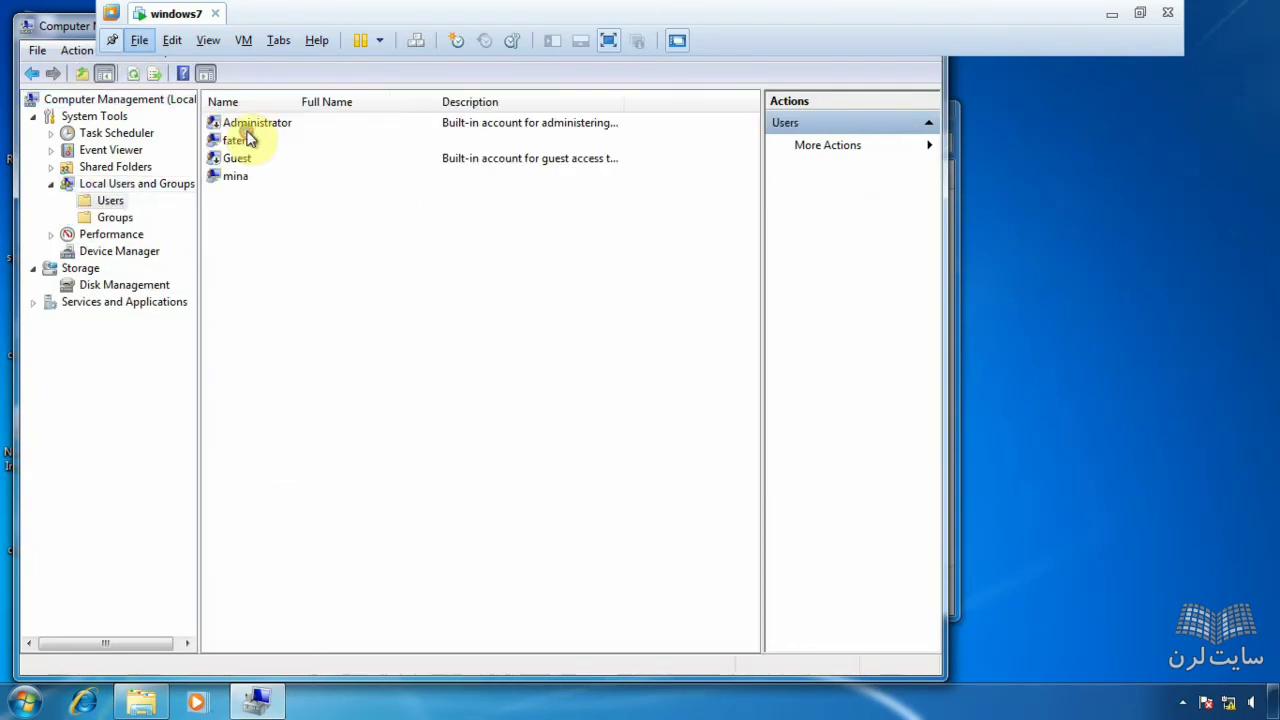
# - Enter a new user's name and password, and clear 'User must change password at next logon'
pyautogui.rightClick(266, 210)
pyautogui.click(345, 219)
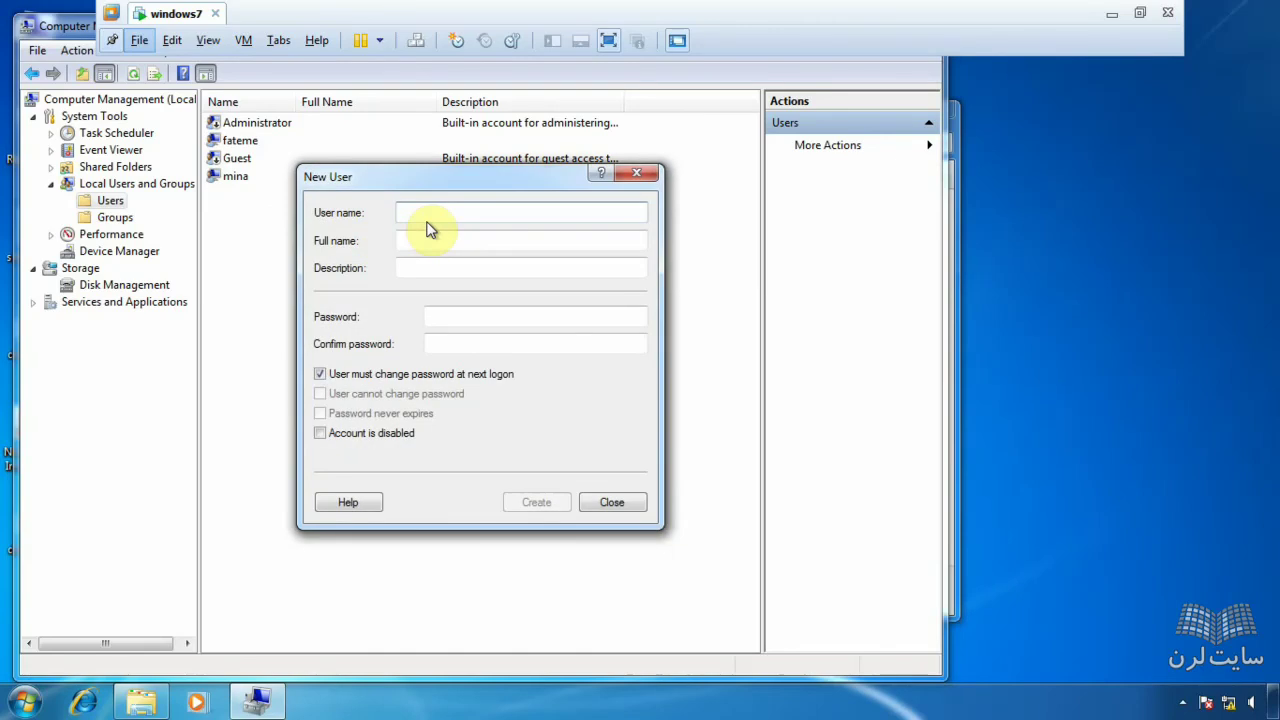
pyautogui.write('sara')
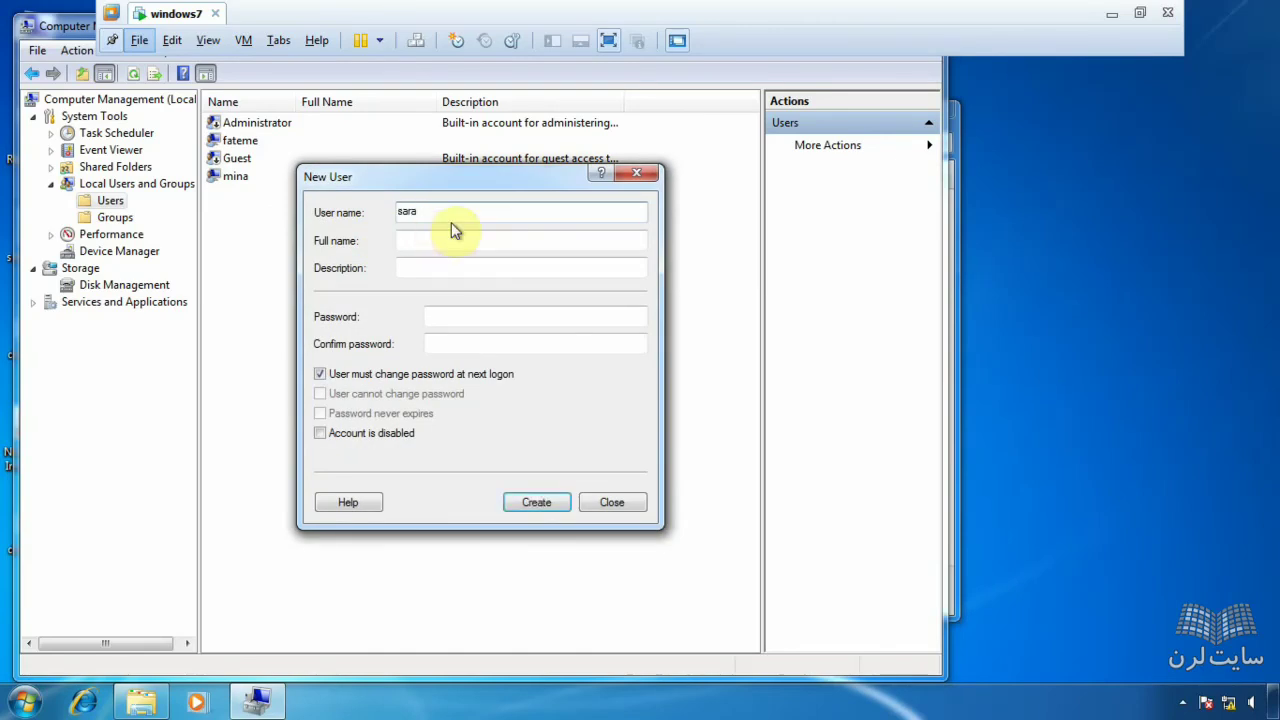
pyautogui.click(491, 315)
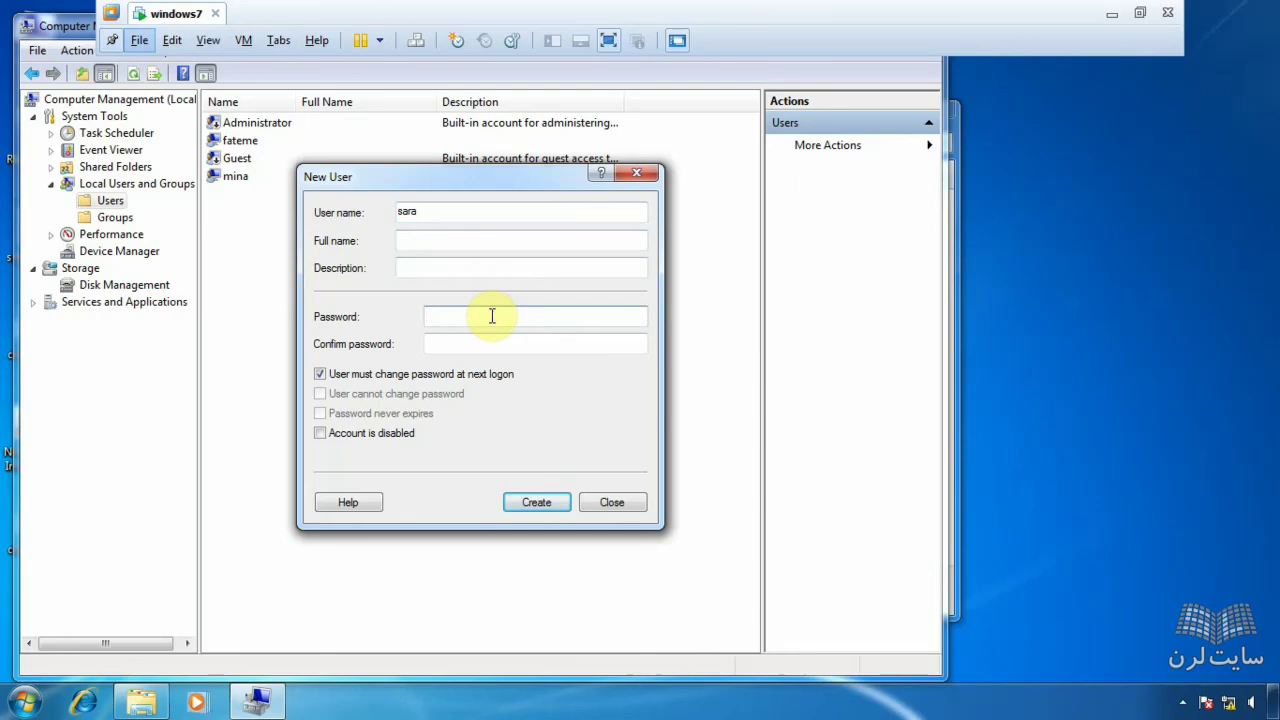
pyautogui.write('1')
pyautogui.click(500, 340)
pyautogui.write('1')
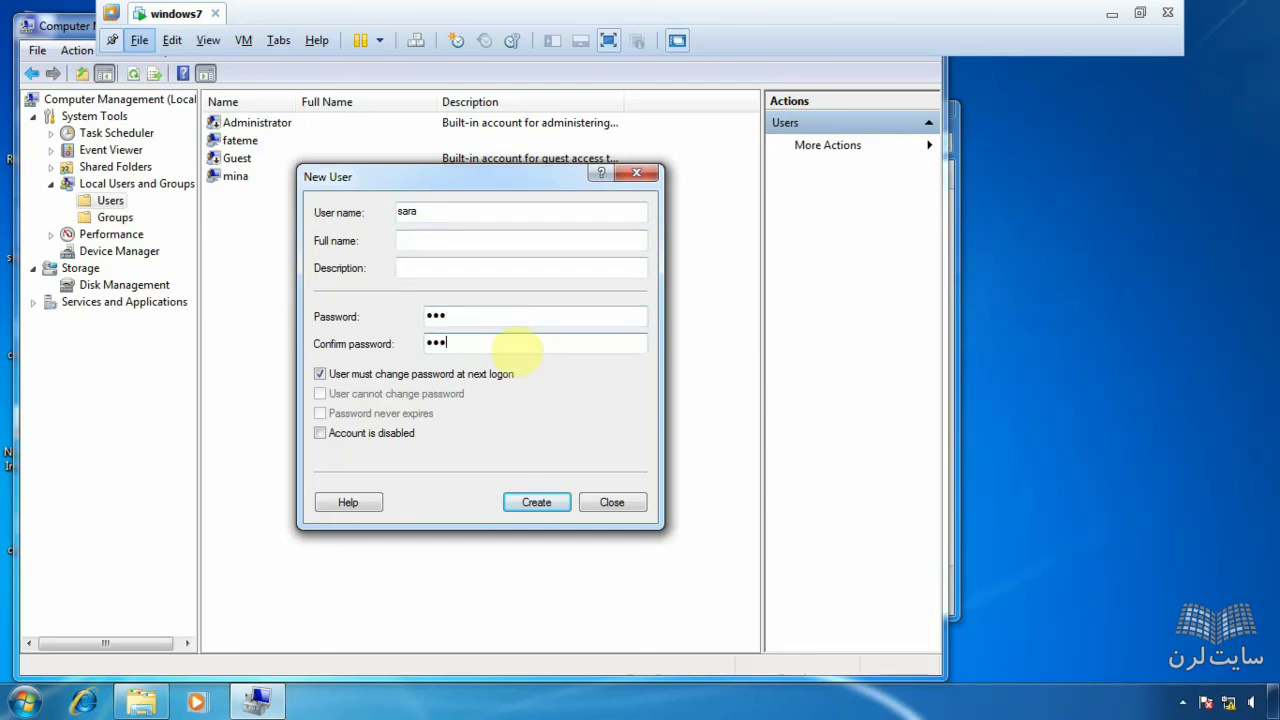
pyautogui.click(314, 376)
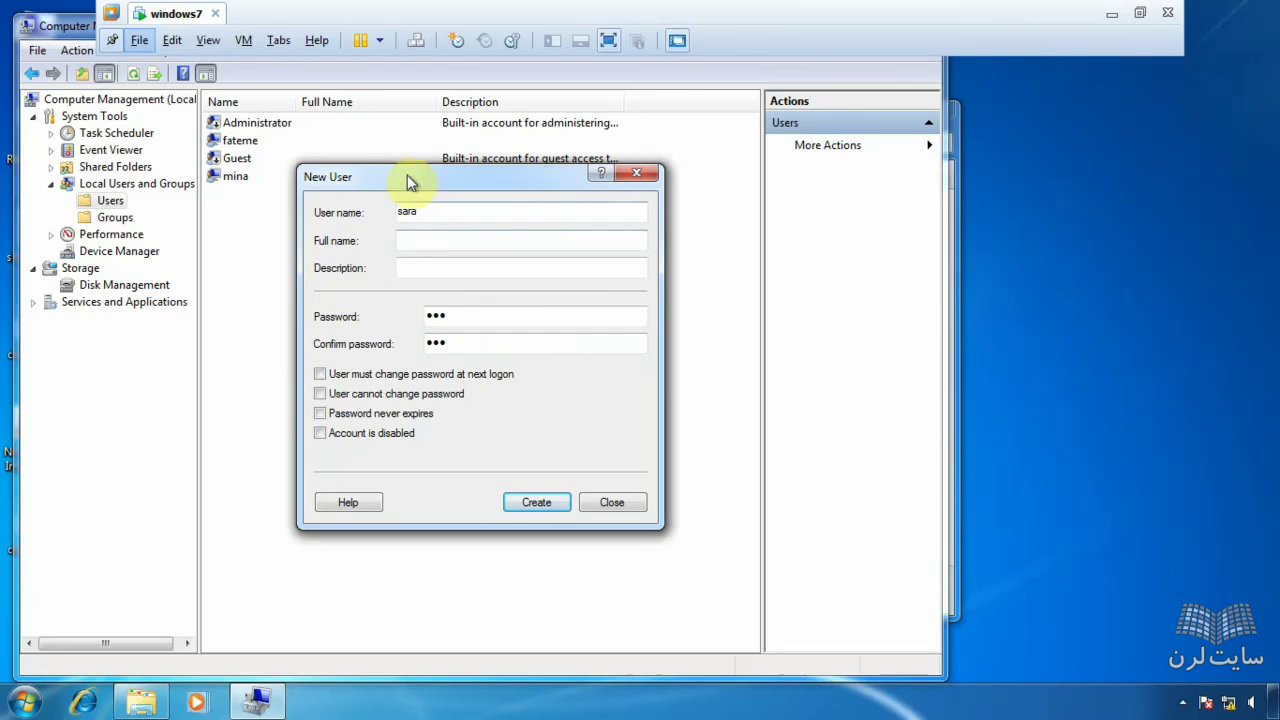
# - Keep the logon-change option off, create the account and close the form
pyautogui.moveTo(446, 177); pyautogui.dragTo(612, 122)
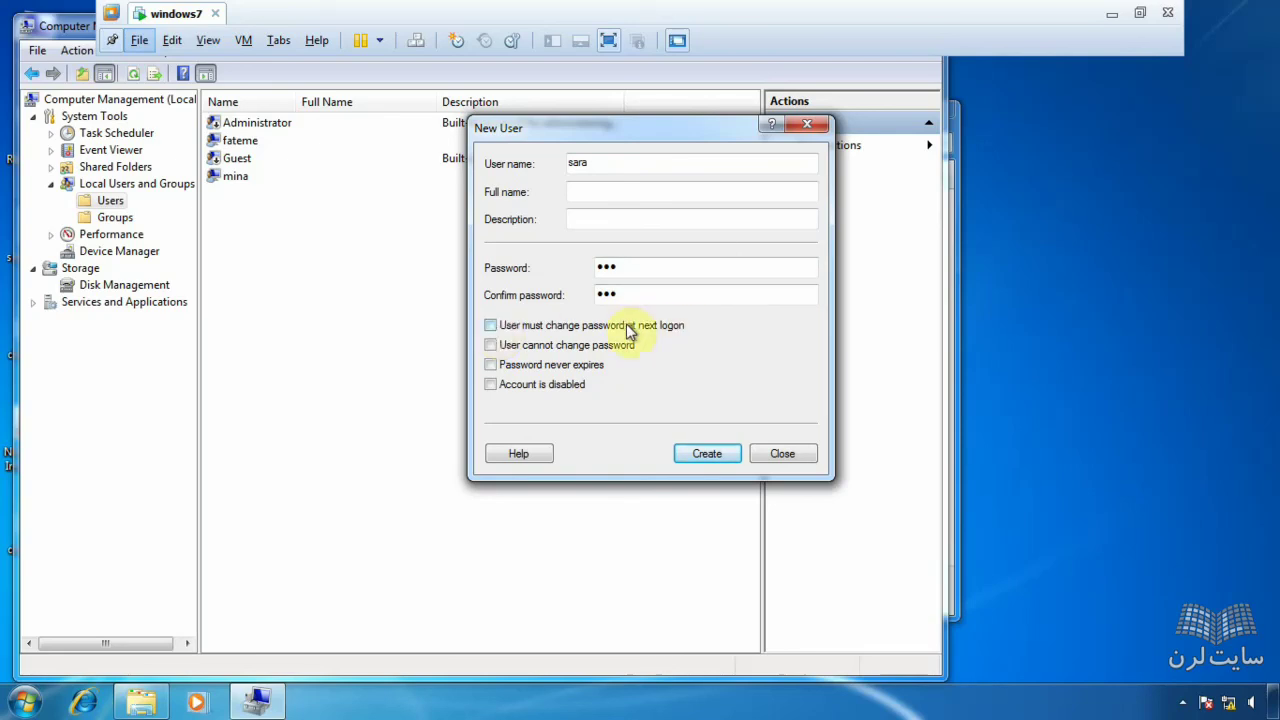
pyautogui.click(492, 327)
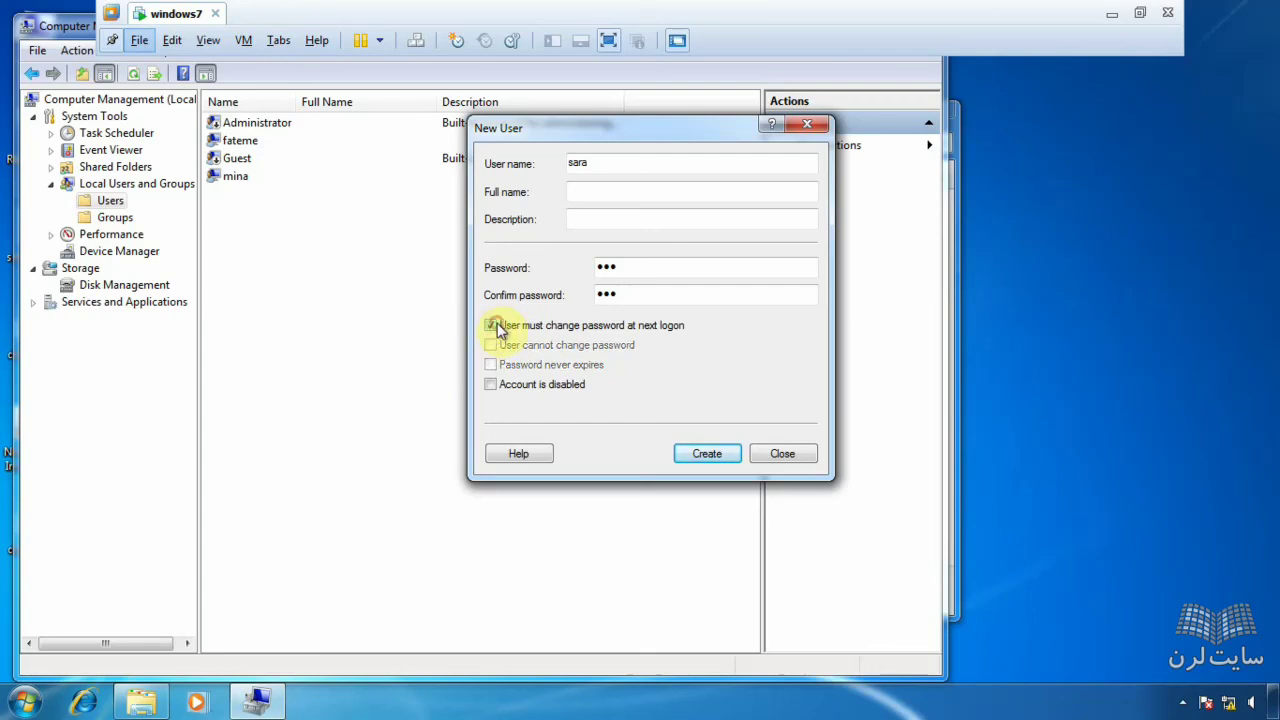
pyautogui.click(496, 327)
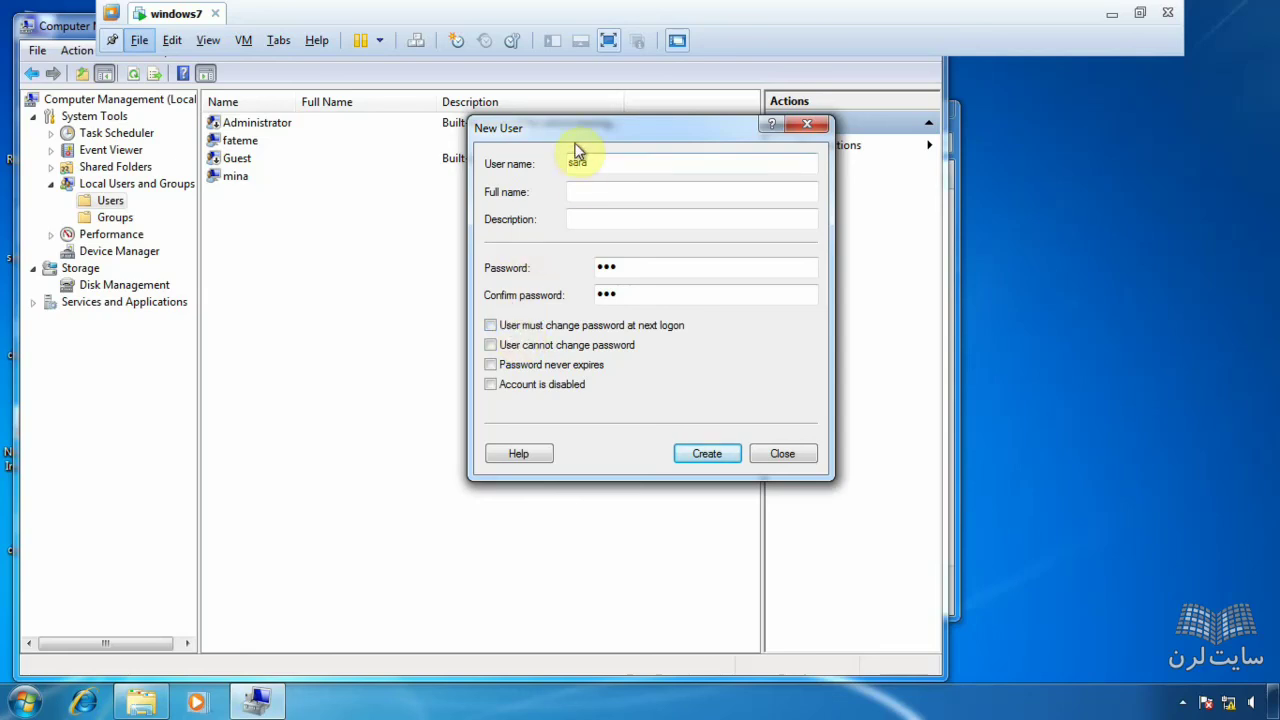
pyautogui.moveTo(578, 133); pyautogui.dragTo(489, 139)
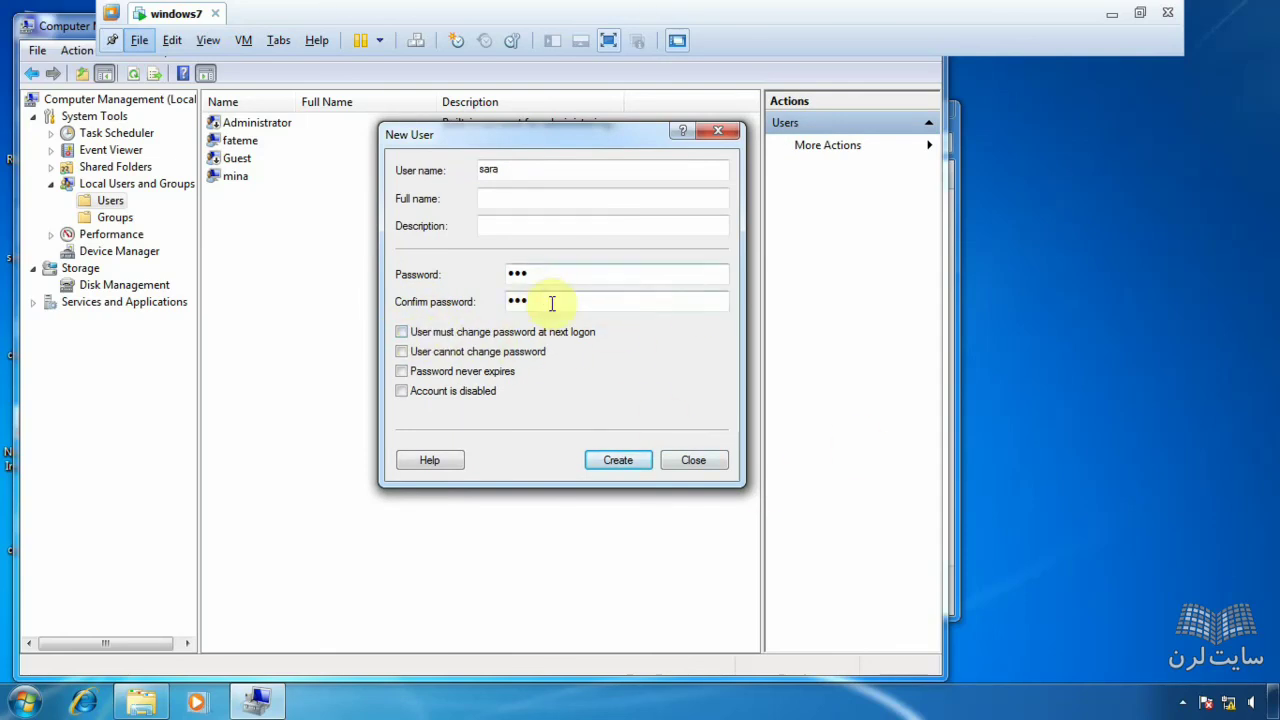
pyautogui.click(641, 461)
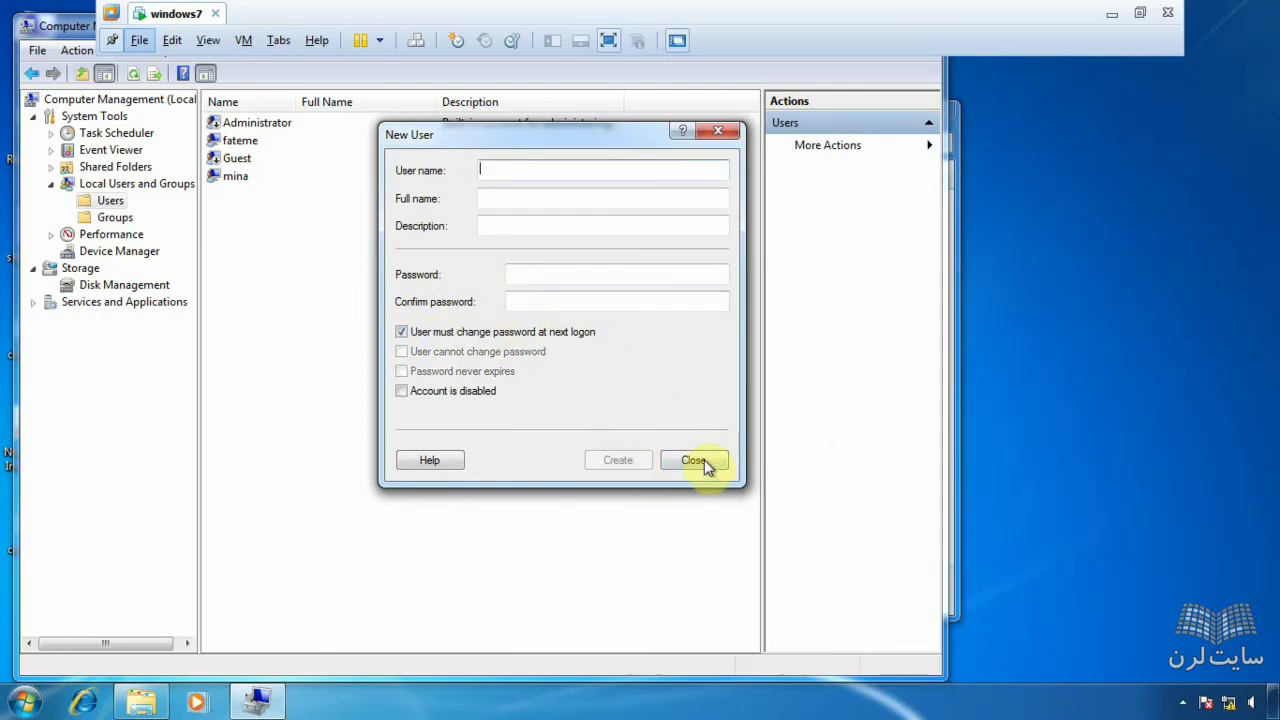
pyautogui.click(695, 459)
pyautogui.click(26, 702)
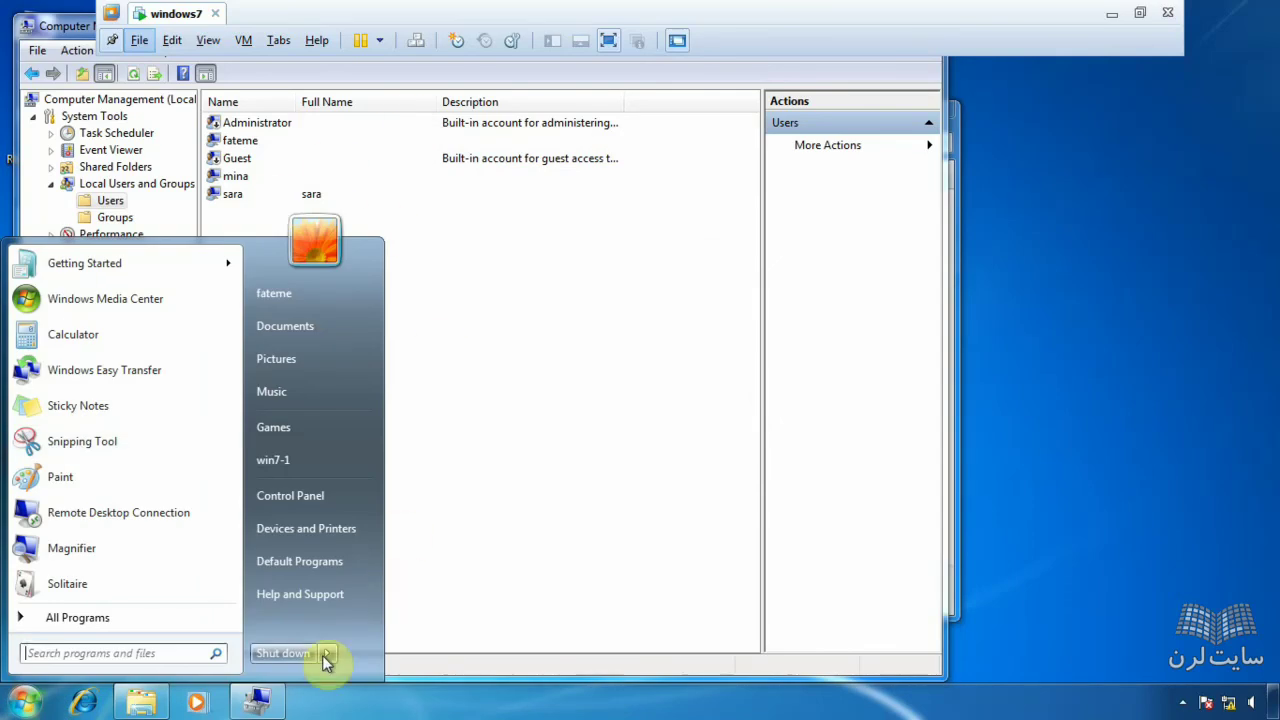
# - Log off and sign in to the new account with its password
pyautogui.moveTo(324, 653)
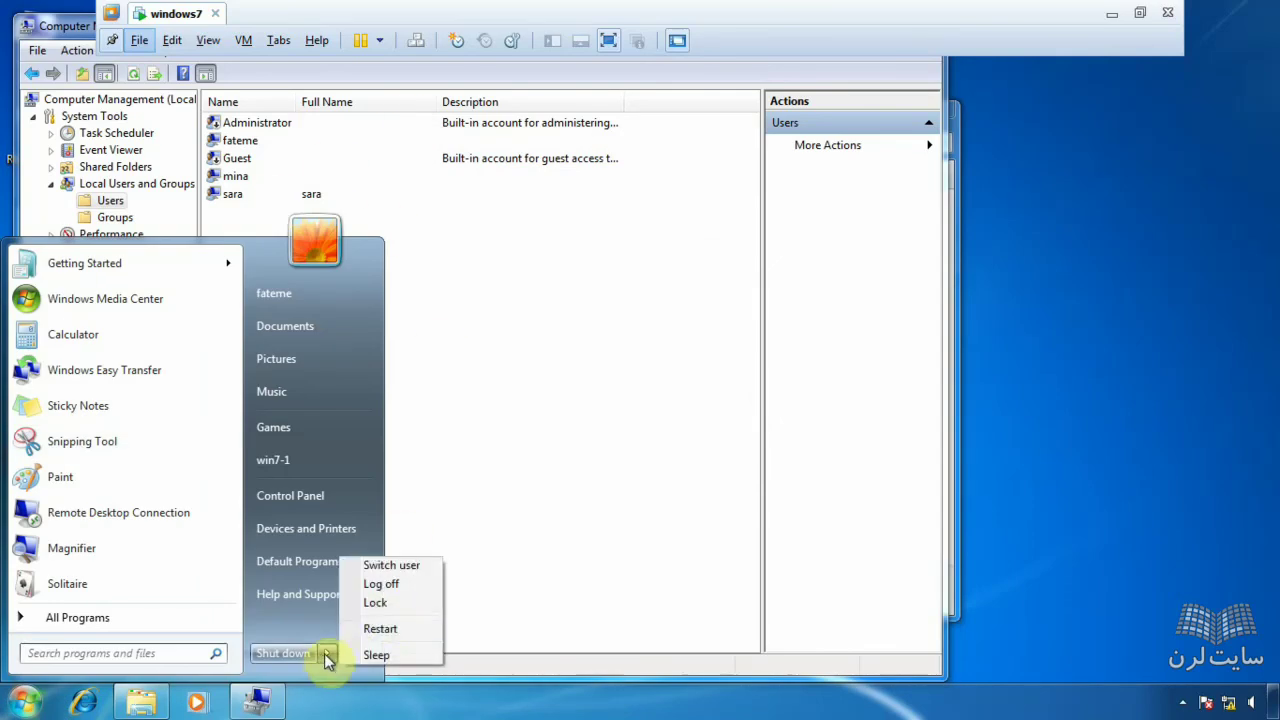
pyautogui.click(384, 586)
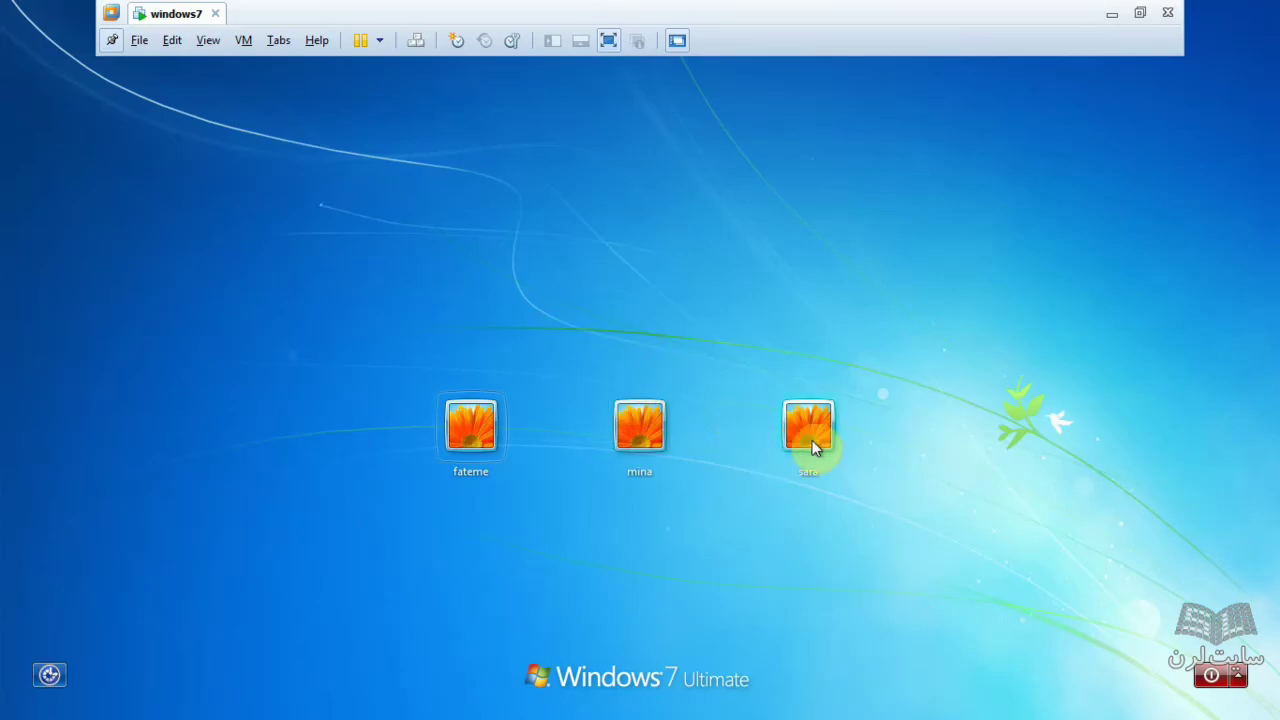
pyautogui.click(810, 440)
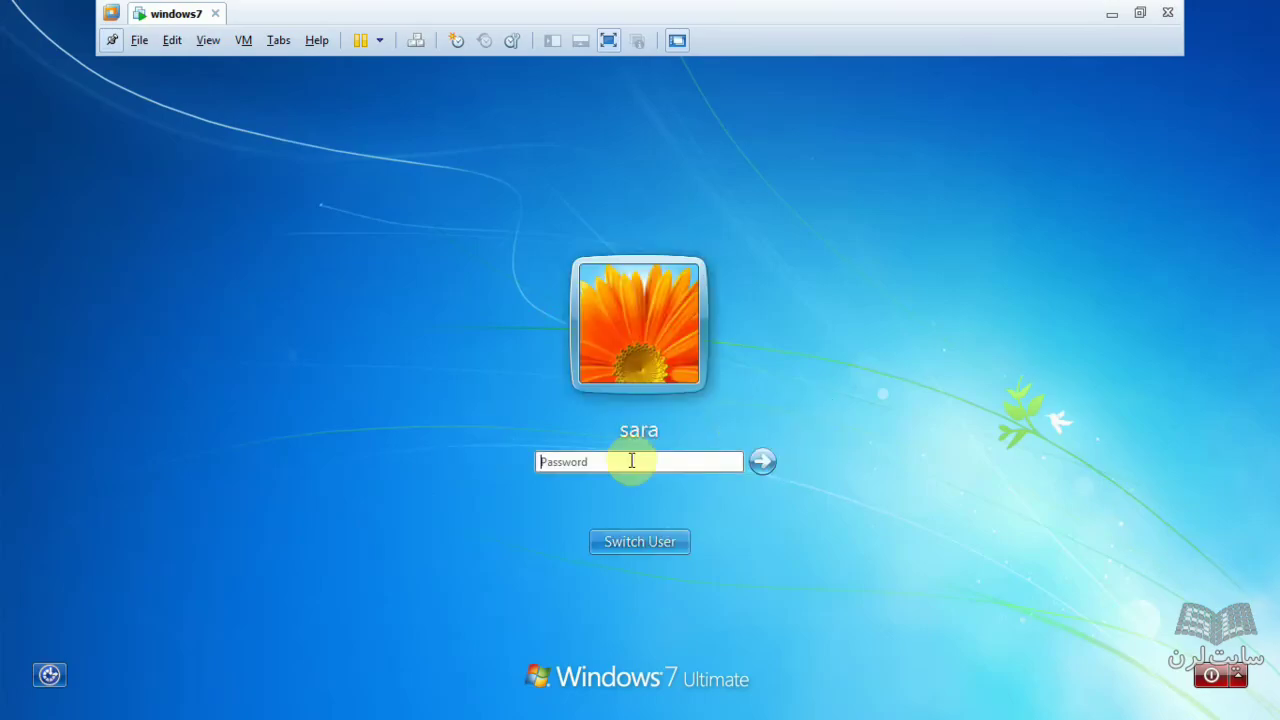
pyautogui.write('12')
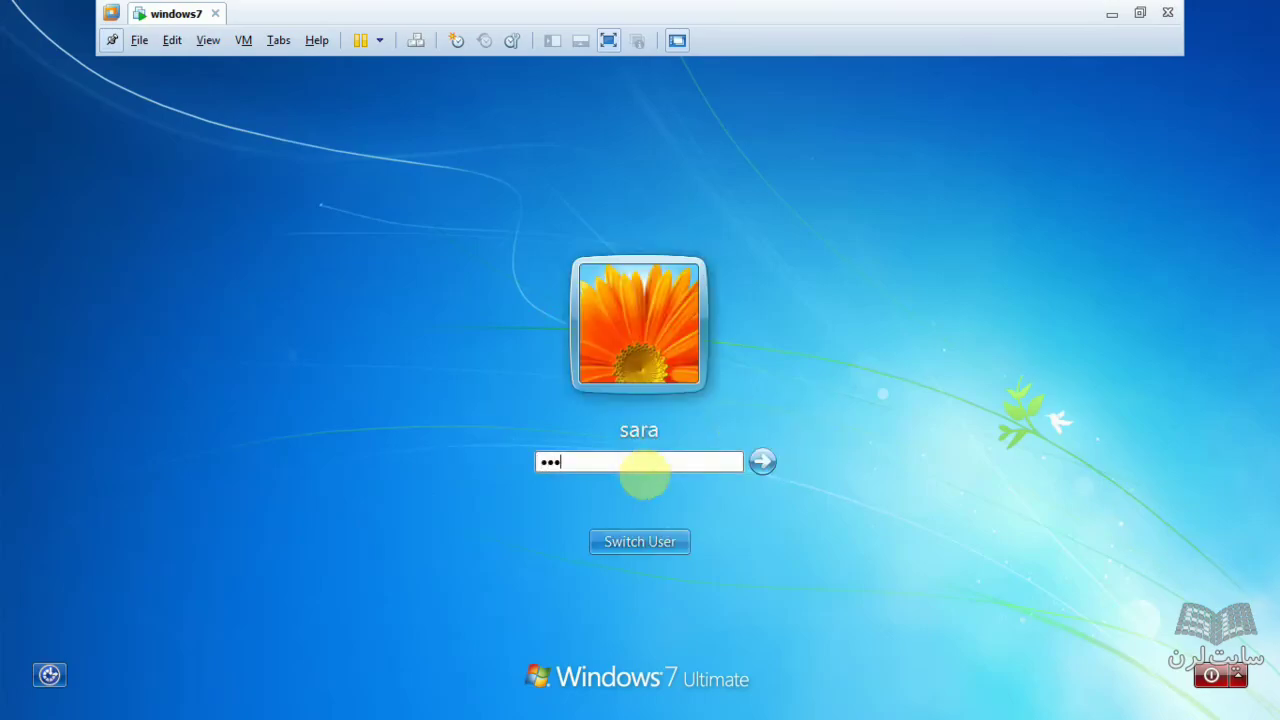
pyautogui.press('Return')
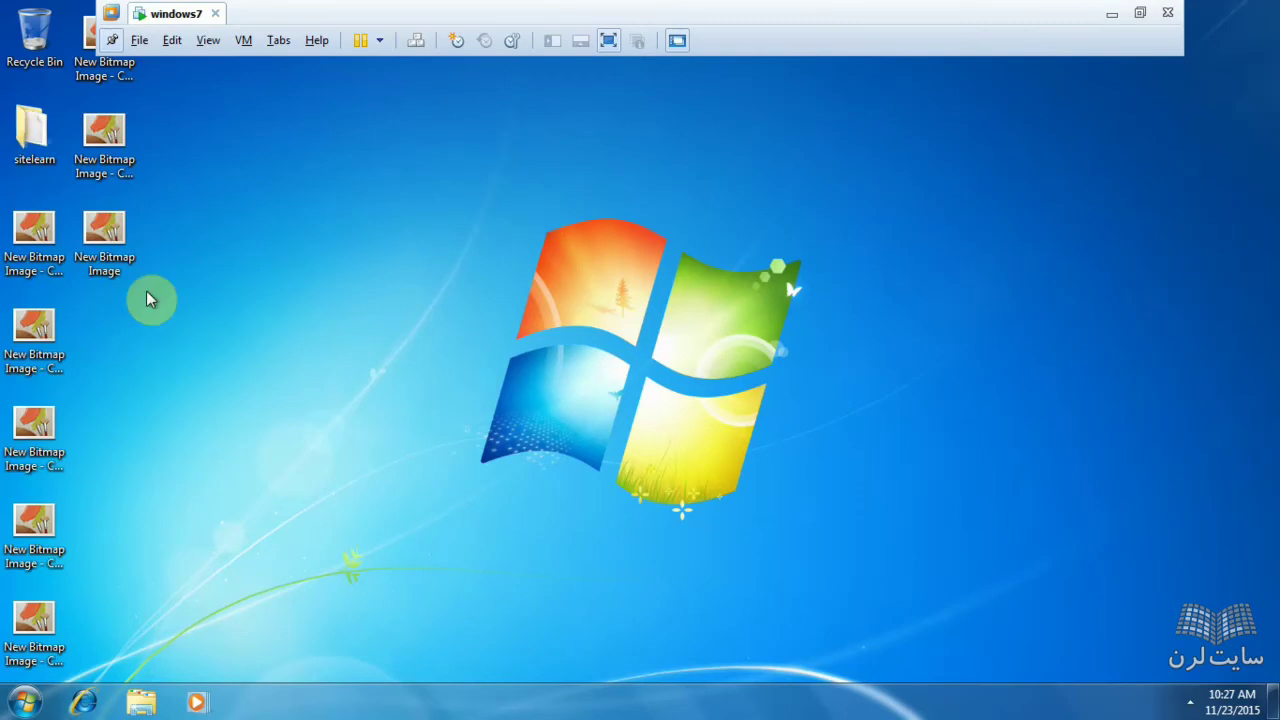
pyautogui.doubleClick(30, 145)
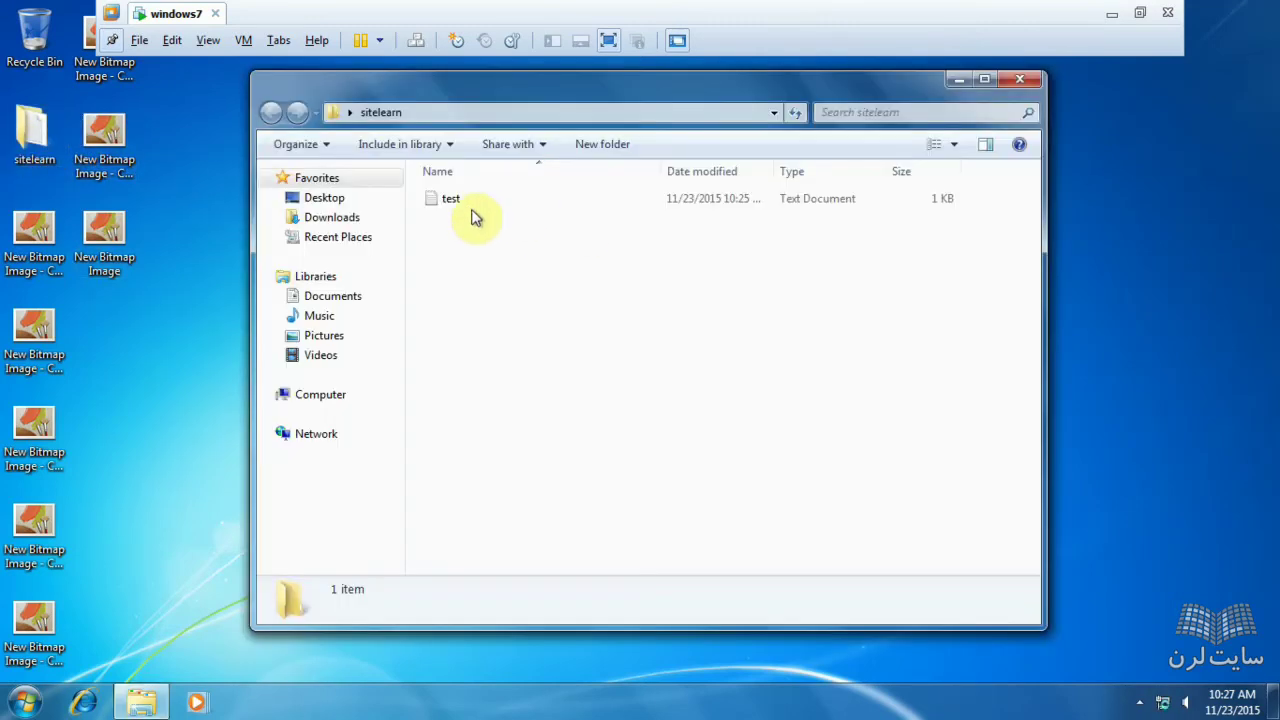
pyautogui.doubleClick(473, 207)
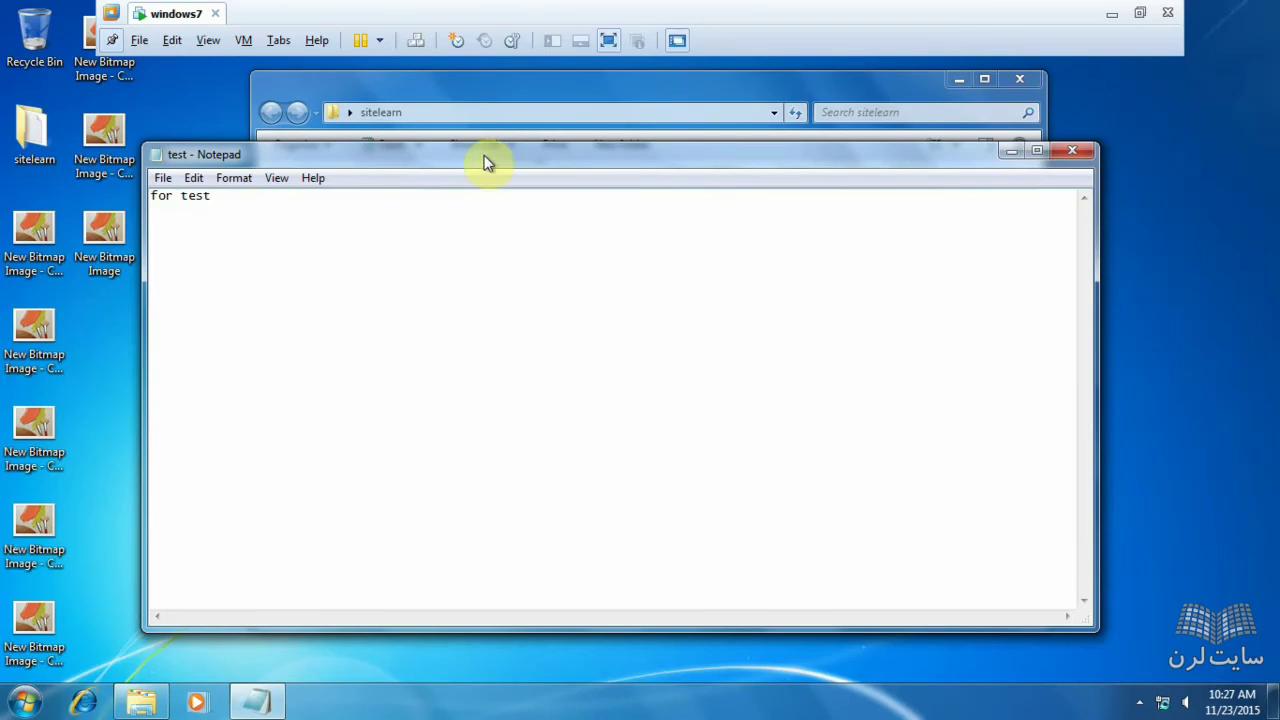
pyautogui.click(485, 158)
pyautogui.moveTo(485, 158); pyautogui.dragTo(590, 220)
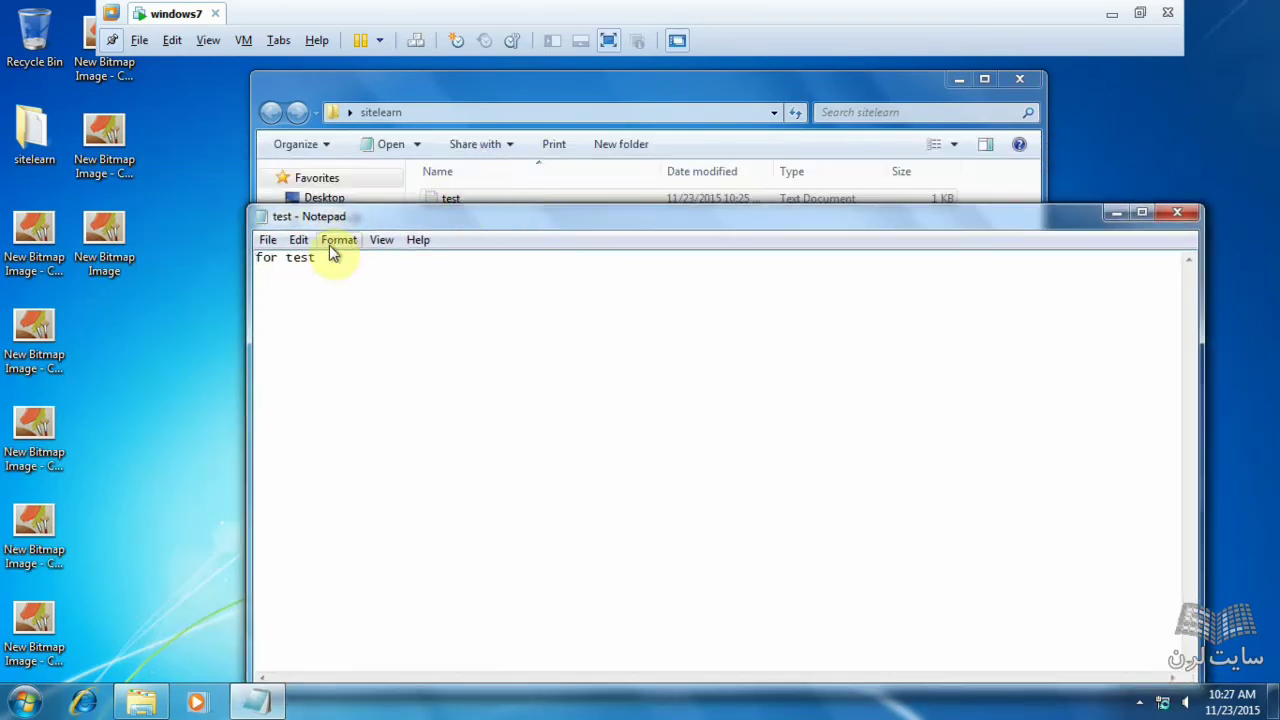
pyautogui.moveTo(320, 262); pyautogui.dragTo(161, 266)
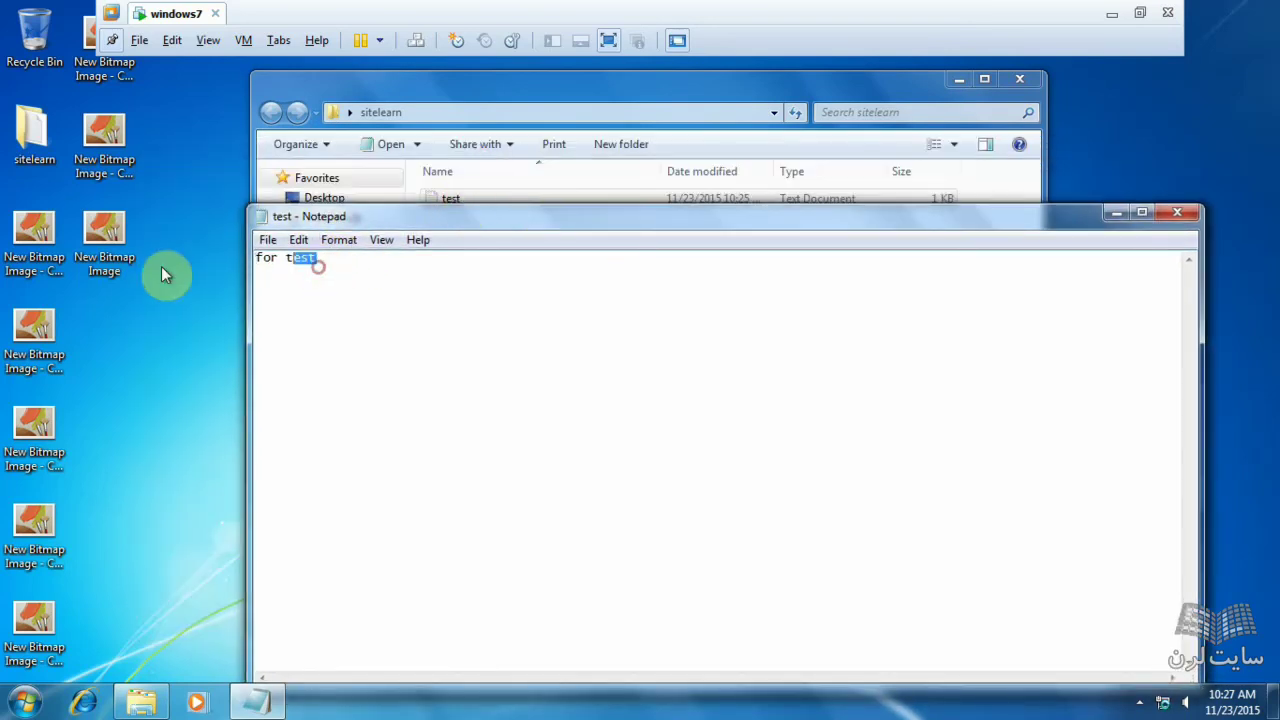
pyautogui.click(1180, 215)
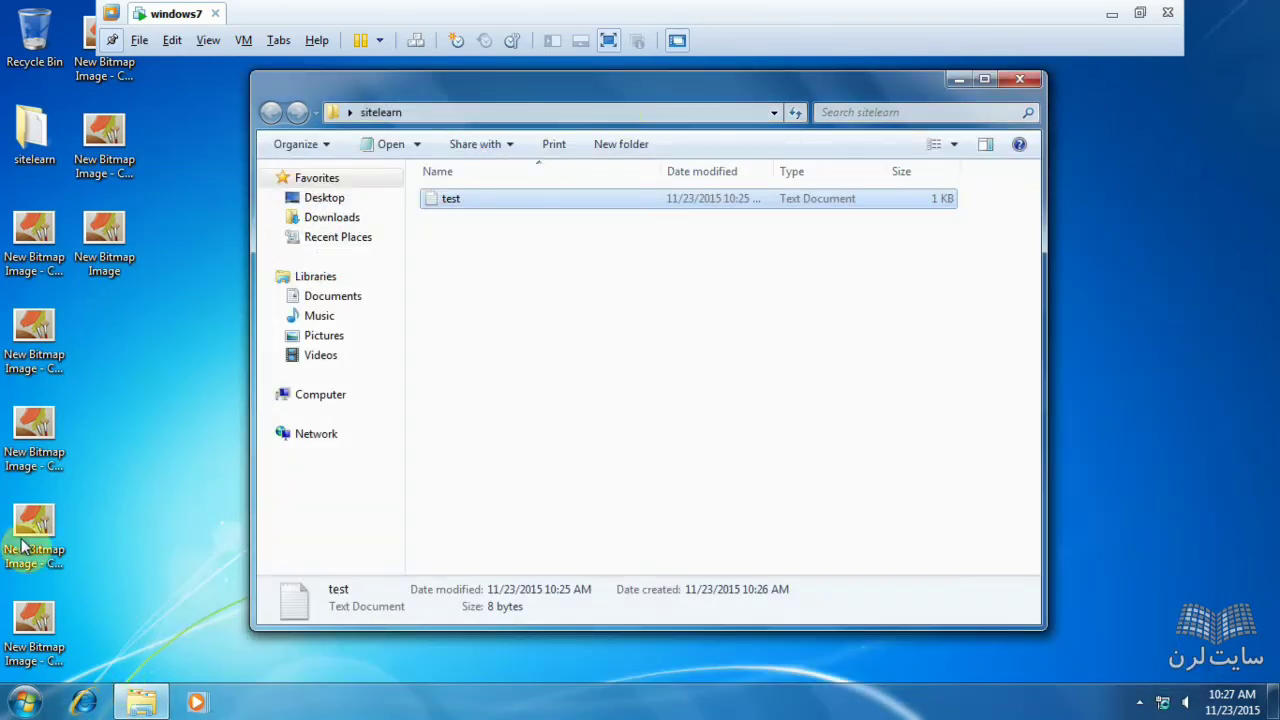
pyautogui.click(1030, 79)
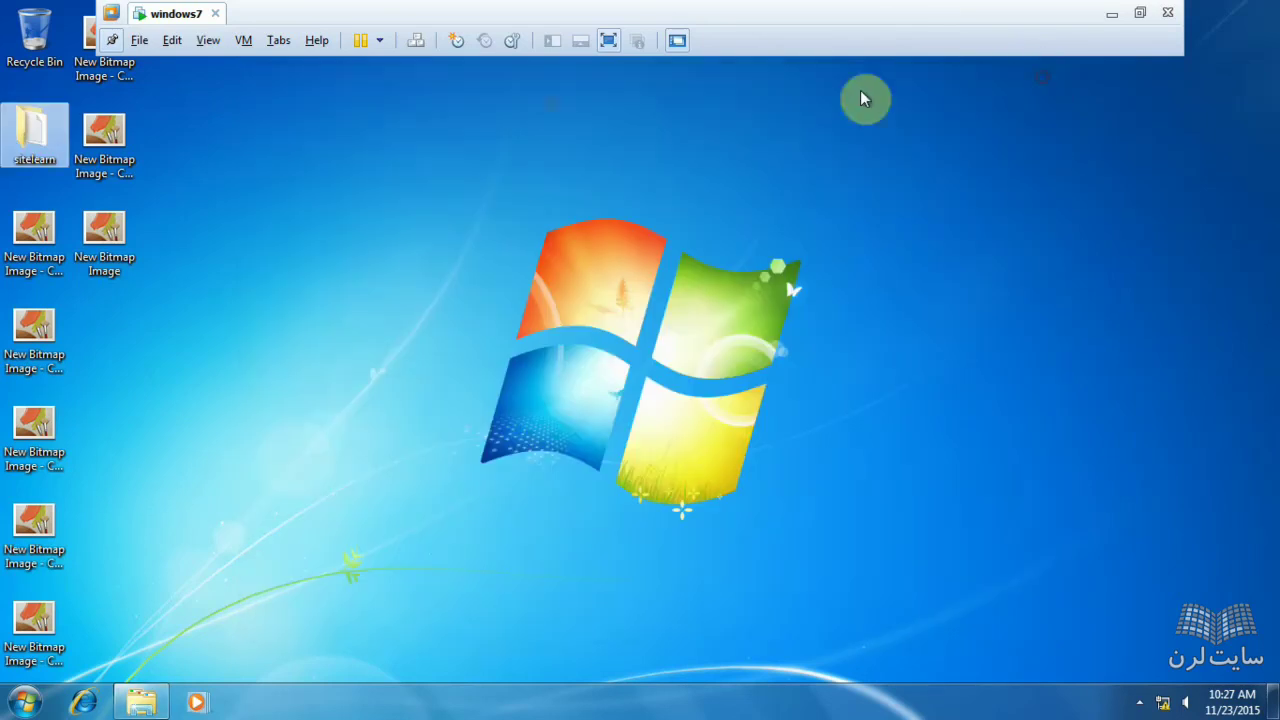
# - Log off the new account and sign back in to the original account
pyautogui.click(25, 702)
pyautogui.click(328, 654)
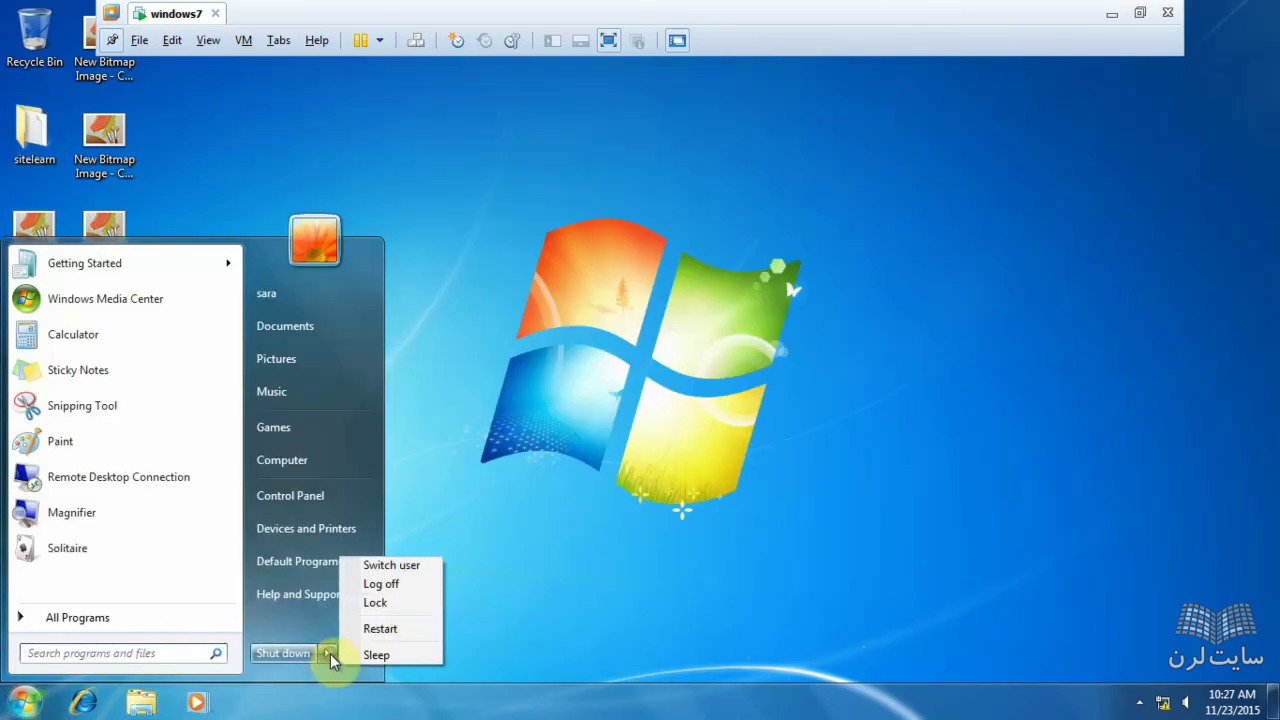
pyautogui.click(395, 586)
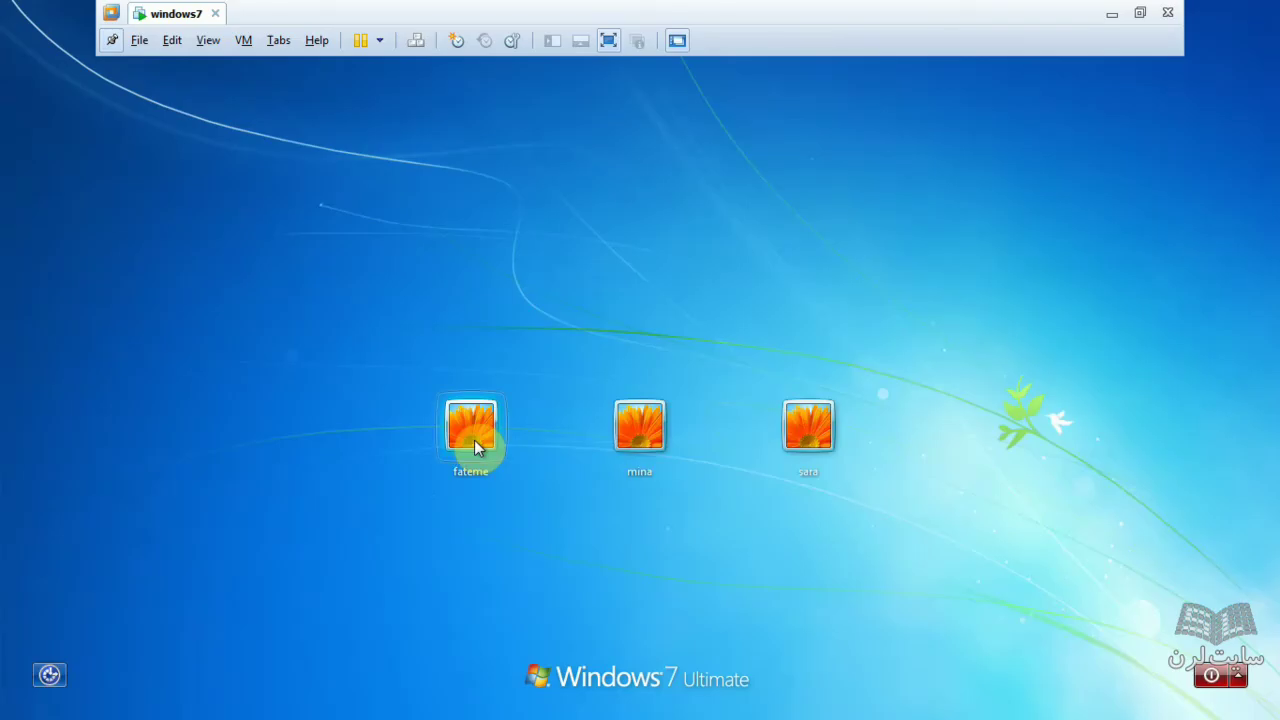
pyautogui.click(474, 446)
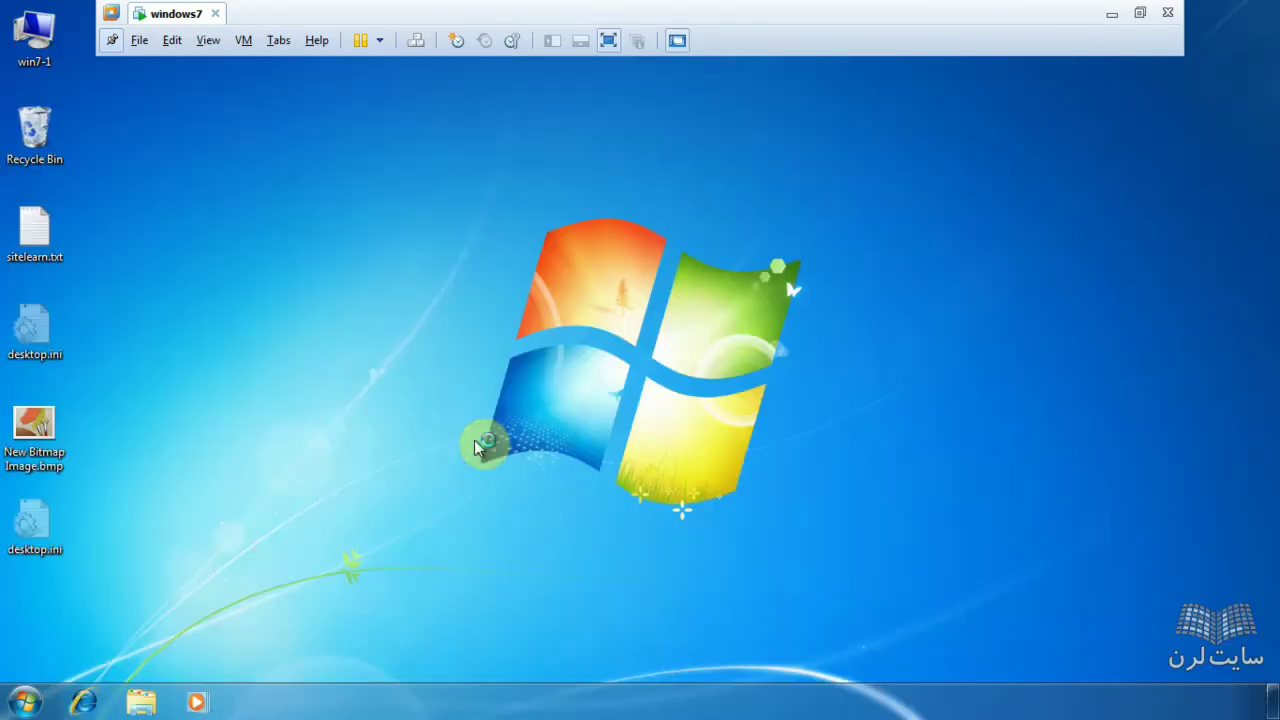
pyautogui.click(26, 701)
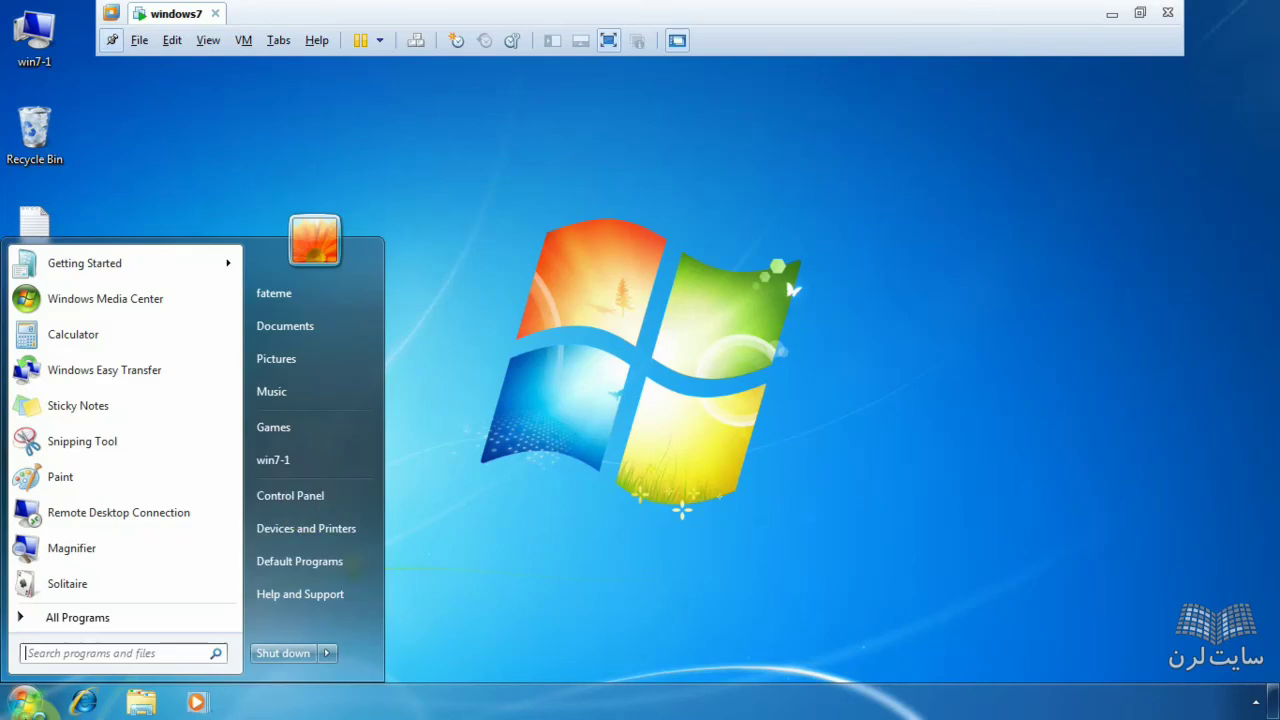
pyautogui.click(295, 462)
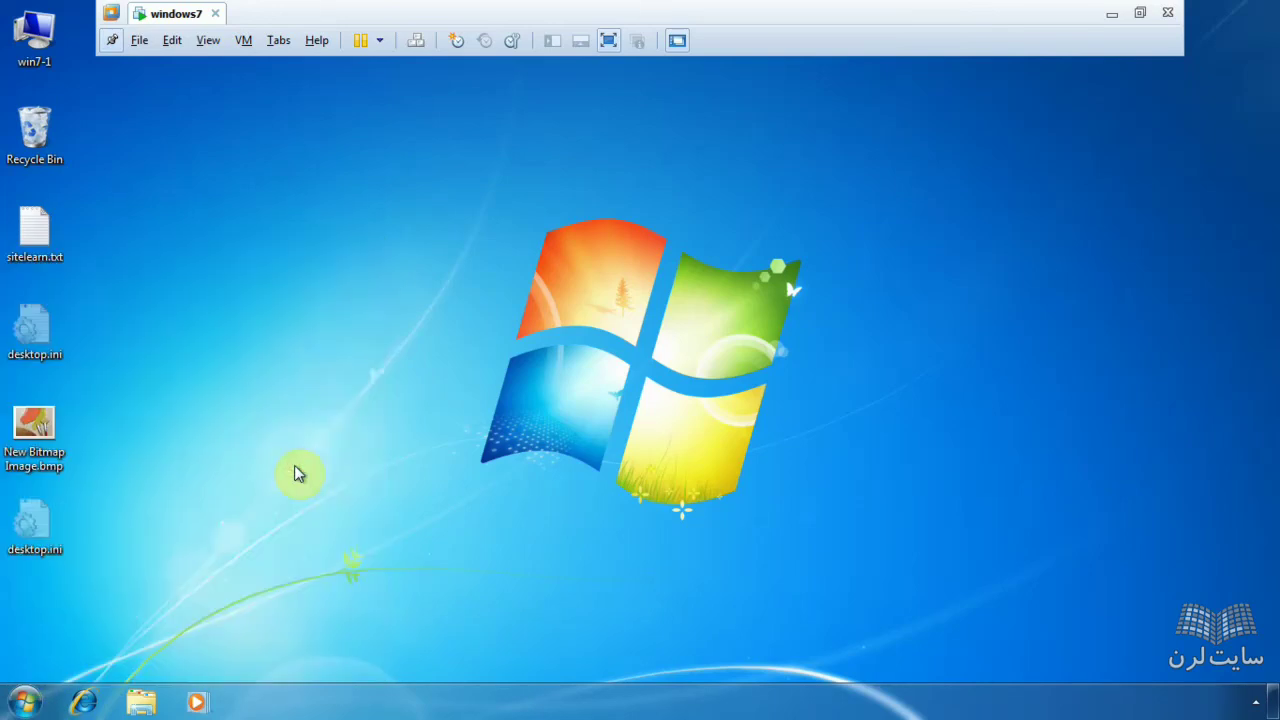
# - Browse to C:\Users\Default from the C drive
pyautogui.doubleClick(515, 252)
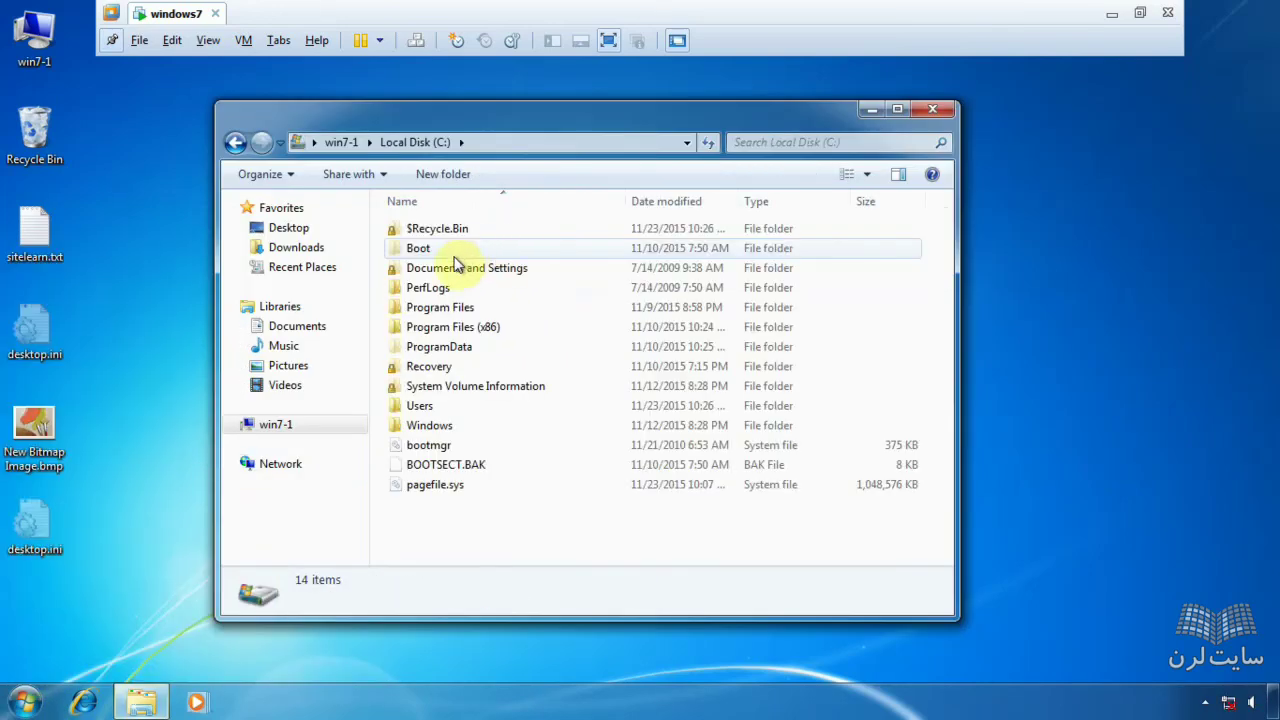
pyautogui.doubleClick(455, 408)
pyautogui.click(439, 245)
pyautogui.doubleClick(439, 245)
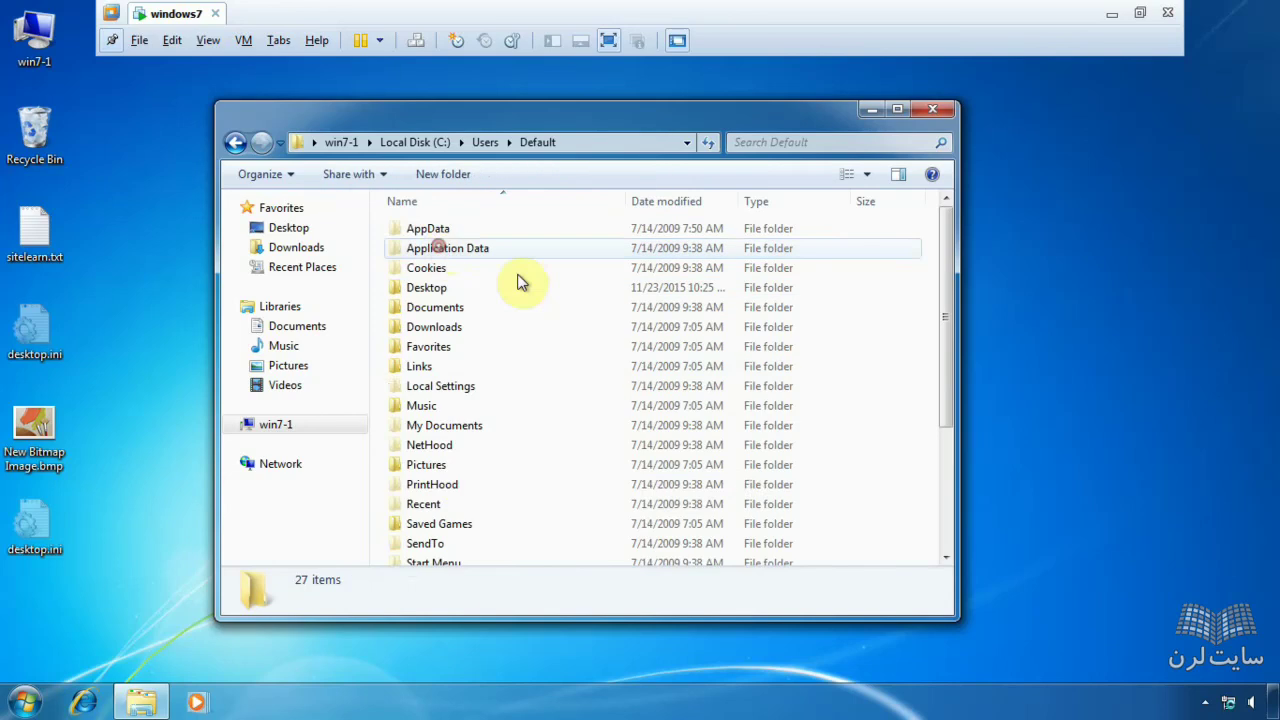
# - Check Default's Music, Pictures, Downloads and Documents folders, then go back to C:\Users
pyautogui.click(430, 408)
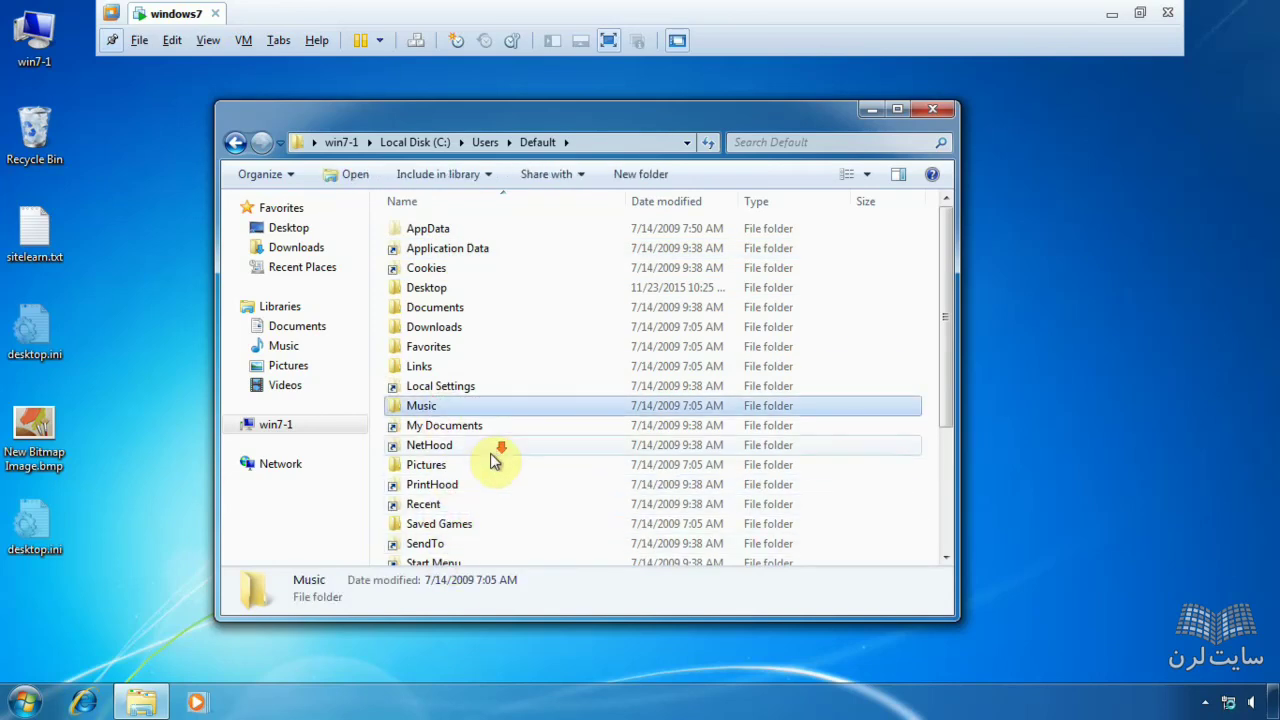
pyautogui.click(436, 467)
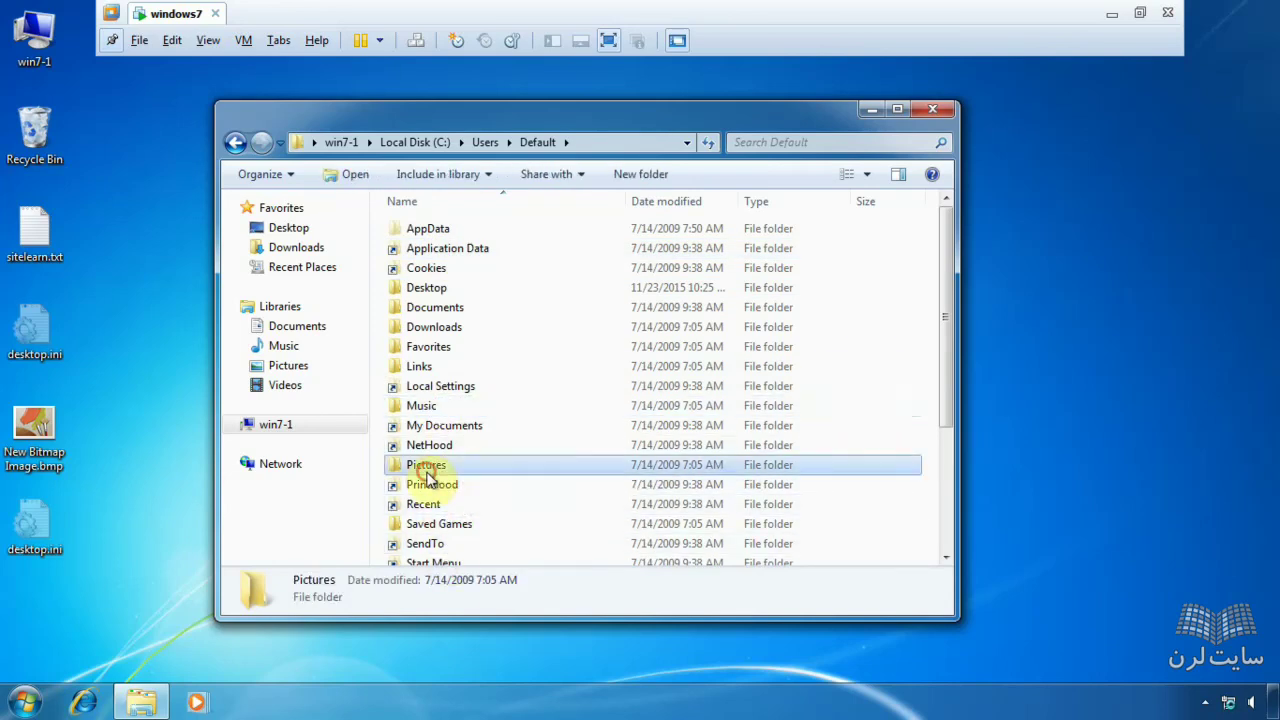
pyautogui.click(457, 328)
pyautogui.click(457, 310)
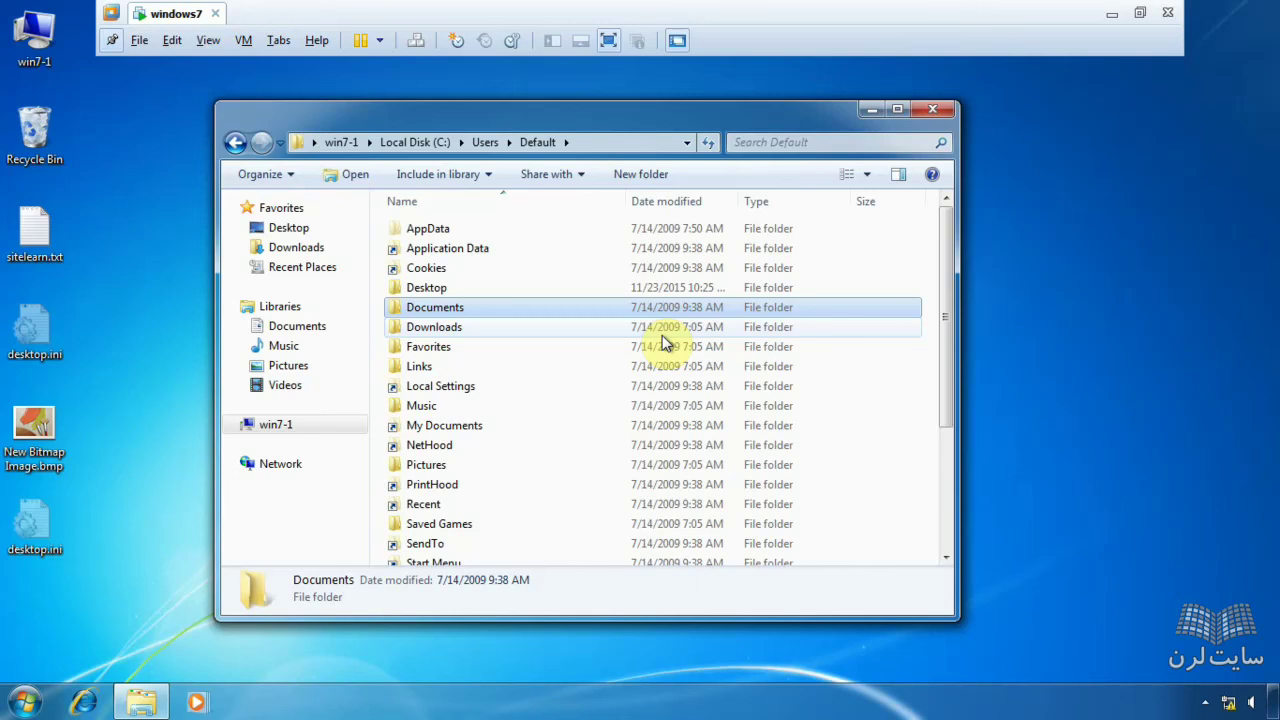
pyautogui.click(235, 142)
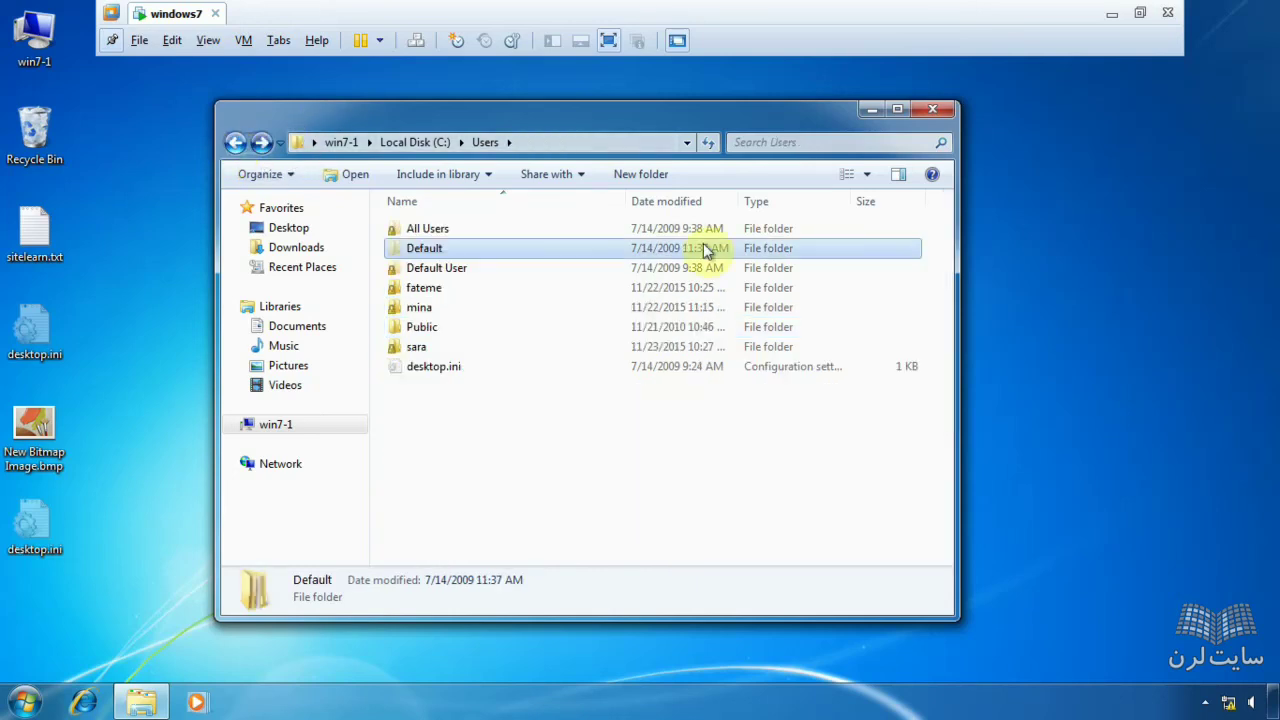
# - Open C:\Users\Public to view its shared subfolders
pyautogui.click(436, 334)
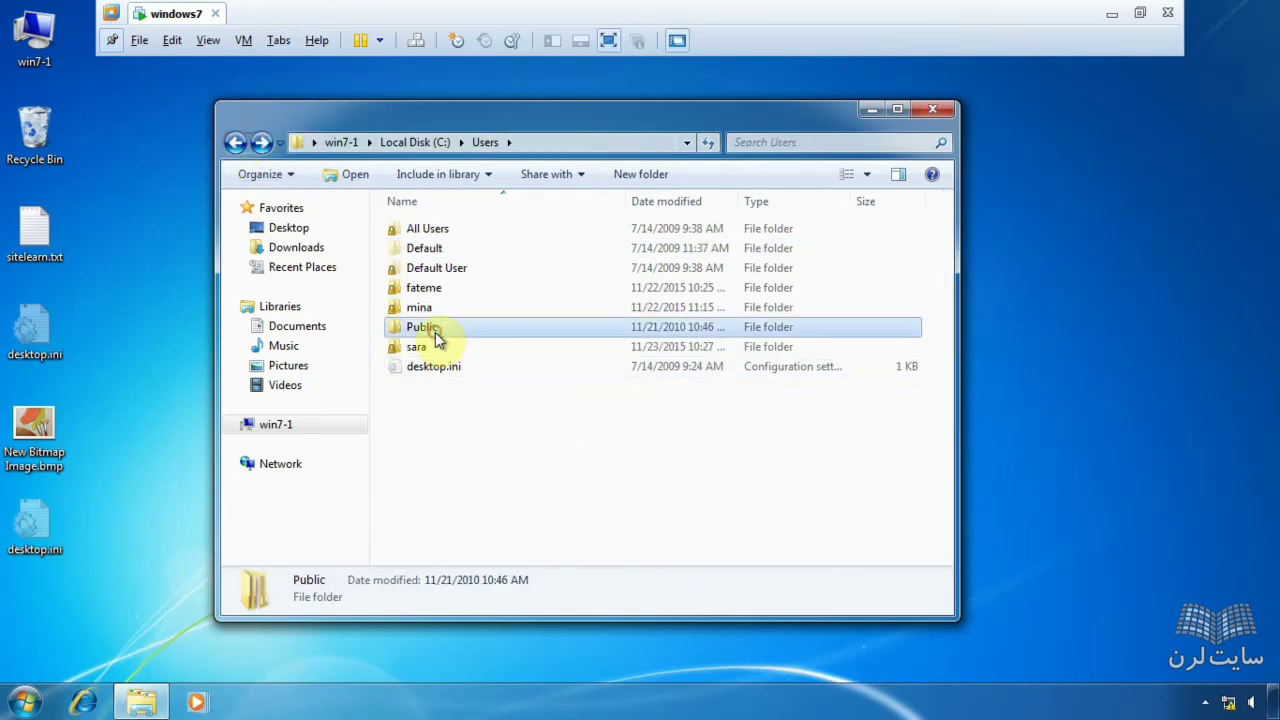
pyautogui.press('d')
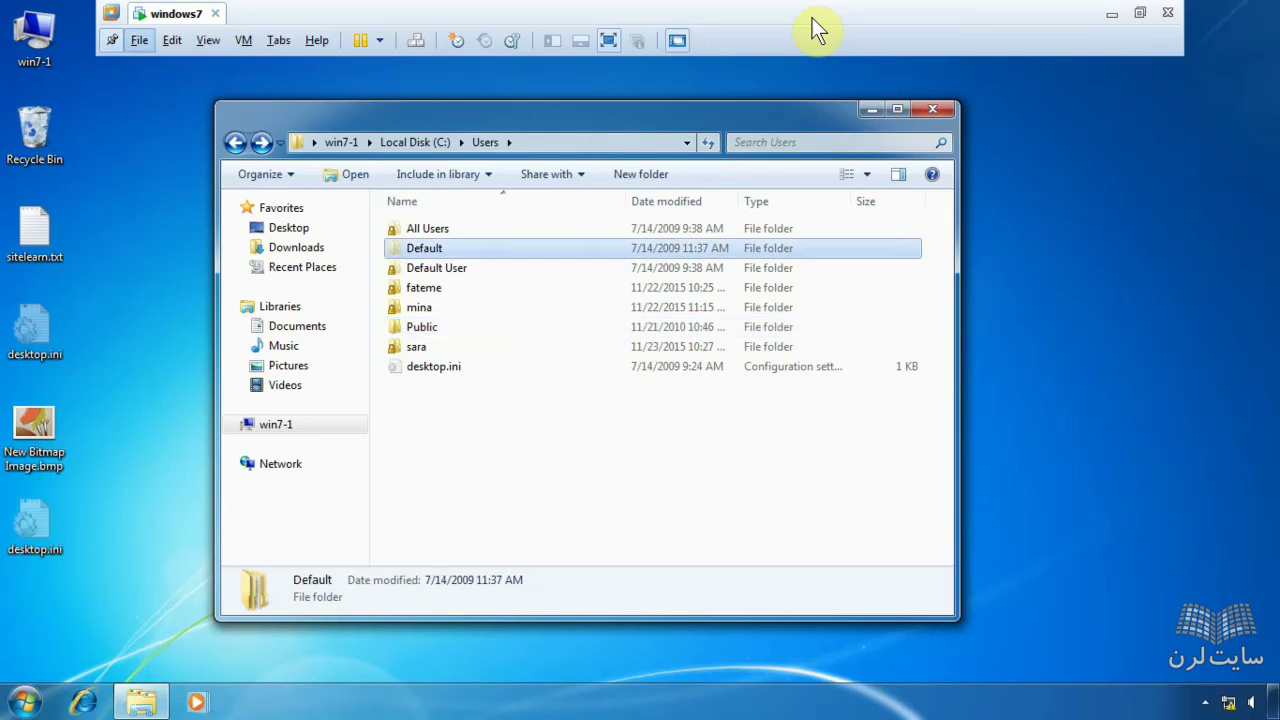
pyautogui.click(437, 334)
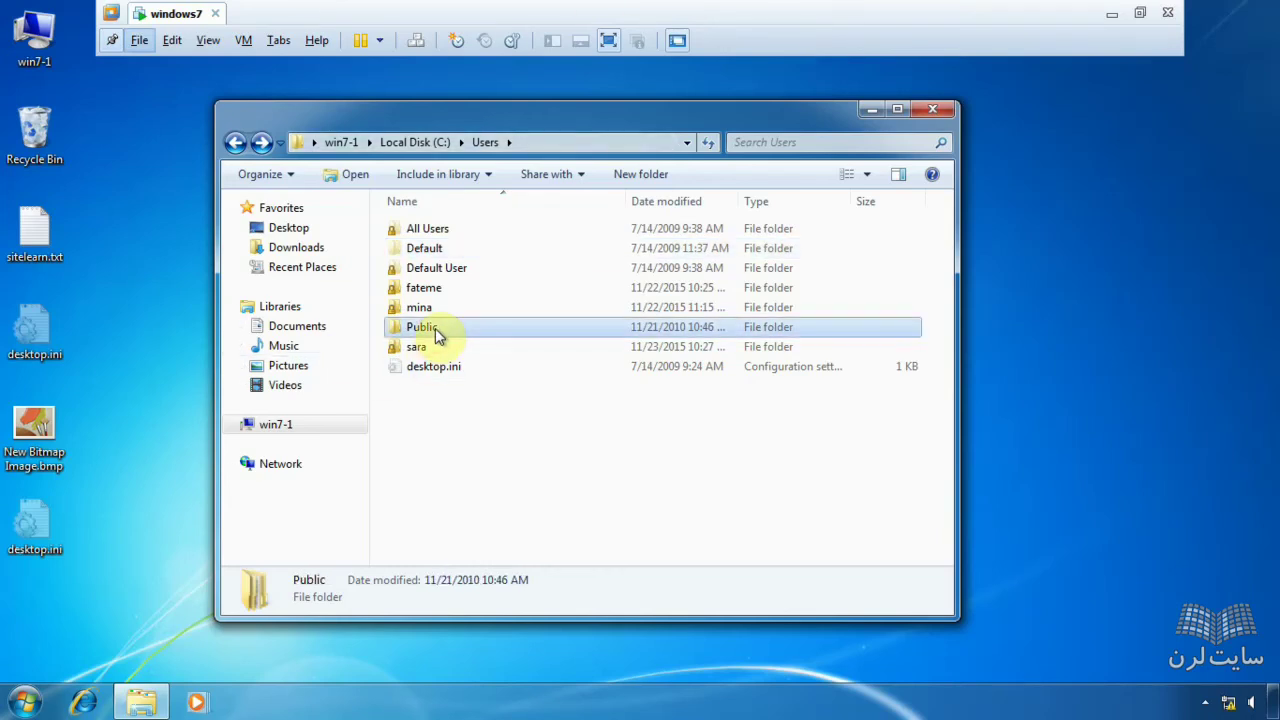
pyautogui.doubleClick(435, 328)
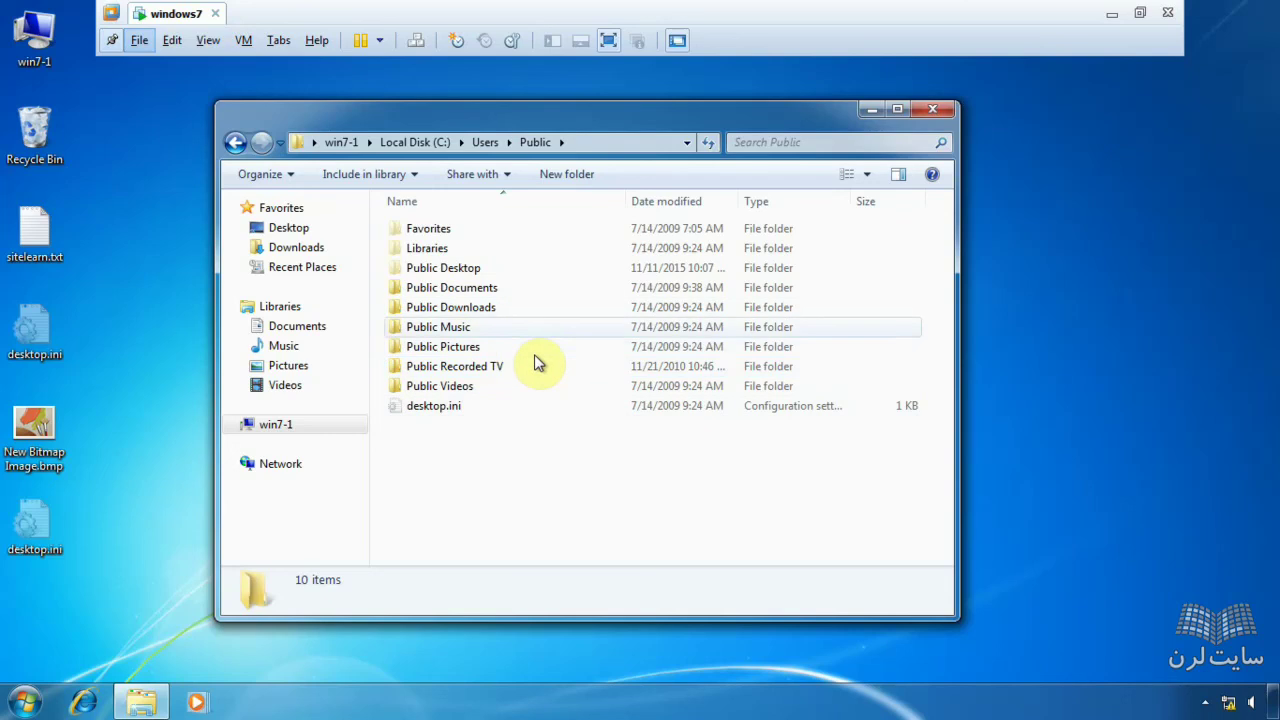
pyautogui.moveTo(534, 354)
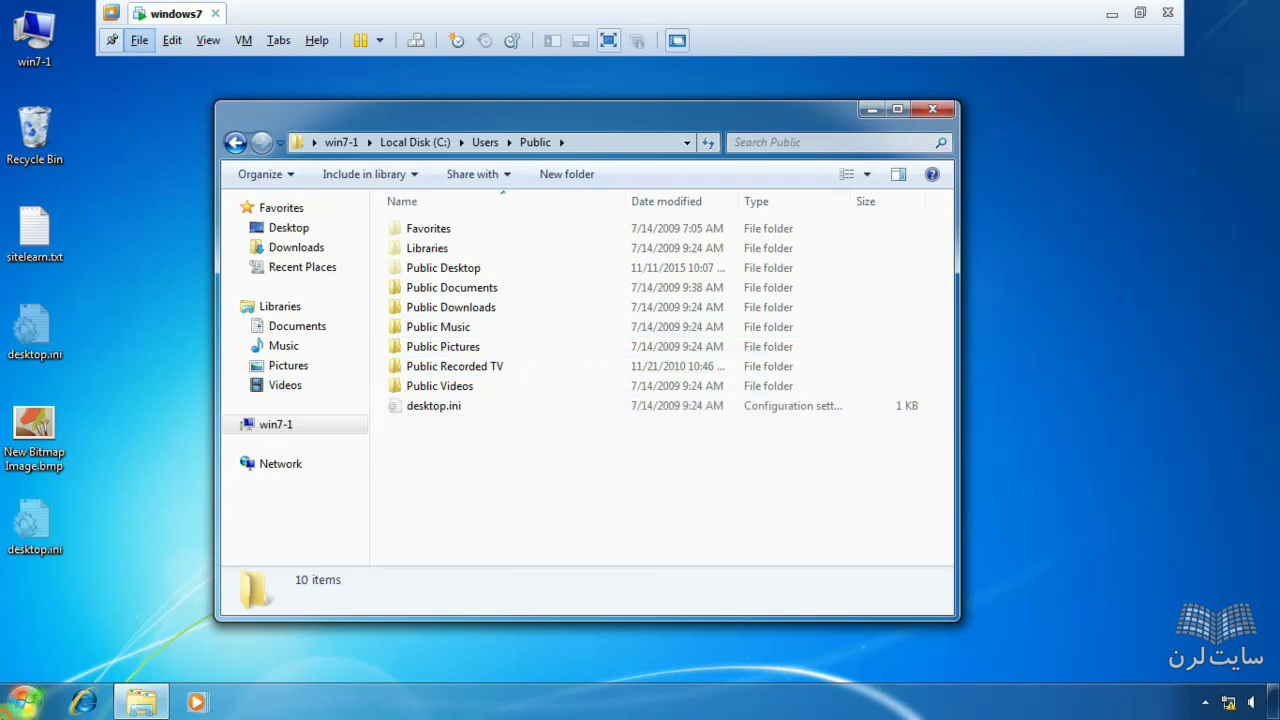
pyautogui.click(24, 702)
# - Open Computer Management for win7-1 and review each account in its Users list
pyautogui.rightClick(287, 464)
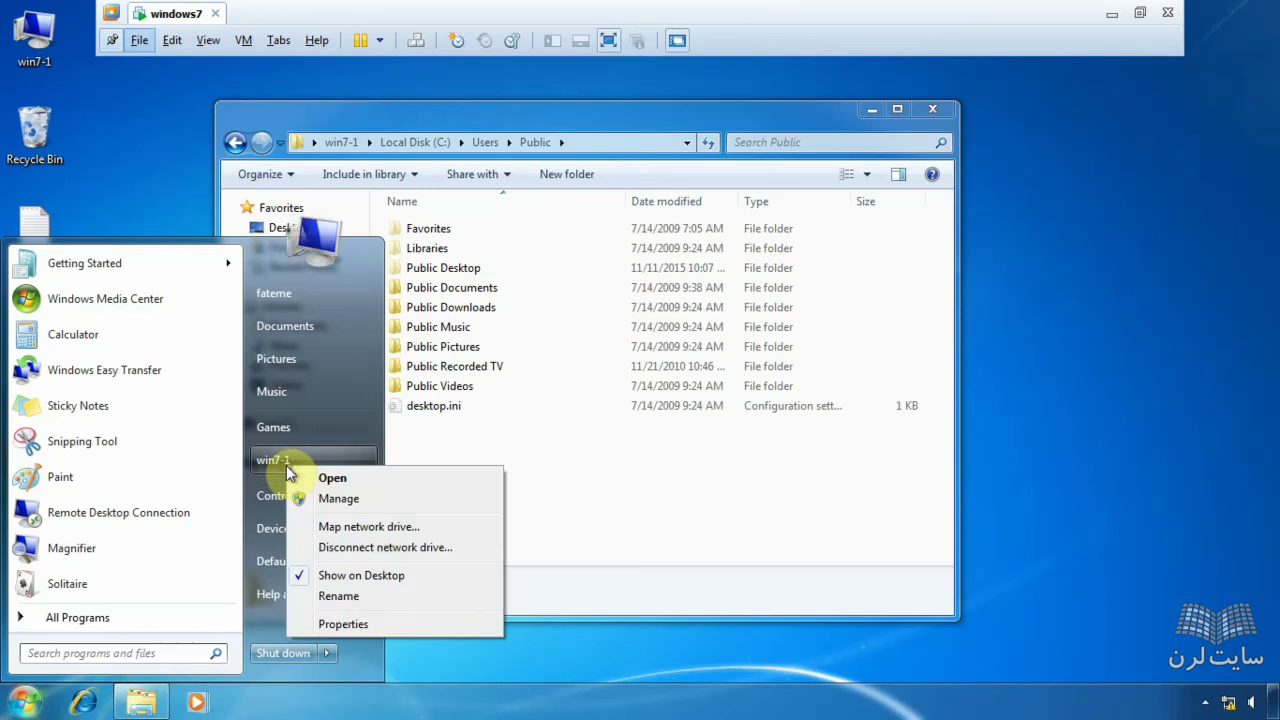
pyautogui.click(366, 498)
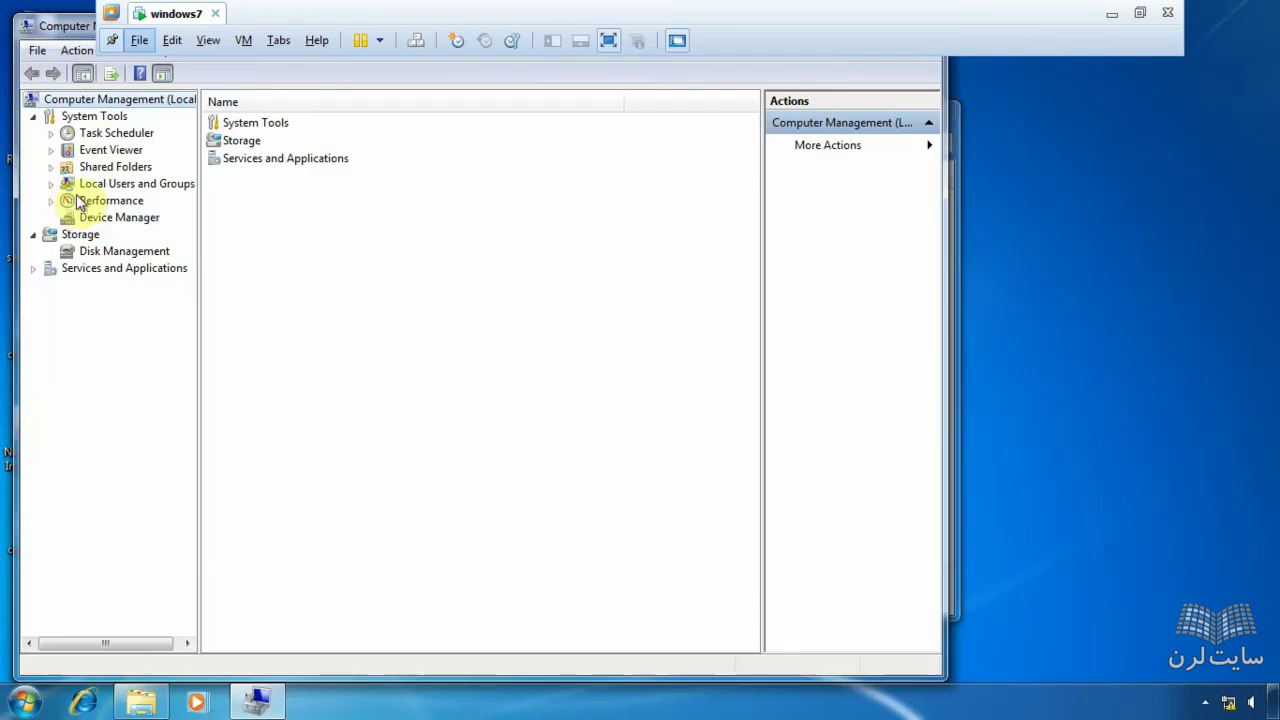
pyautogui.click(128, 186)
pyautogui.doubleClick(234, 125)
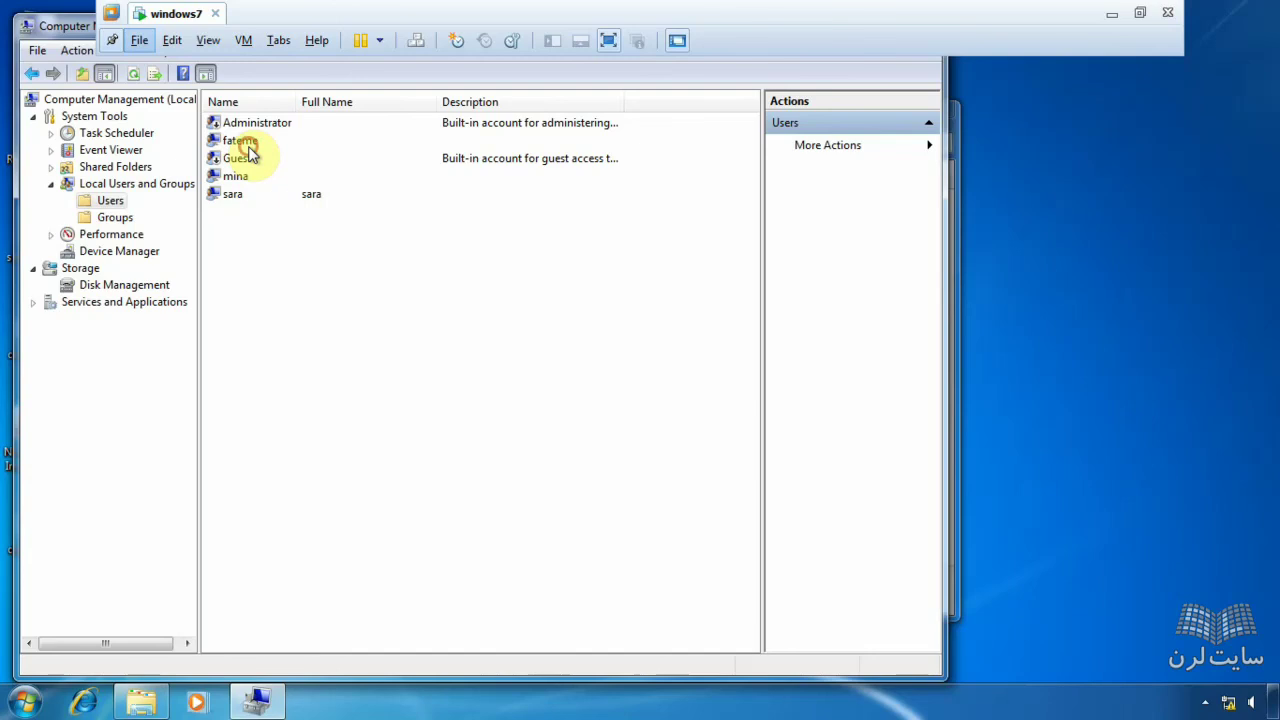
pyautogui.click(245, 142)
pyautogui.click(280, 177)
pyautogui.click(292, 197)
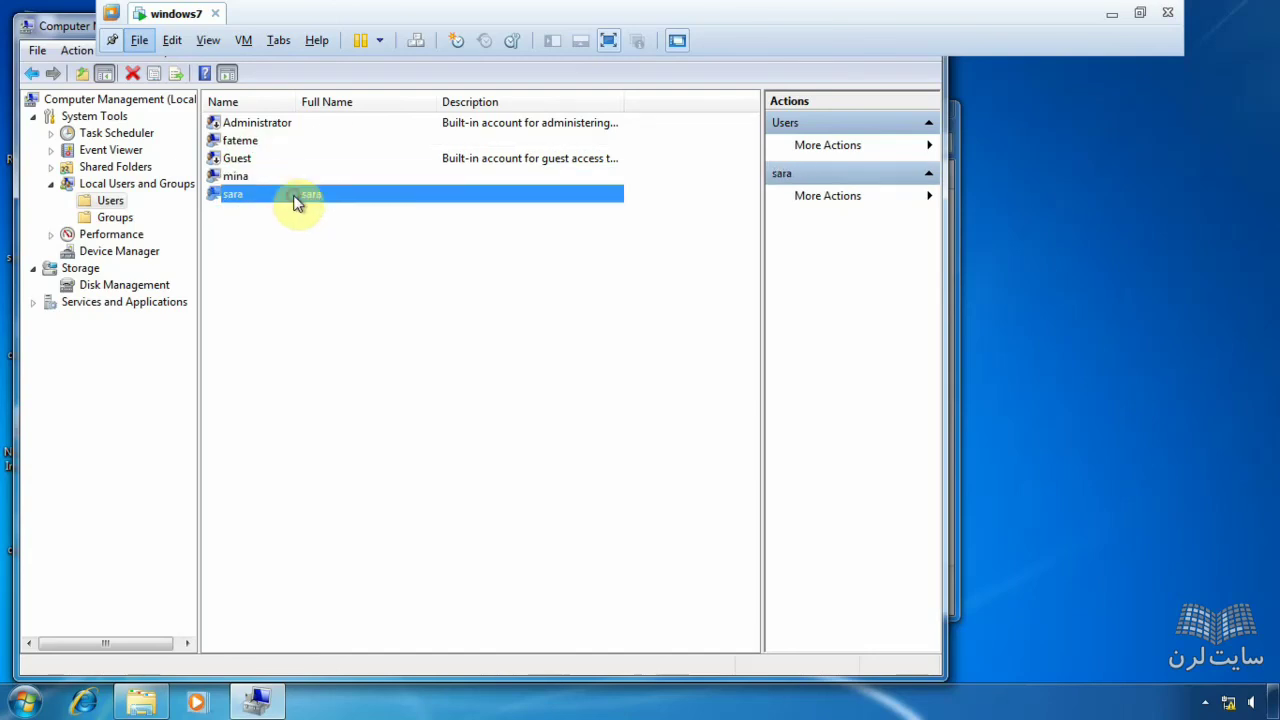
pyautogui.moveTo(72, 30); pyautogui.dragTo(128, 208)
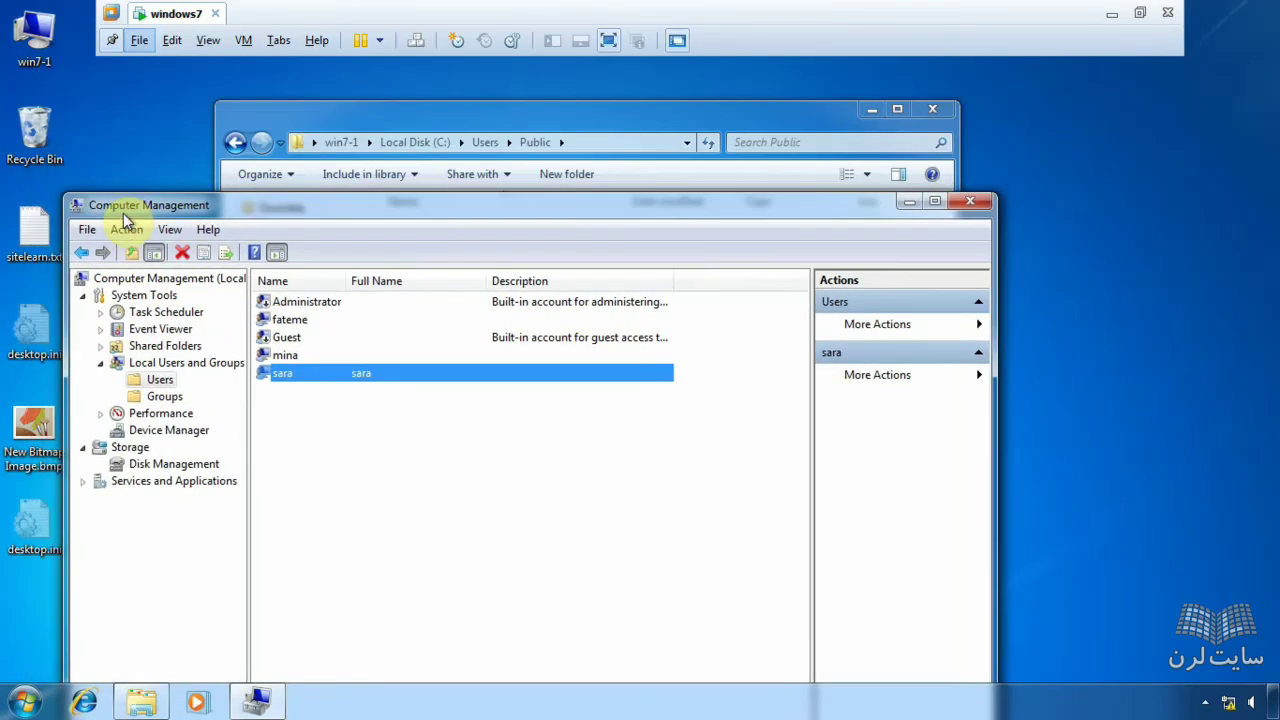
pyautogui.click(390, 119)
# - Create an empty T1.txt in Public Documents and open it in Notepad
pyautogui.moveTo(441, 115); pyautogui.dragTo(629, 107)
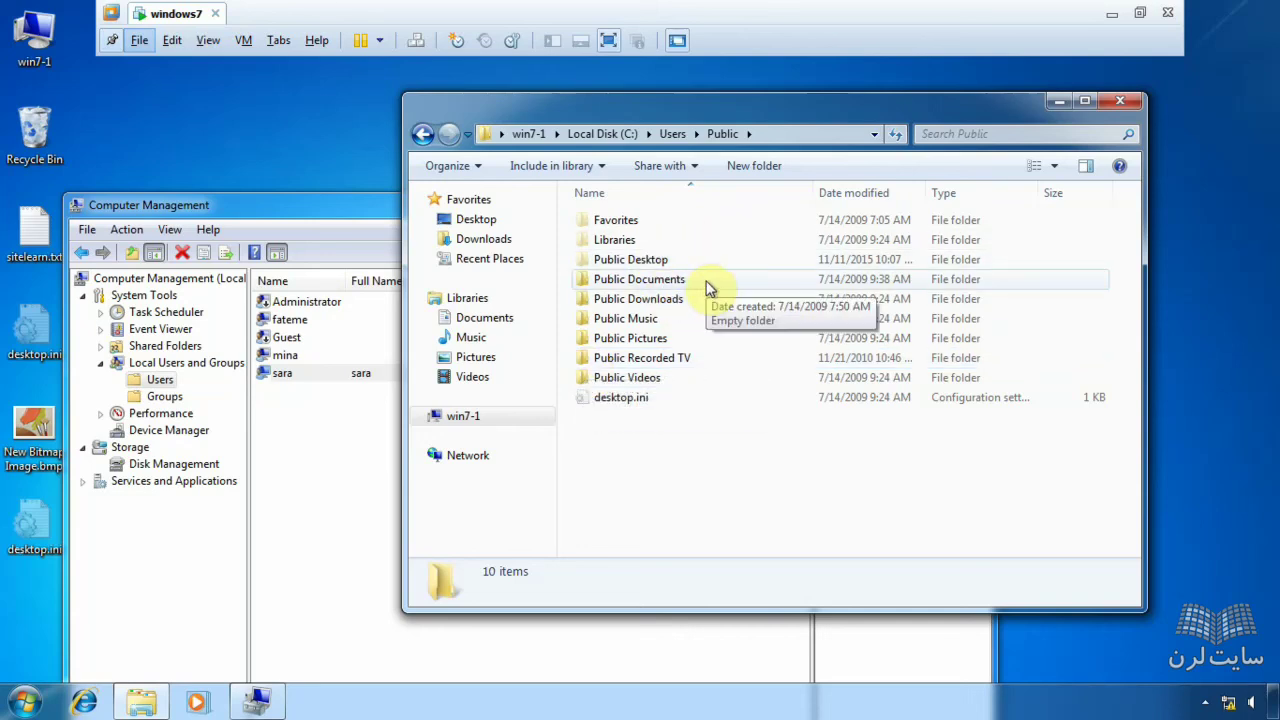
pyautogui.doubleClick(707, 288)
pyautogui.rightClick(613, 352)
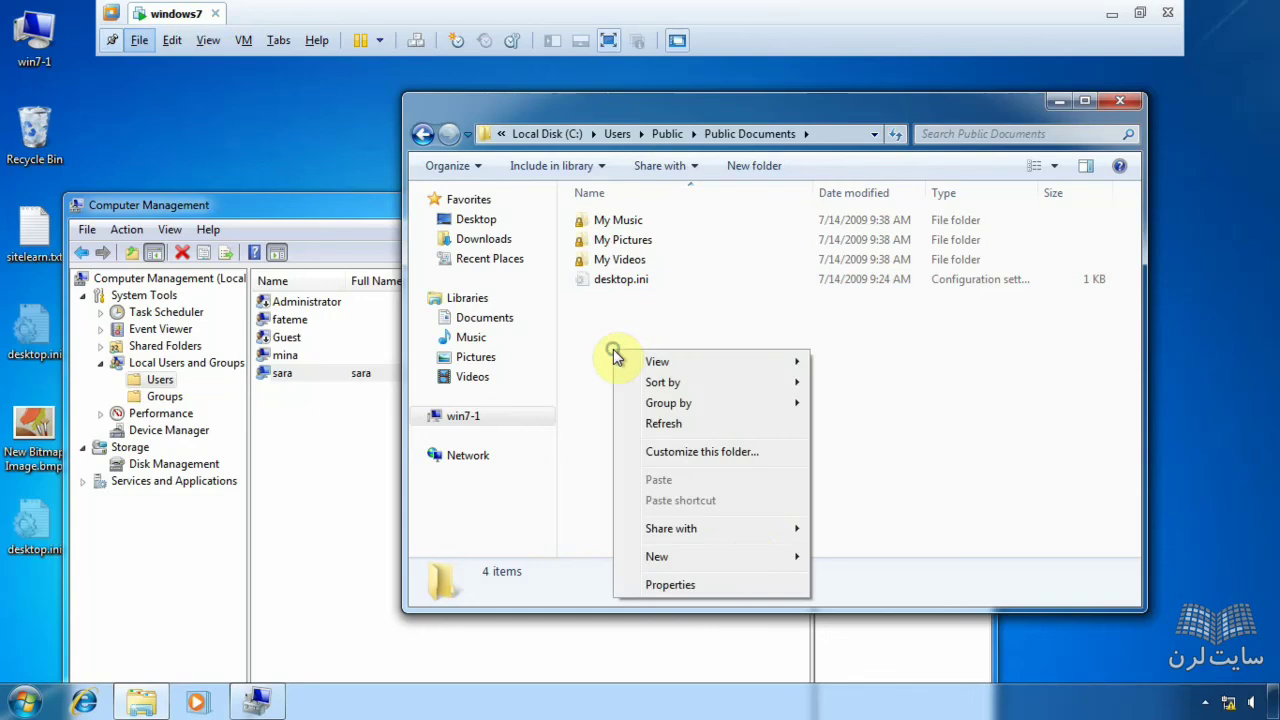
pyautogui.moveTo(757, 557)
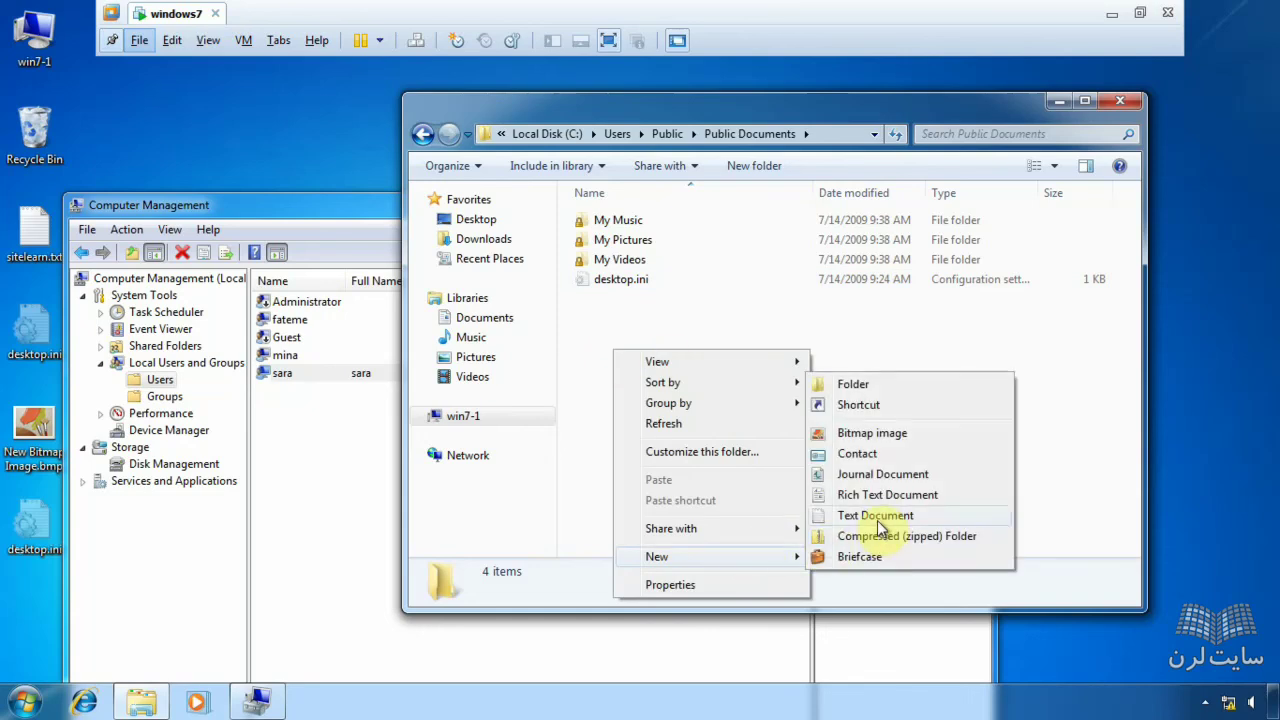
pyautogui.click(876, 516)
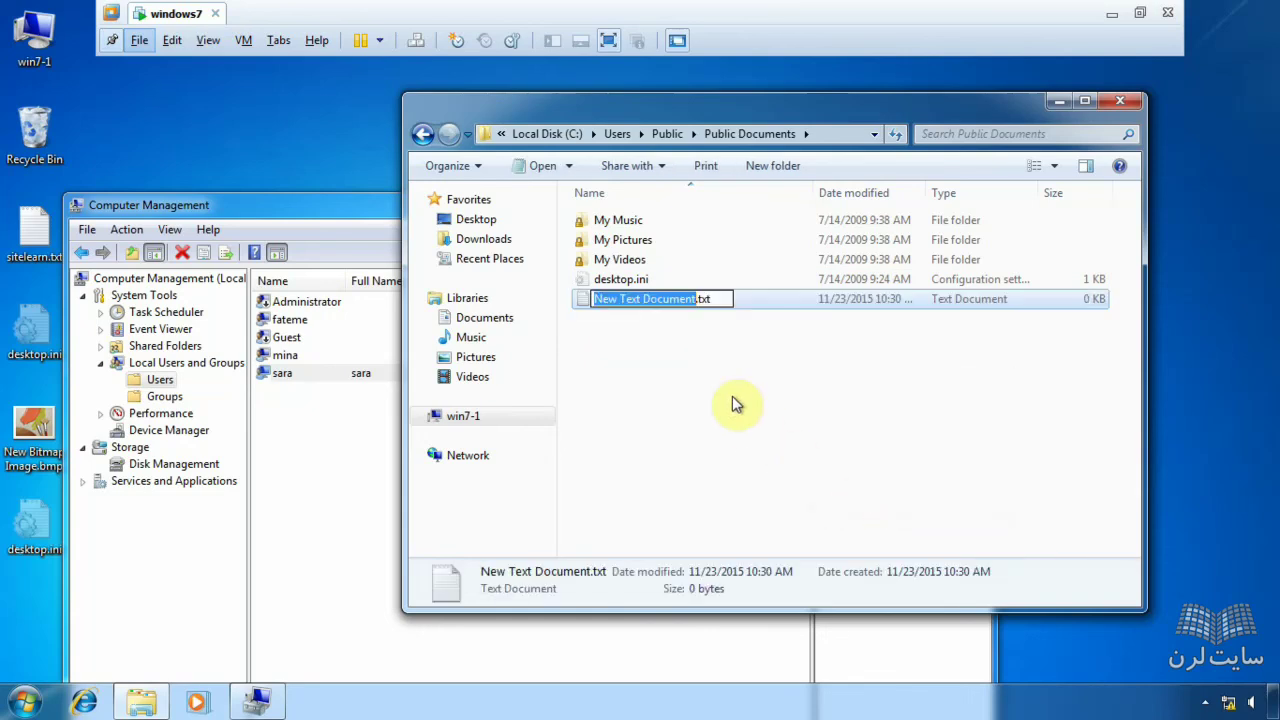
pyautogui.write('t1')
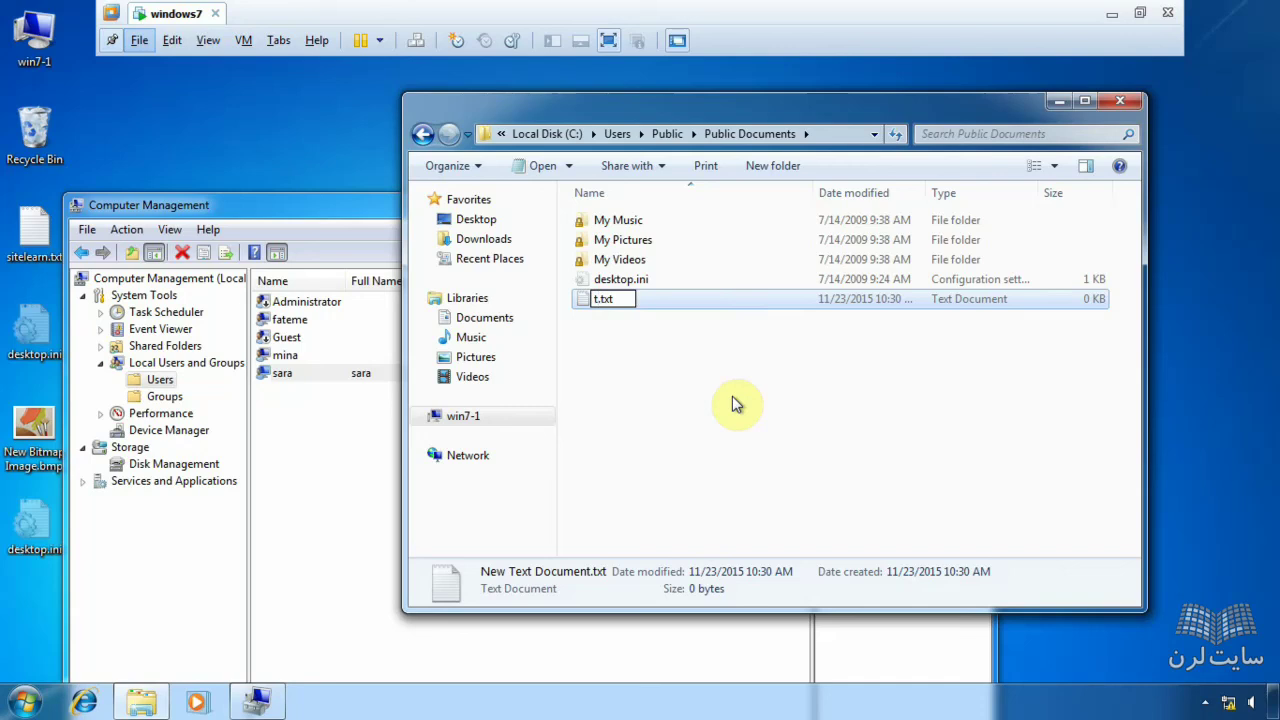
pyautogui.press('BackSpace')
pyautogui.press('BackSpace')
pyautogui.write('T1')
pyautogui.press('Return')
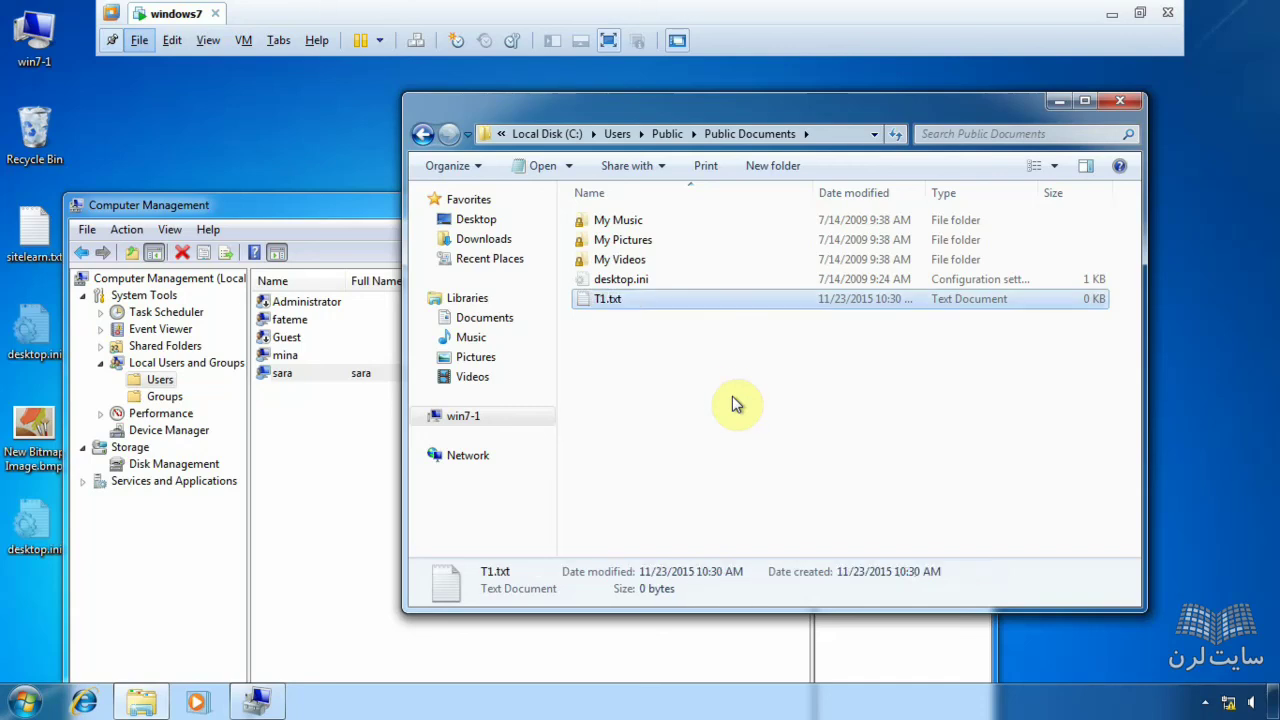
pyautogui.press('Return')
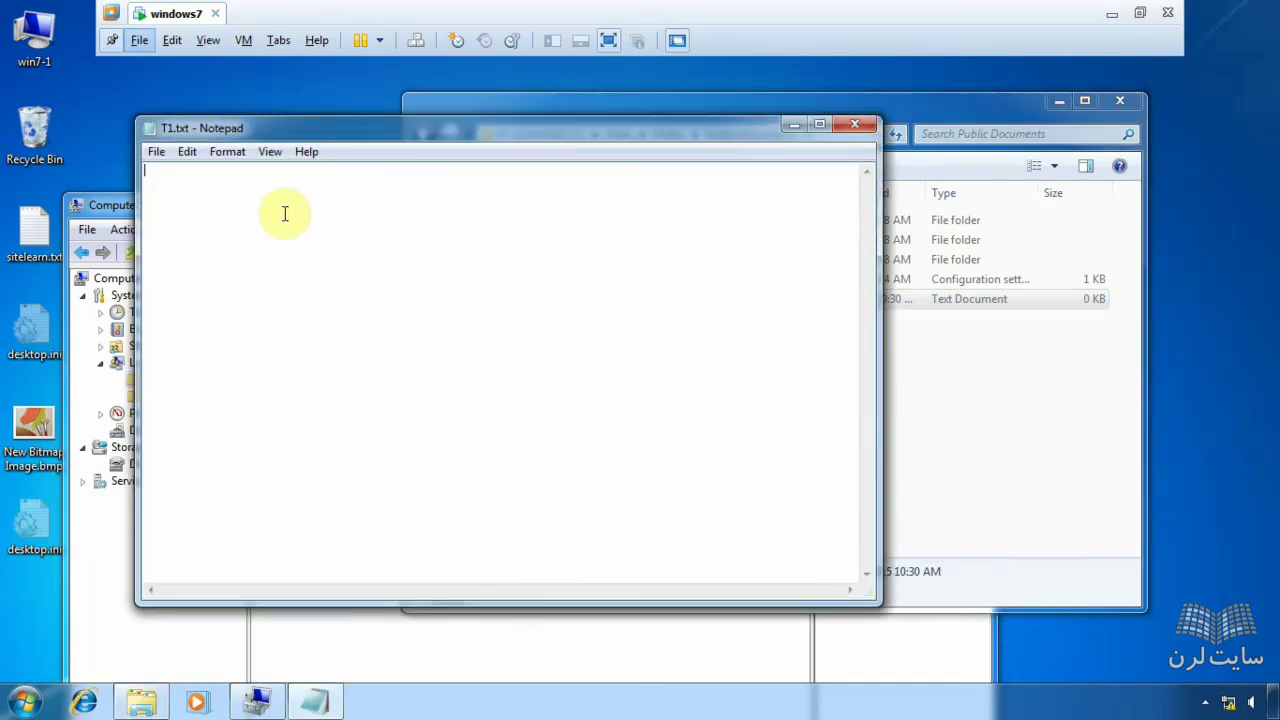
pyautogui.write('ww')
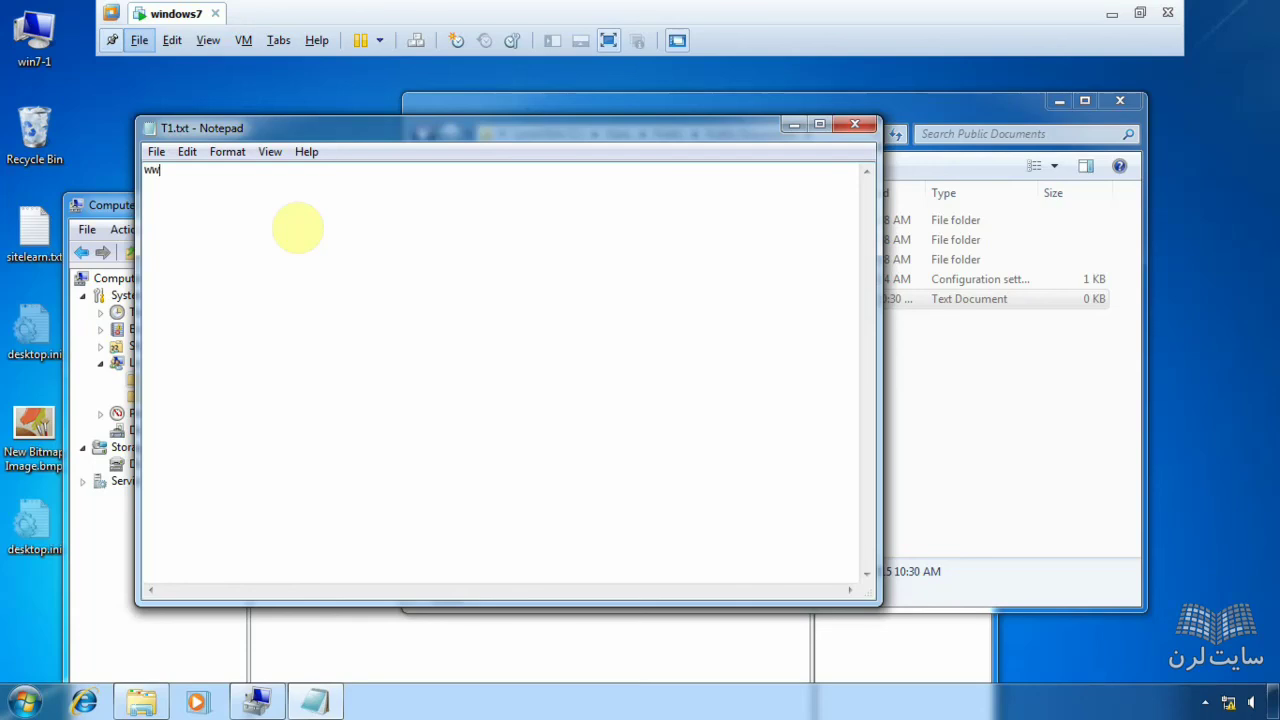
pyautogui.write('w.sitelearn.ir')
pyautogui.click(855, 124)
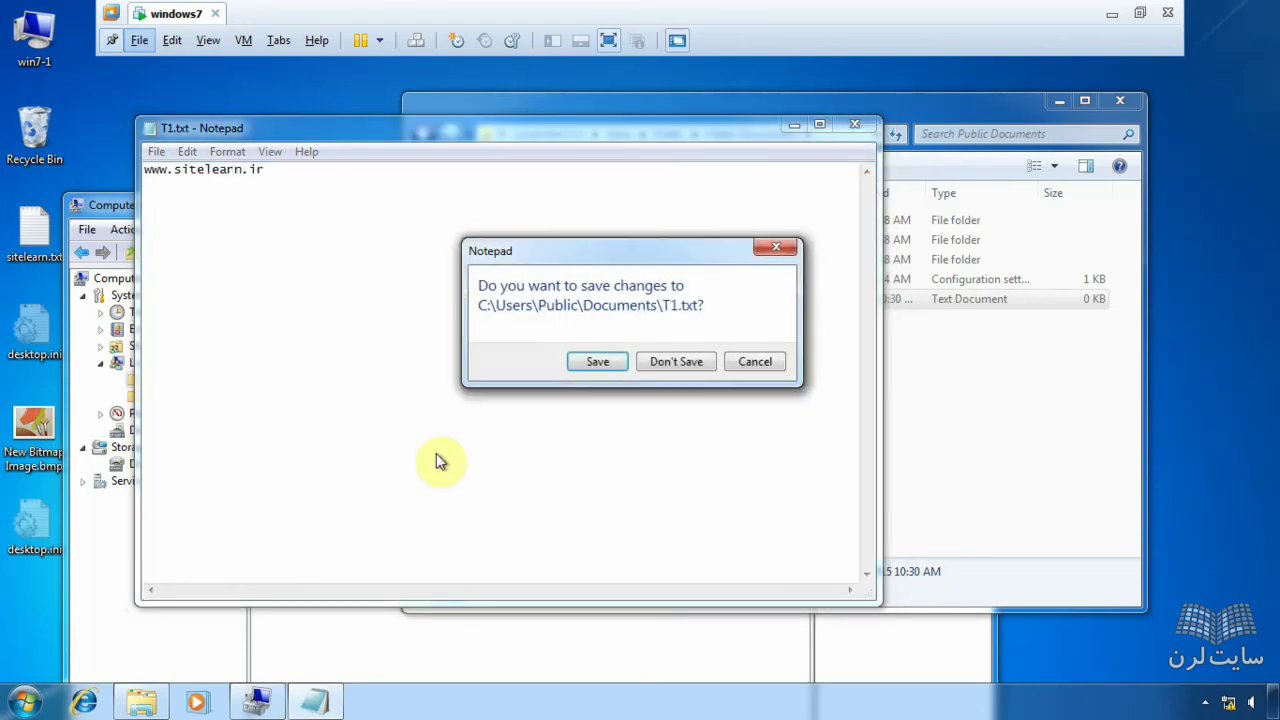
pyautogui.click(585, 366)
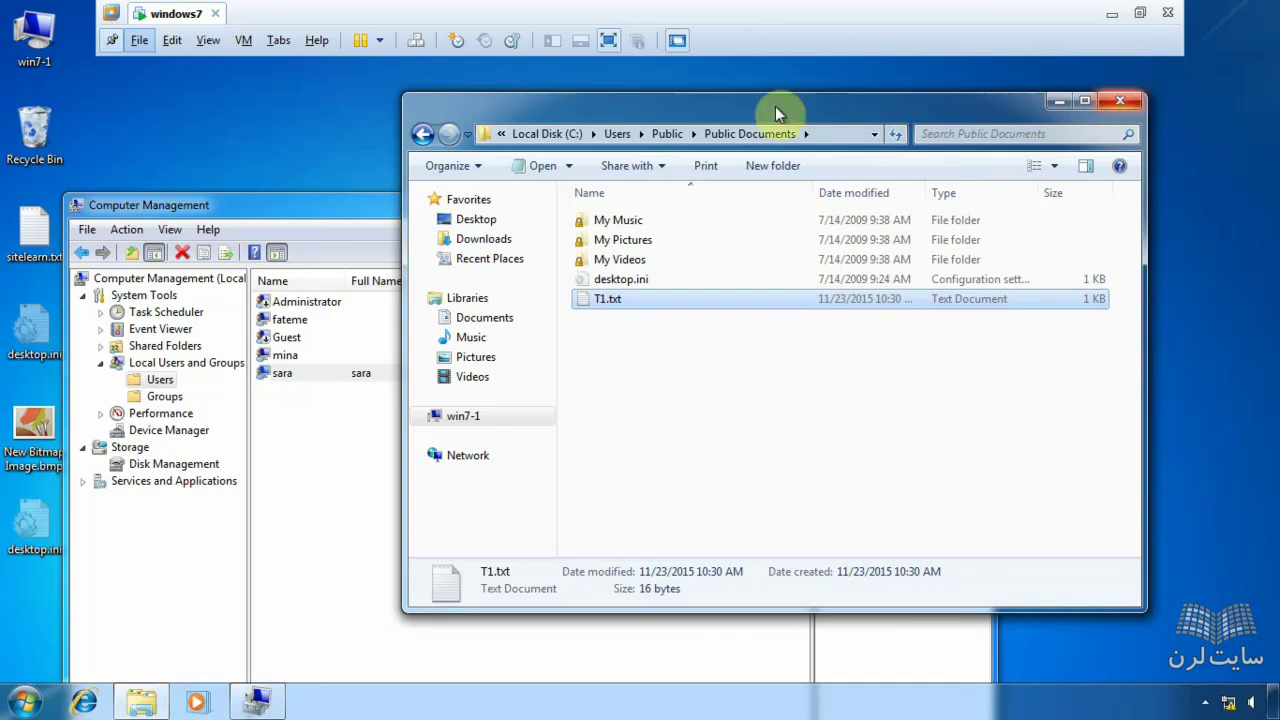
# - Check the 1 KB T1.txt in Public Documents, then go back up to C:\Users\Public
pyautogui.moveTo(363, 207); pyautogui.dragTo(373, 137)
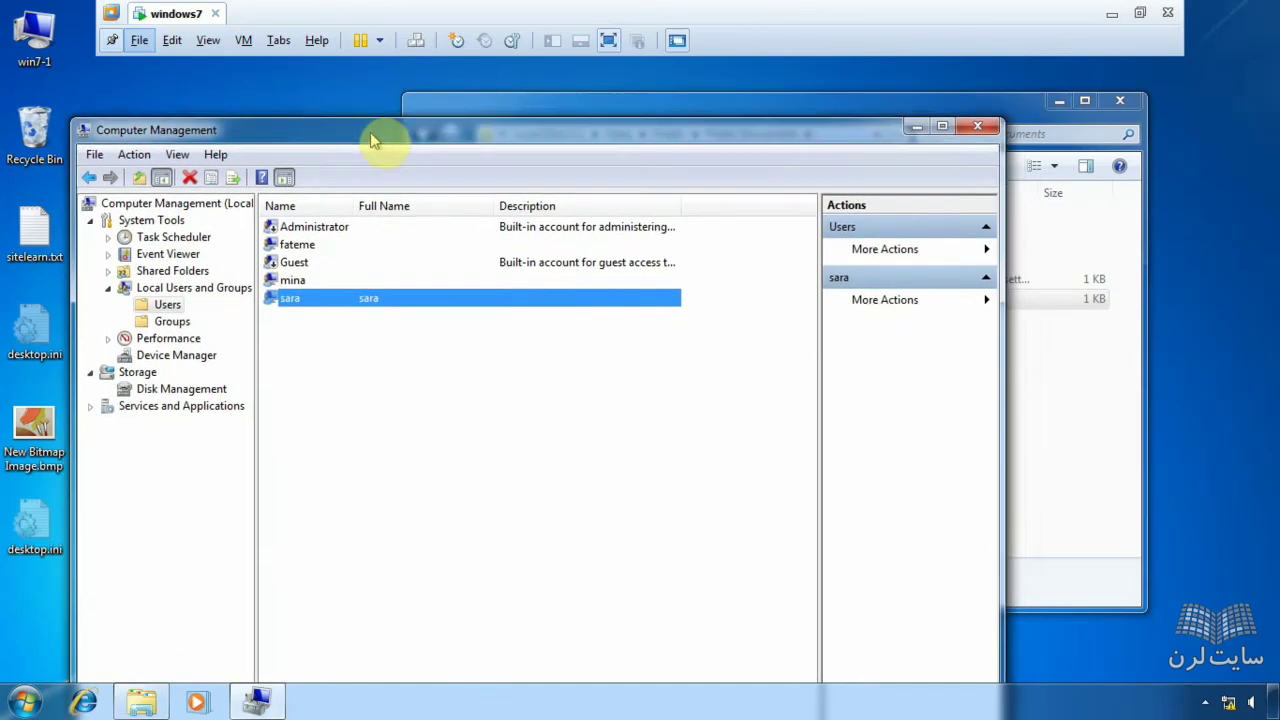
pyautogui.click(585, 97)
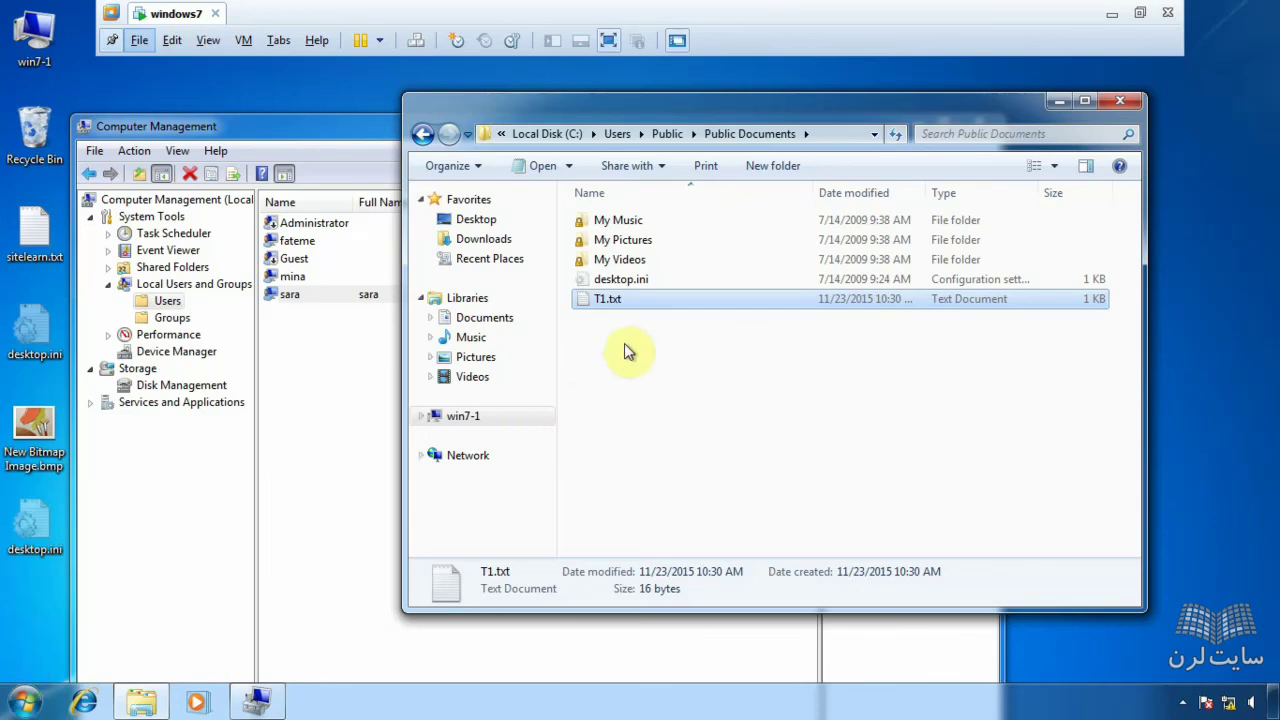
pyautogui.click(5, 711)
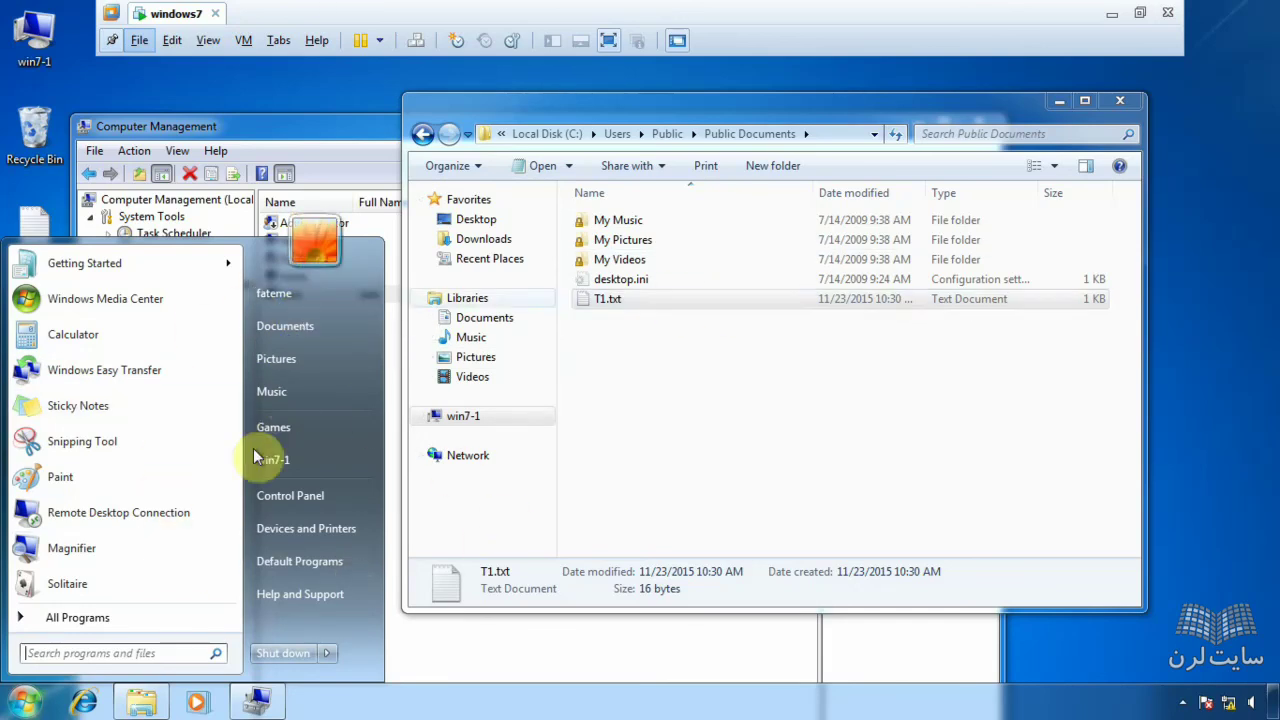
pyautogui.click(679, 283)
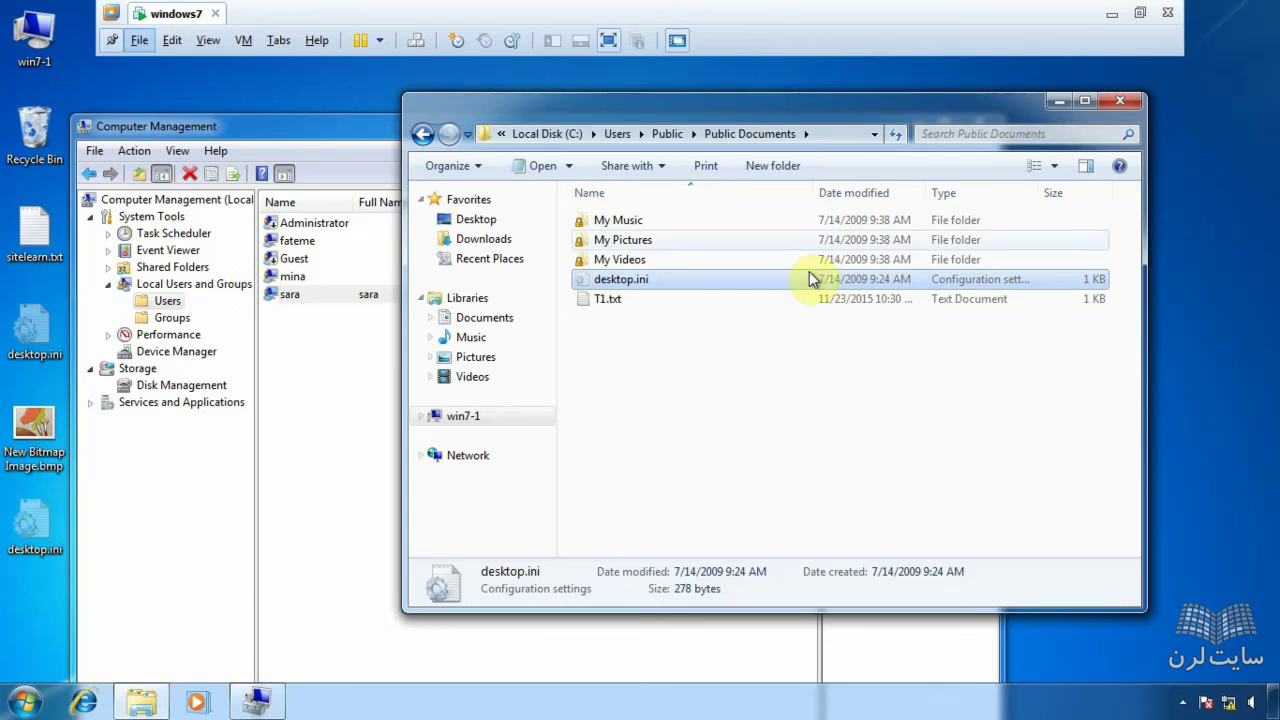
pyautogui.click(686, 298)
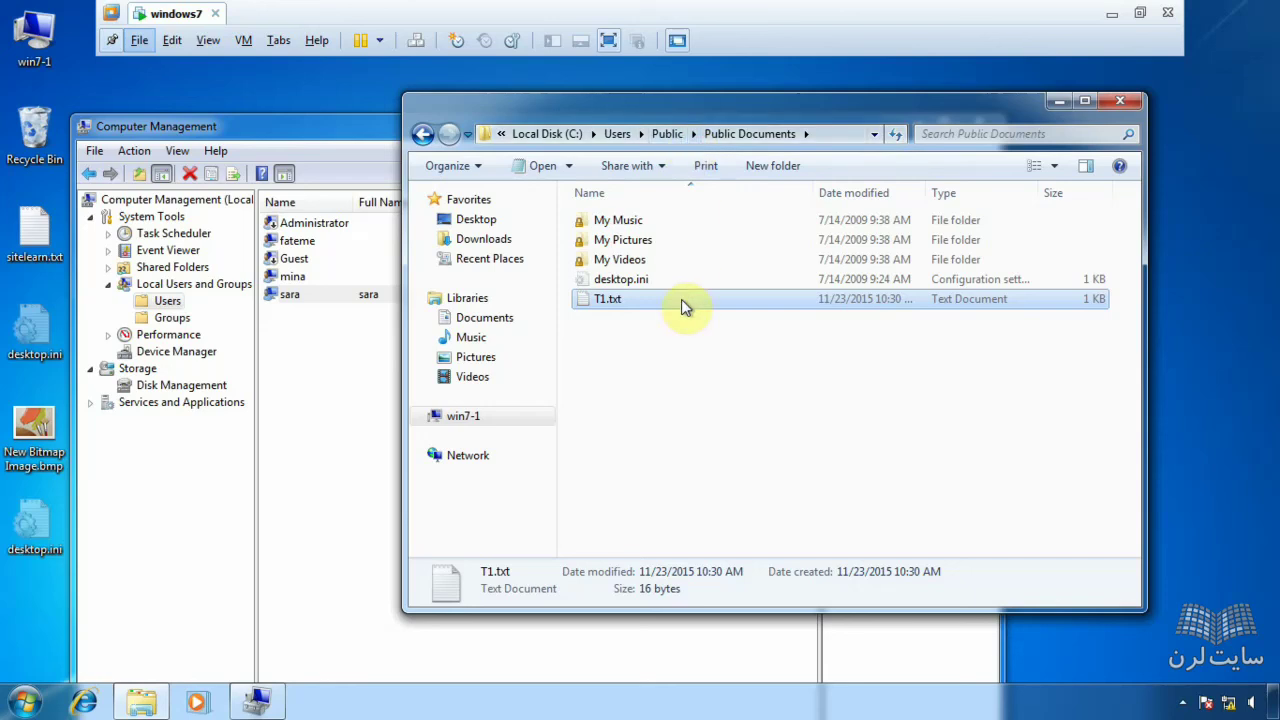
pyautogui.click(420, 134)
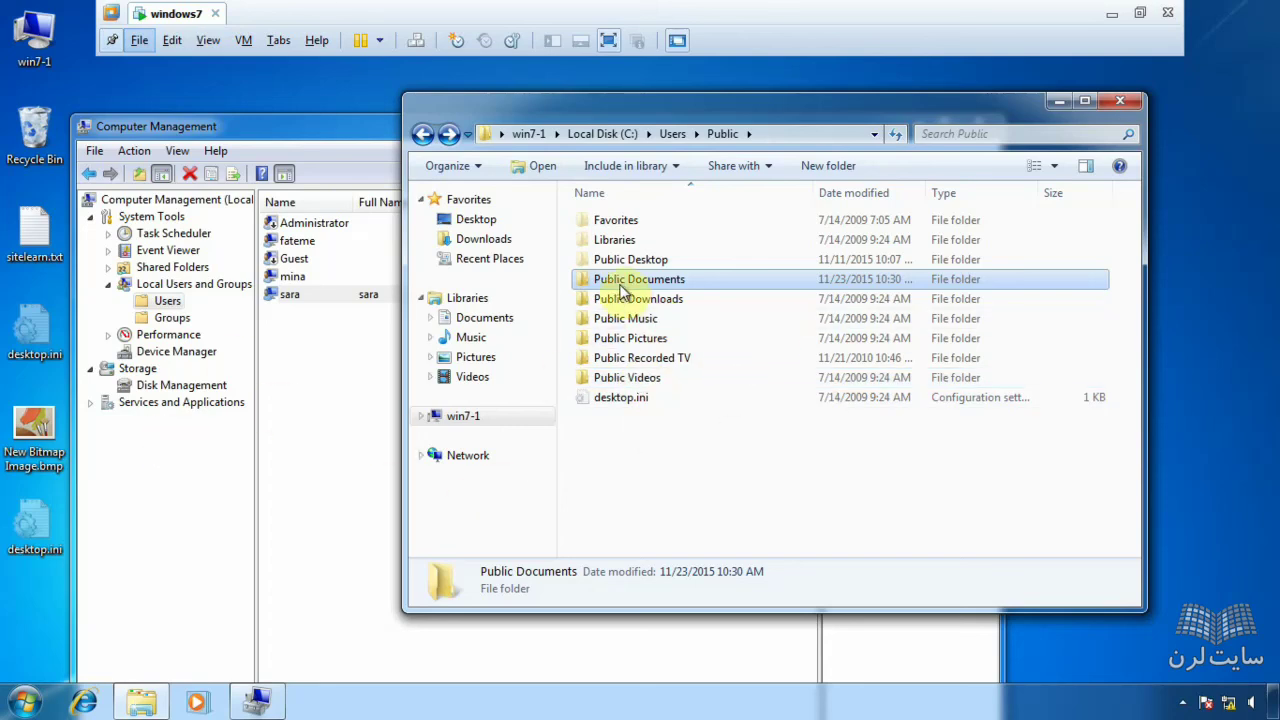
# - Open the Documents library from the Computer window via Local Disk (C:)
pyautogui.click(24, 702)
pyautogui.click(317, 462)
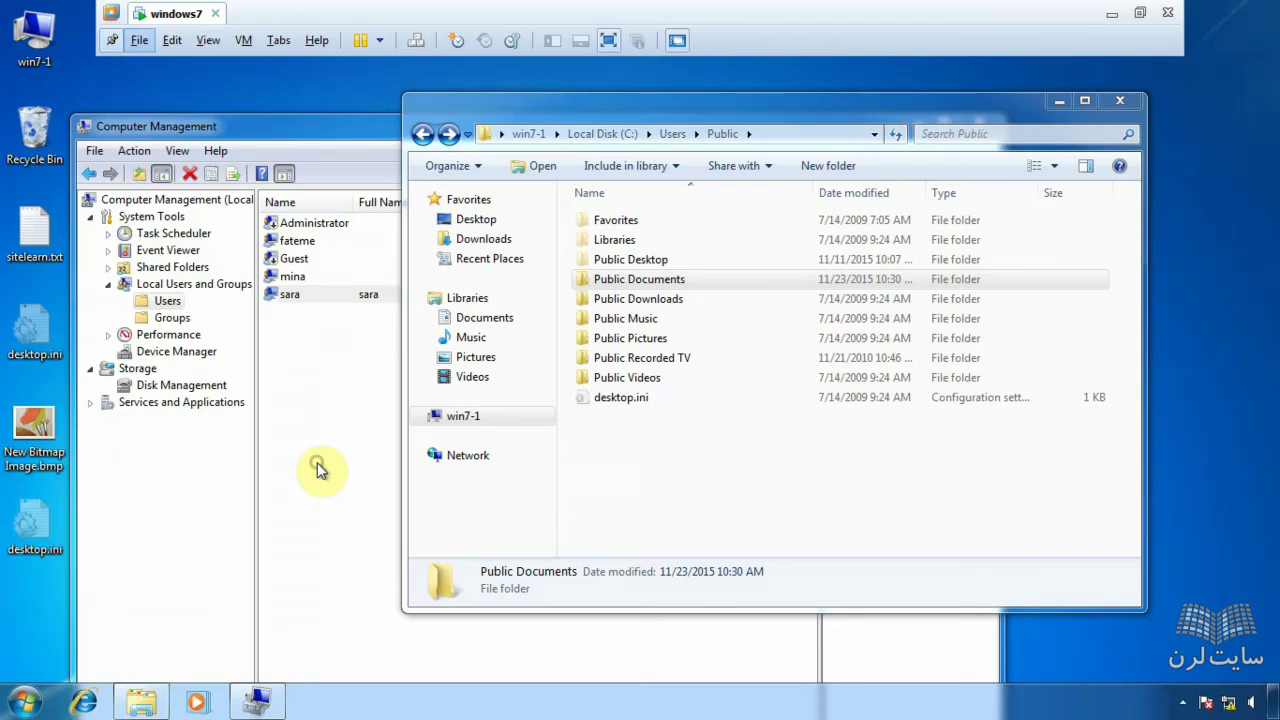
pyautogui.doubleClick(663, 268)
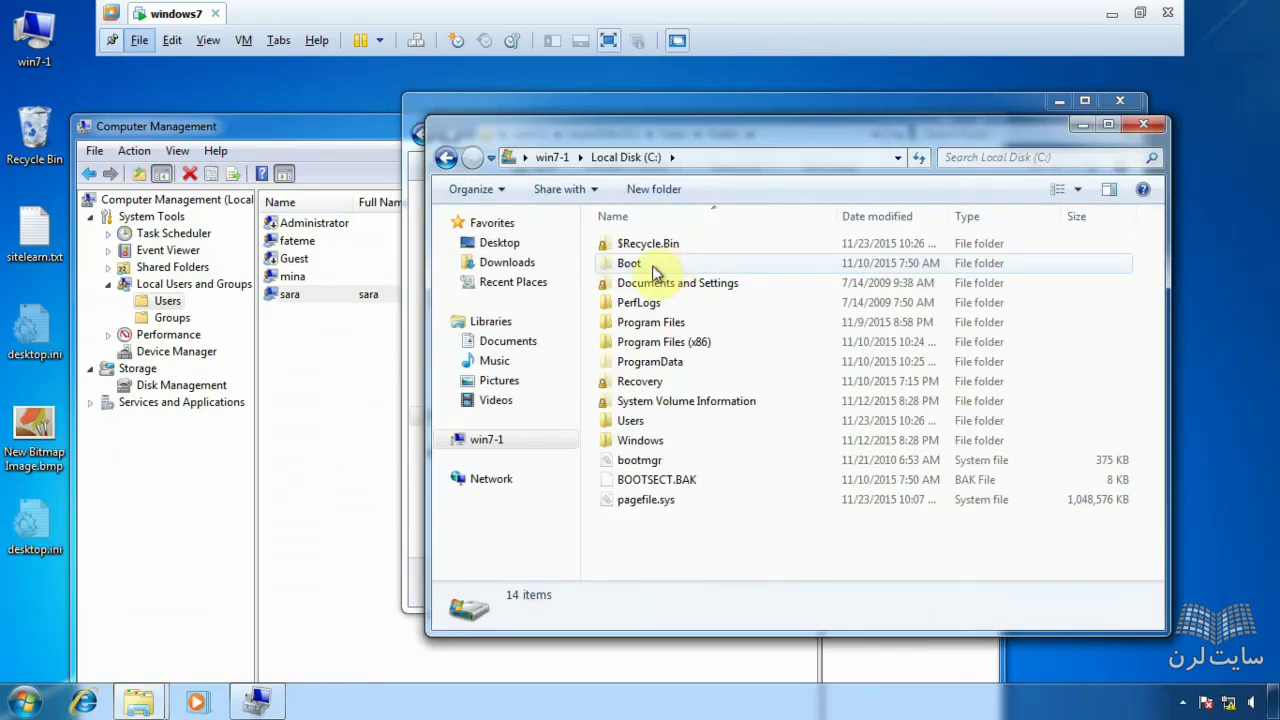
pyautogui.click(492, 344)
pyautogui.click(648, 476)
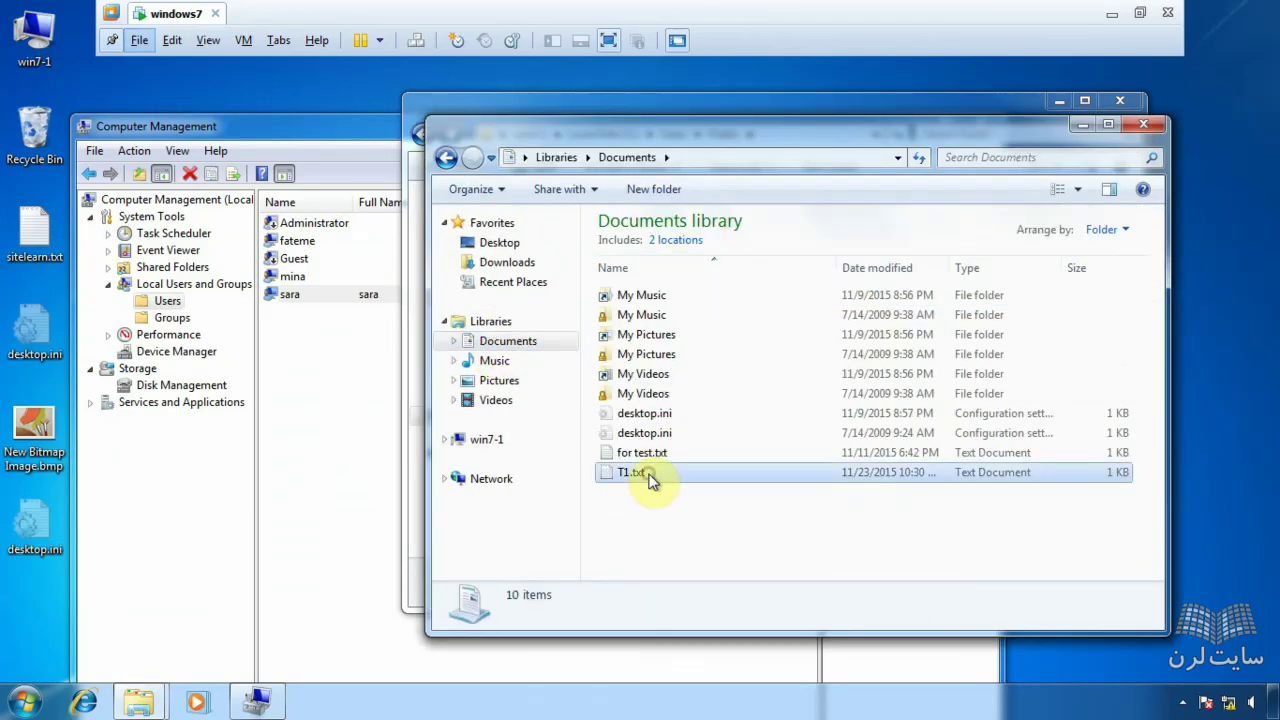
pyautogui.doubleClick(651, 476)
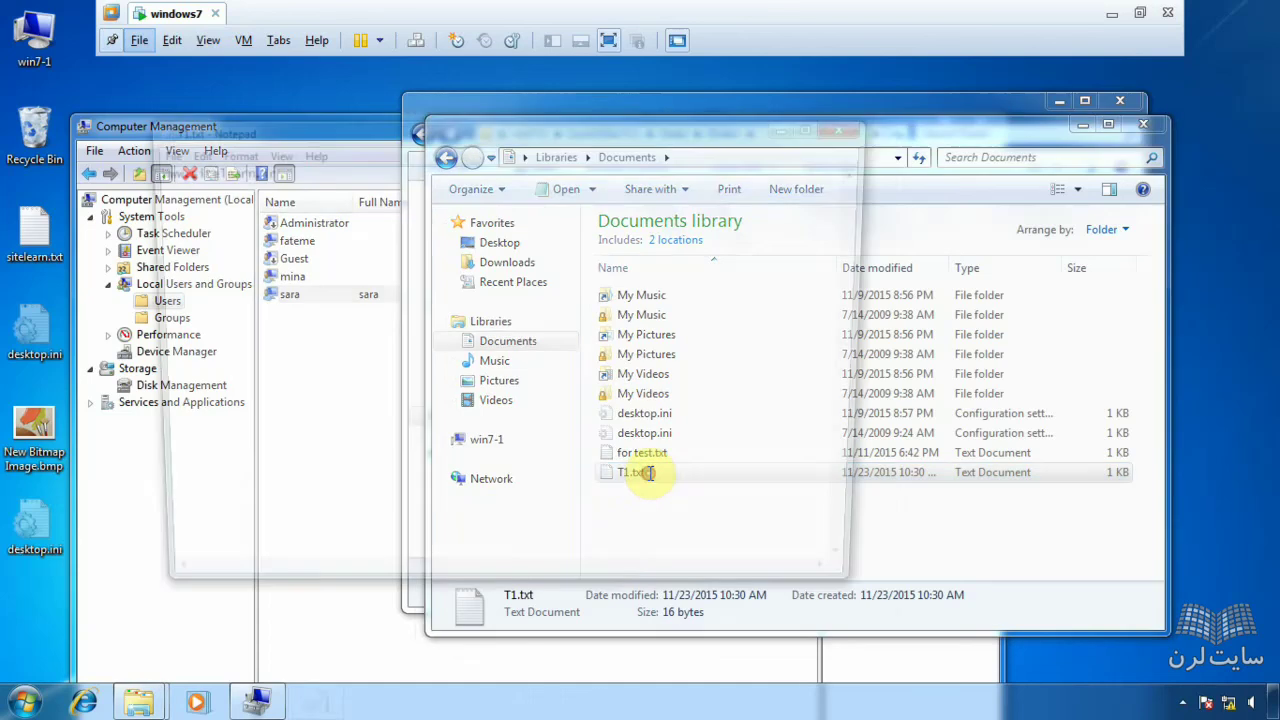
pyautogui.moveTo(282, 170); pyautogui.dragTo(143, 170)
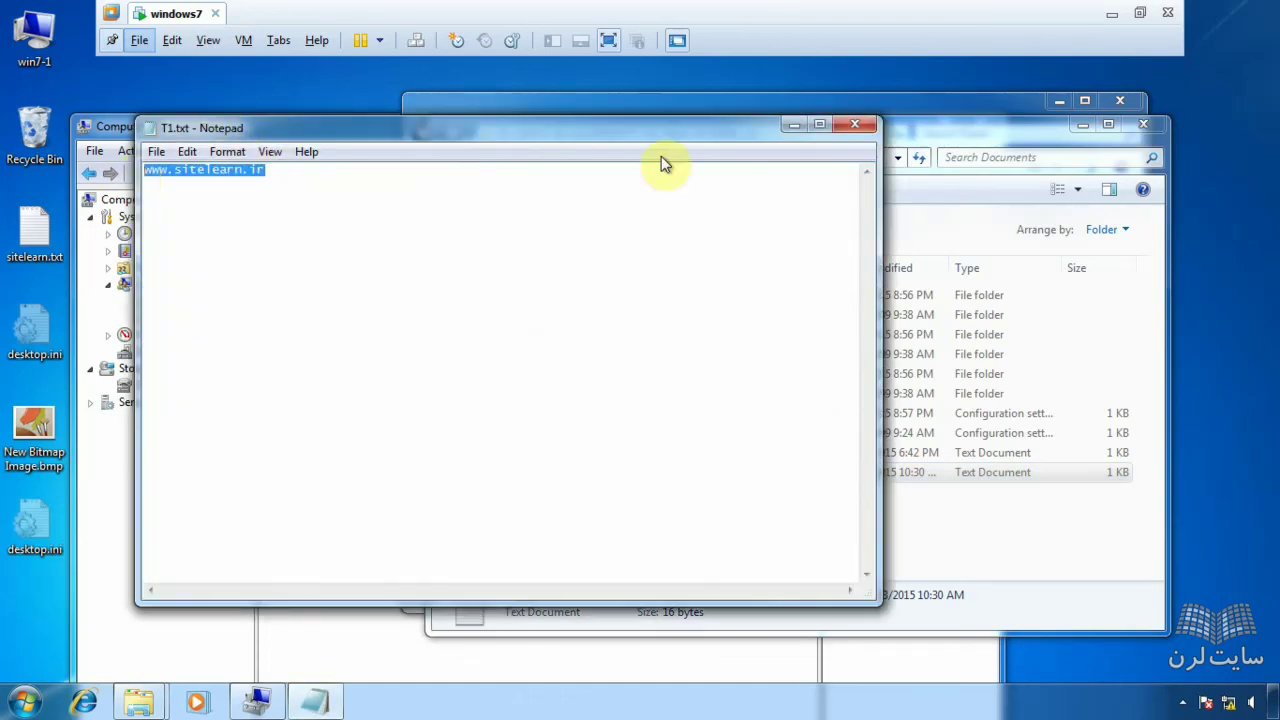
pyautogui.click(855, 126)
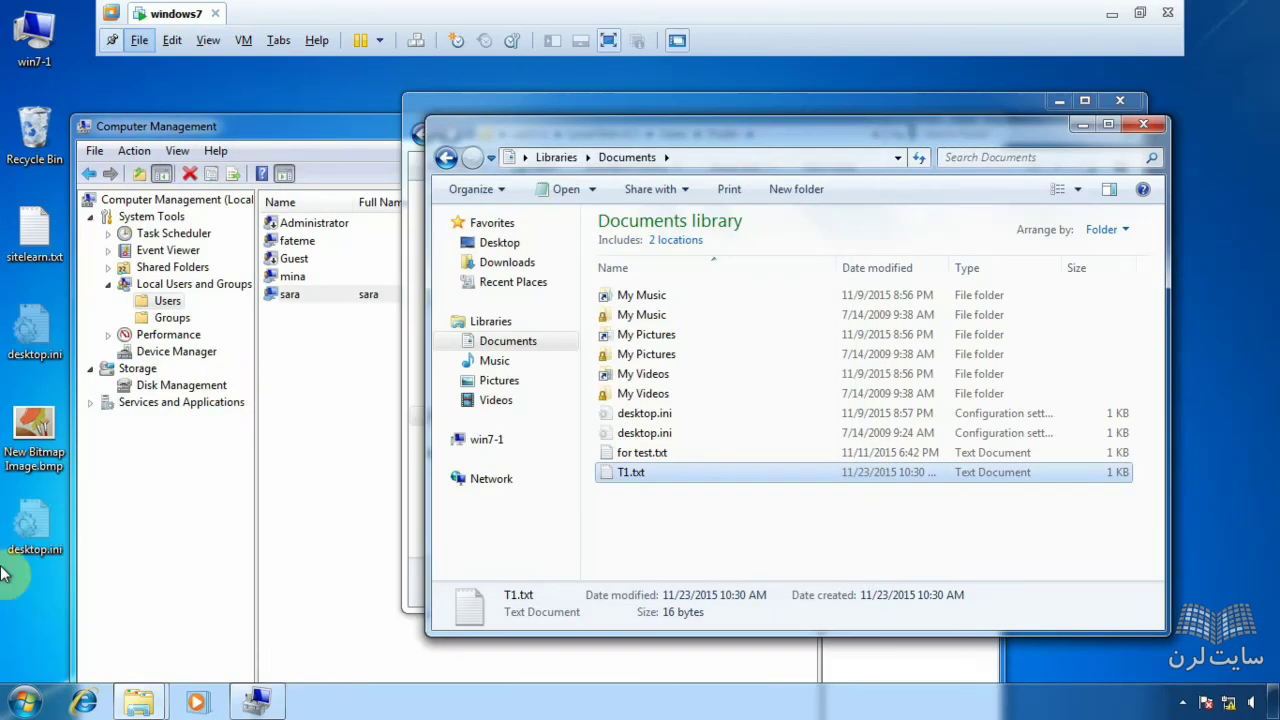
pyautogui.click(24, 702)
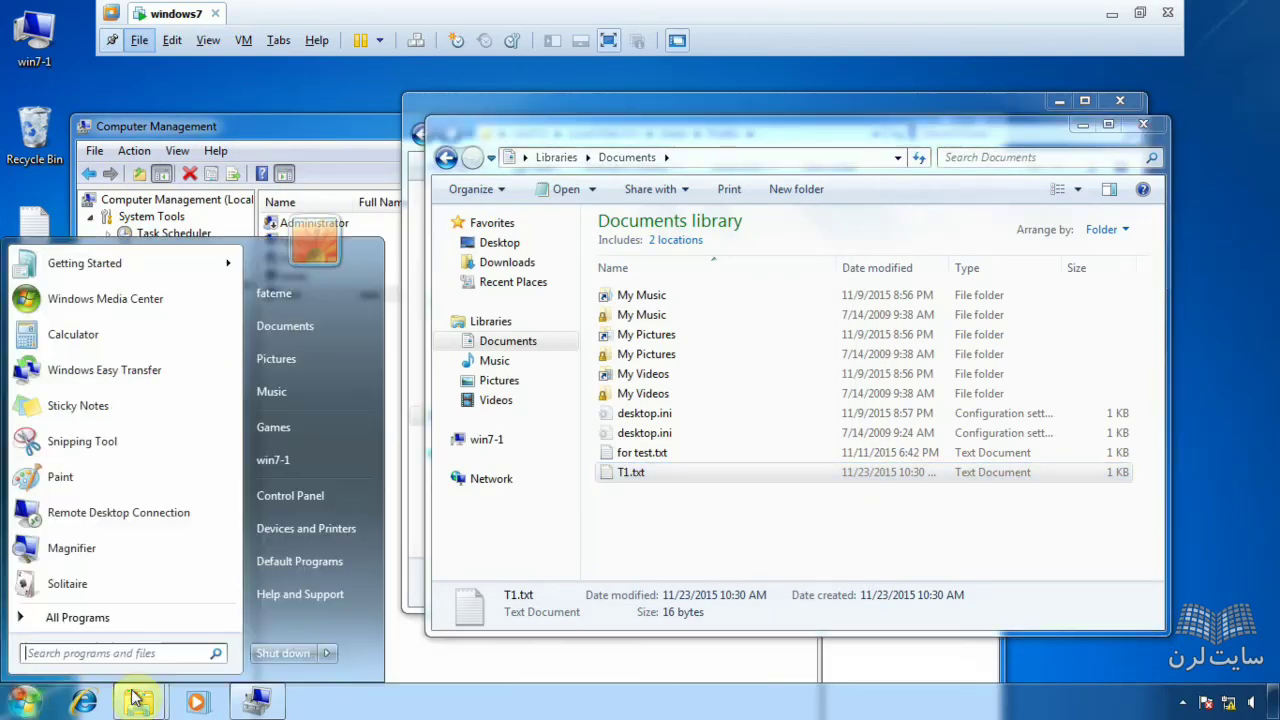
pyautogui.click(327, 653)
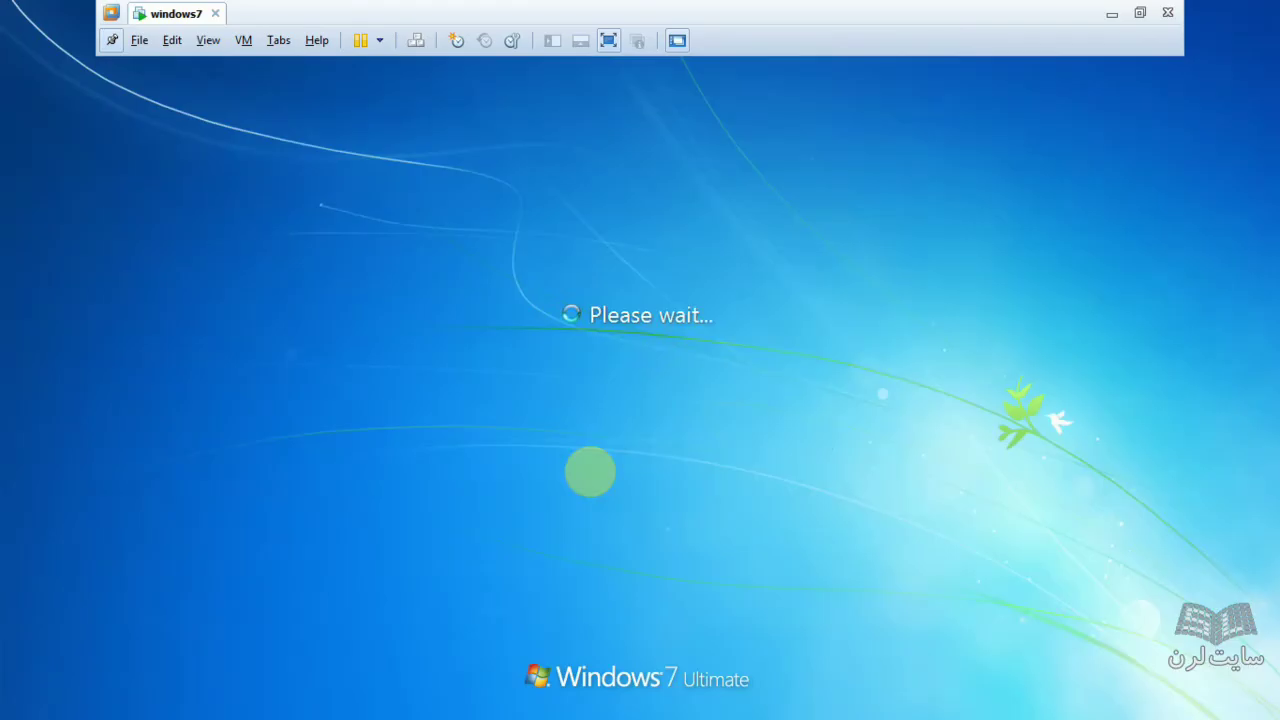
# - Sign in as the second user and open their Documents library from Computer
pyautogui.click(642, 458)
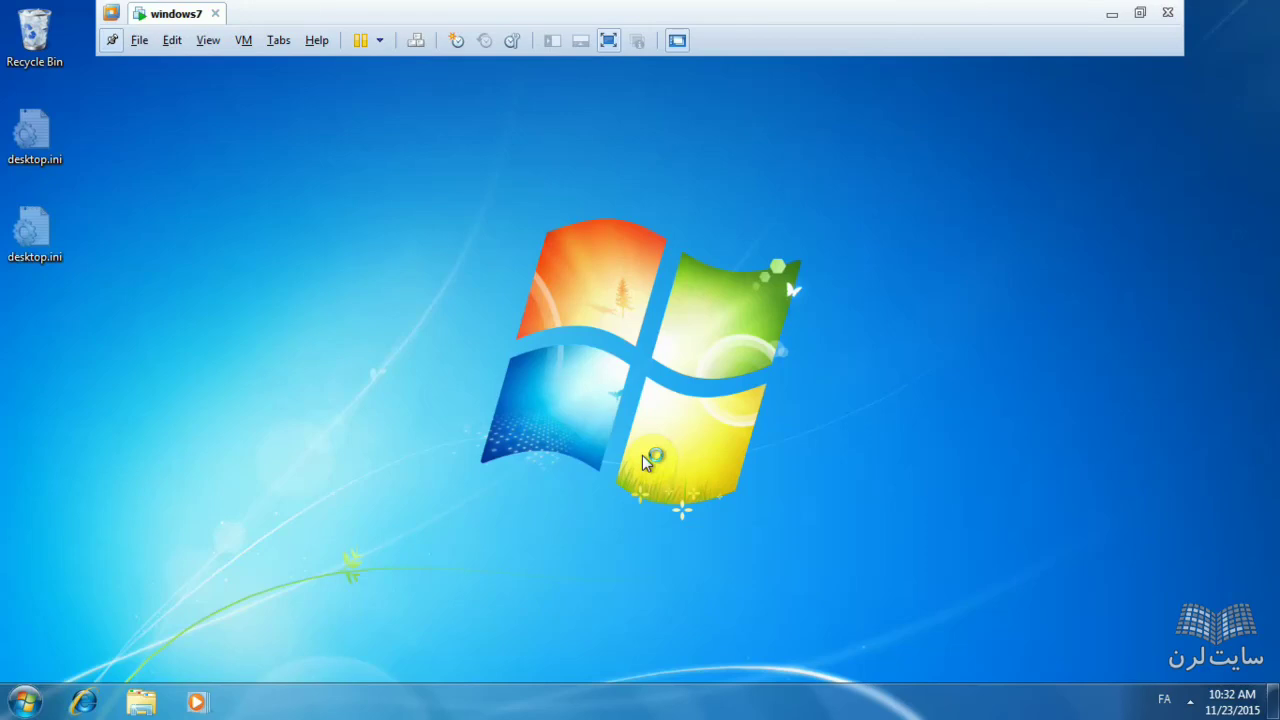
pyautogui.click(37, 698)
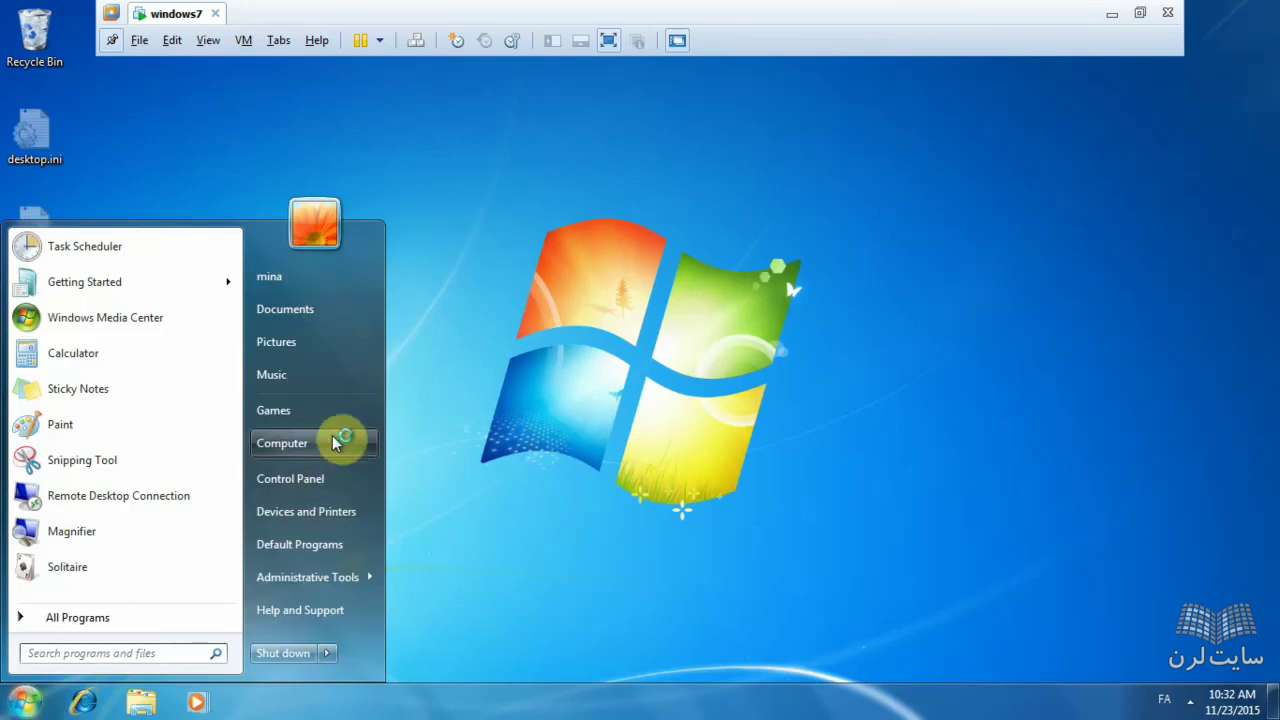
pyautogui.click(334, 438)
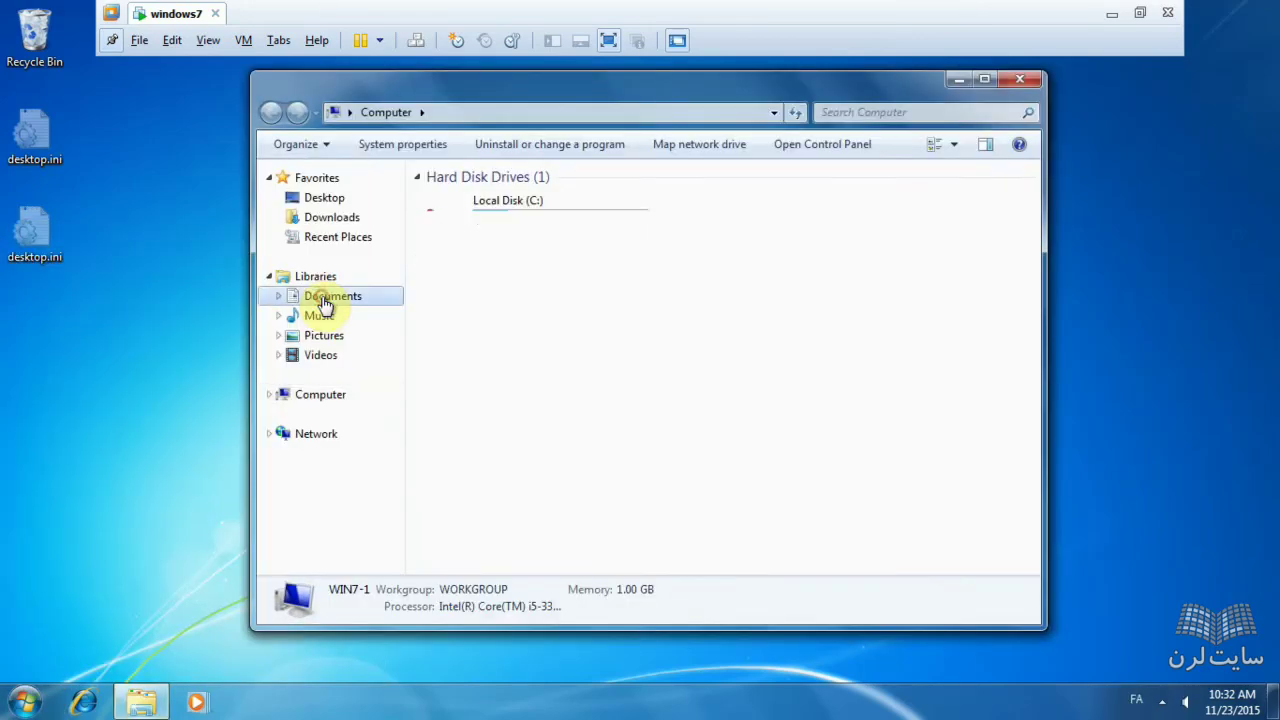
pyautogui.click(320, 296)
pyautogui.click(459, 417)
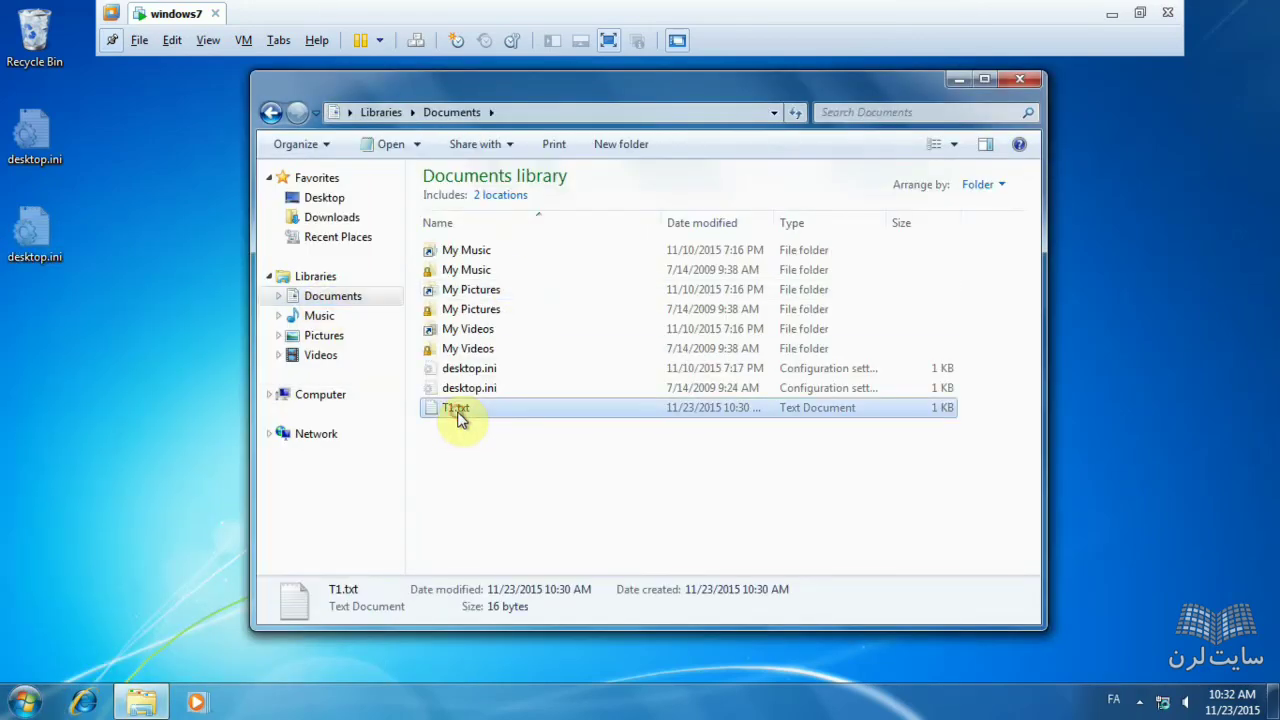
pyautogui.doubleClick(457, 410)
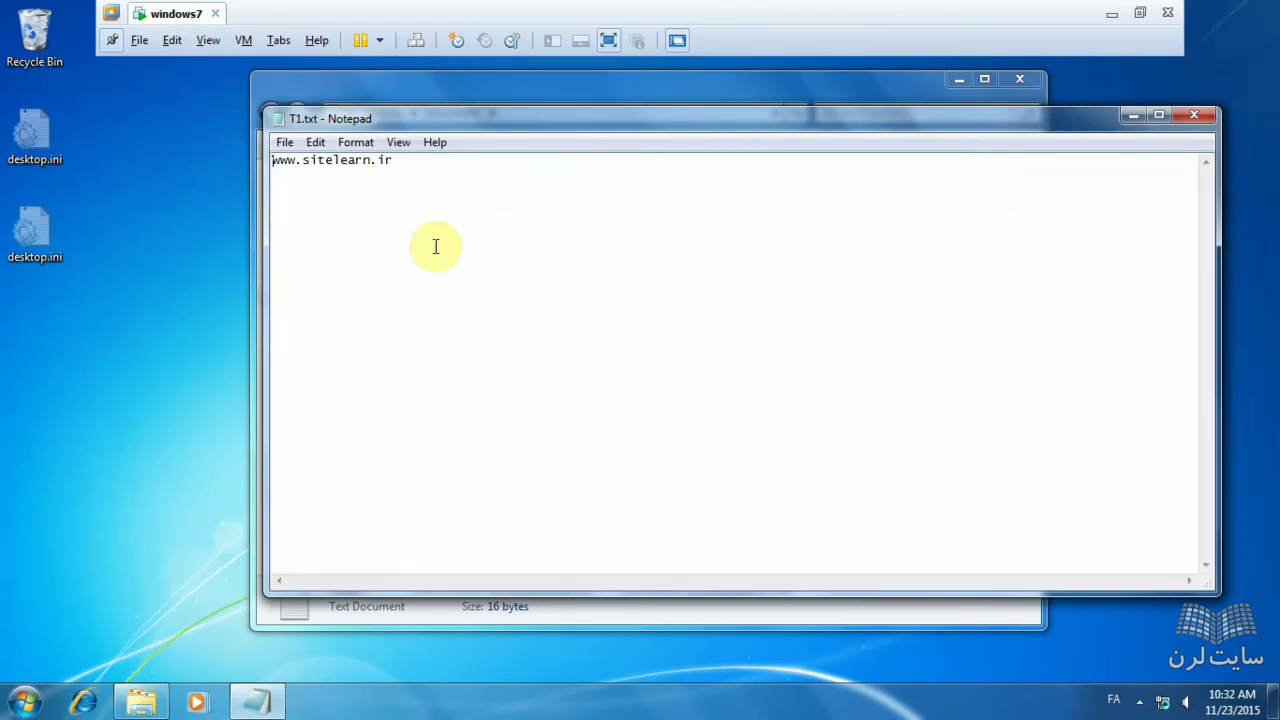
pyautogui.click(1210, 119)
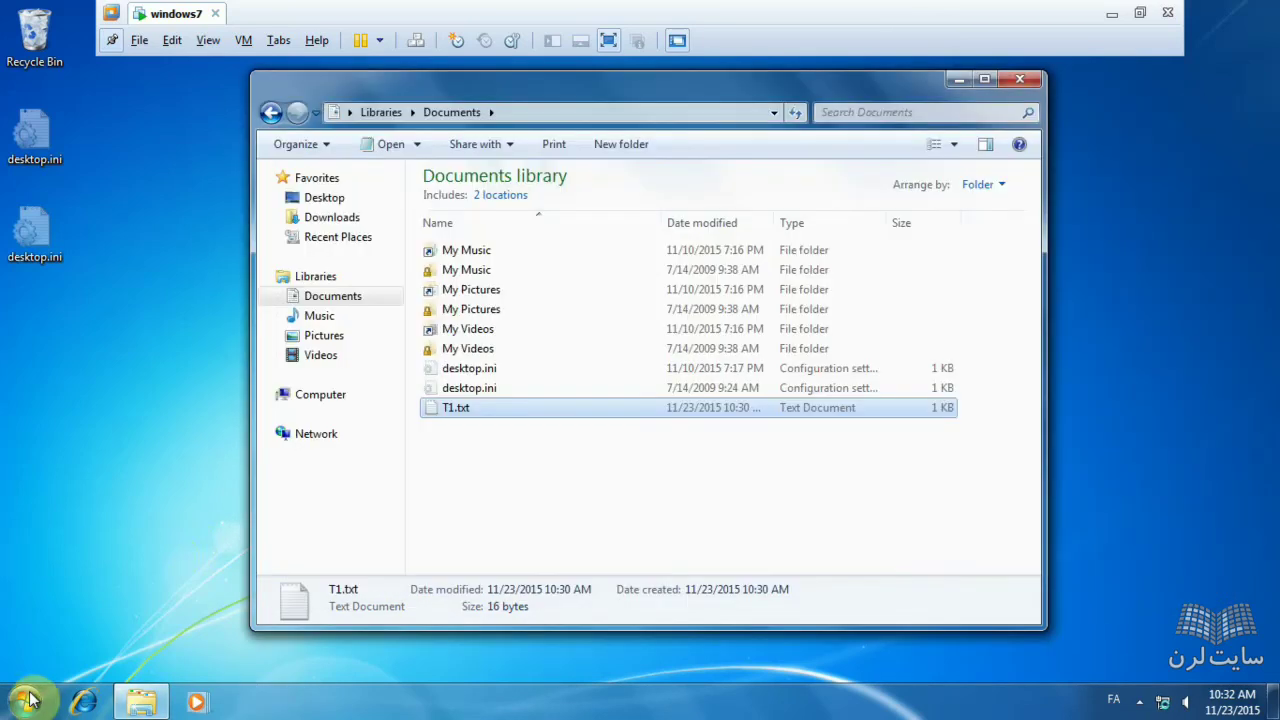
# - Log off the second user from the Start menu
pyautogui.click(24, 700)
pyautogui.click(327, 653)
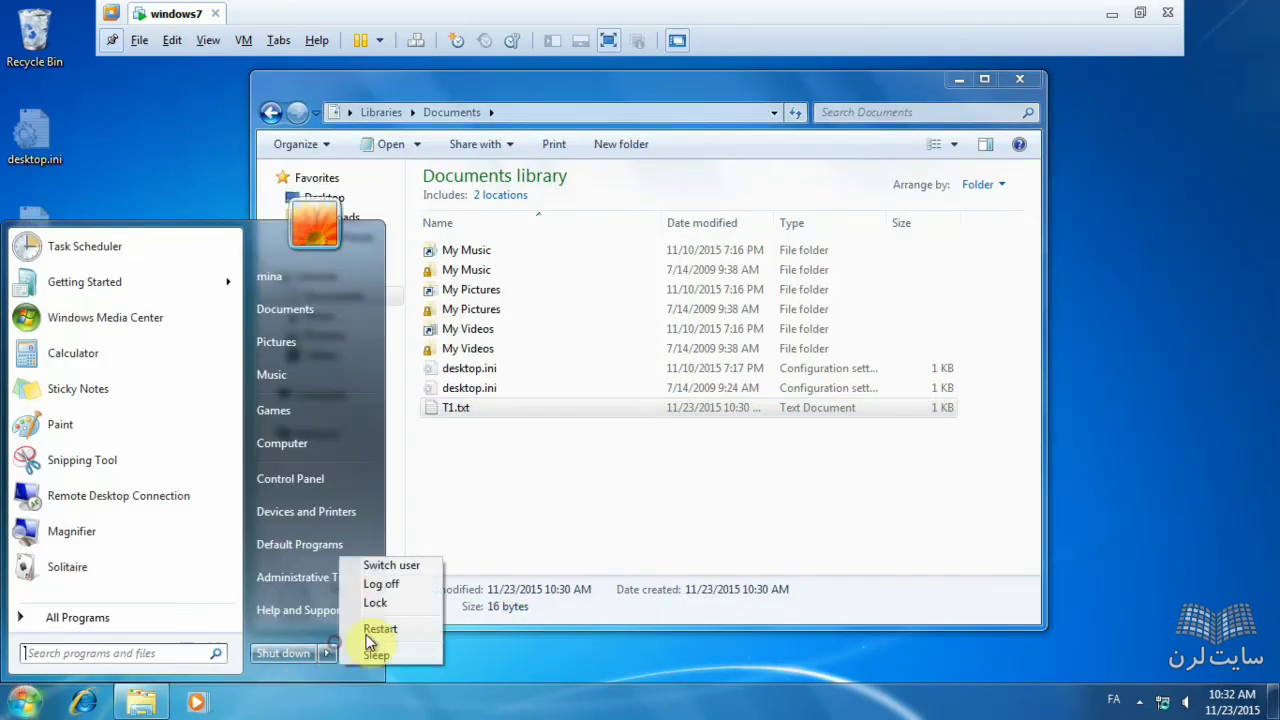
pyautogui.click(388, 551)
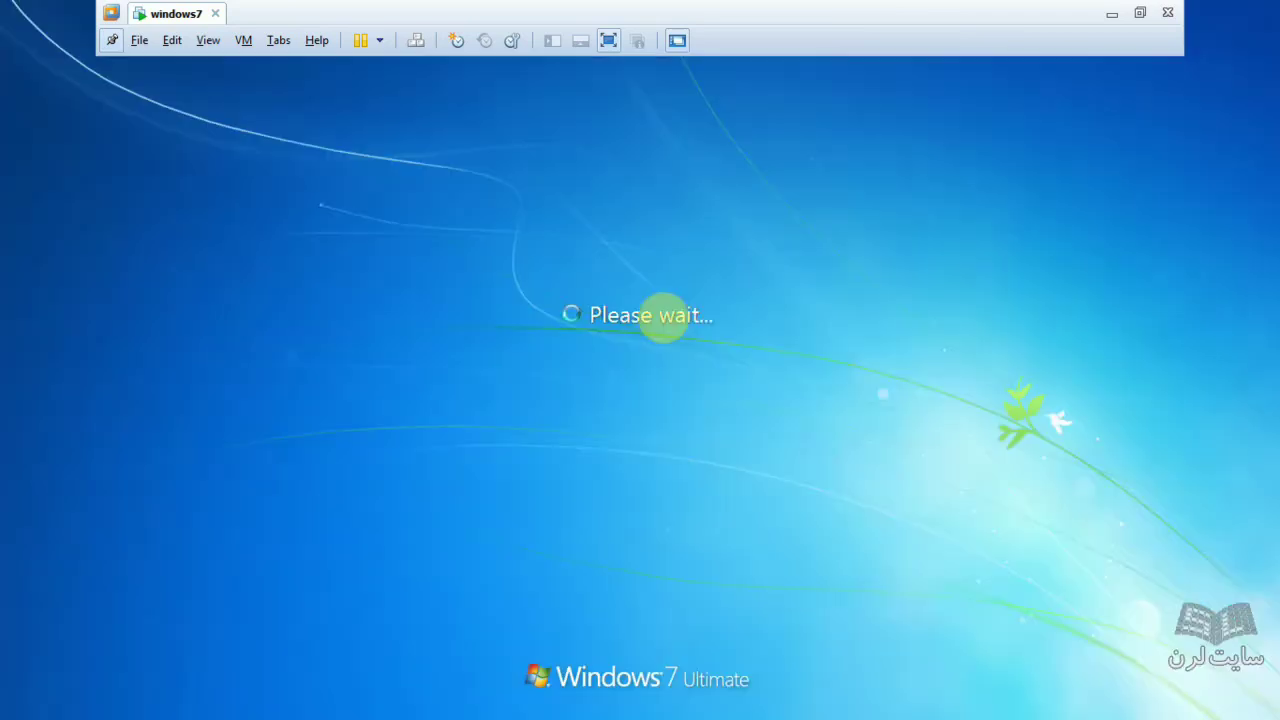
# - Sign in as the third user with their password and open their Documents library
pyautogui.click(795, 441)
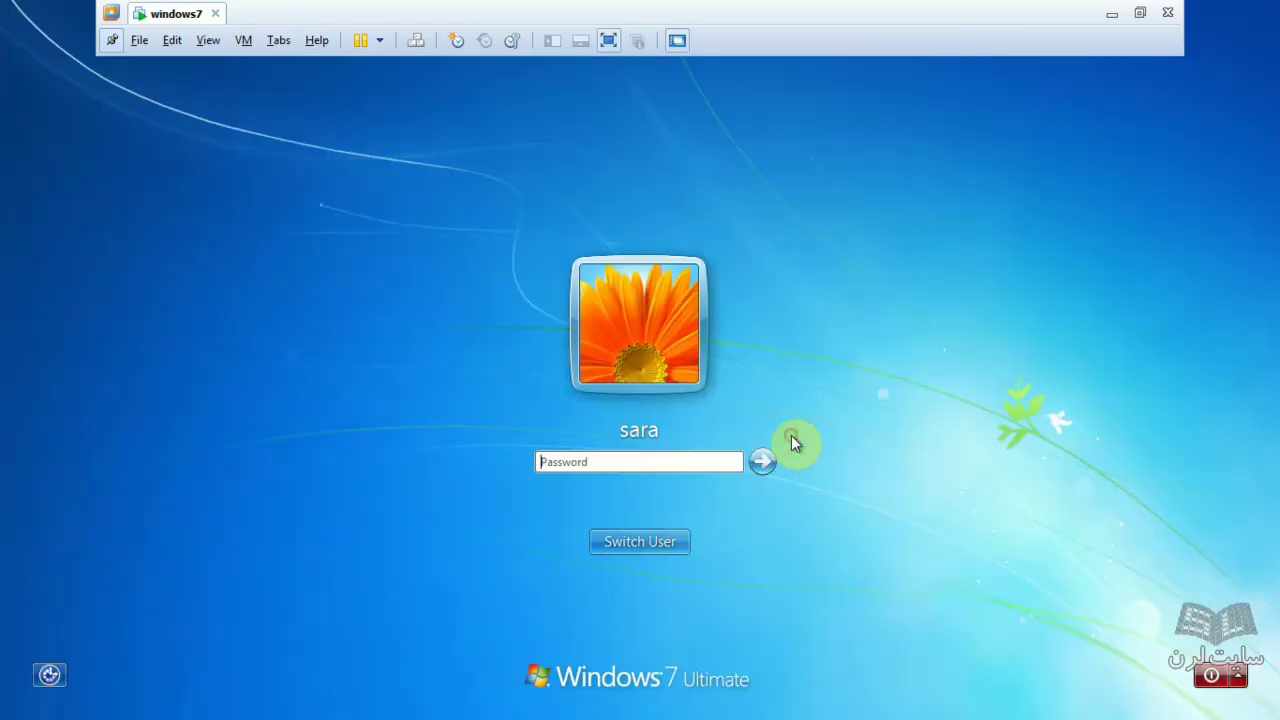
pyautogui.write('123')
pyautogui.press('Return')
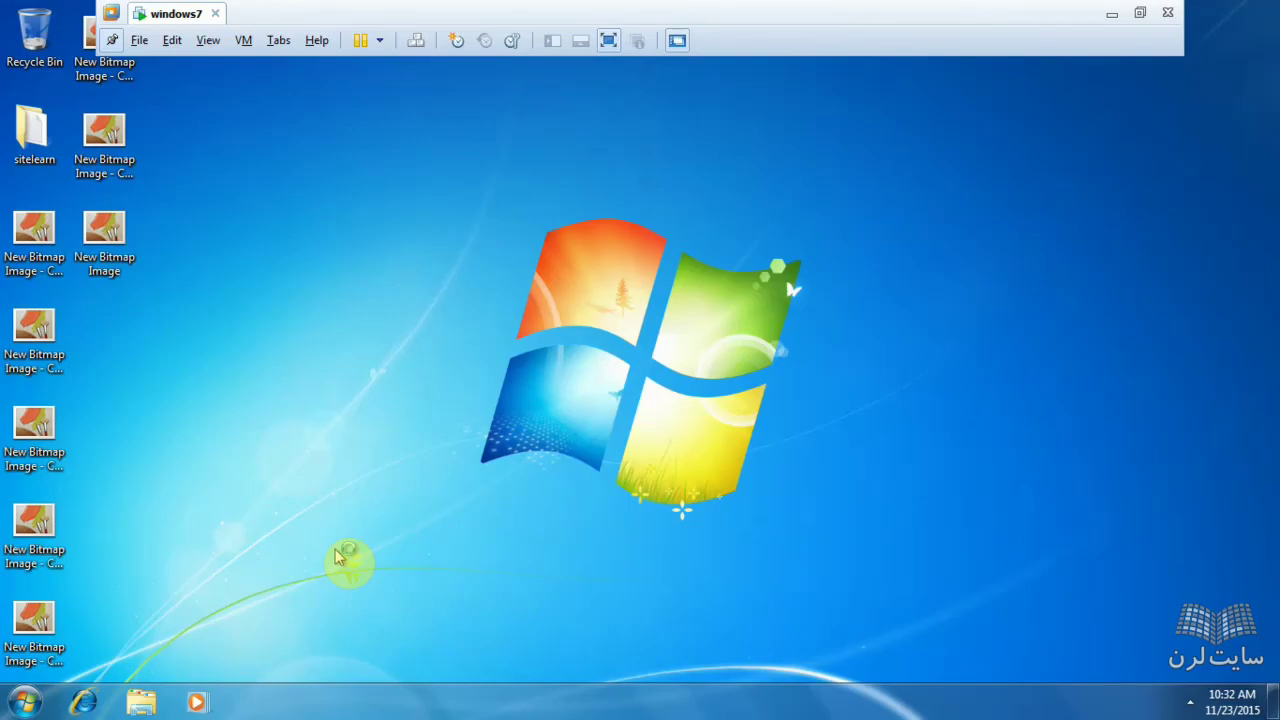
pyautogui.click(24, 702)
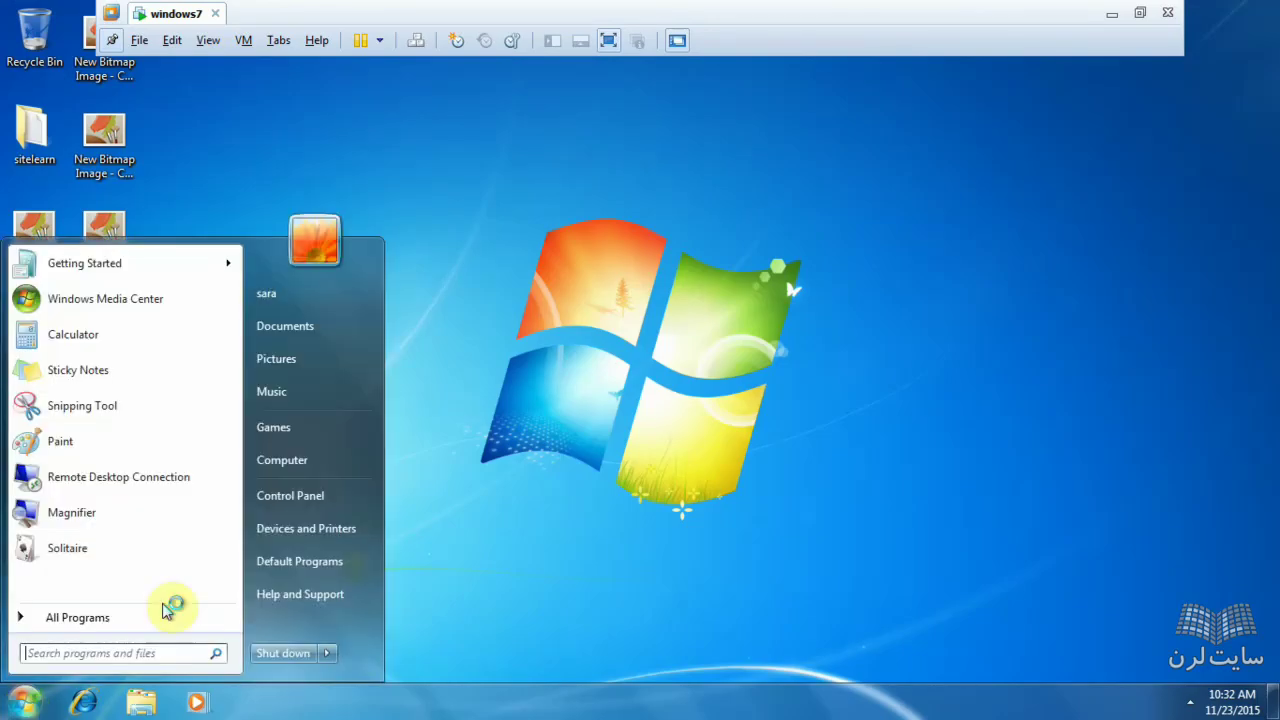
pyautogui.click(285, 468)
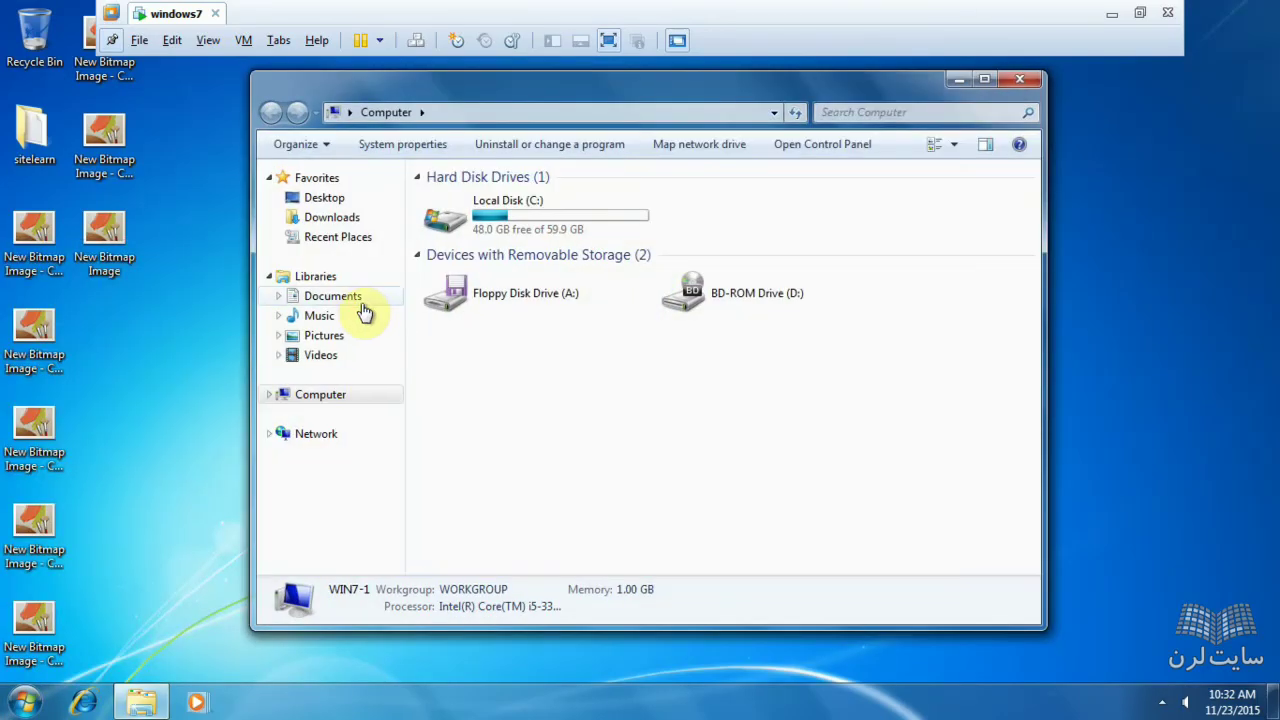
pyautogui.click(359, 308)
# - Show the T1 text document in Documents, leaving its name unchanged
pyautogui.click(471, 255)
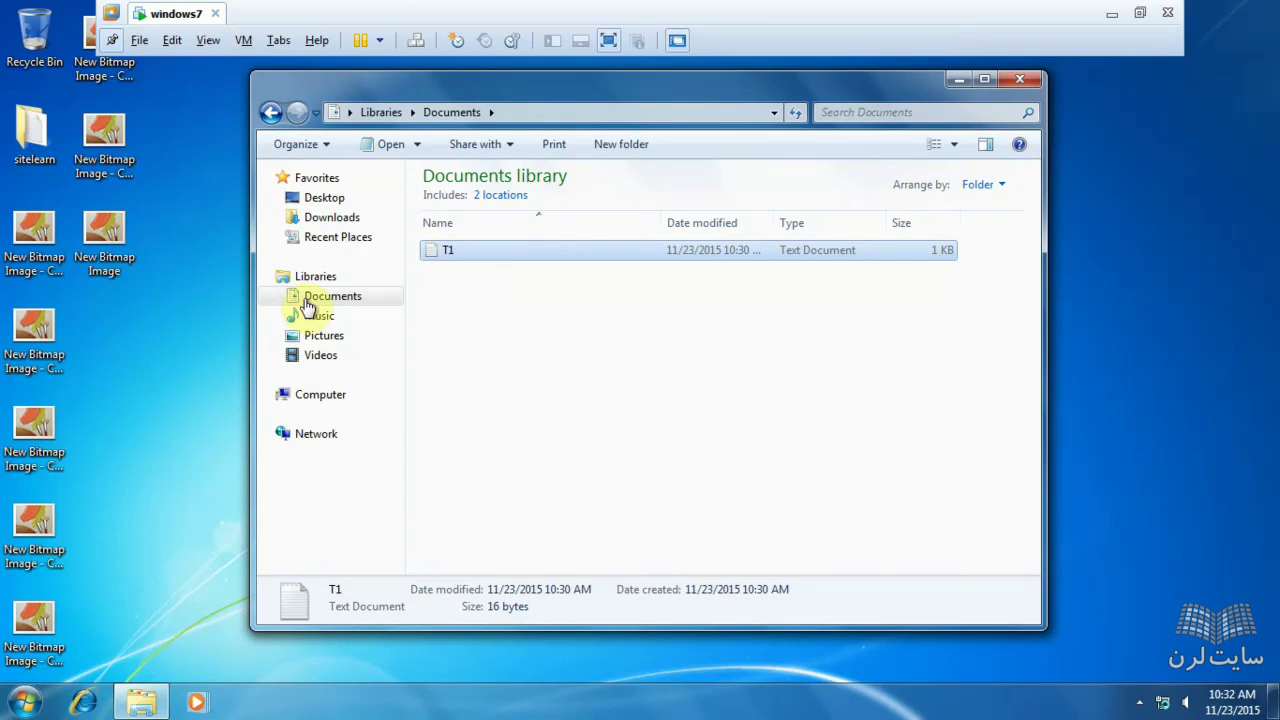
pyautogui.click(30, 703)
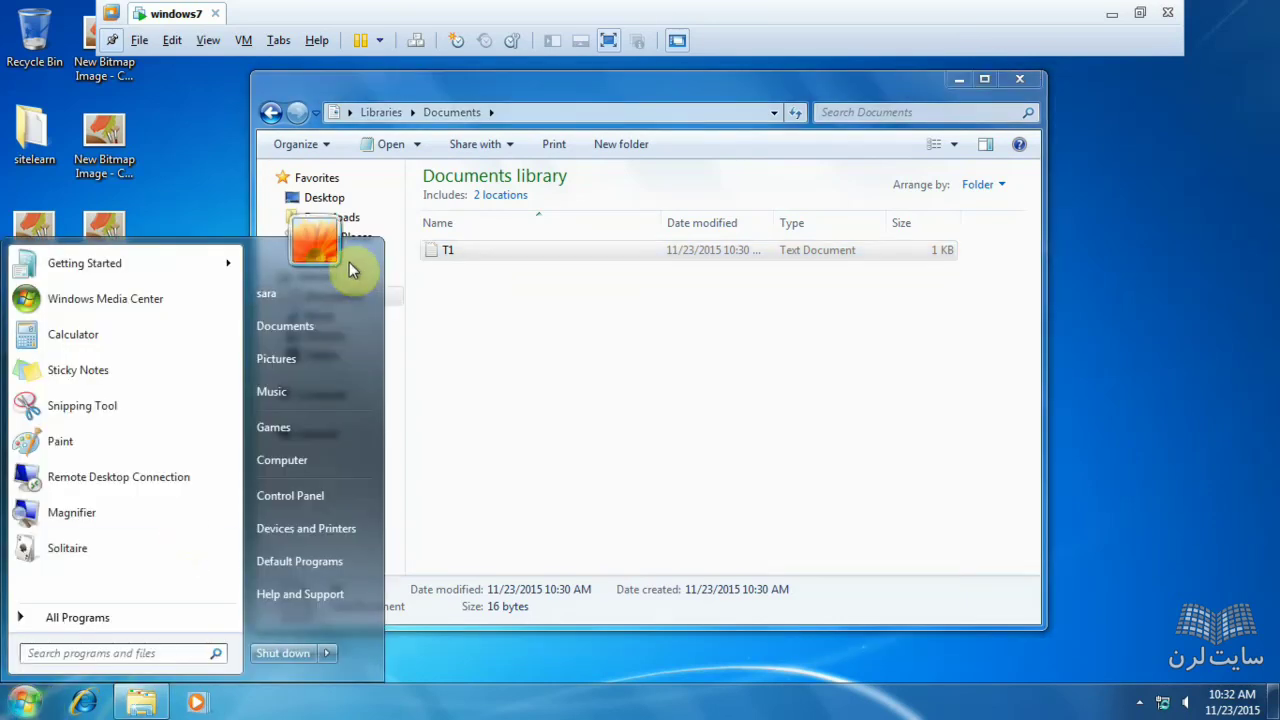
pyautogui.click(490, 347)
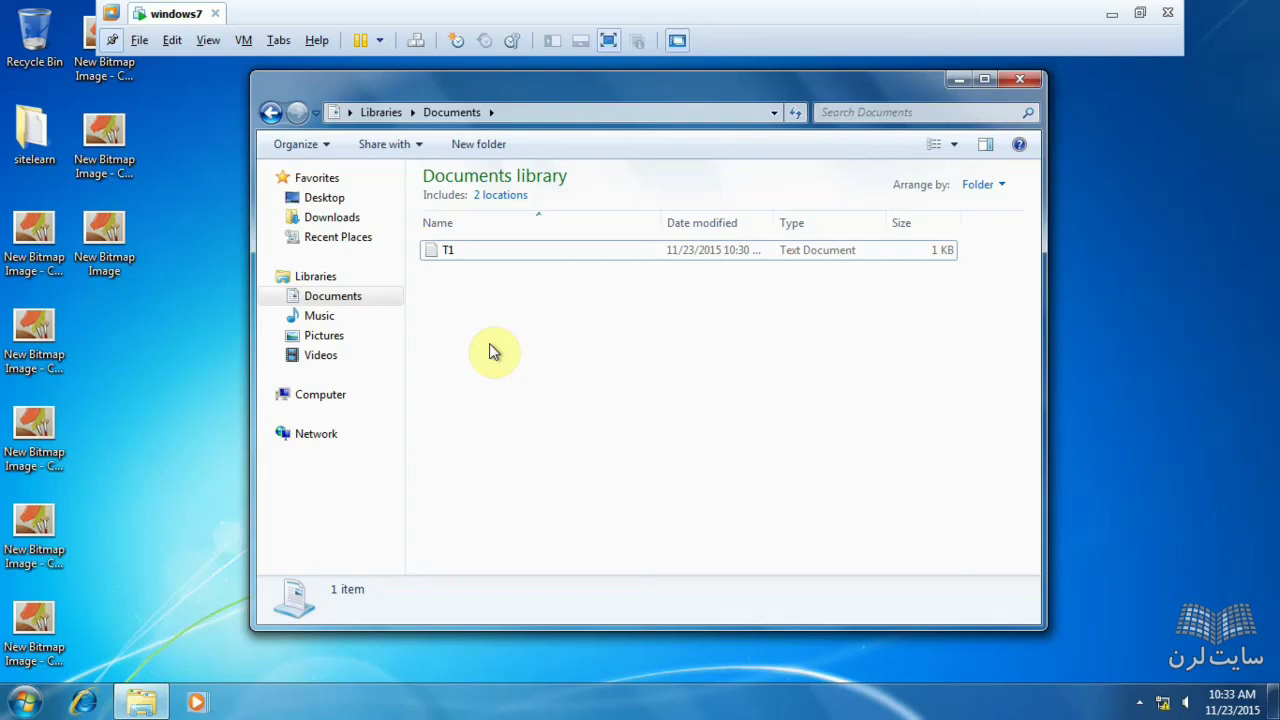
pyautogui.doubleClick(482, 266)
pyautogui.click(482, 266)
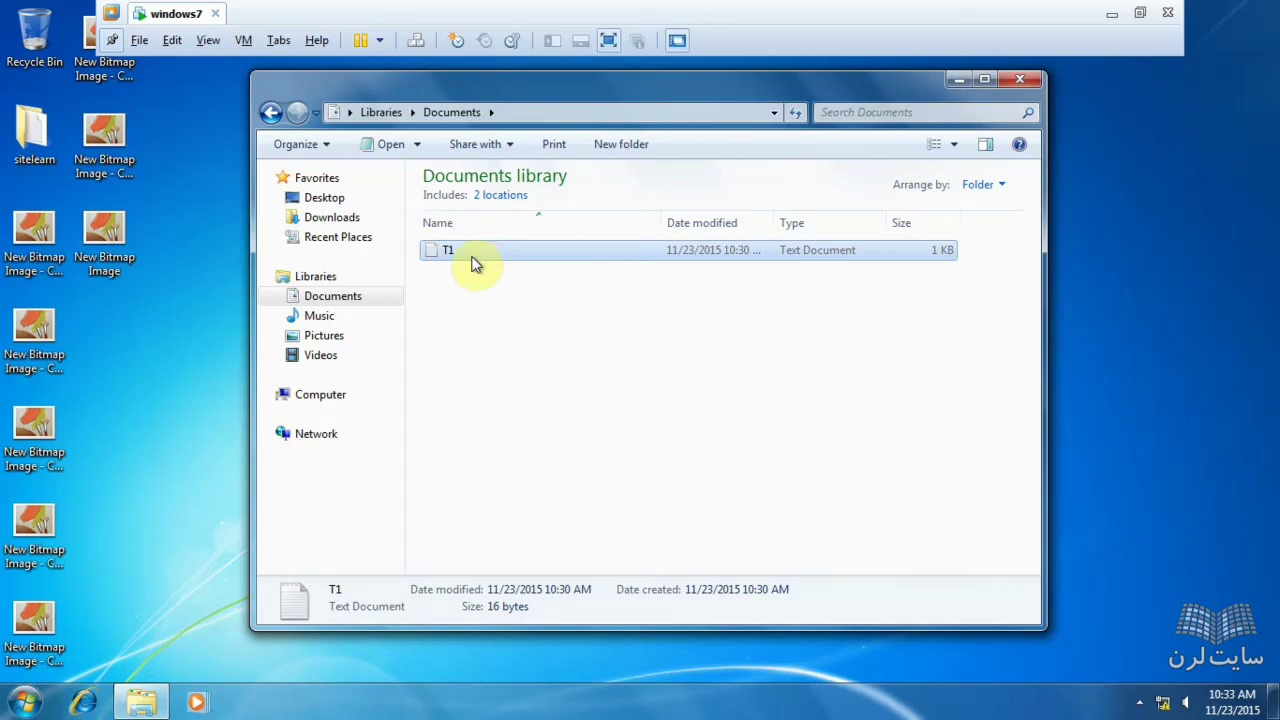
pyautogui.click(464, 251)
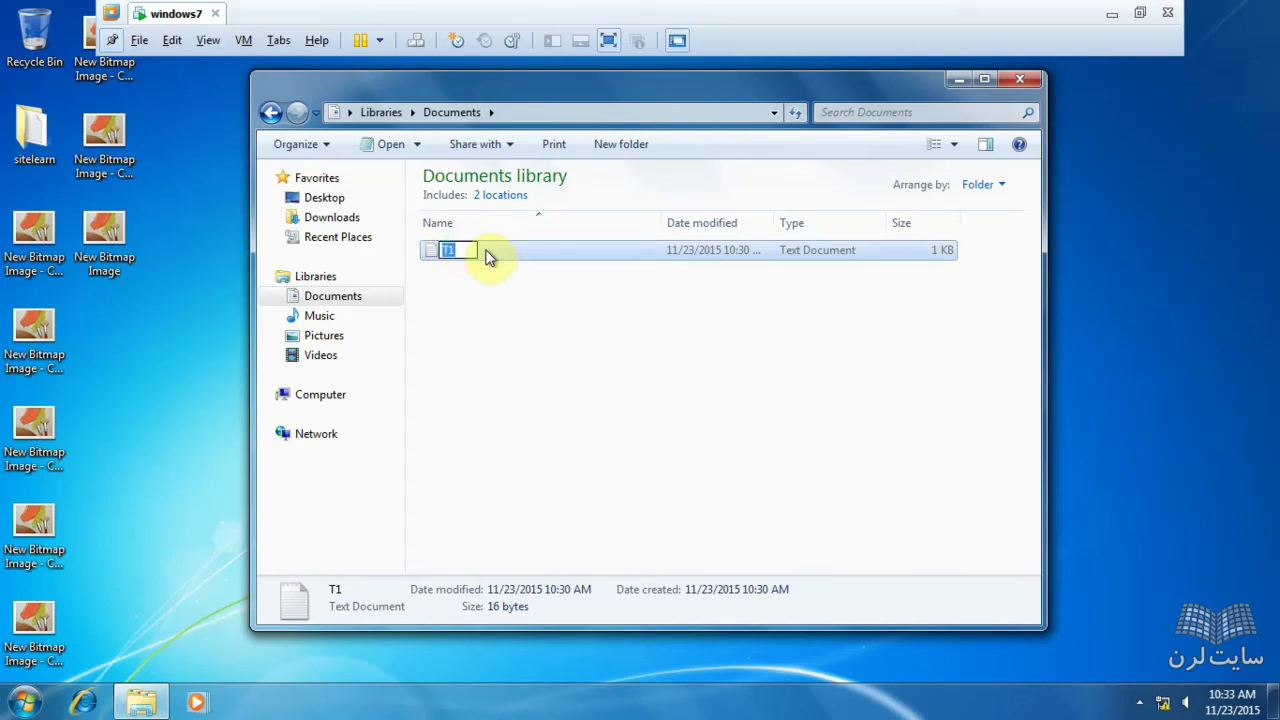
pyautogui.click(486, 253)
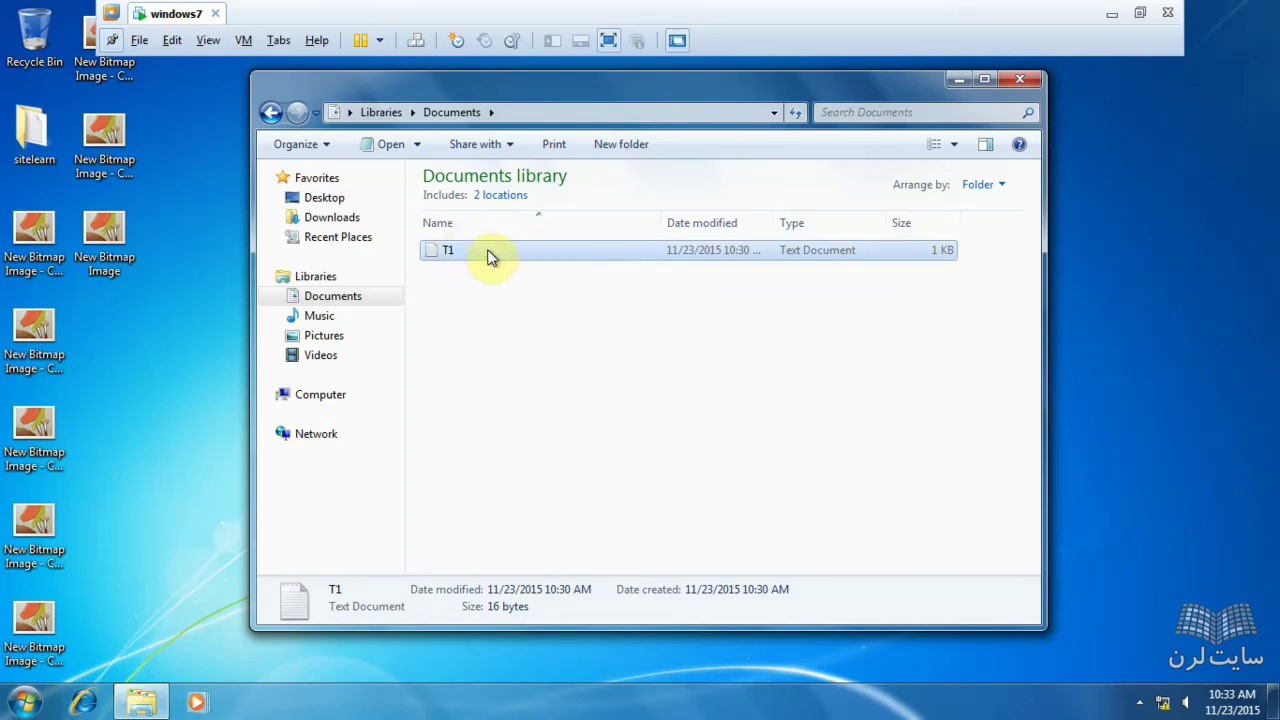